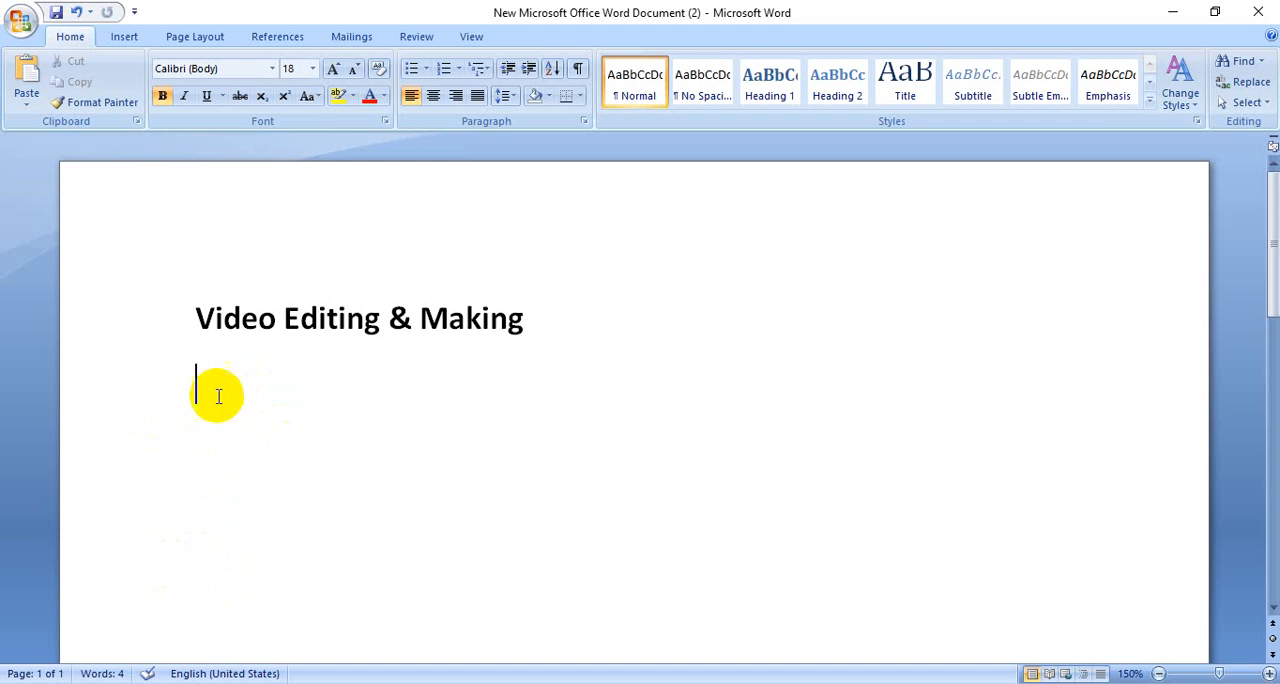
drag(194, 329, 201, 331)
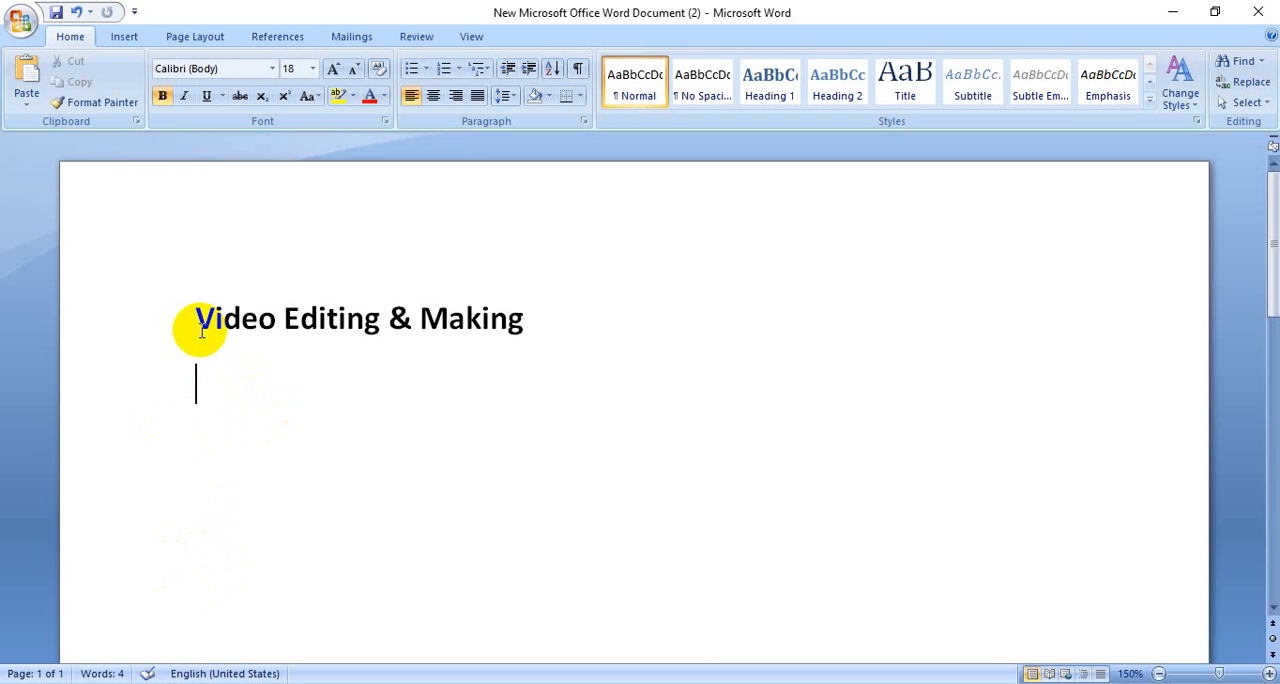
text(So)
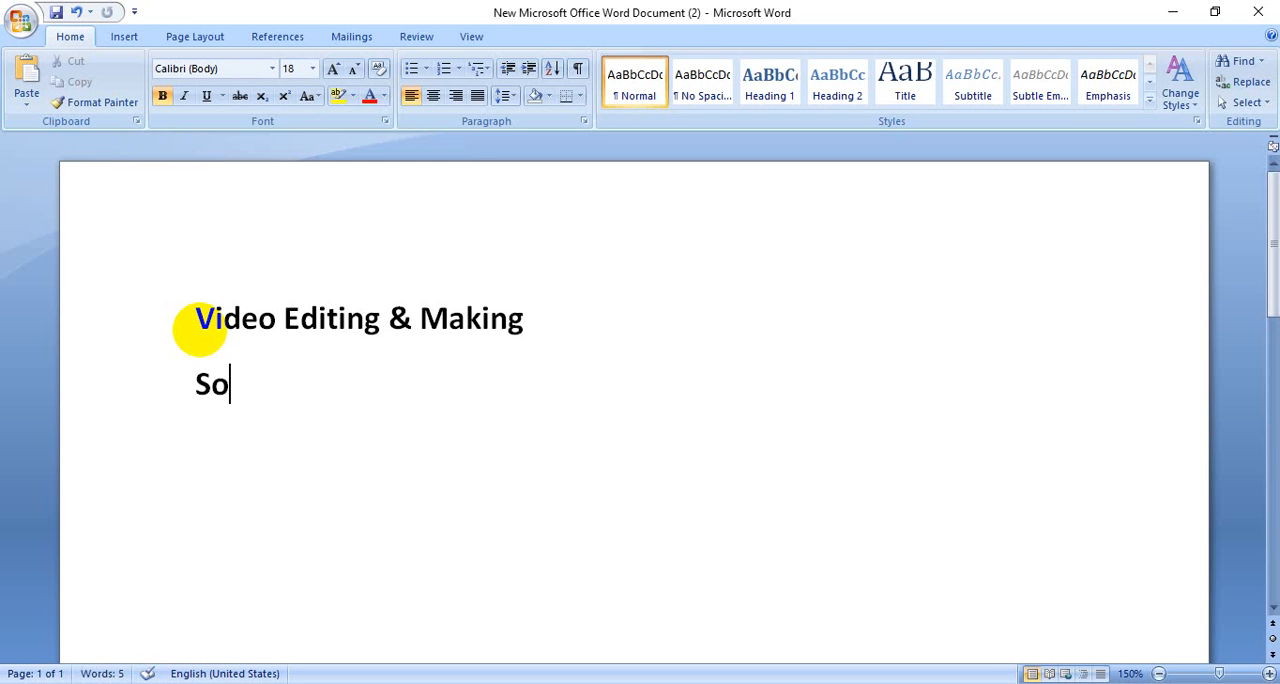
key(BackSpace)
key(BackSpace)
Step: Add the line "Editing Software:" below the "Video Editing & Making" title
text(Edi)
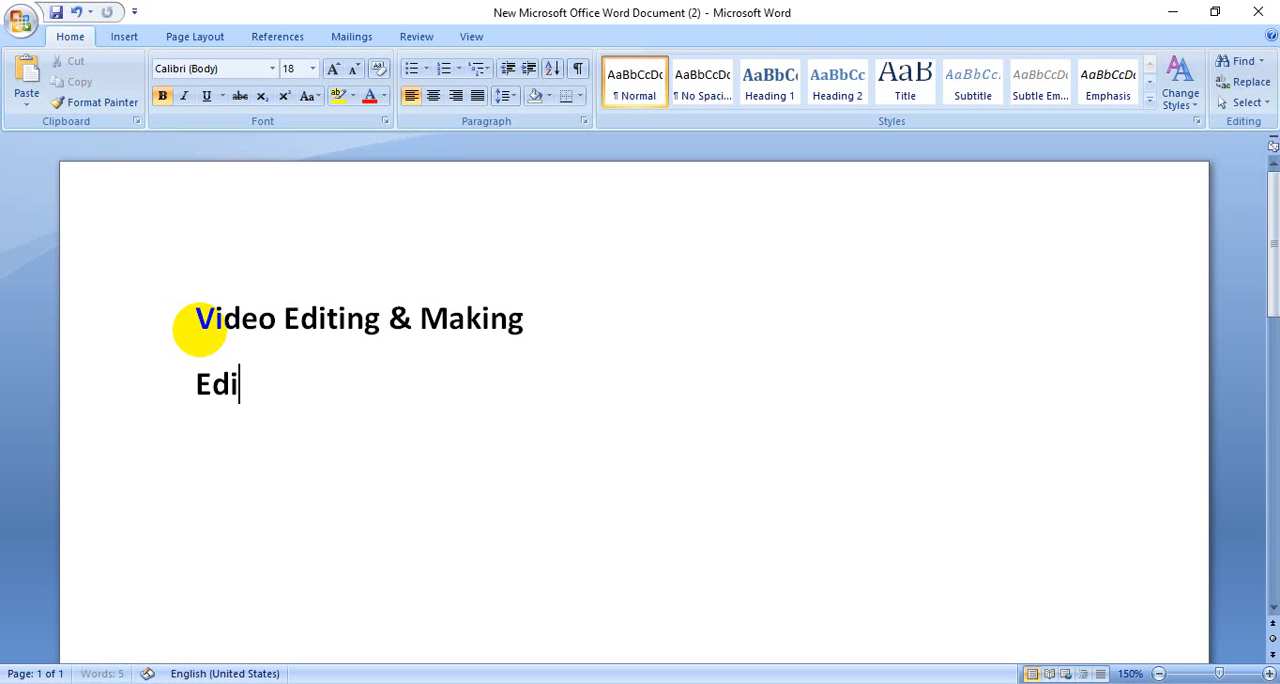
text(ting S)
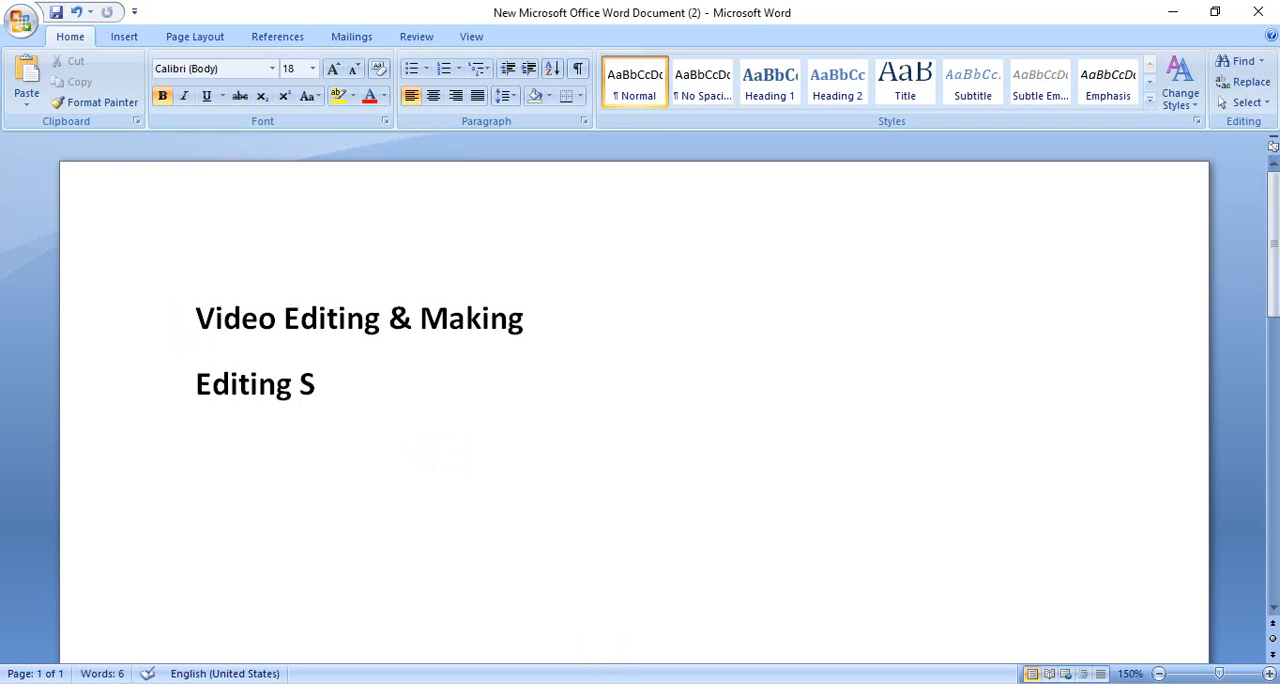
click(1058, 683)
click(331, 387)
text(of)
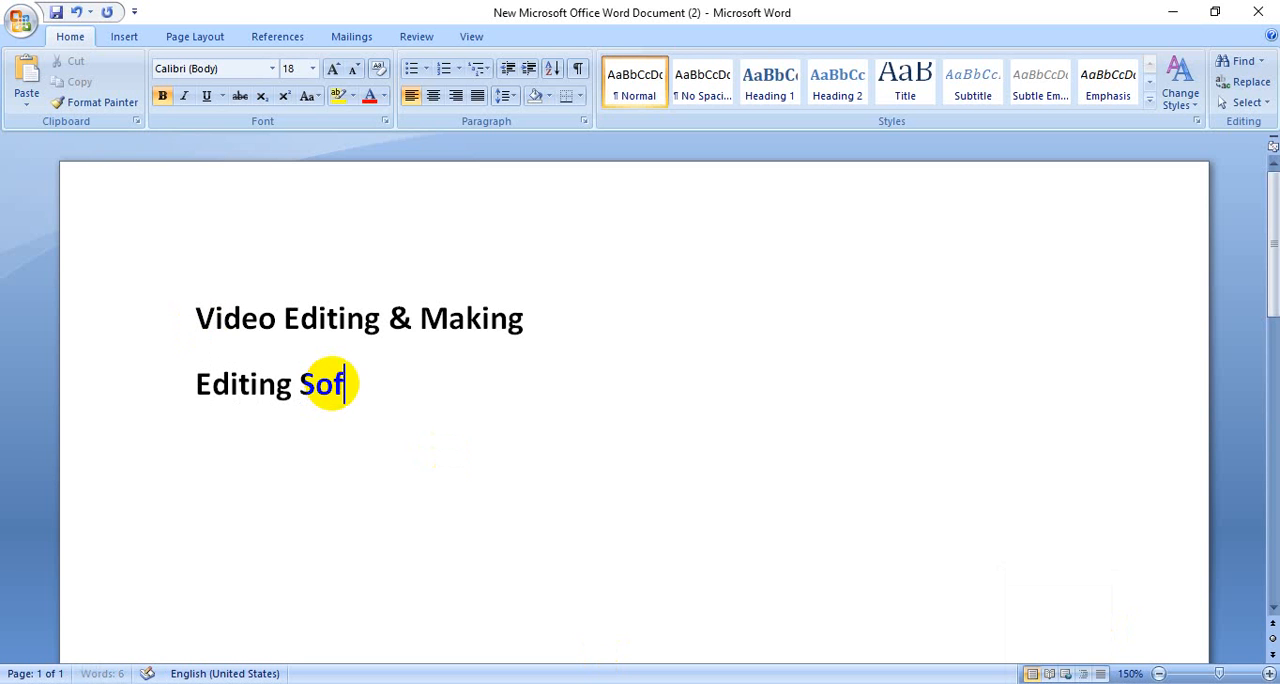
text(tar)
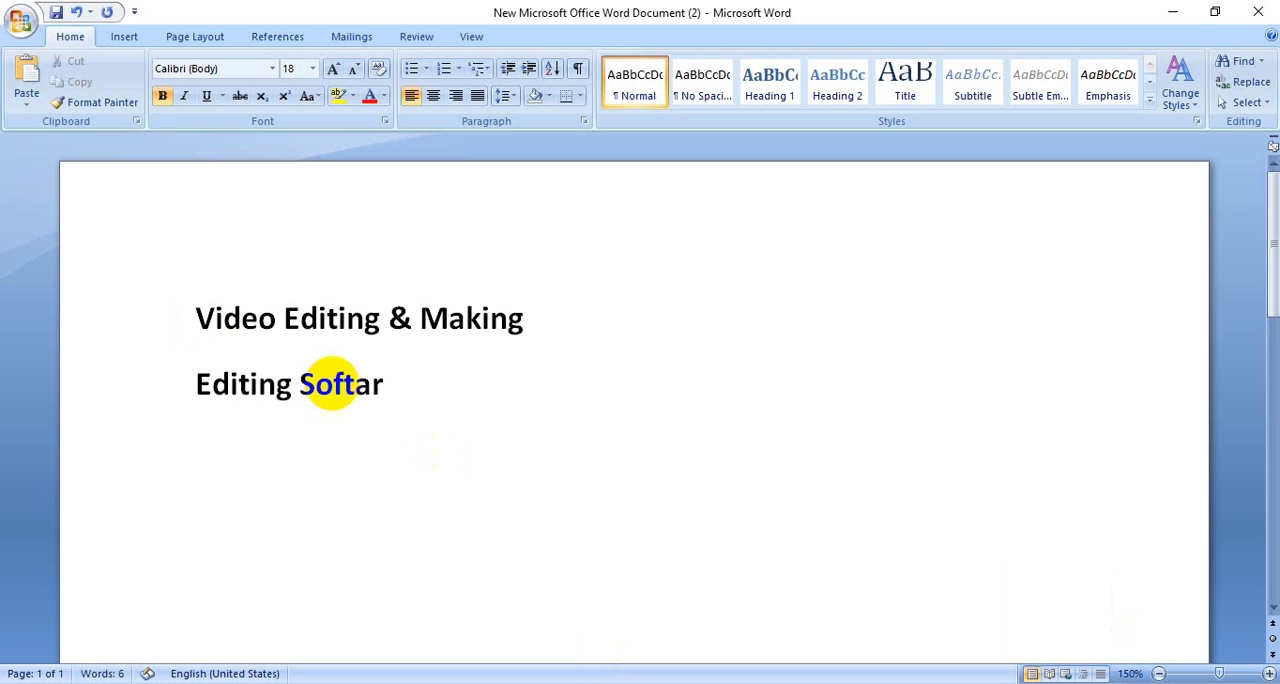
key(BackSpace)
key(BackSpace)
text(wa)
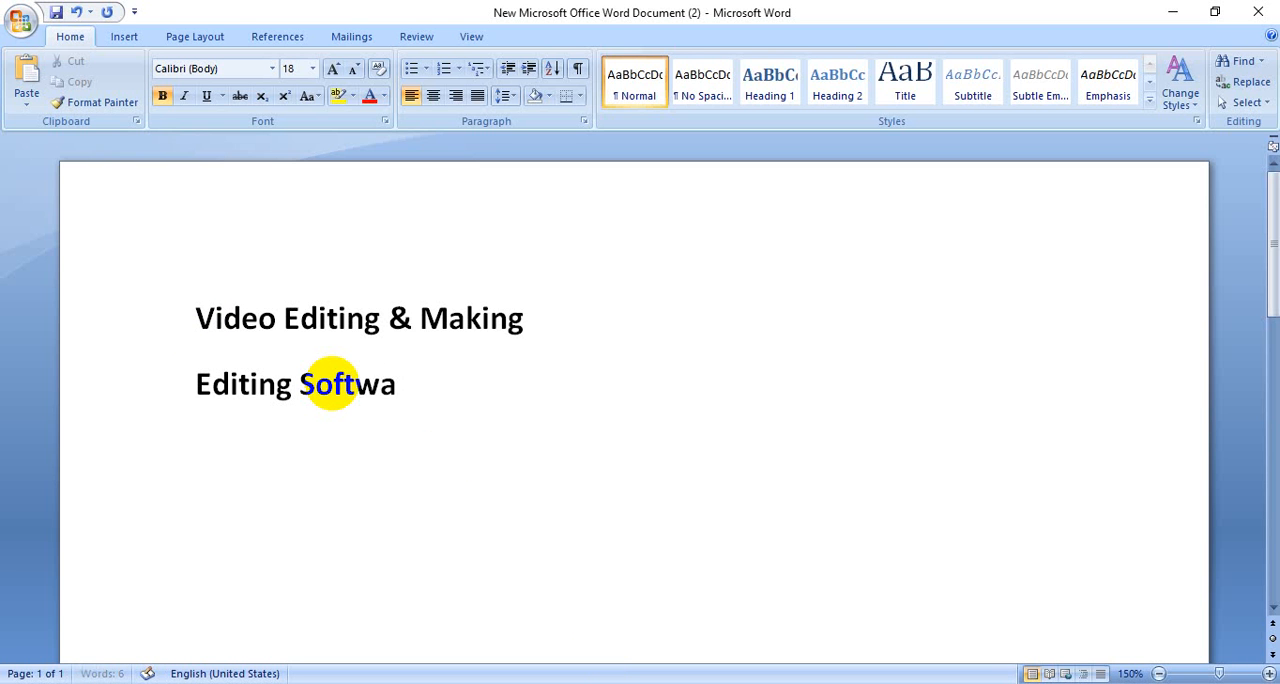
text(re:)
Step: Start a numbered list under "Editing Software:" with "Camtasia (" as the beginning of its first item
key(Return)
text(1. Ca)
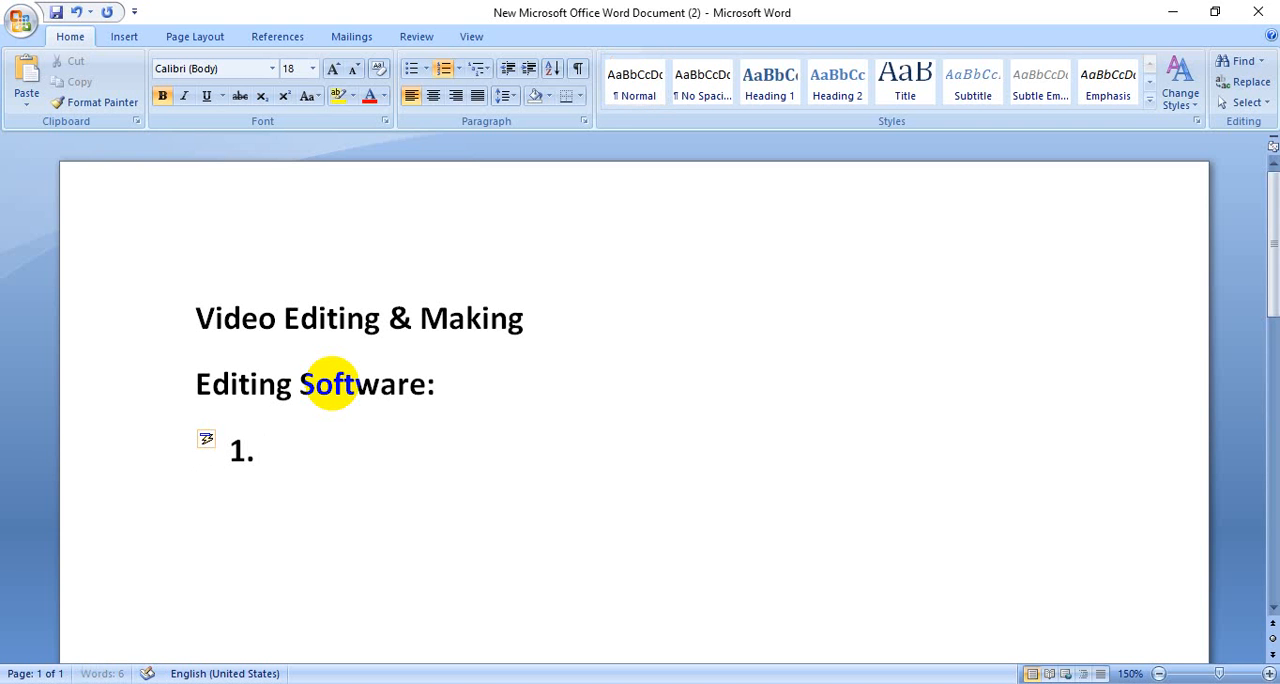
text(mta)
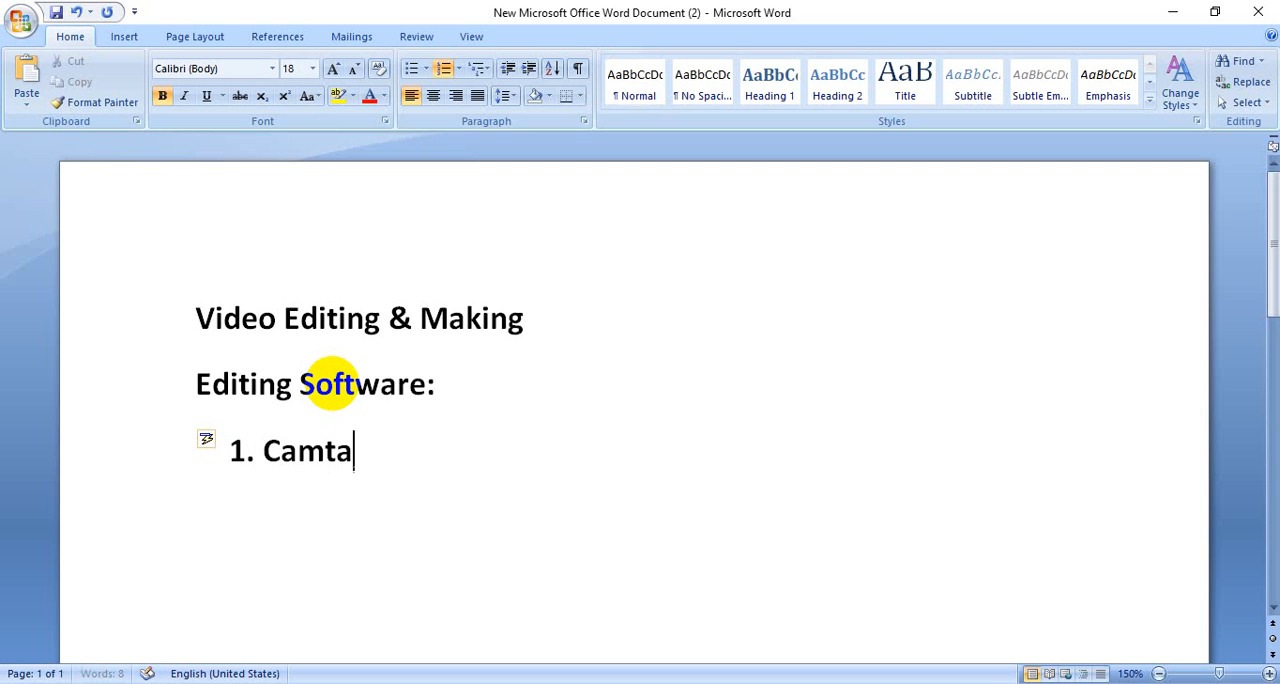
text(sia)
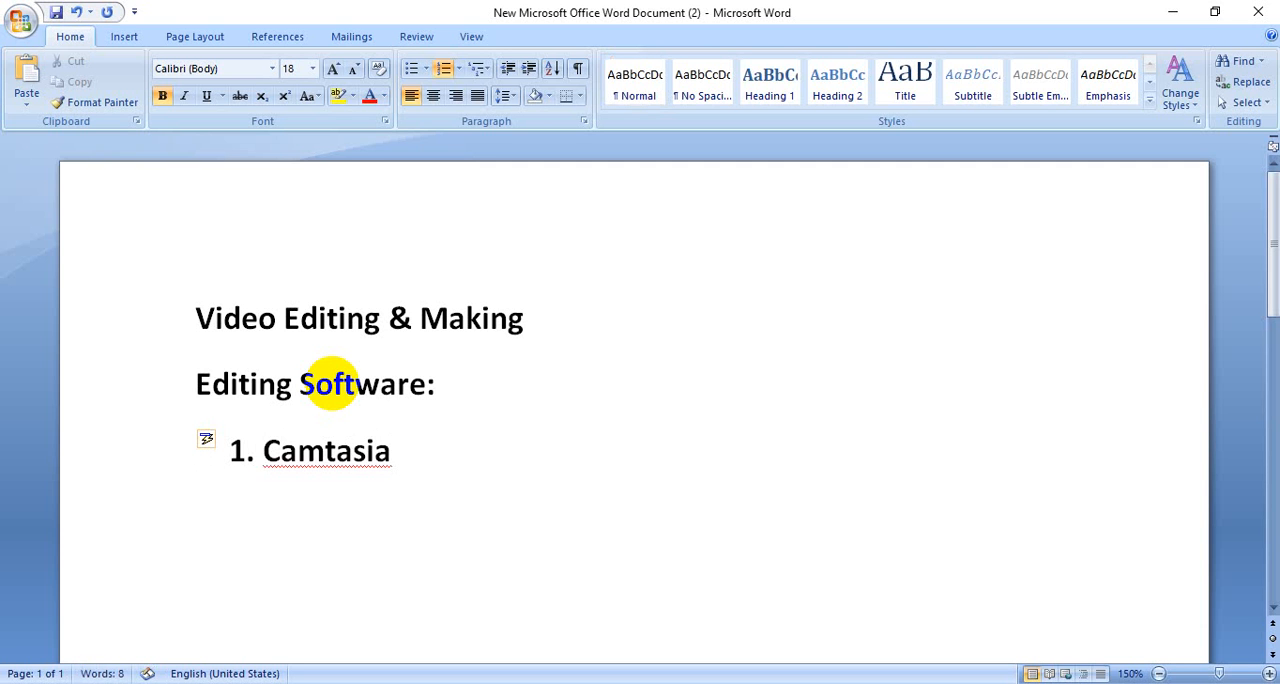
text( (Edi)
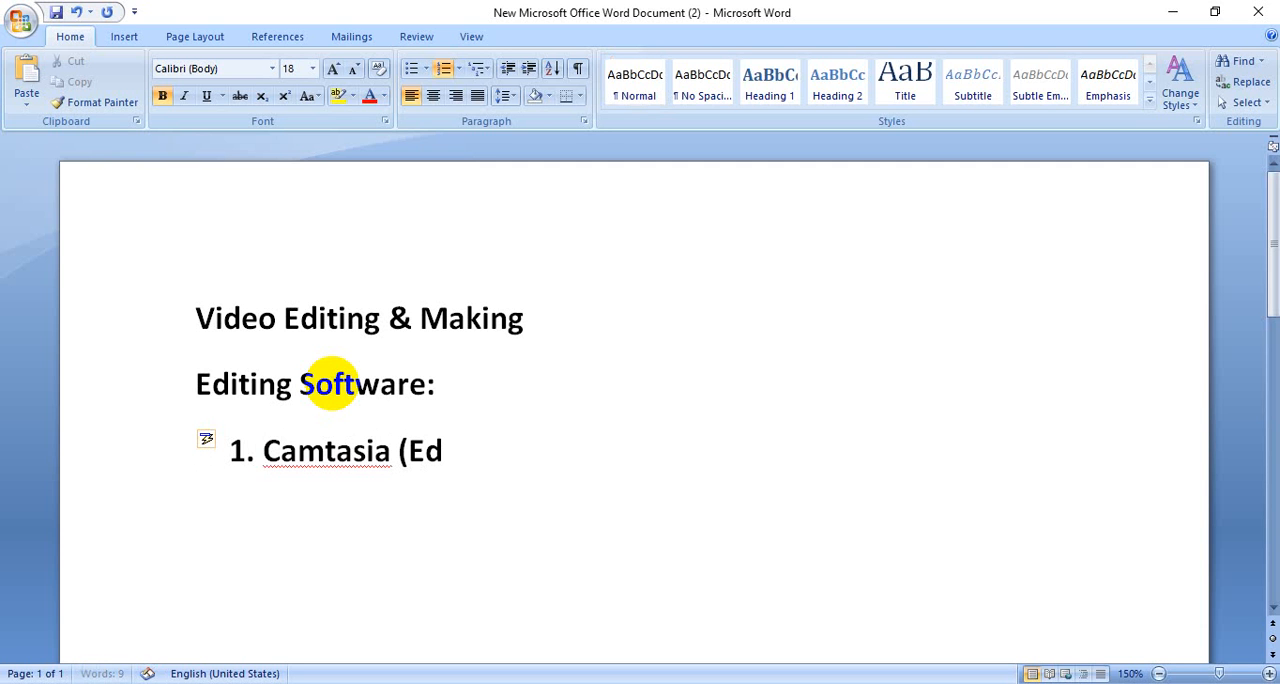
key(BackSpace)
key(BackSpace)
key(BackSpace)
Step: Complete the Camtasia item with "Video Editing + Making)" and start the second list item
text(Video Editi)
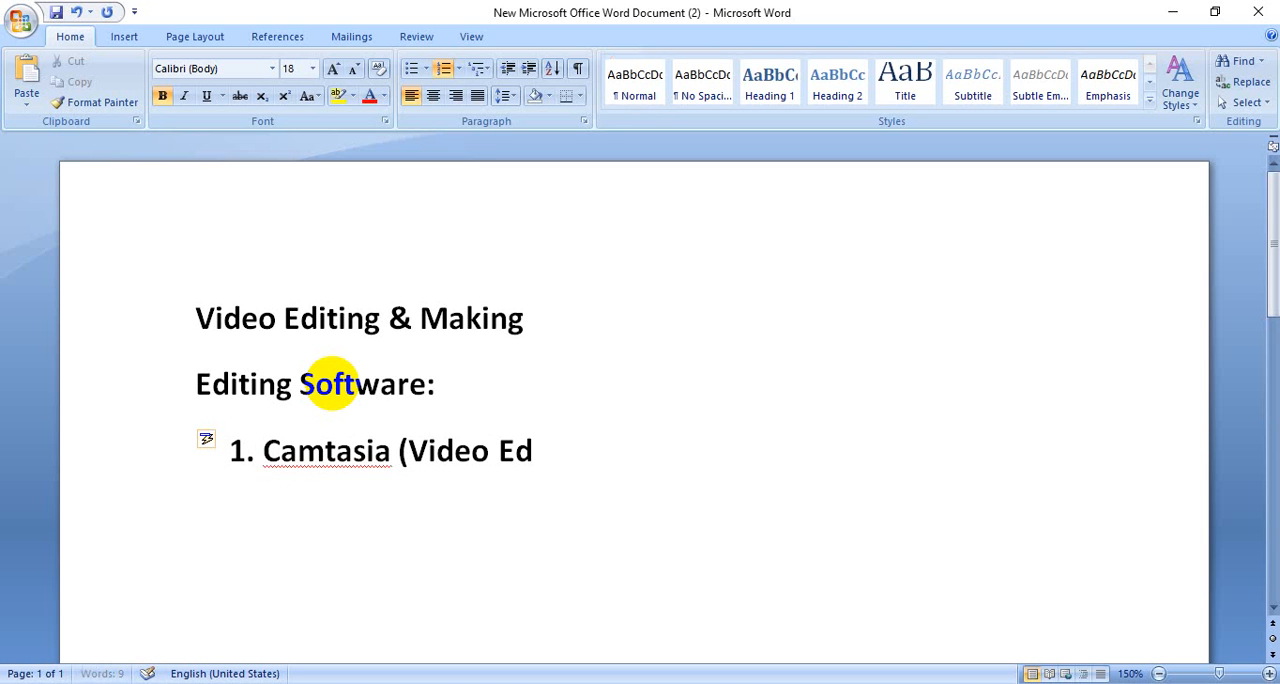
text(n)
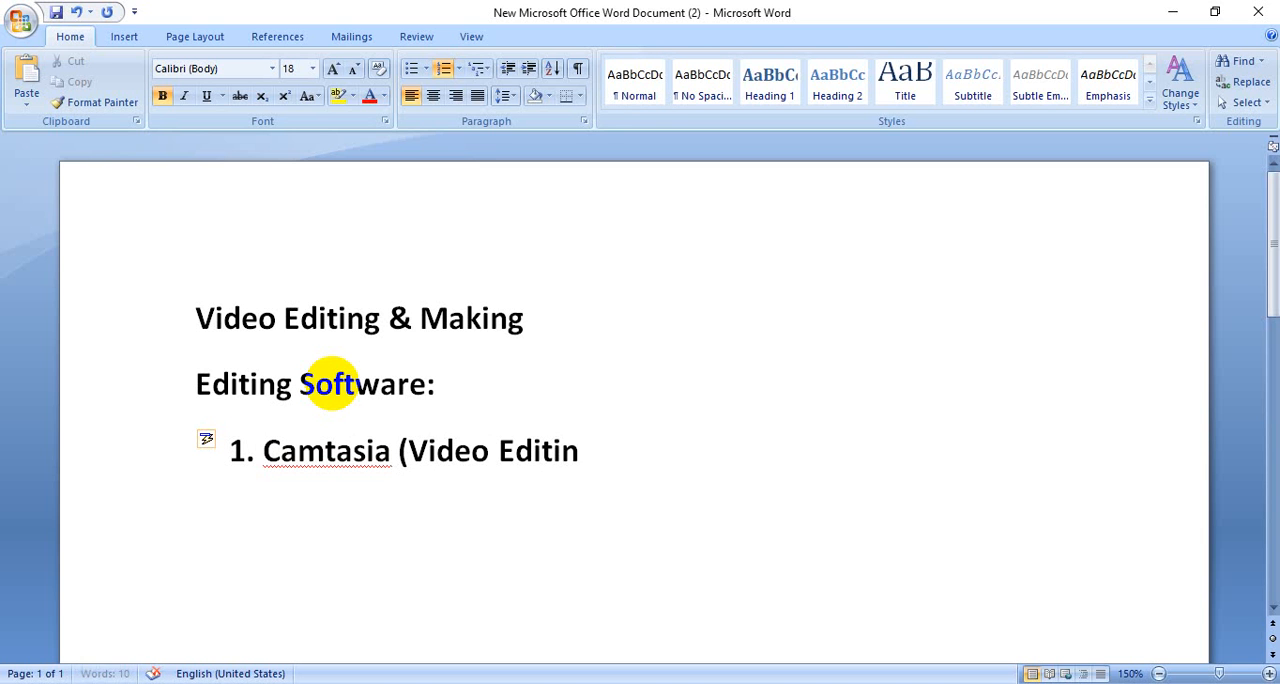
text(g + Making)
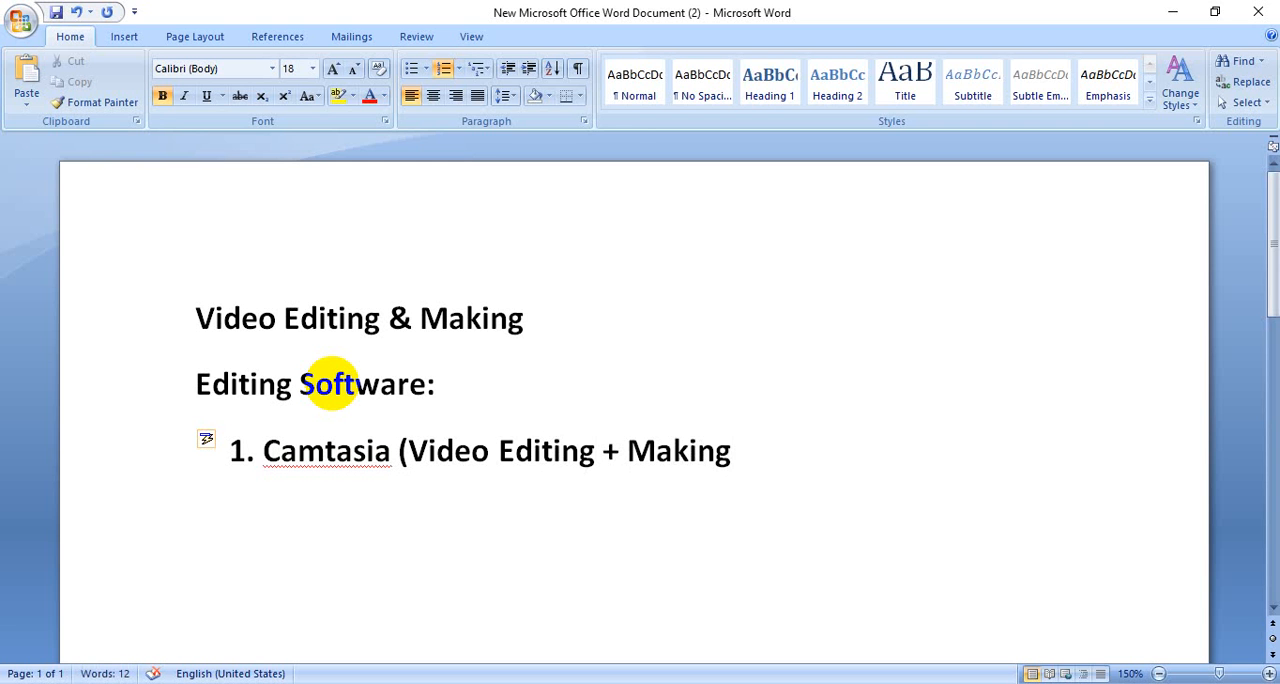
text())
key(Return)
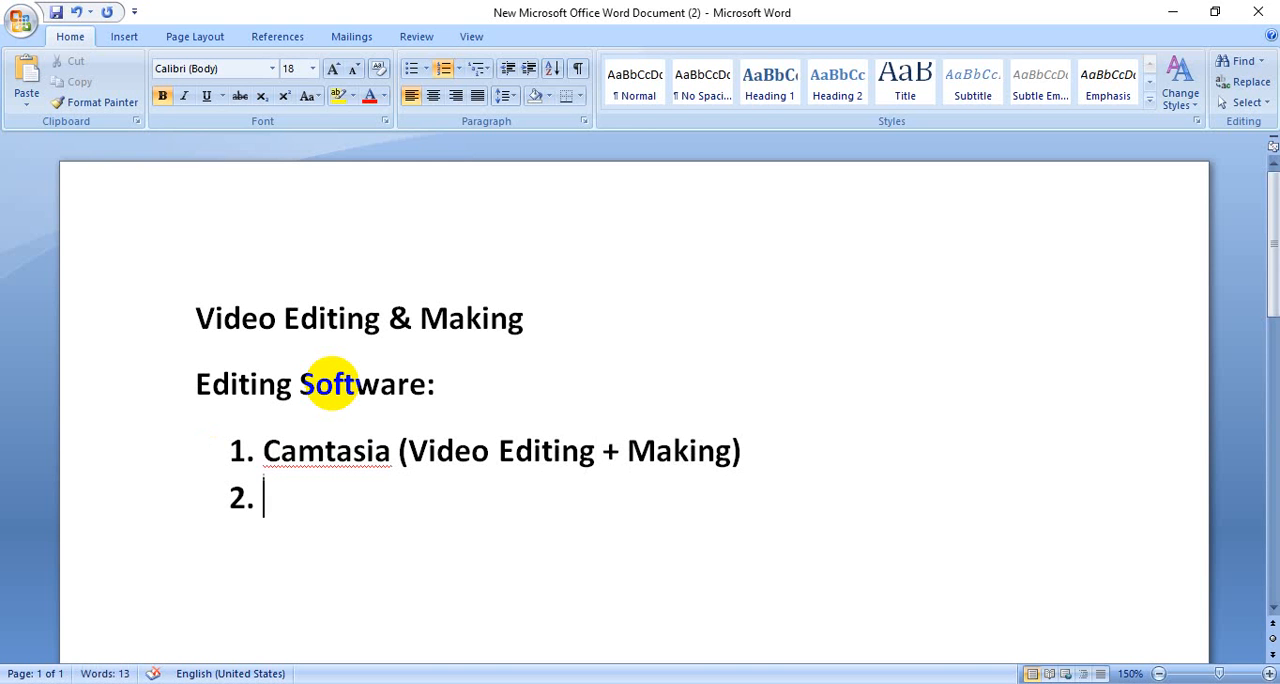
text(Pow)
key(BackSpace)
key(BackSpace)
key(BackSpace)
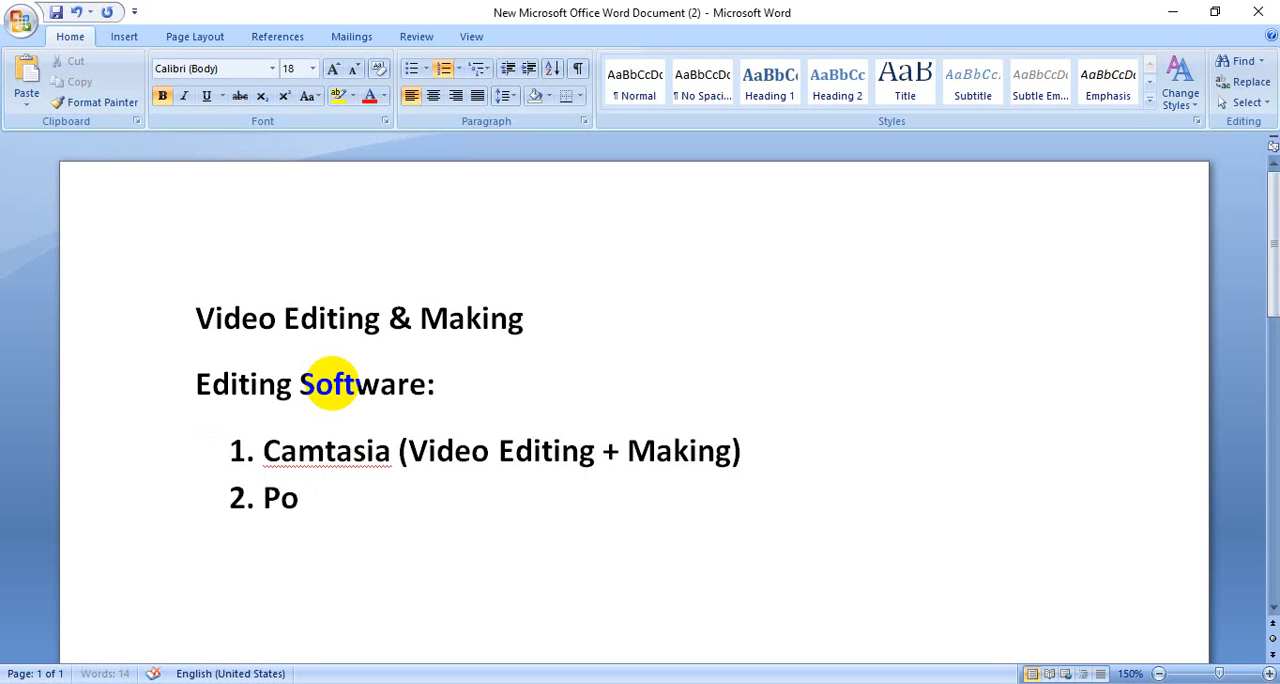
Step: Enter "Ms Powerpint (Video Making)" as the second item of the numbered list
text(Ms )
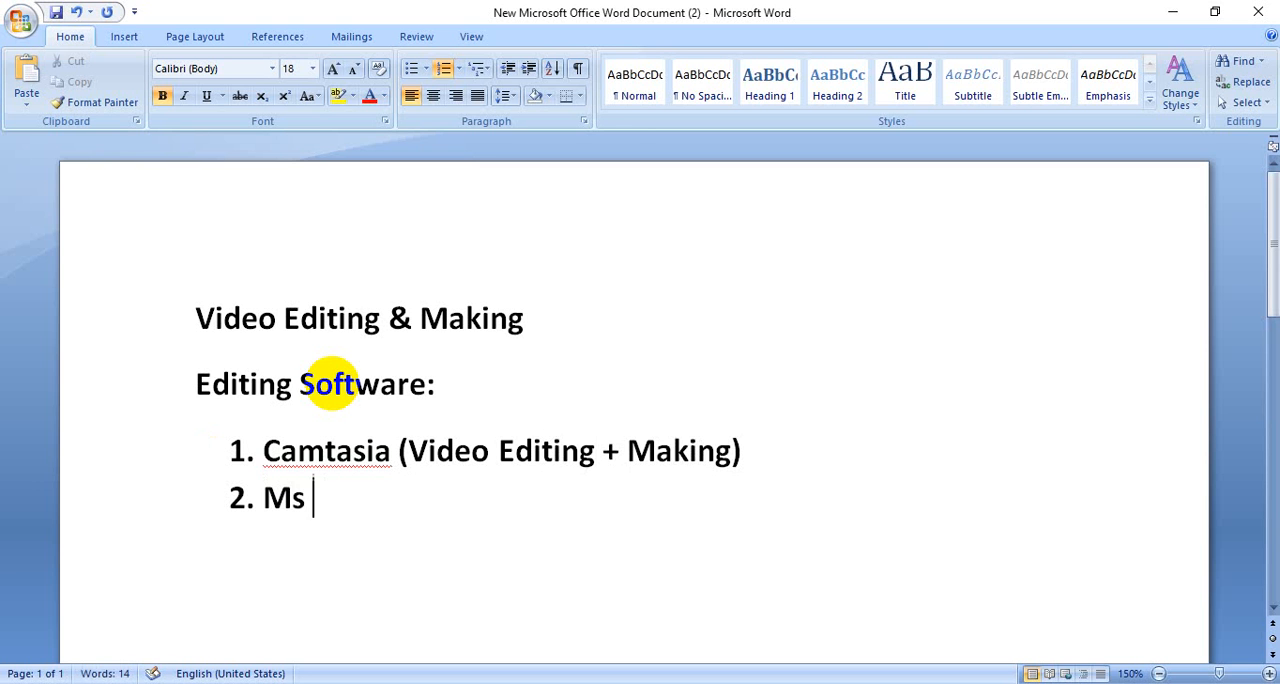
text(Power)
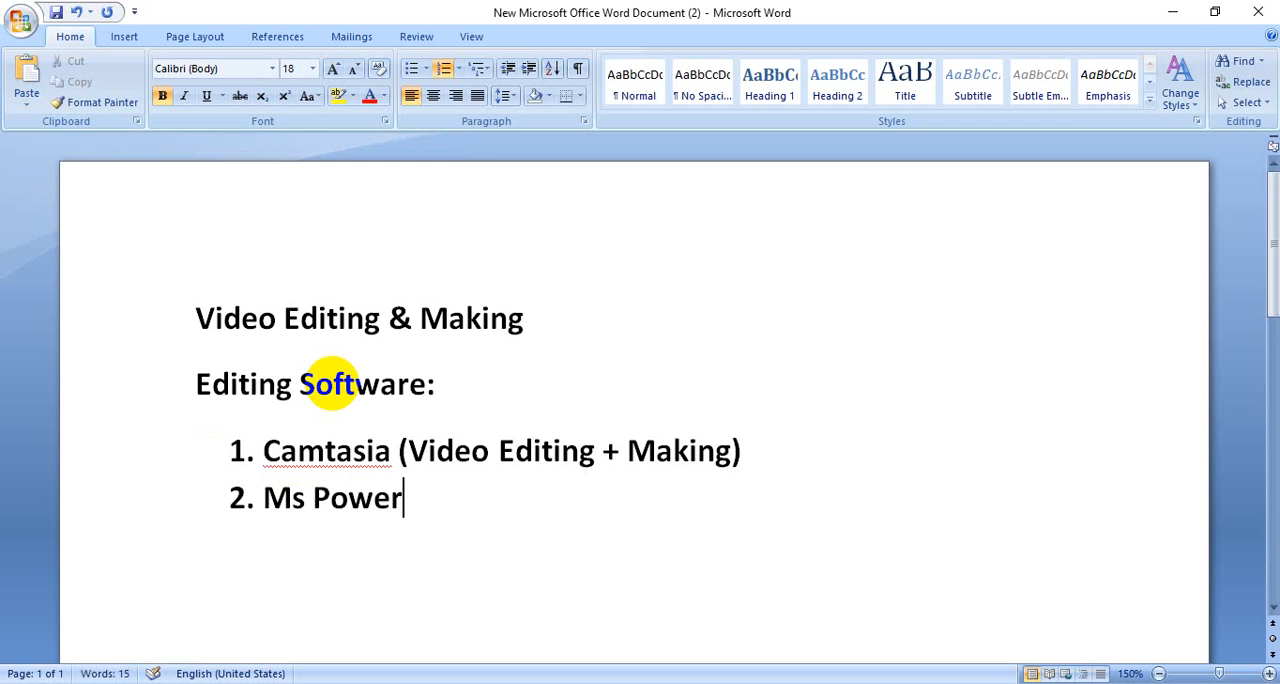
text(pint )
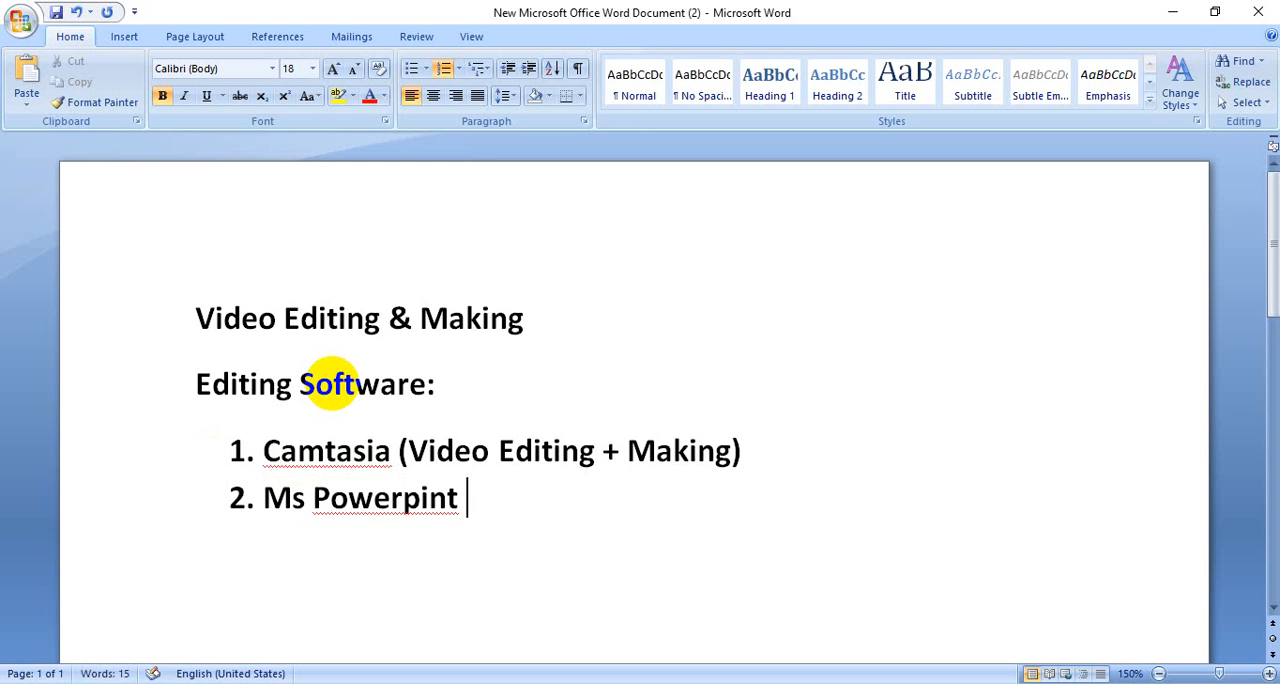
text((Vid)
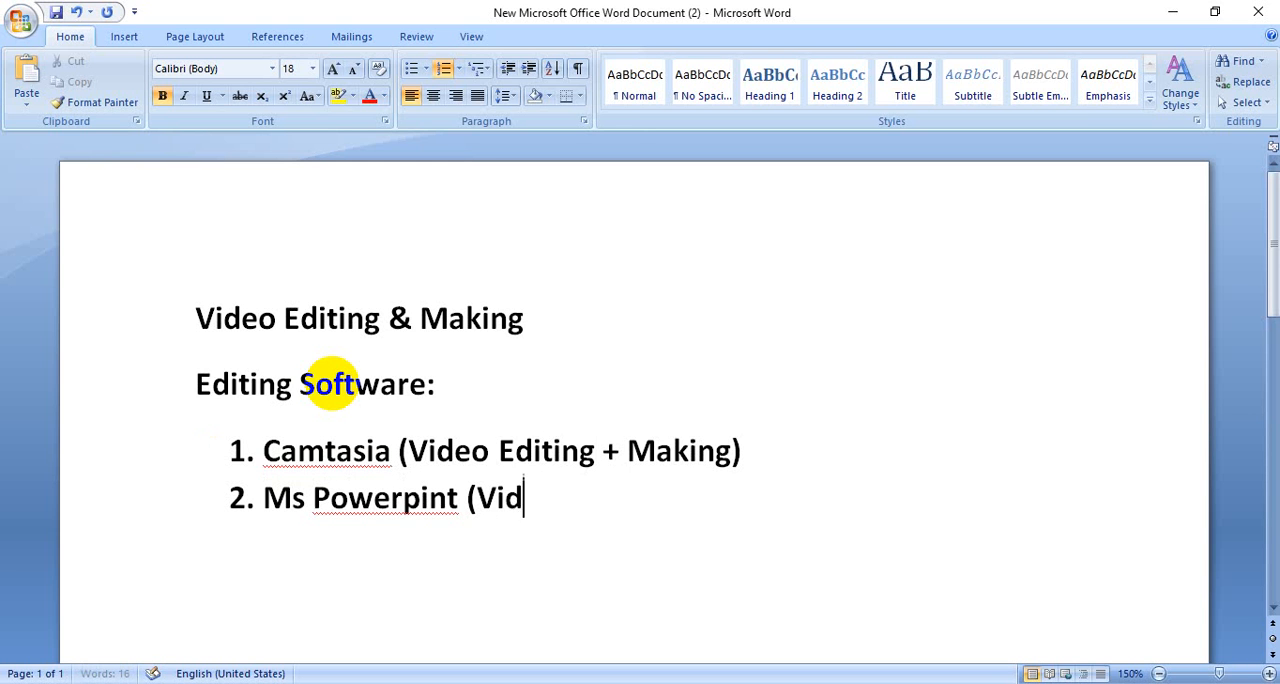
text(eo Ma)
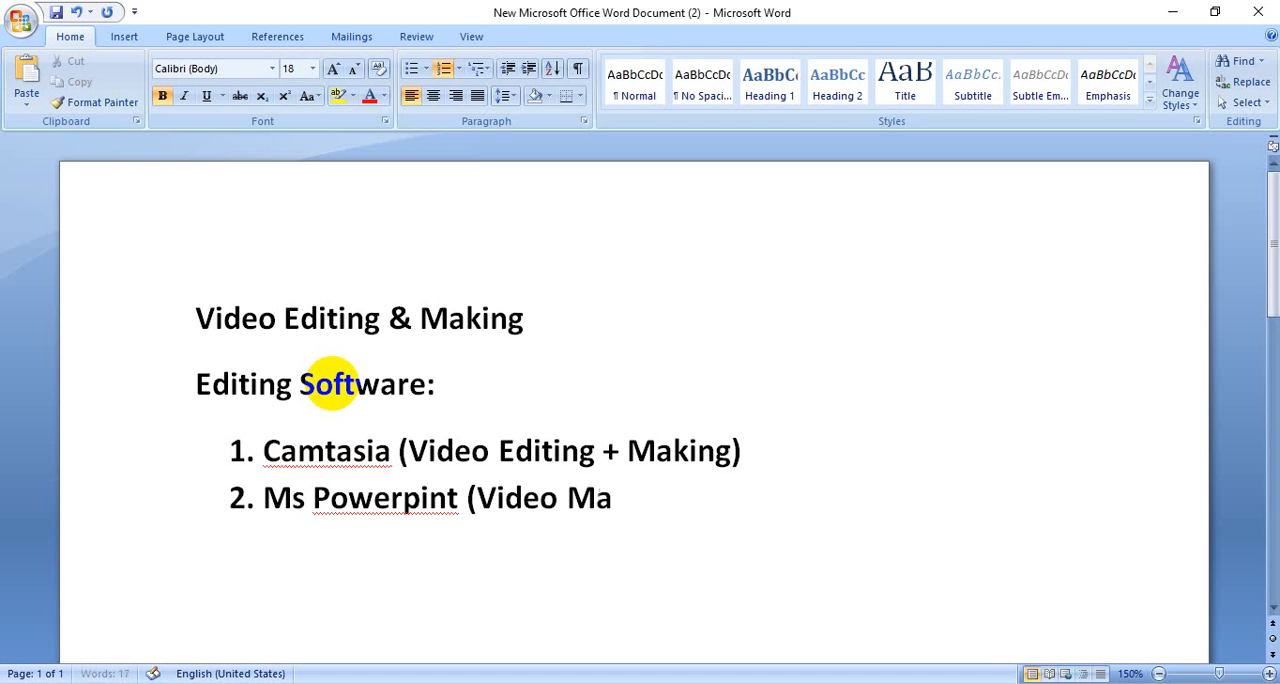
text(king))
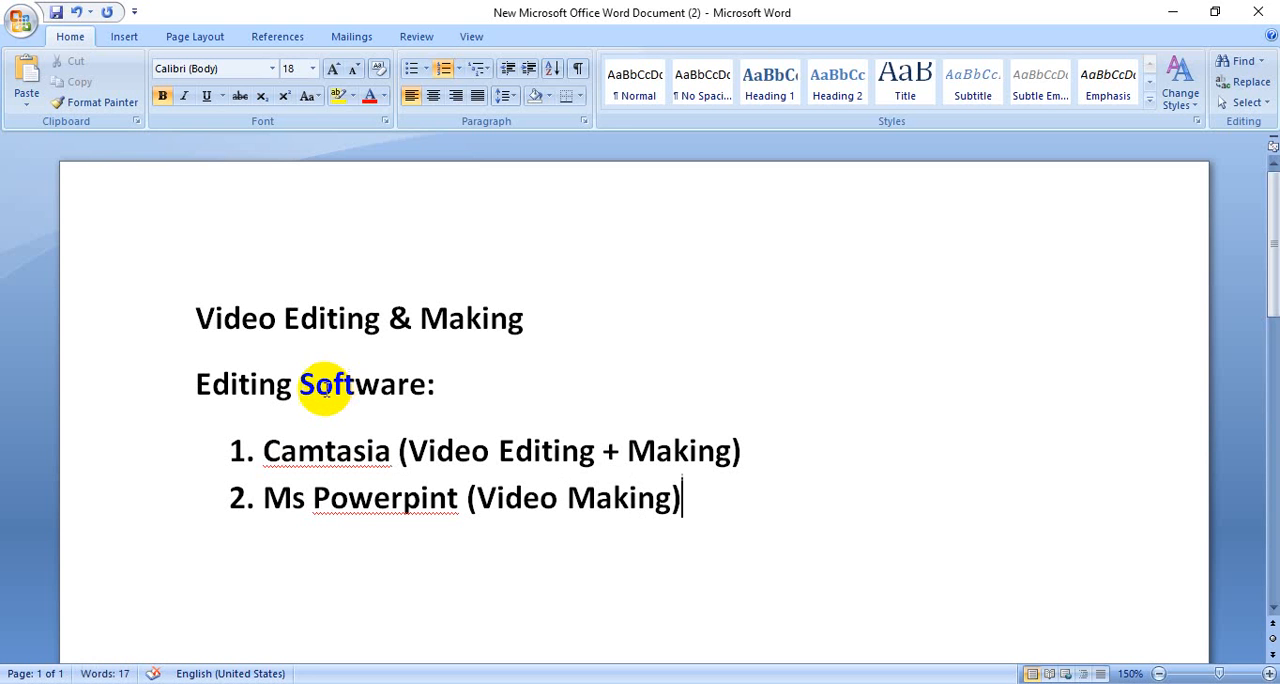
right_click(343, 455)
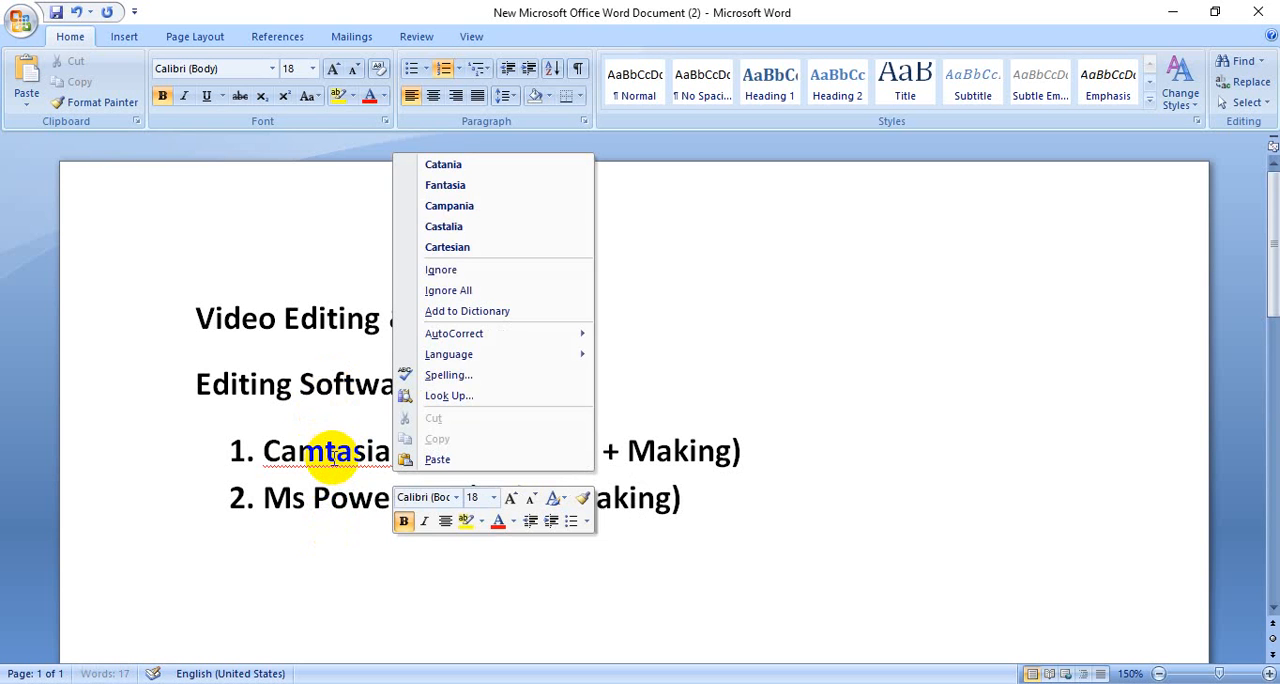
click(649, 547)
click(699, 510)
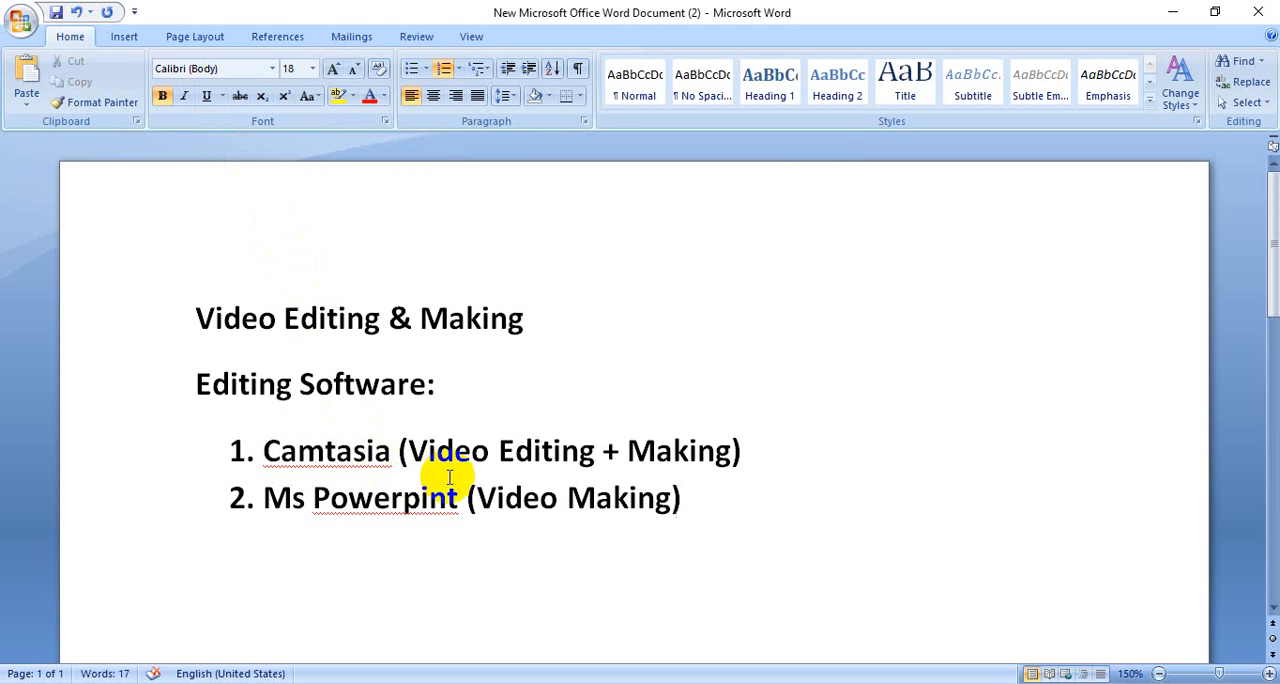
drag(749, 449, 305, 436)
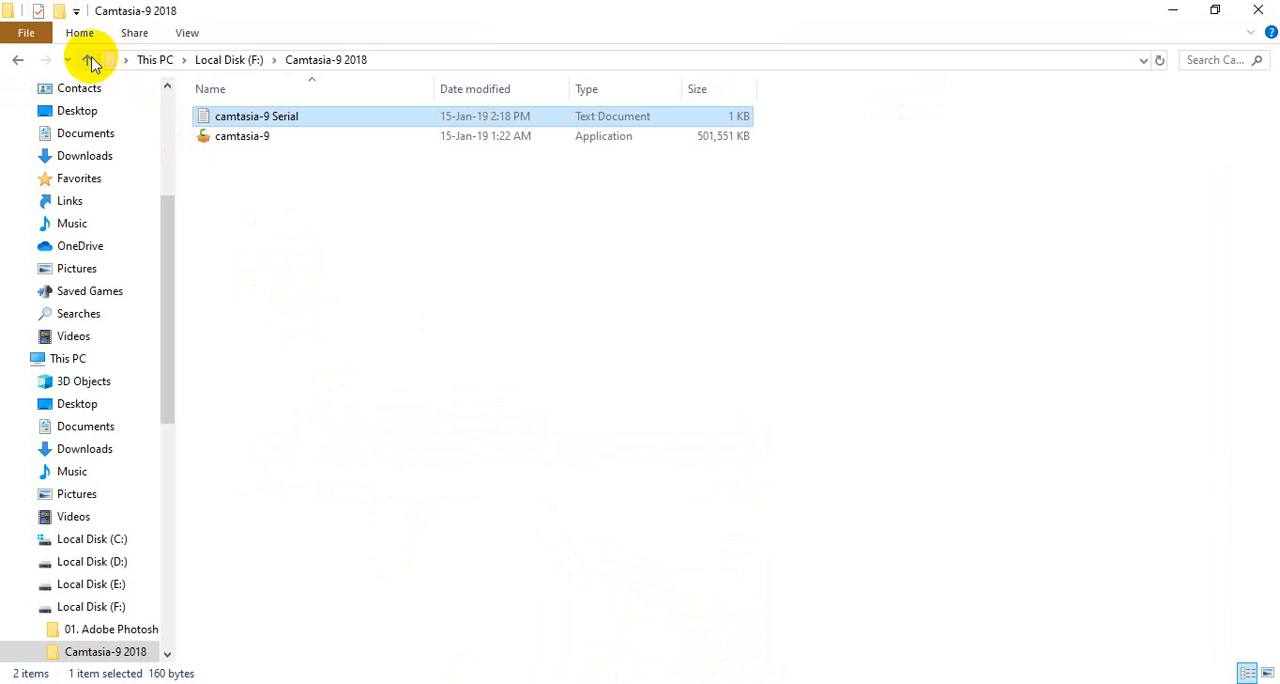
Step: Open the camtasia-9 Serial text file from the Camtasia-9 2018 folder on Local Disk (F:) and highlight its registration key
click(89, 61)
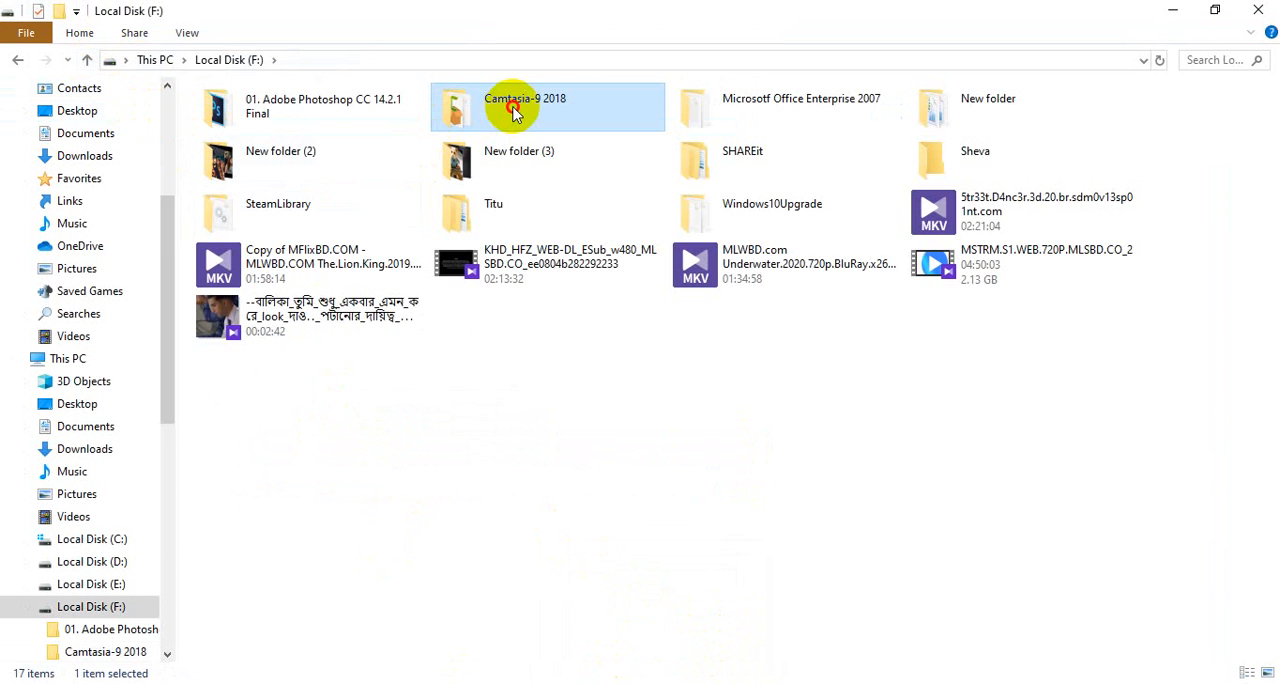
double_click(513, 113)
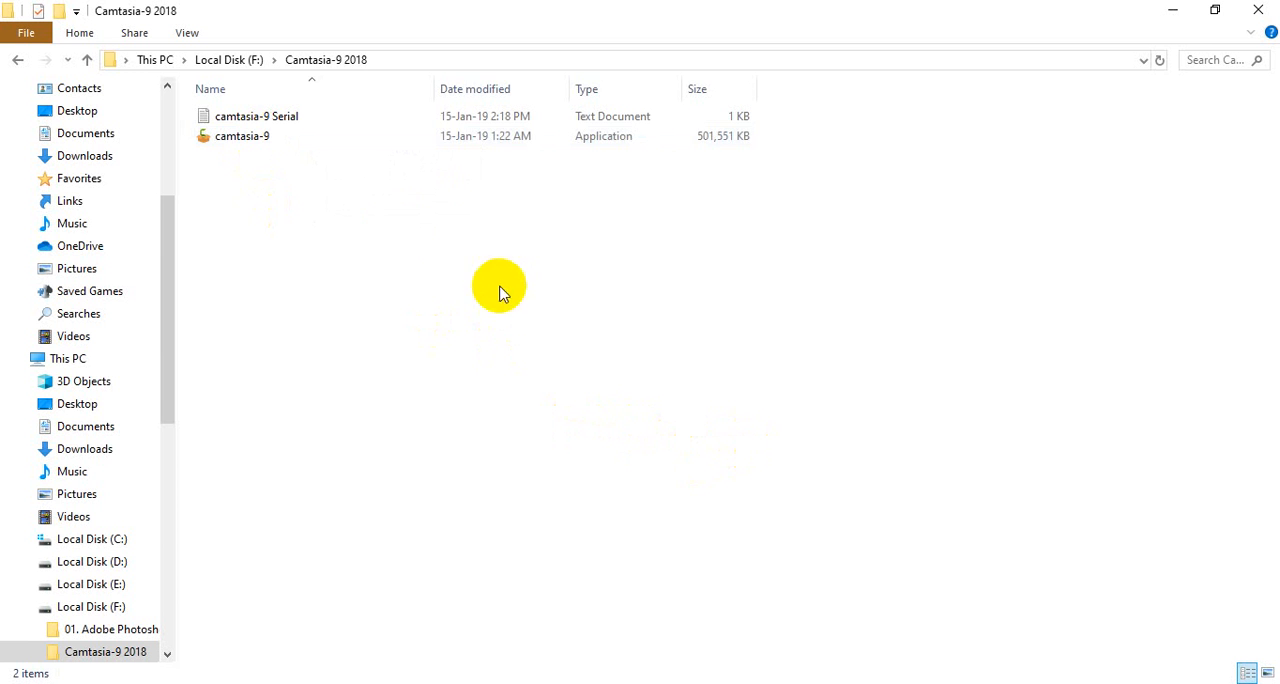
double_click(250, 118)
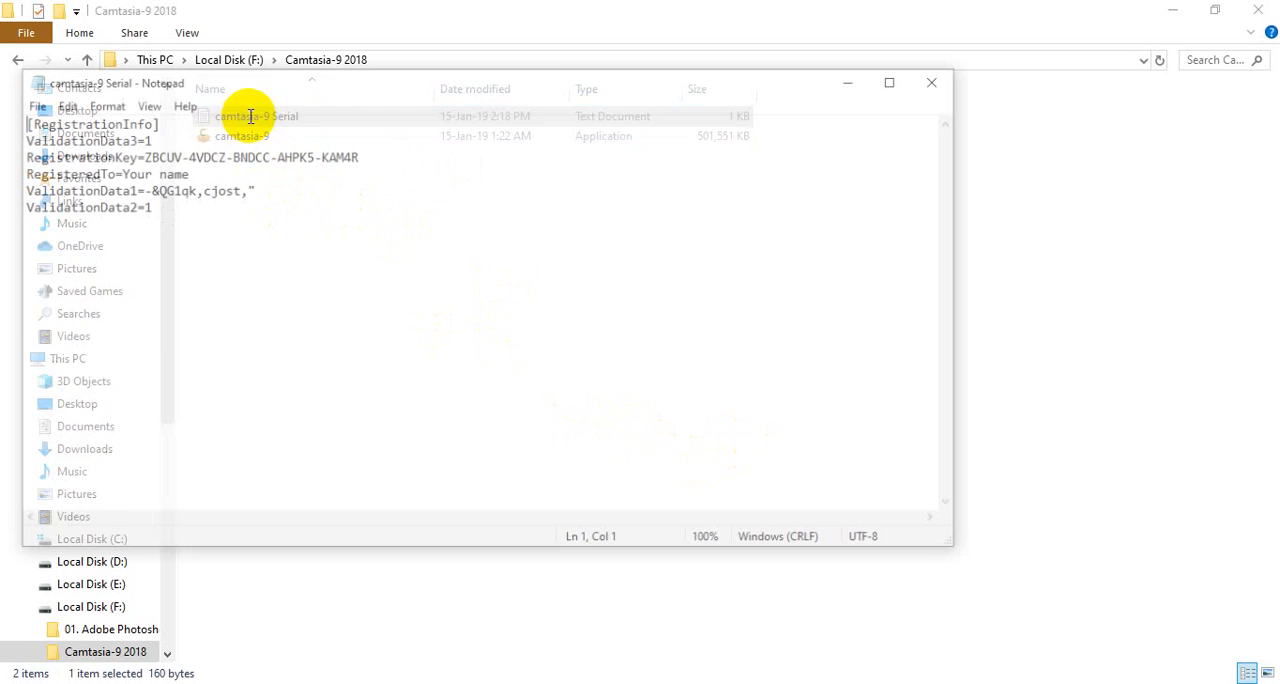
click(268, 155)
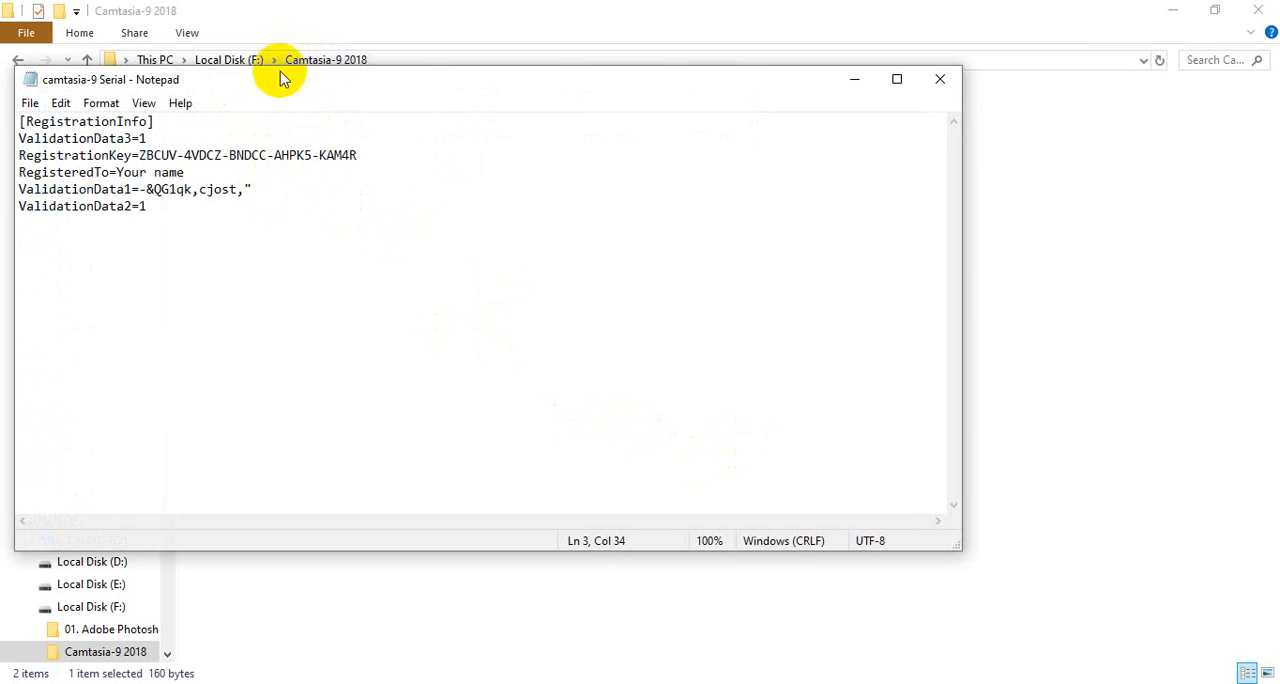
drag(280, 80, 408, 69)
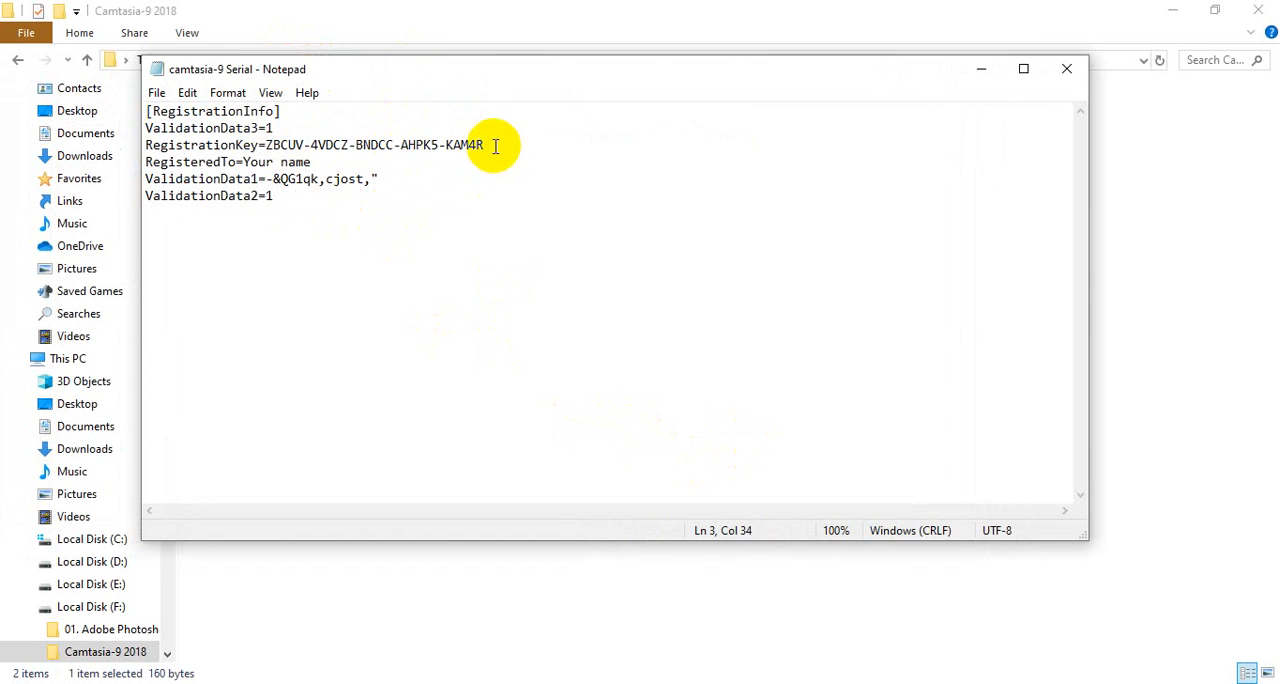
drag(486, 145, 266, 141)
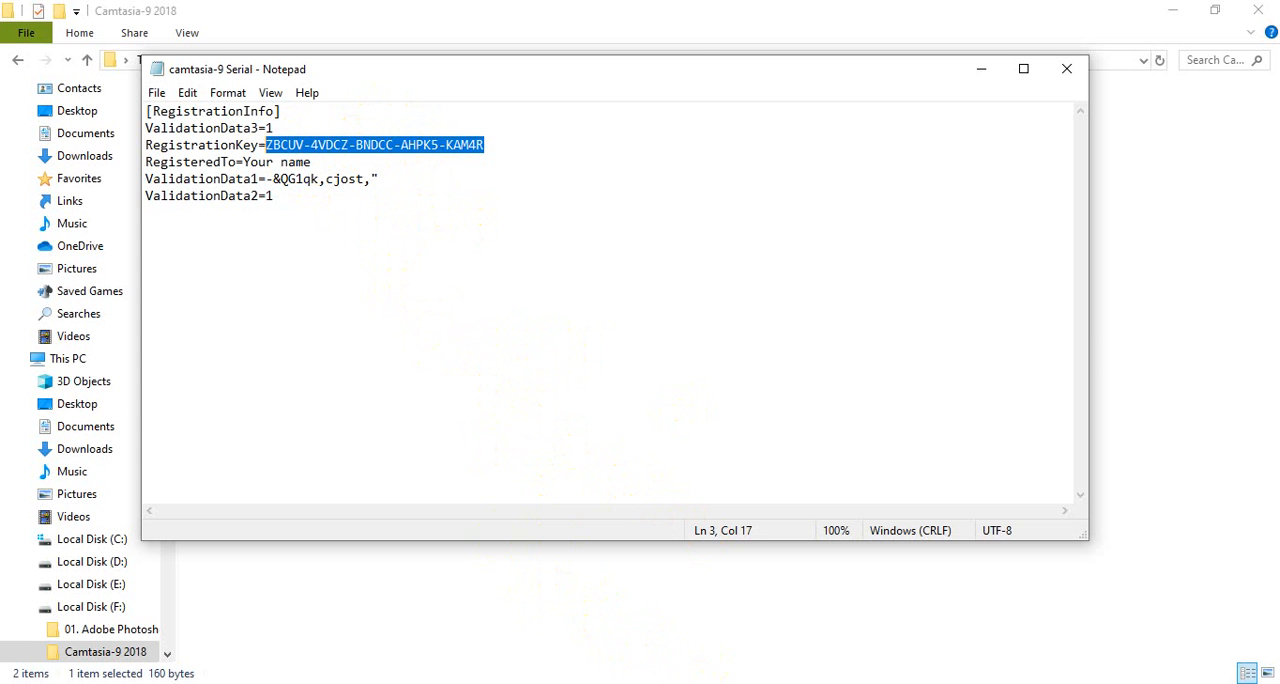
Step: Switch to TechSmith Camtasia and examine the firefly.mp3 clip in the Media Bin and the File commands
click(943, 683)
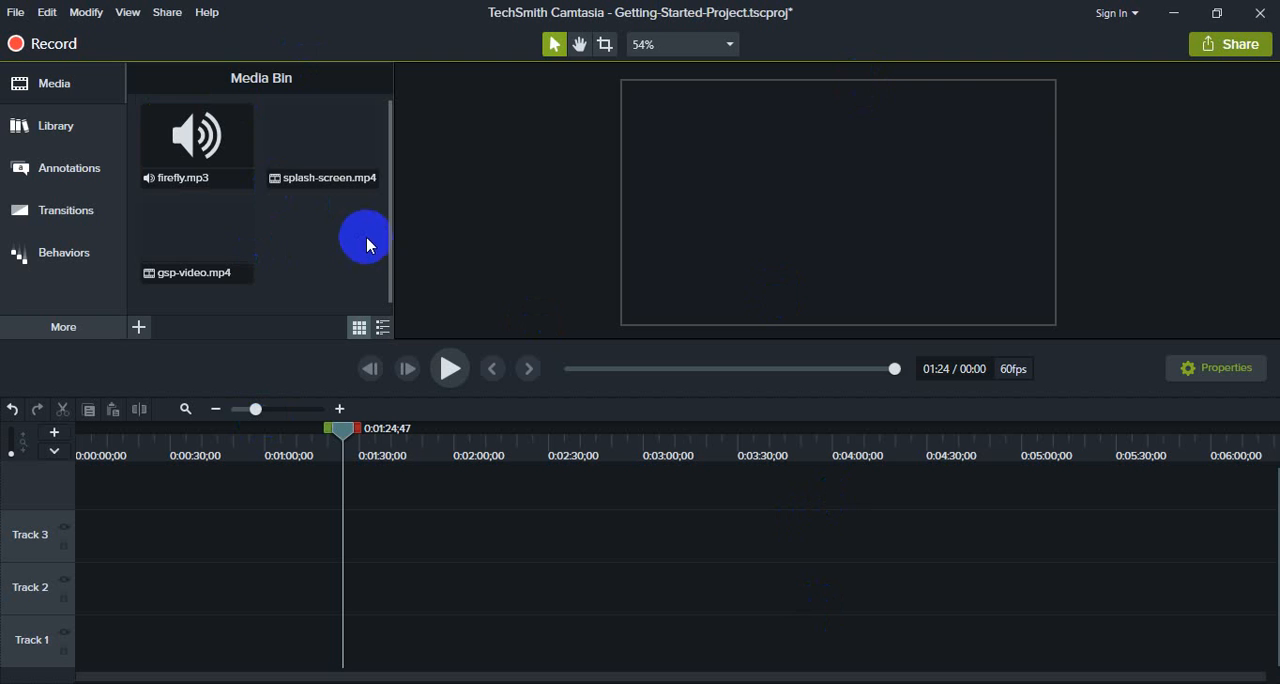
click(166, 133)
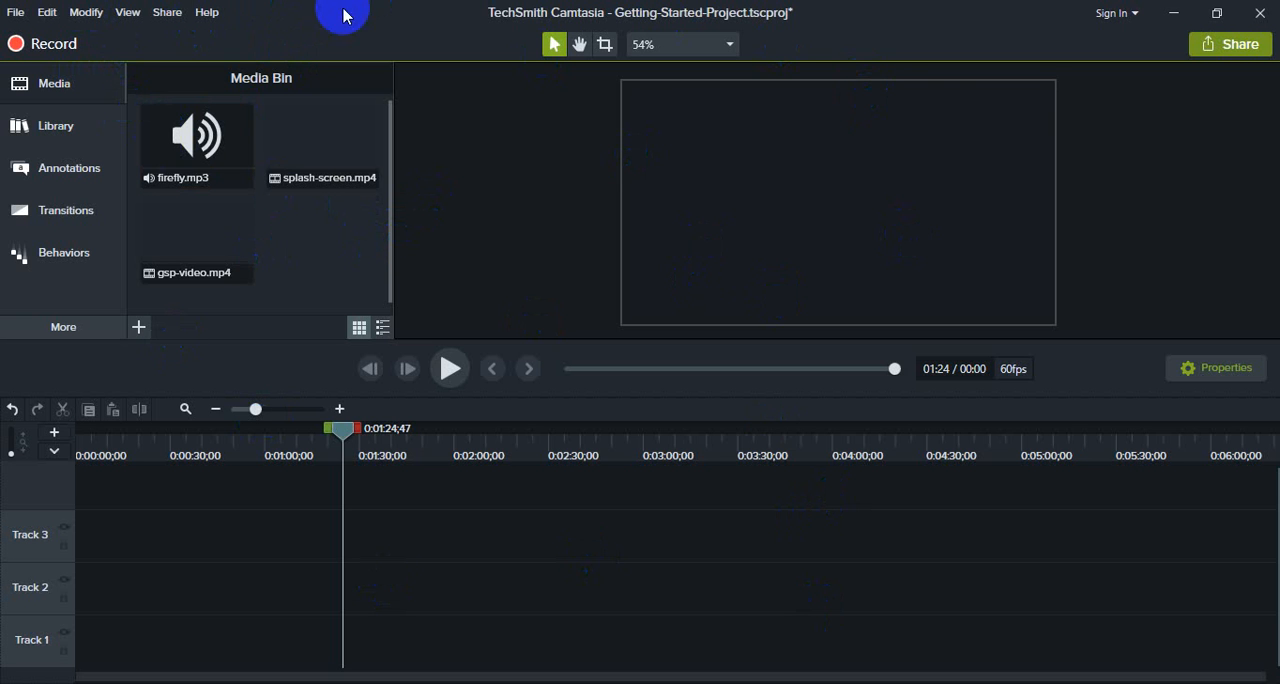
click(203, 136)
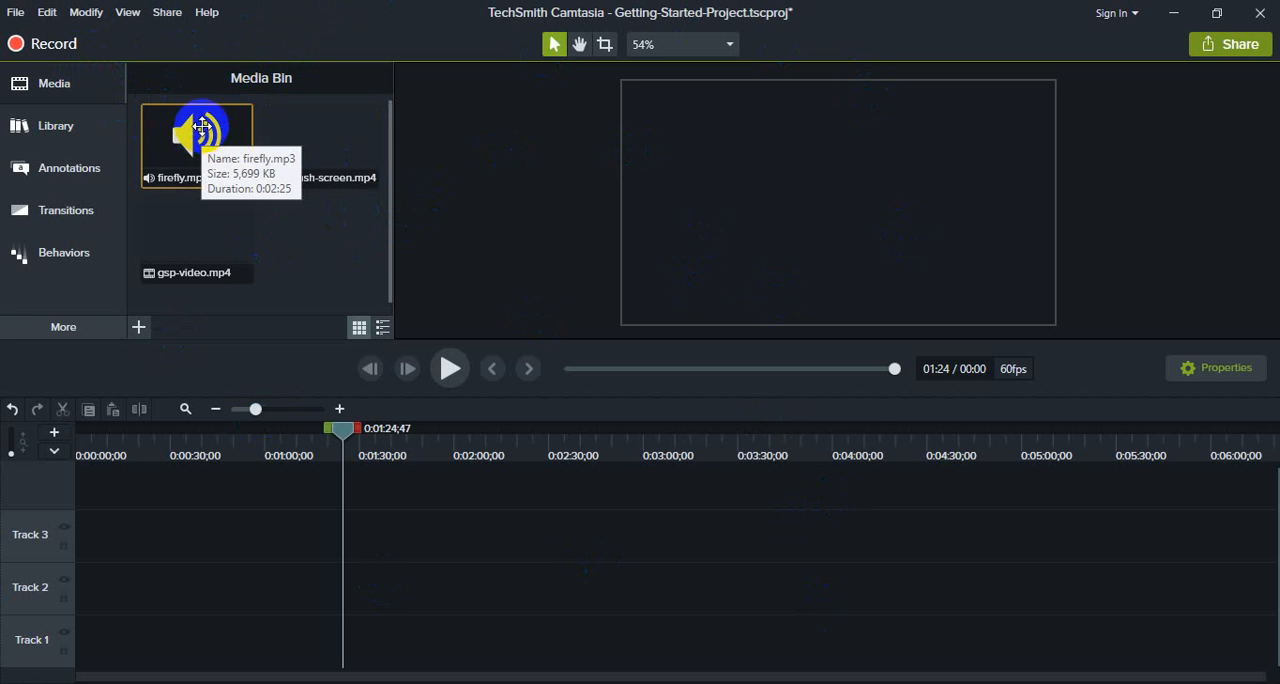
click(15, 13)
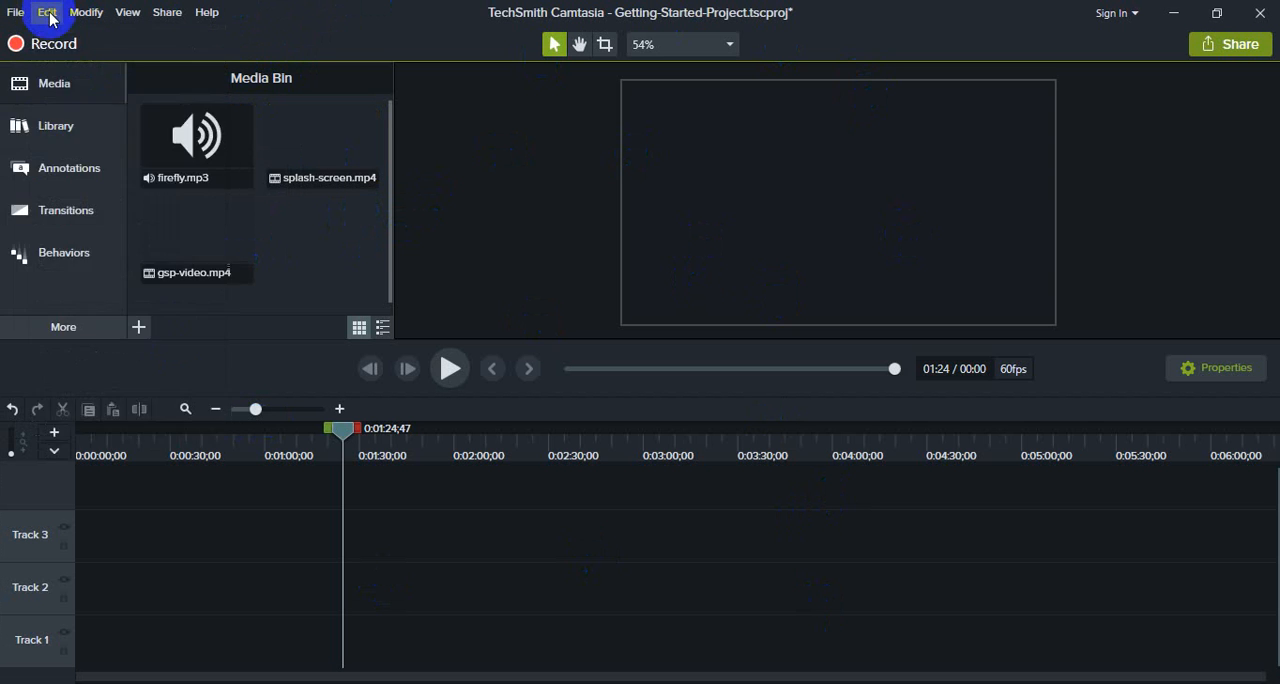
Step: Review the Edit through Help commands and browse the asset folders of the Camtasia 2018 library, from Icons to Outros
click(50, 19)
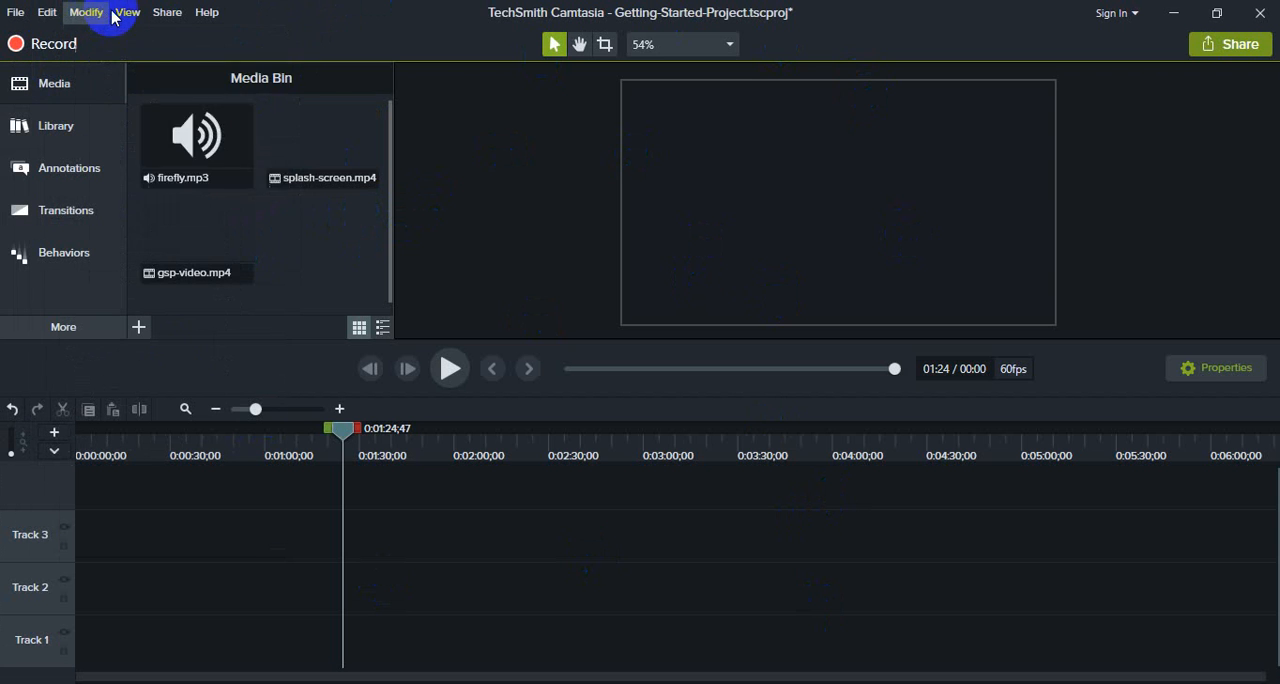
mouse_move(173, 19)
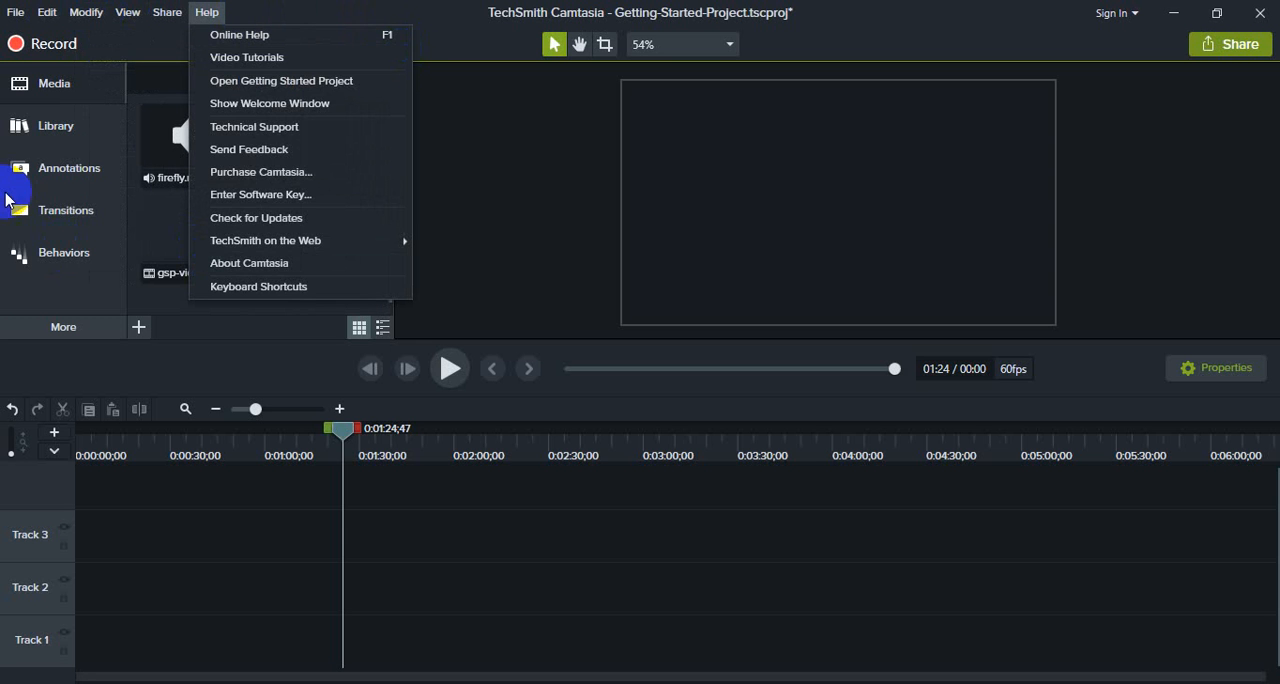
click(54, 136)
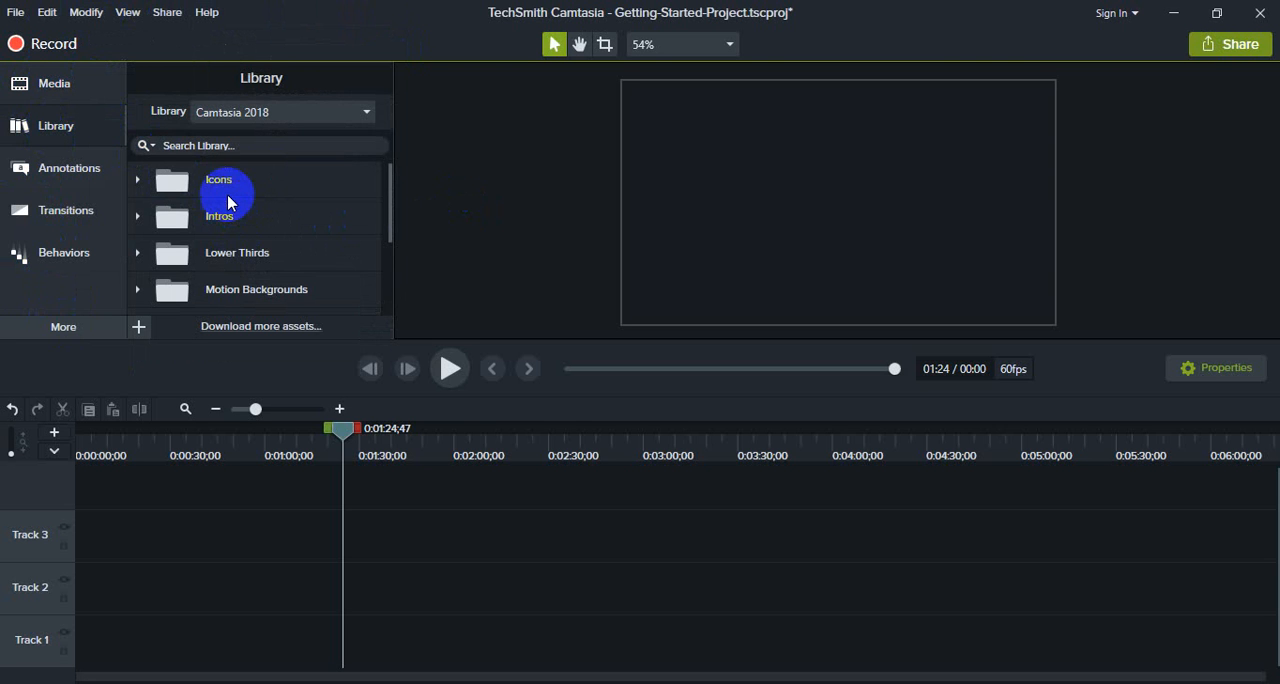
scroll(237, 208, down, 3)
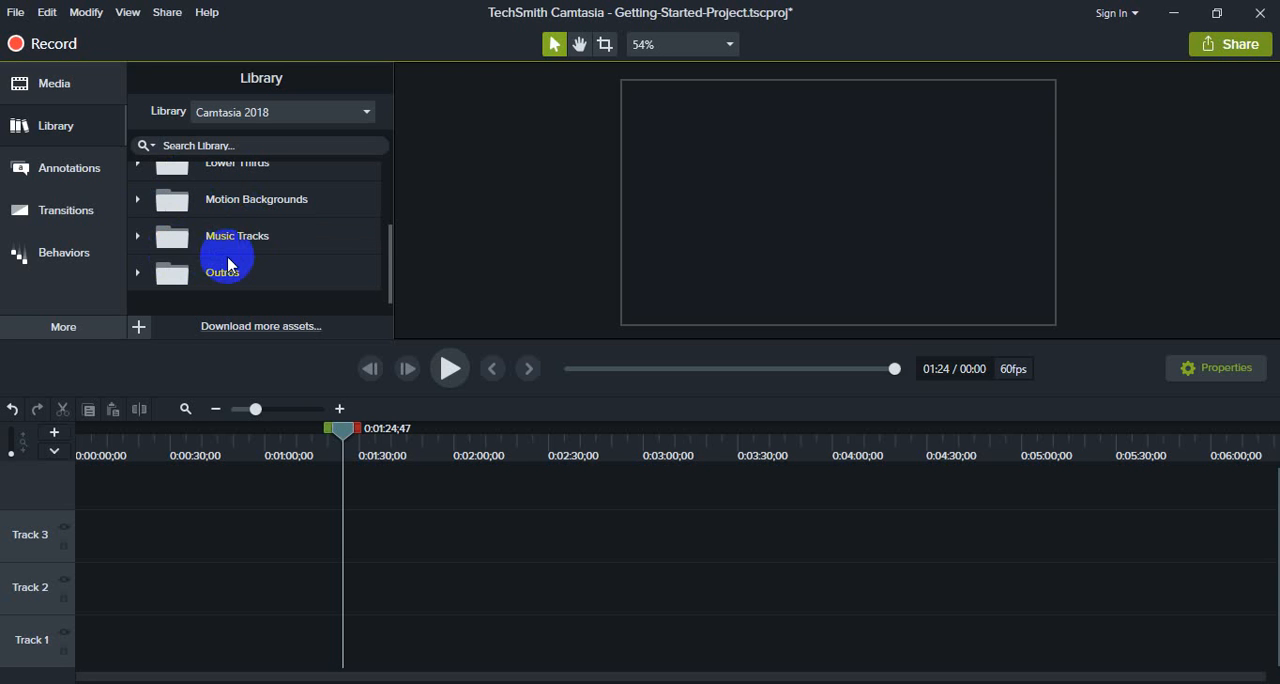
click(243, 242)
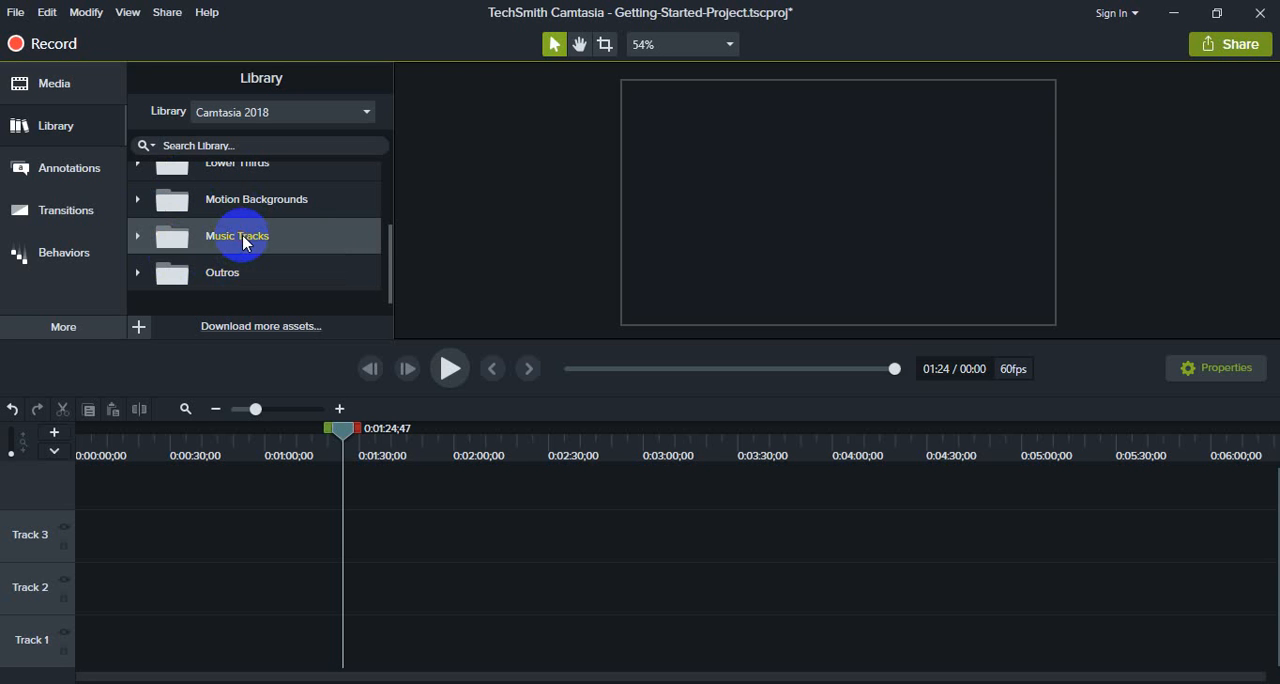
scroll(251, 213, up, 1)
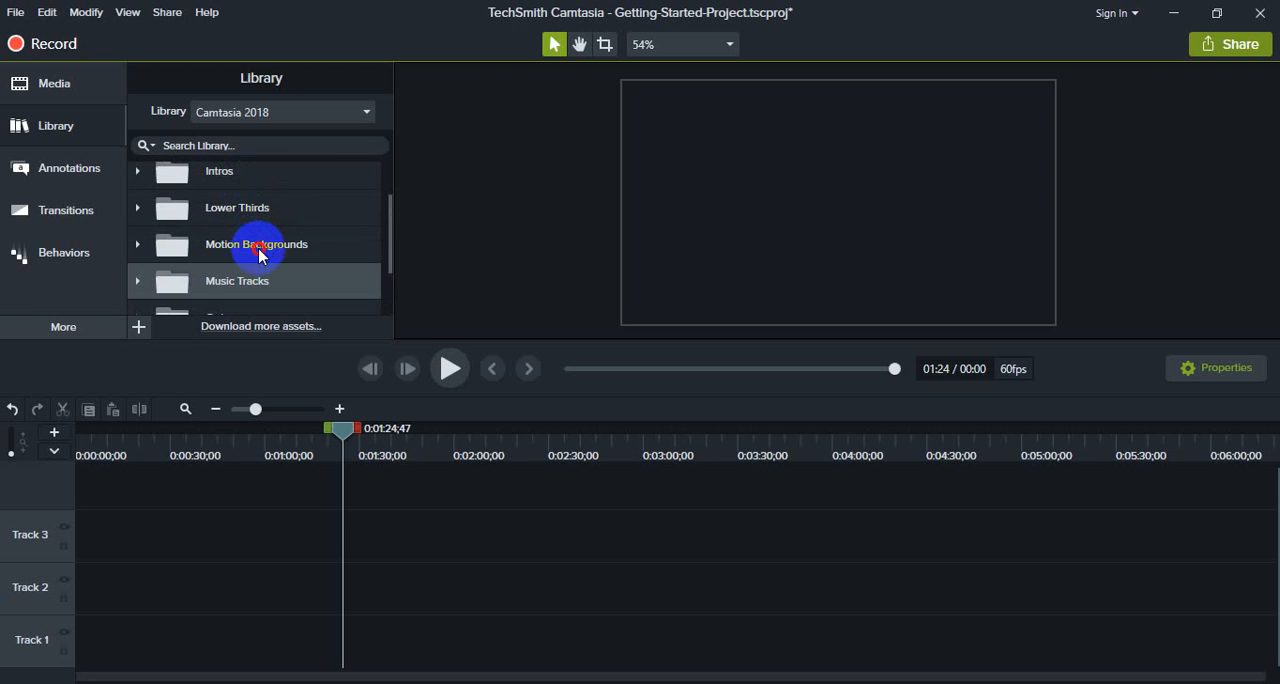
click(260, 255)
click(251, 207)
scroll(246, 211, up, 1)
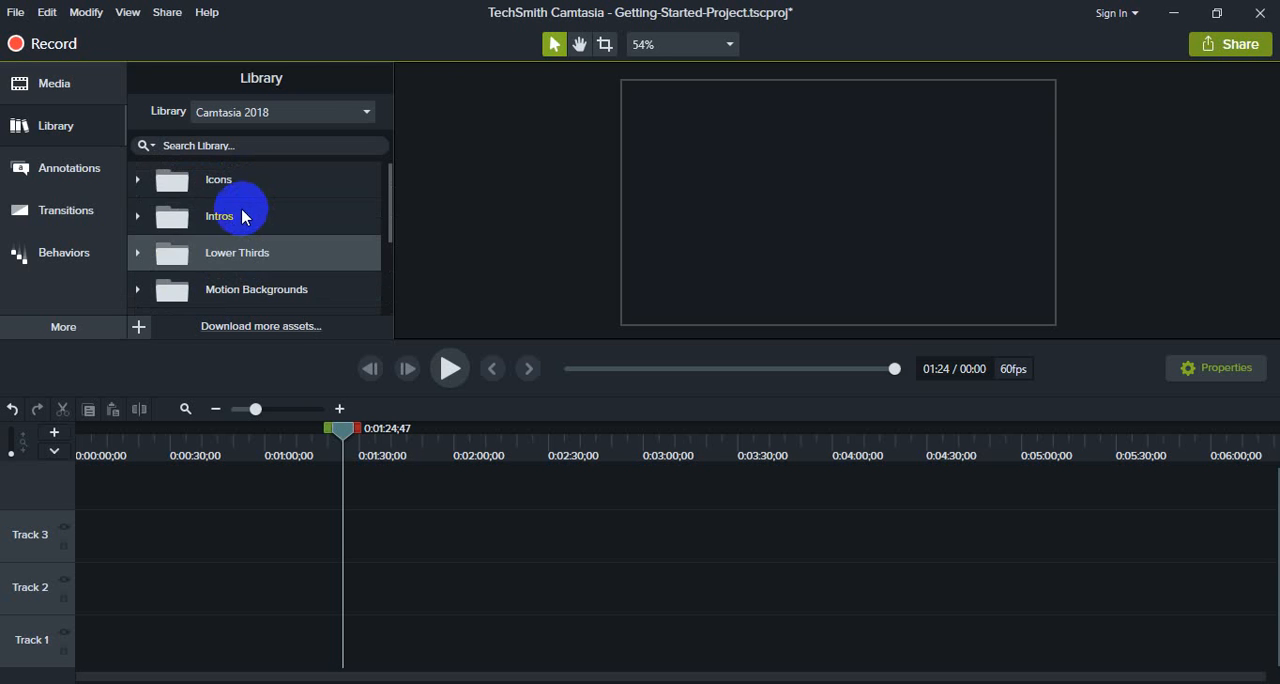
click(238, 218)
click(234, 180)
scroll(244, 220, down, 3)
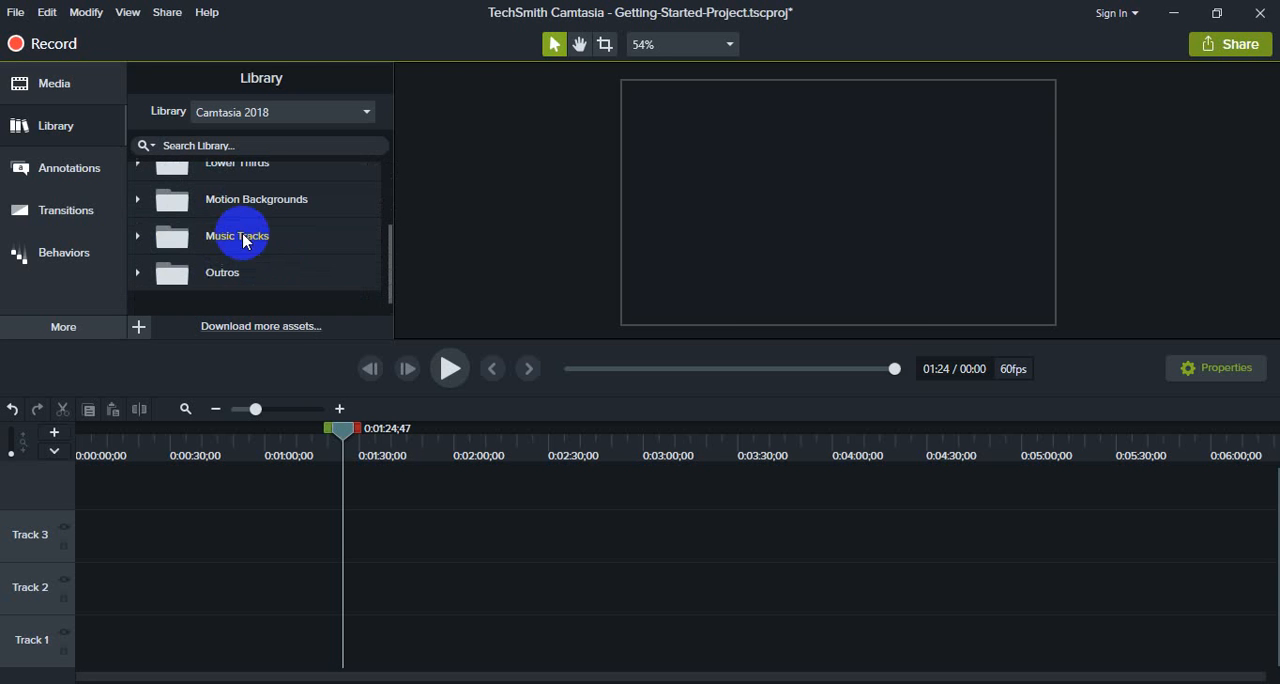
click(250, 277)
scroll(250, 279, up, 3)
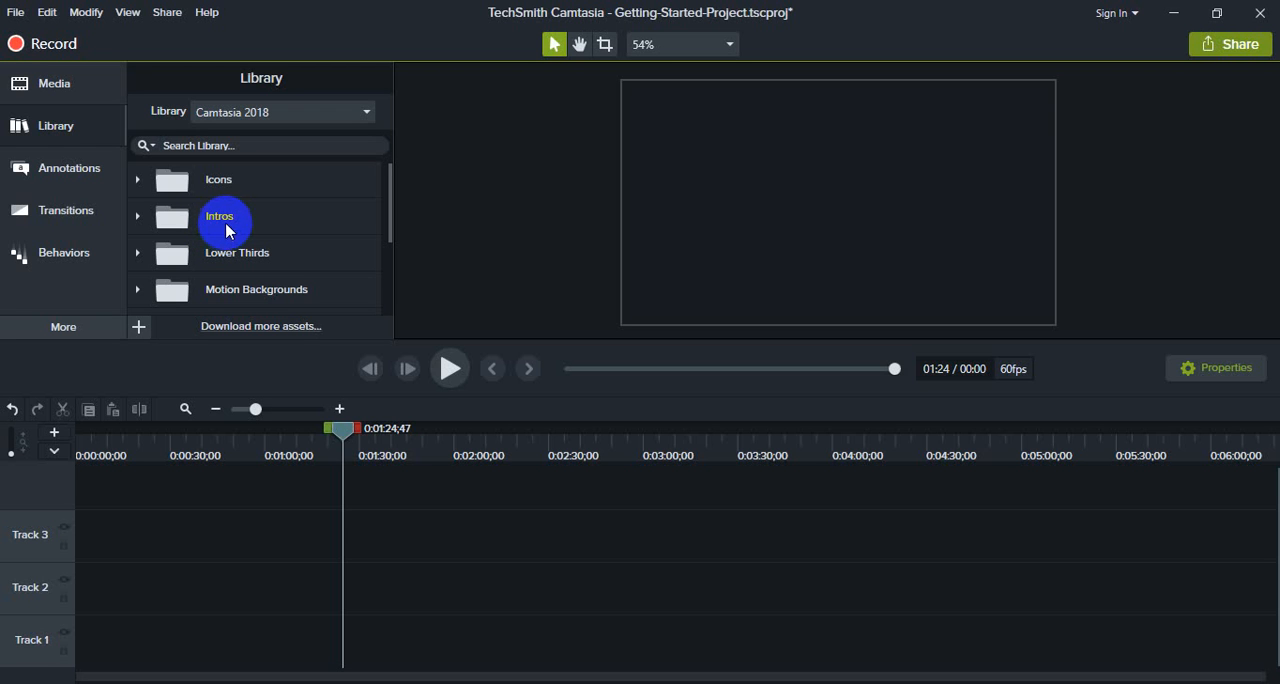
scroll(258, 212, down, 3)
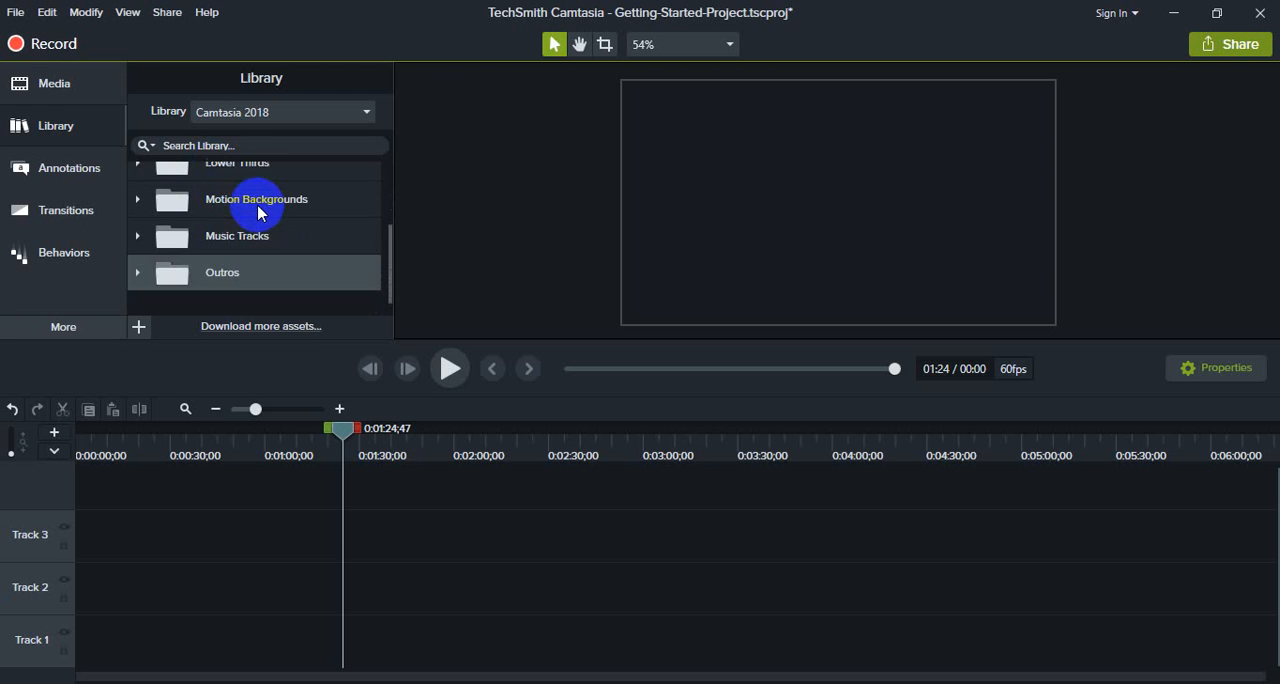
scroll(258, 212, up, 3)
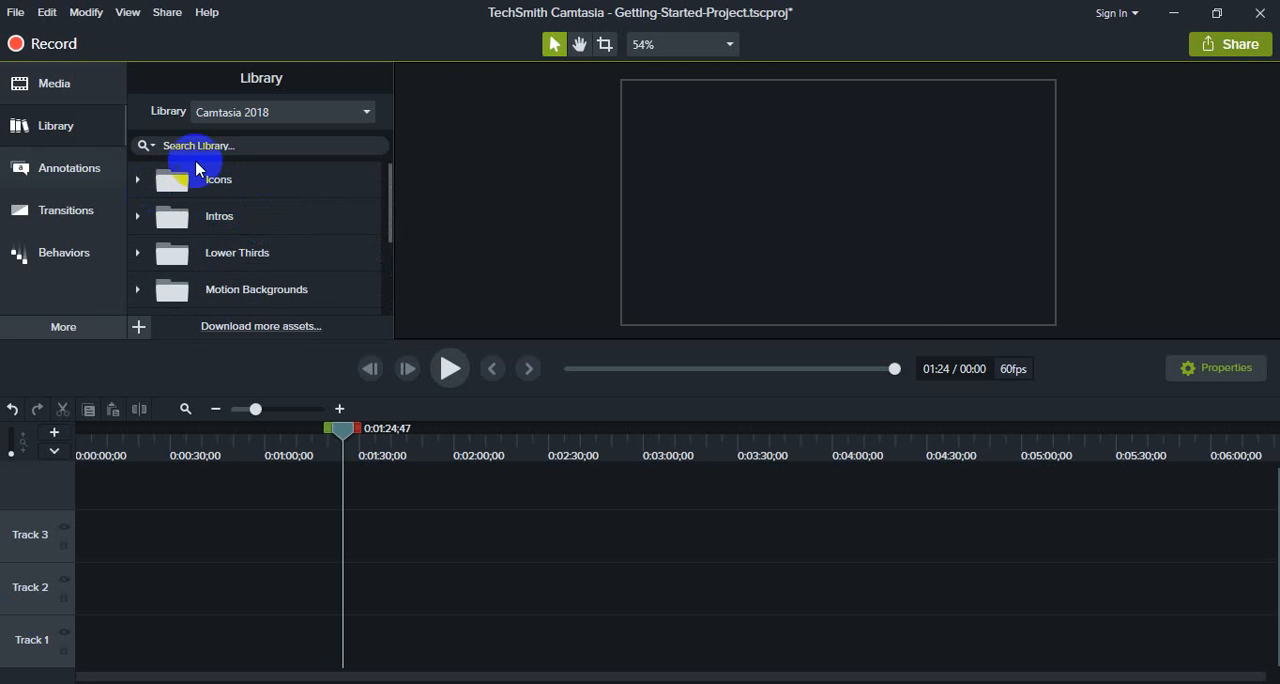
Step: Look through the Basic-style callouts among the annotations and the full set of transitions
click(80, 180)
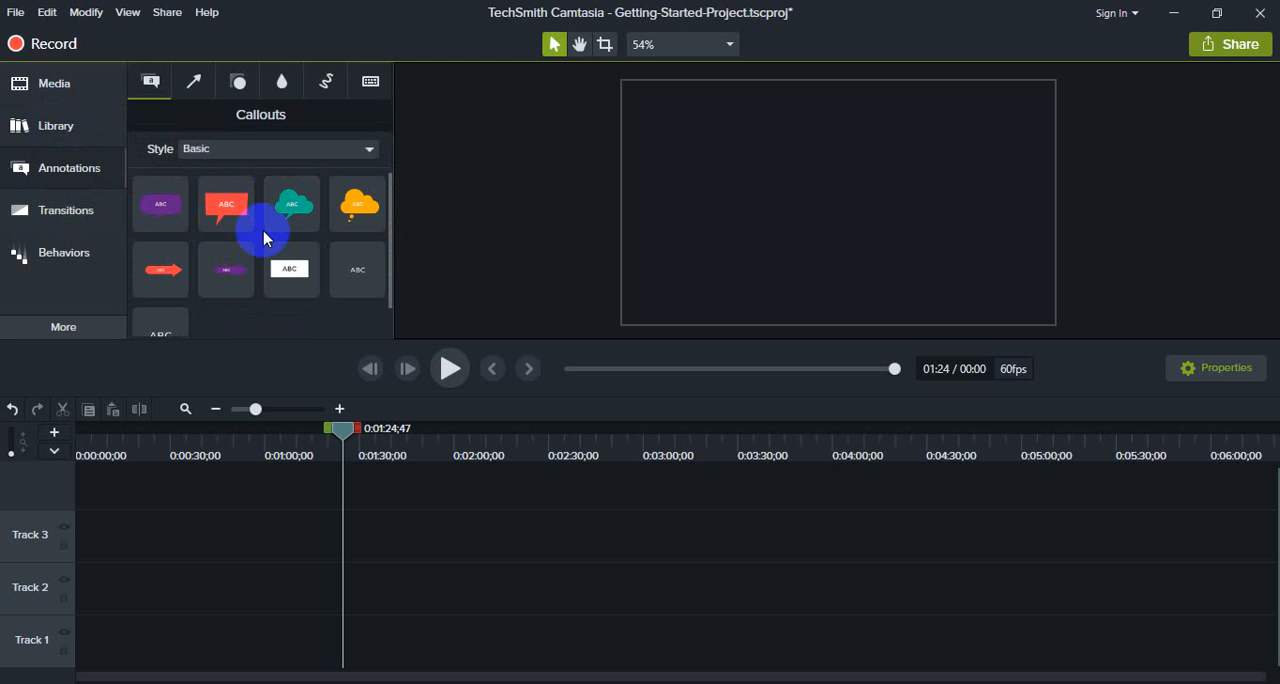
scroll(251, 228, down, 1)
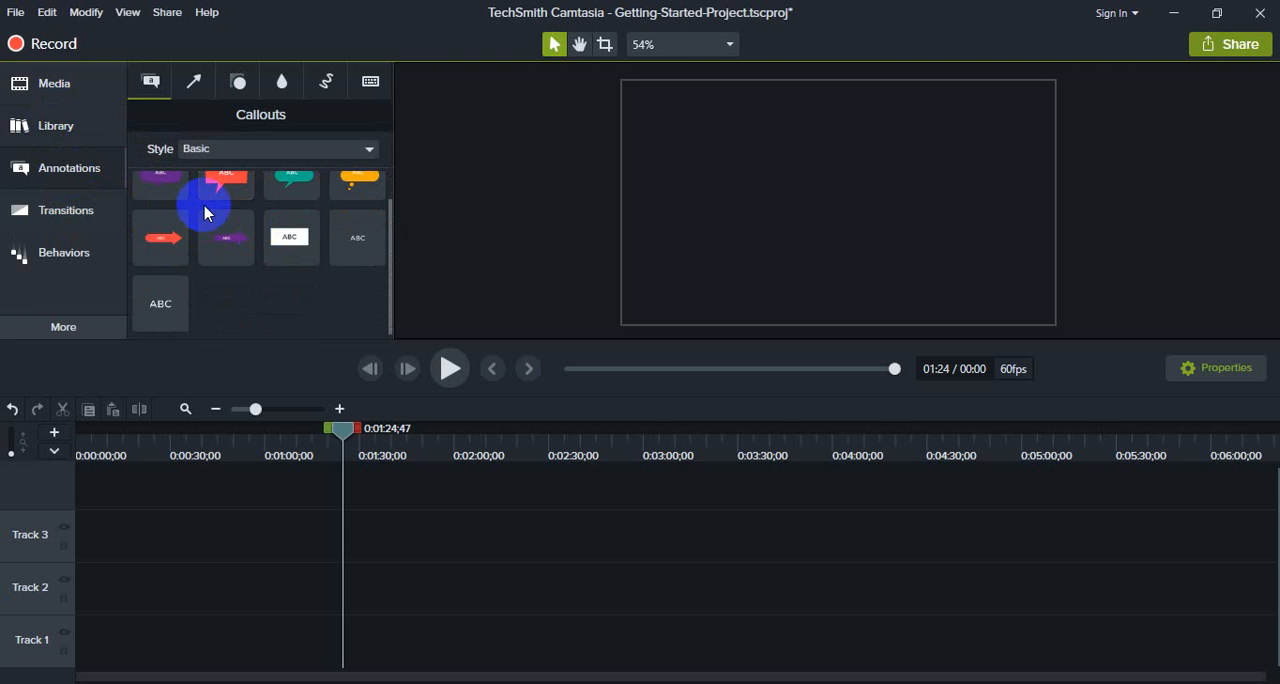
scroll(300, 230, up, 1)
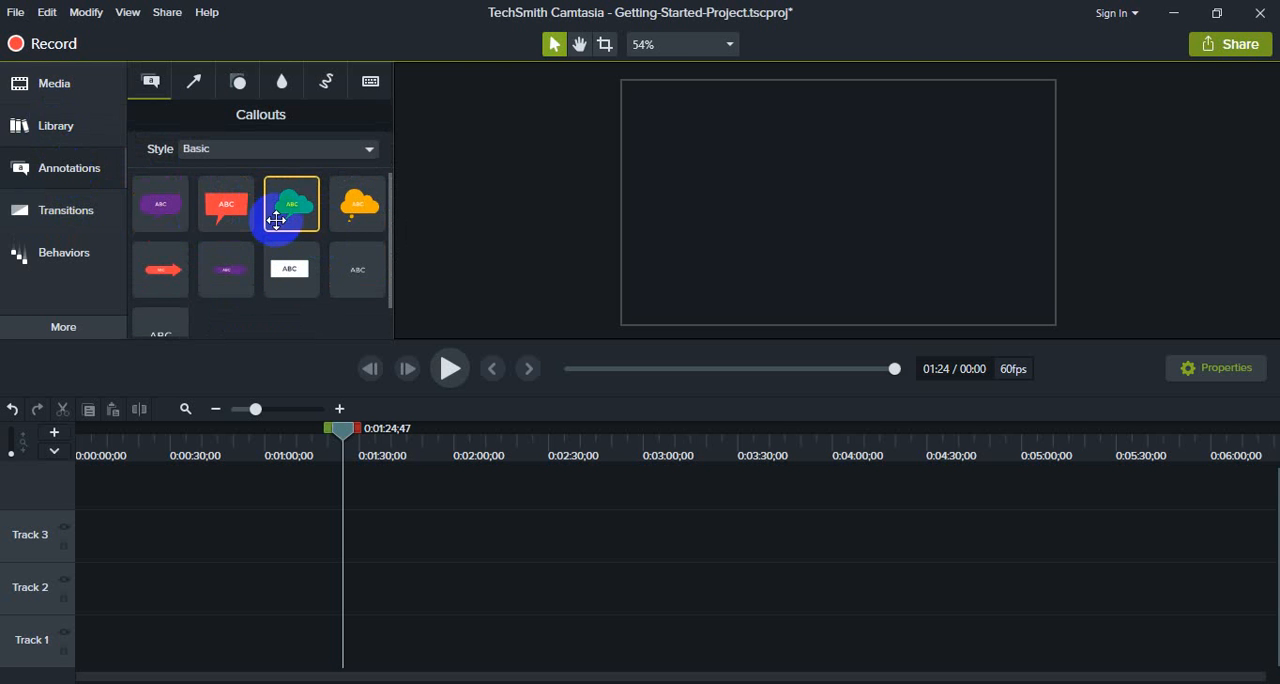
click(62, 212)
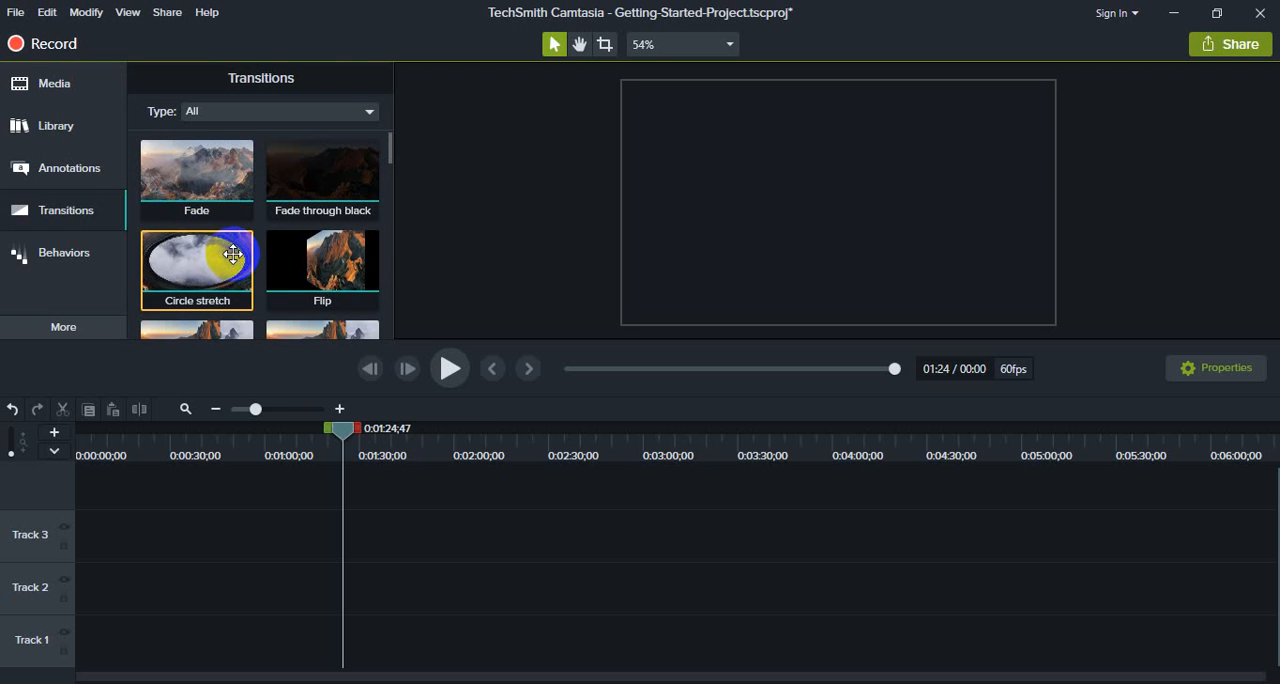
scroll(266, 282, down, 1)
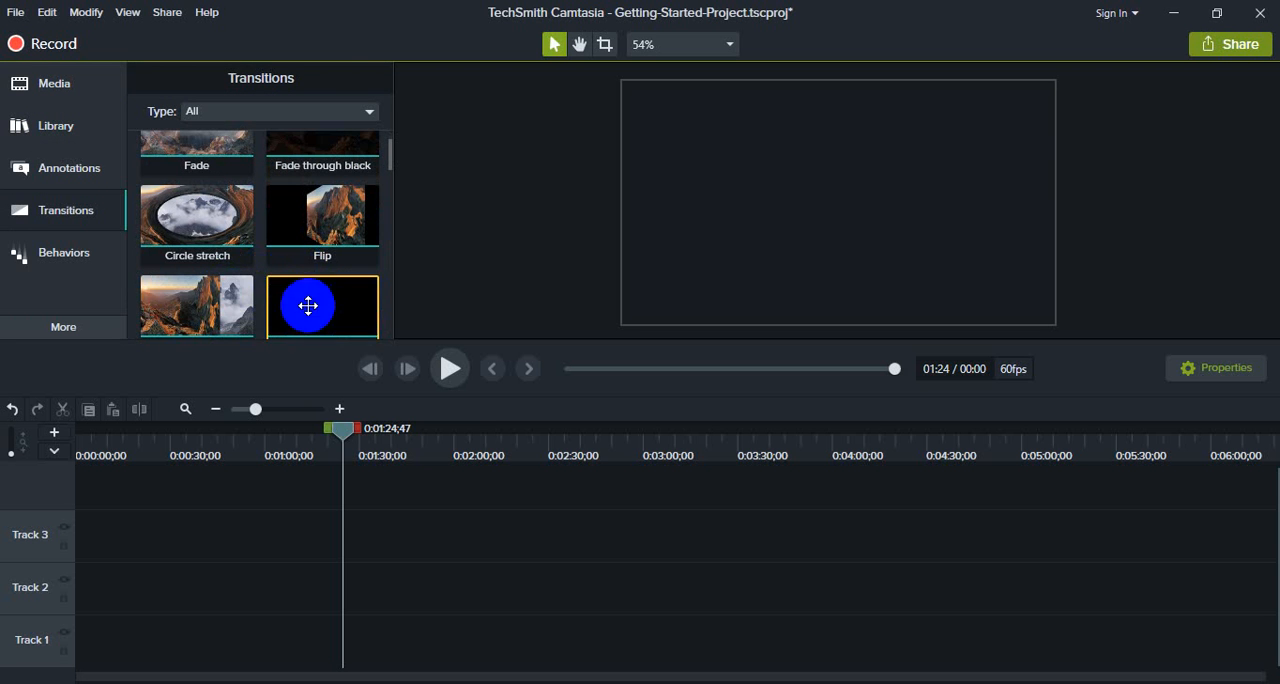
Step: View the Behaviors presets, the callouts again, and the additional tools from Animations to Captions
click(82, 254)
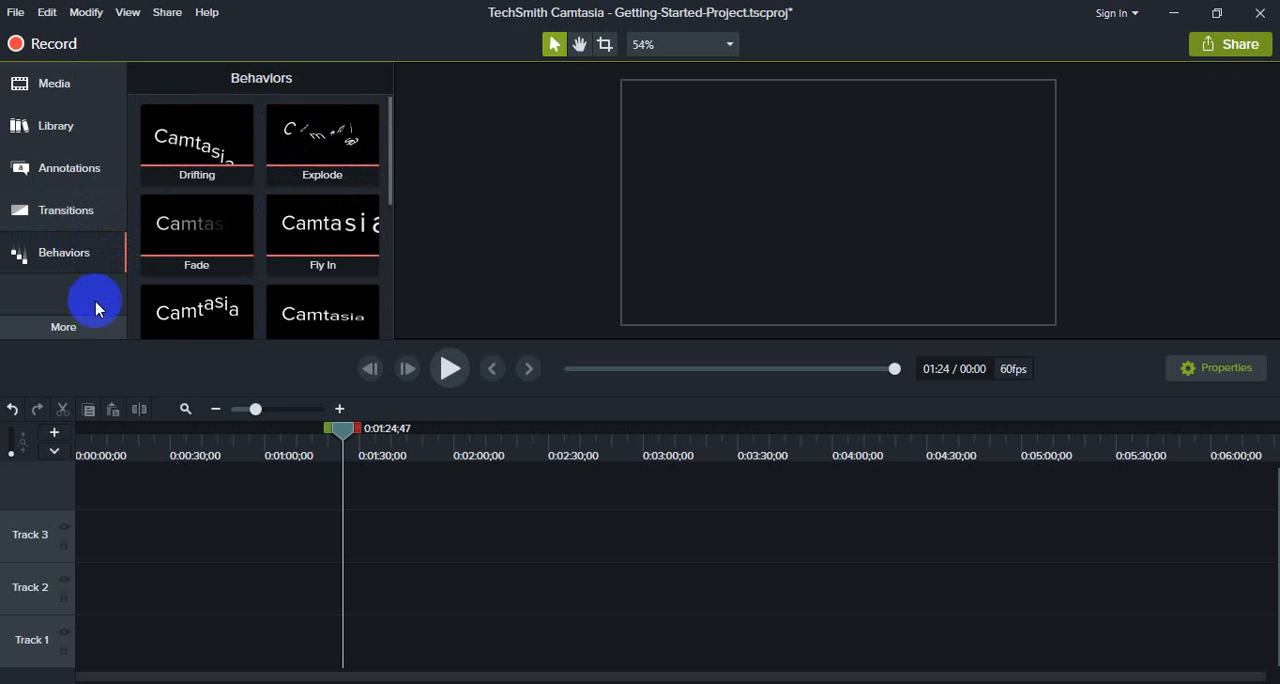
click(78, 328)
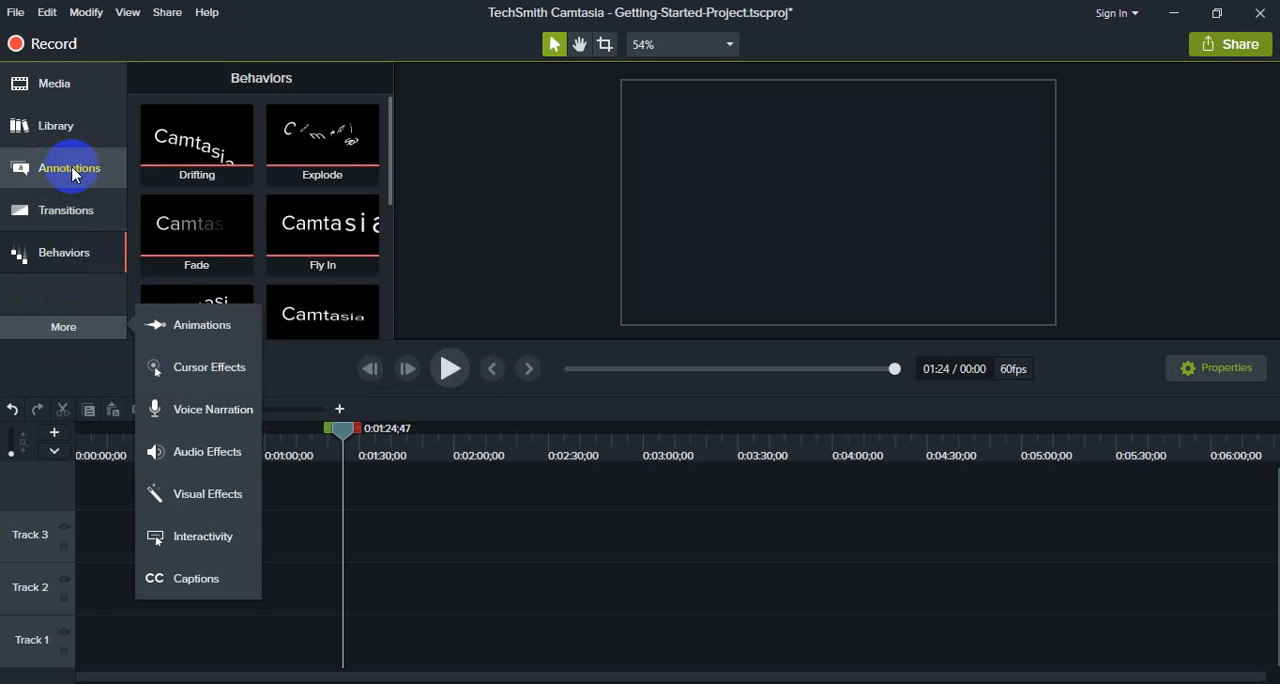
click(30, 180)
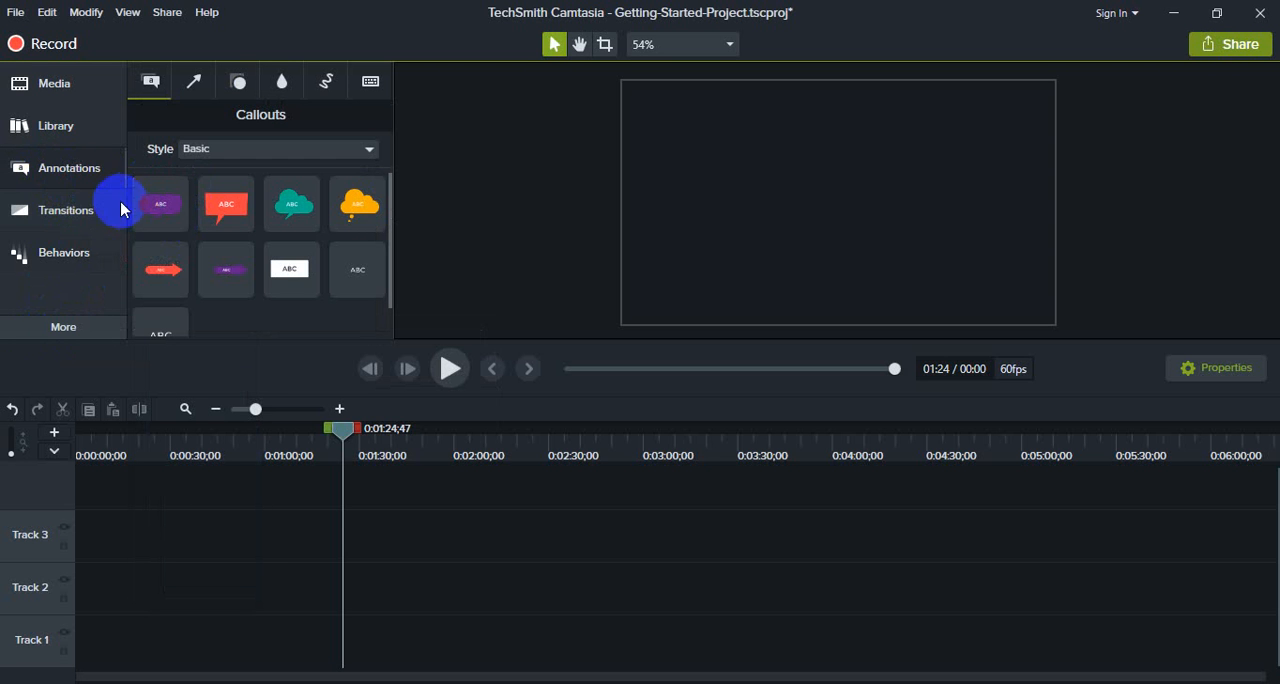
click(80, 332)
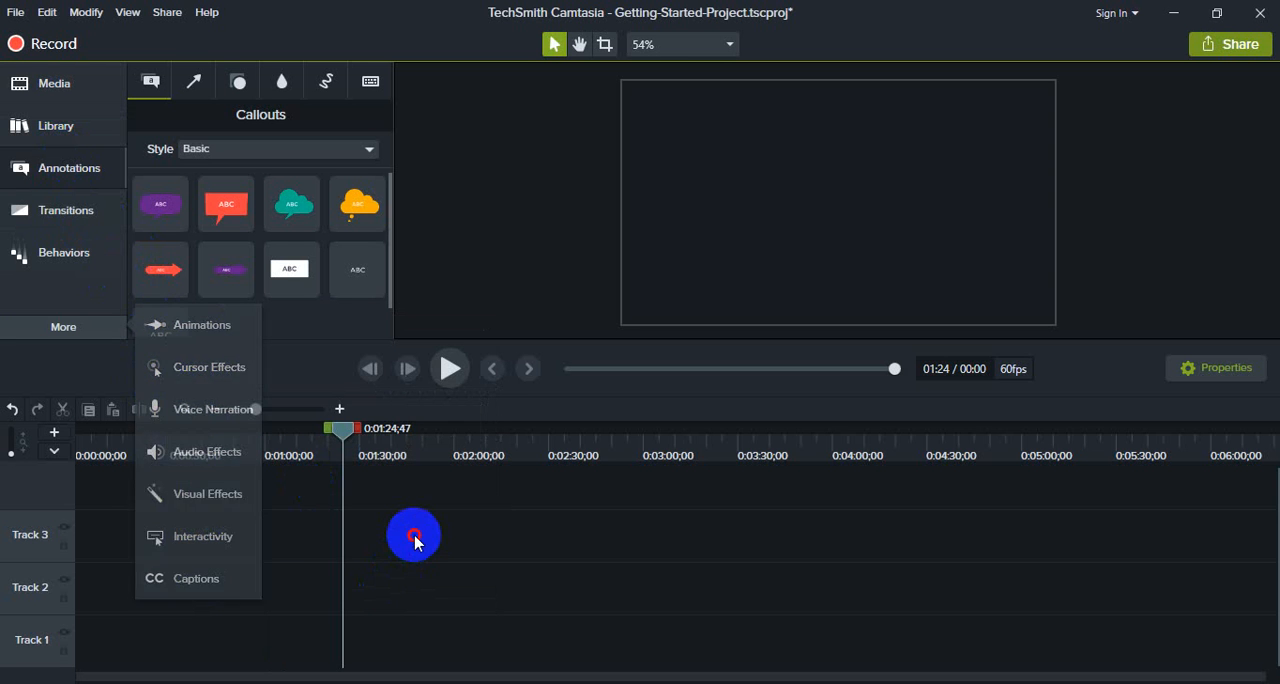
Step: Delete the firefly.mp3, splash-screen.mp4 and gsp-video.mp4 clips from the Media Bin
click(53, 86)
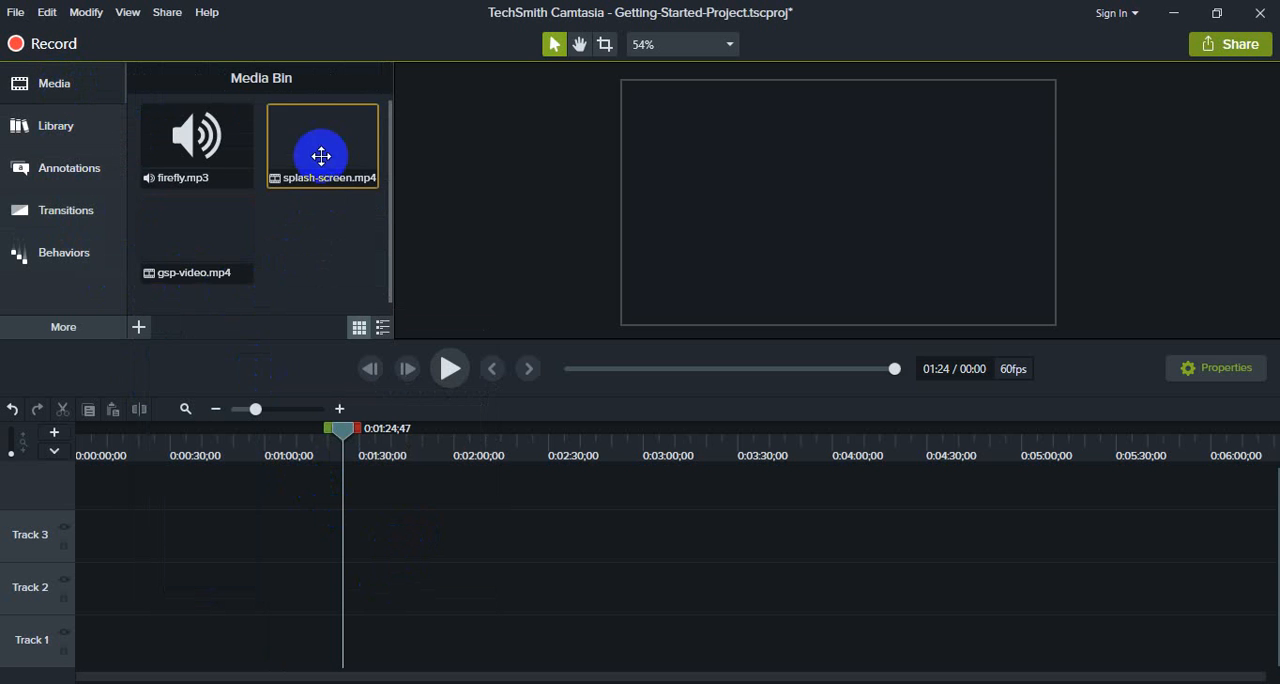
mouse_move(221, 252)
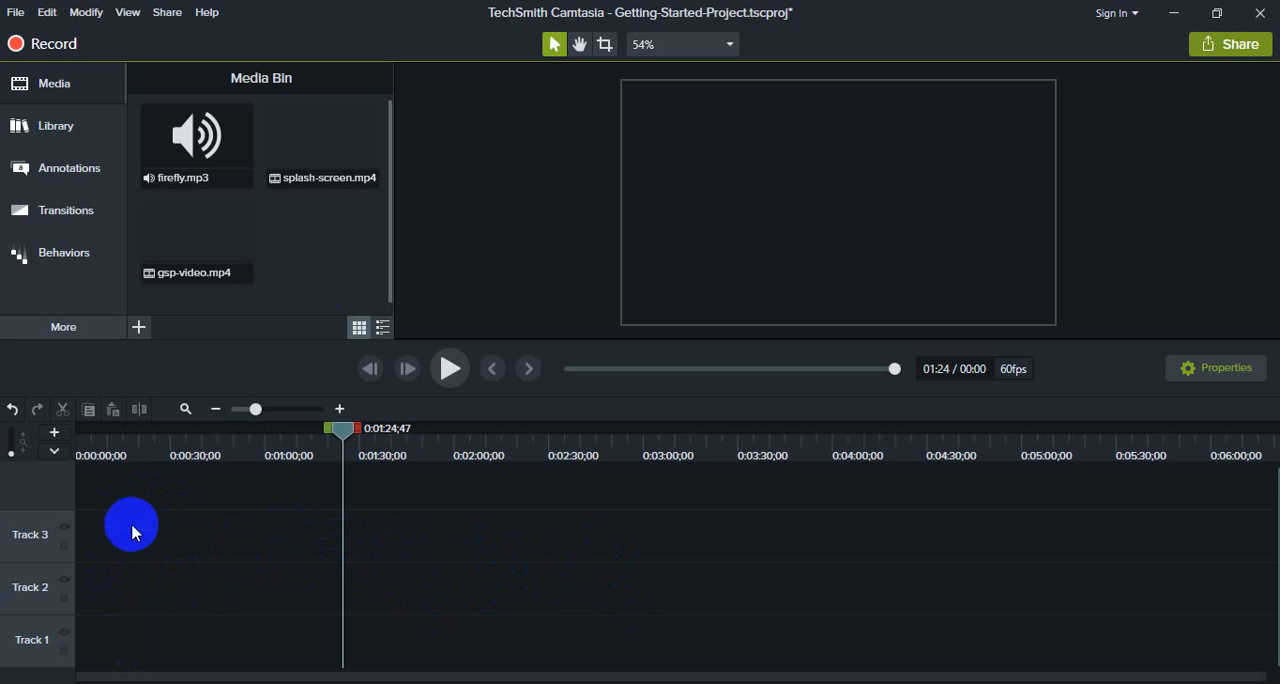
drag(452, 120, 171, 277)
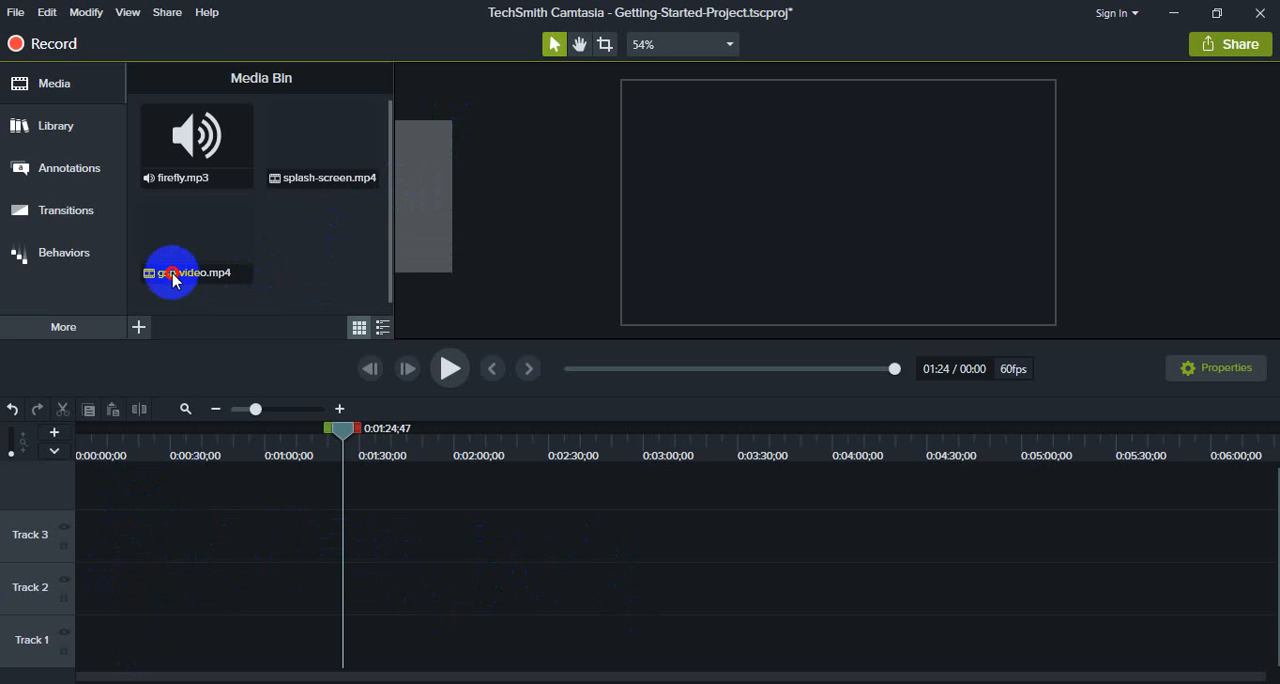
click(217, 177)
ctrl+click(175, 244)
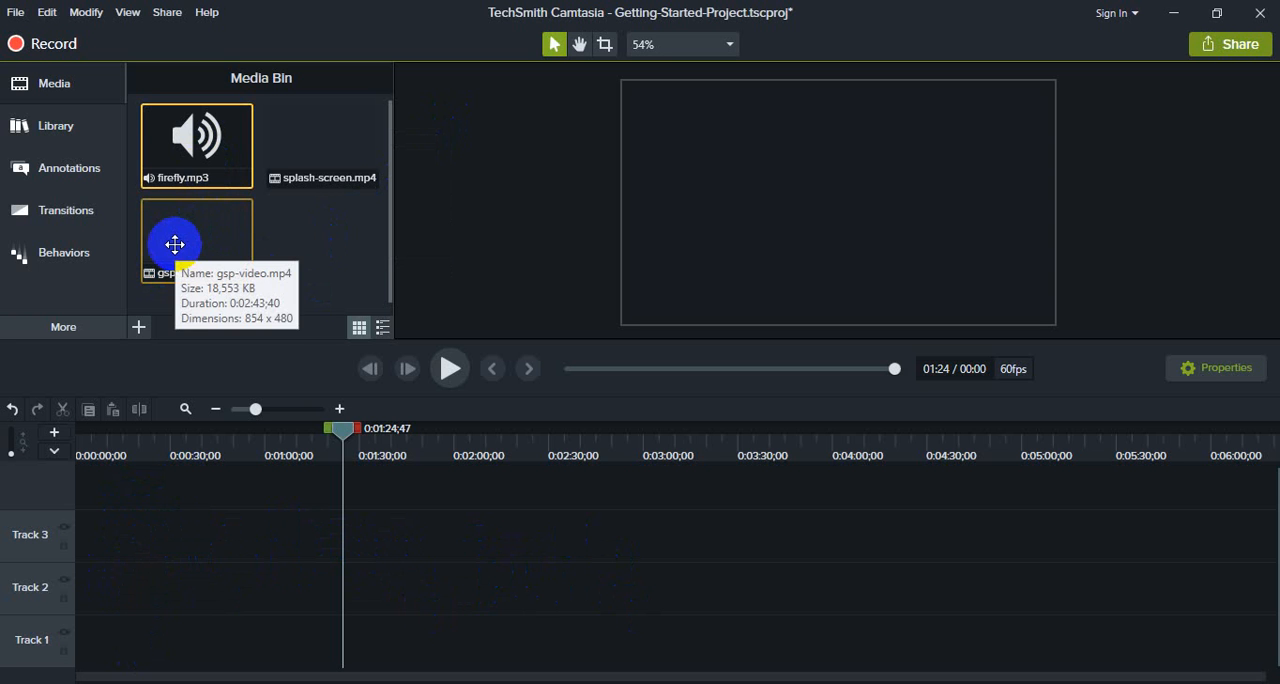
key(Delete)
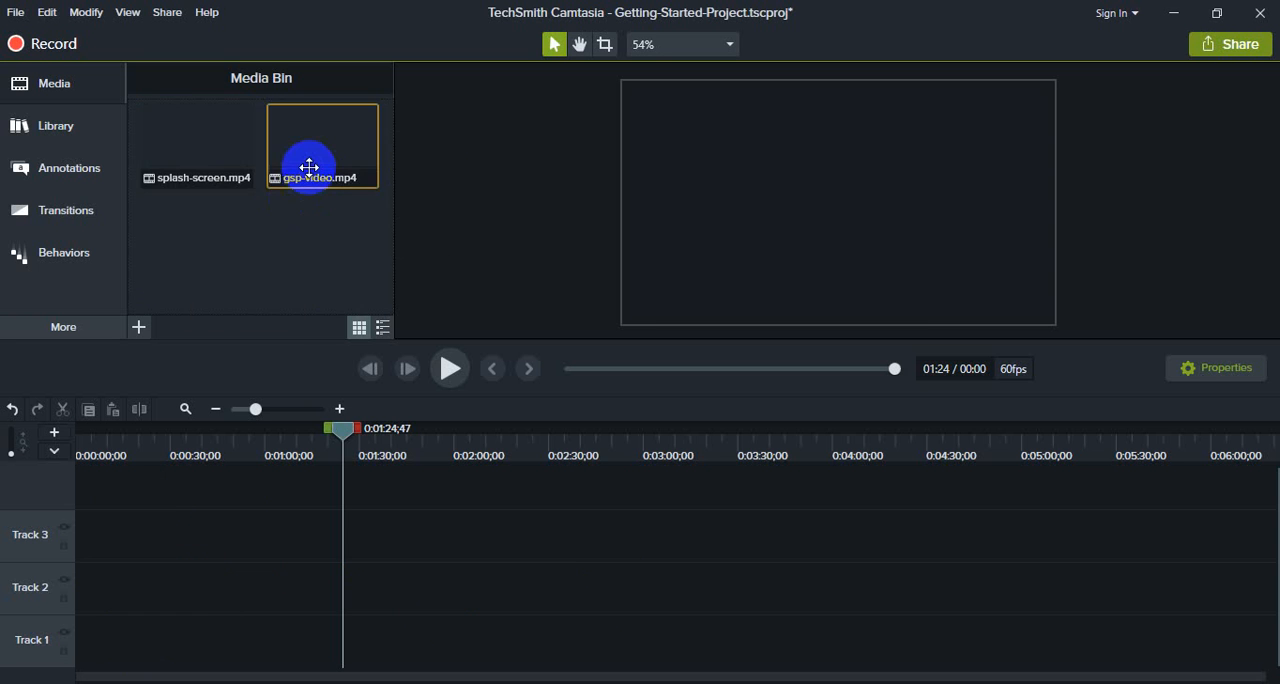
key(Delete)
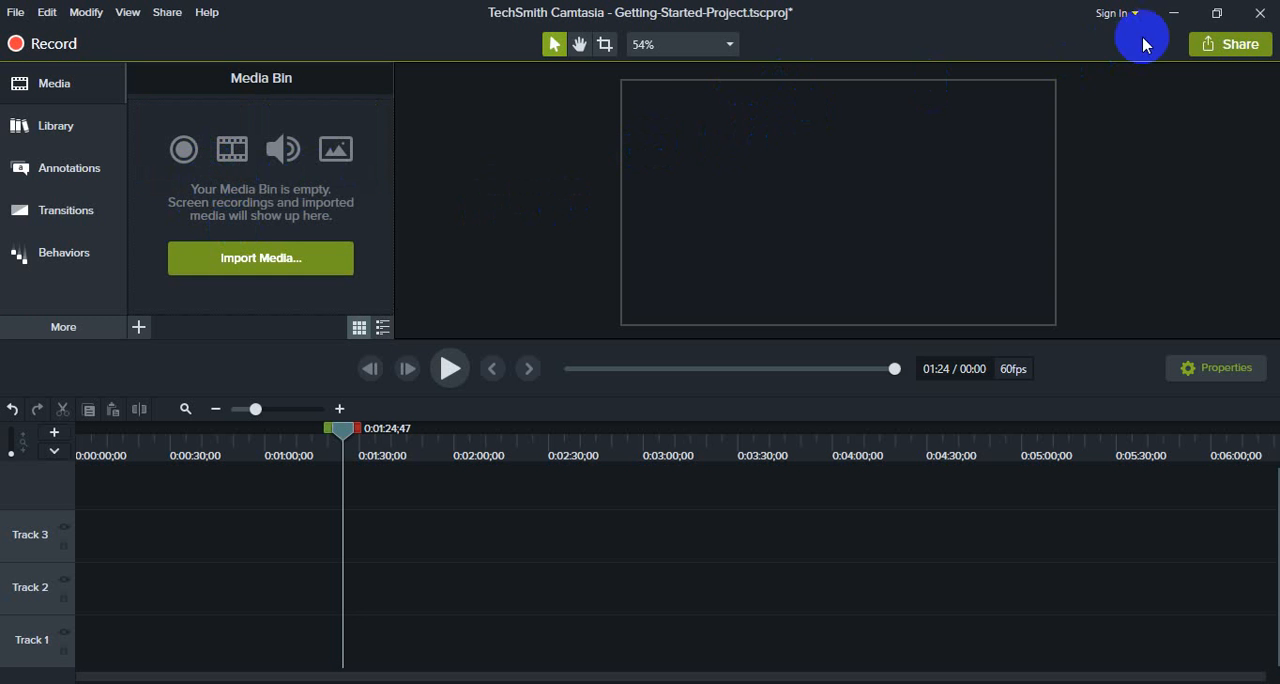
Step: Clear the desktop by minimizing Camtasia and the Word document and closing the serial text files and the Camtasia-9 2018 folder
click(1175, 15)
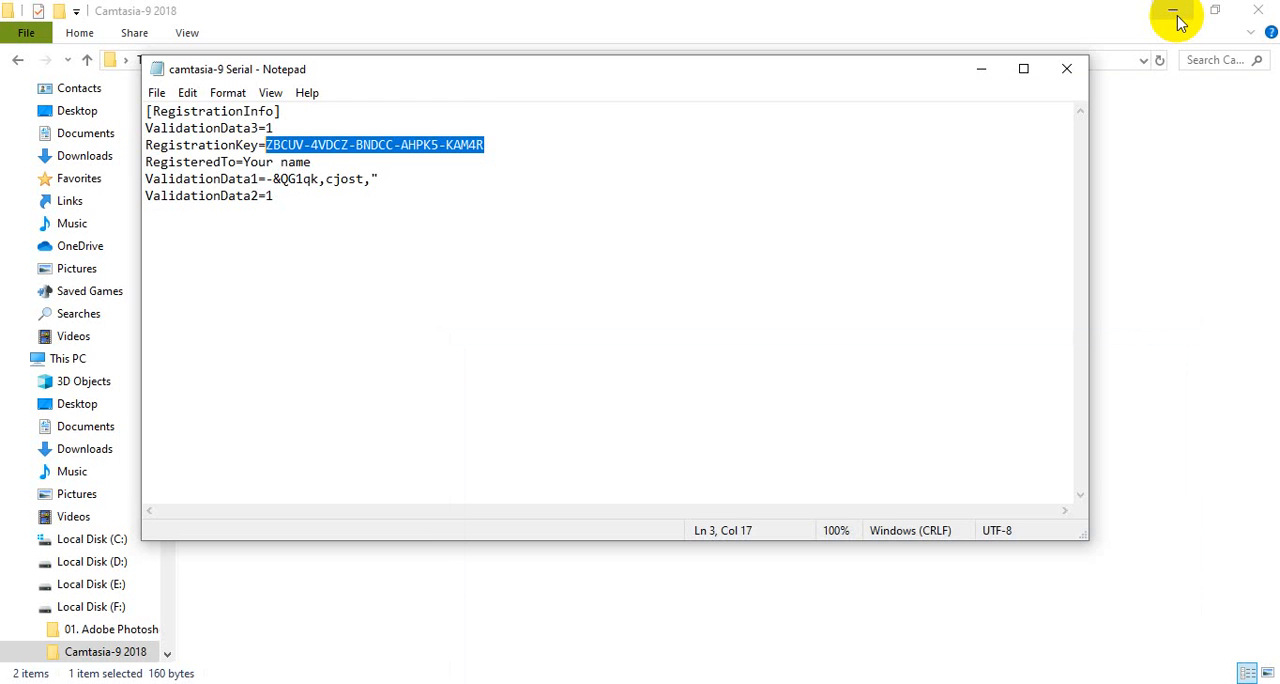
click(1066, 68)
click(1262, 10)
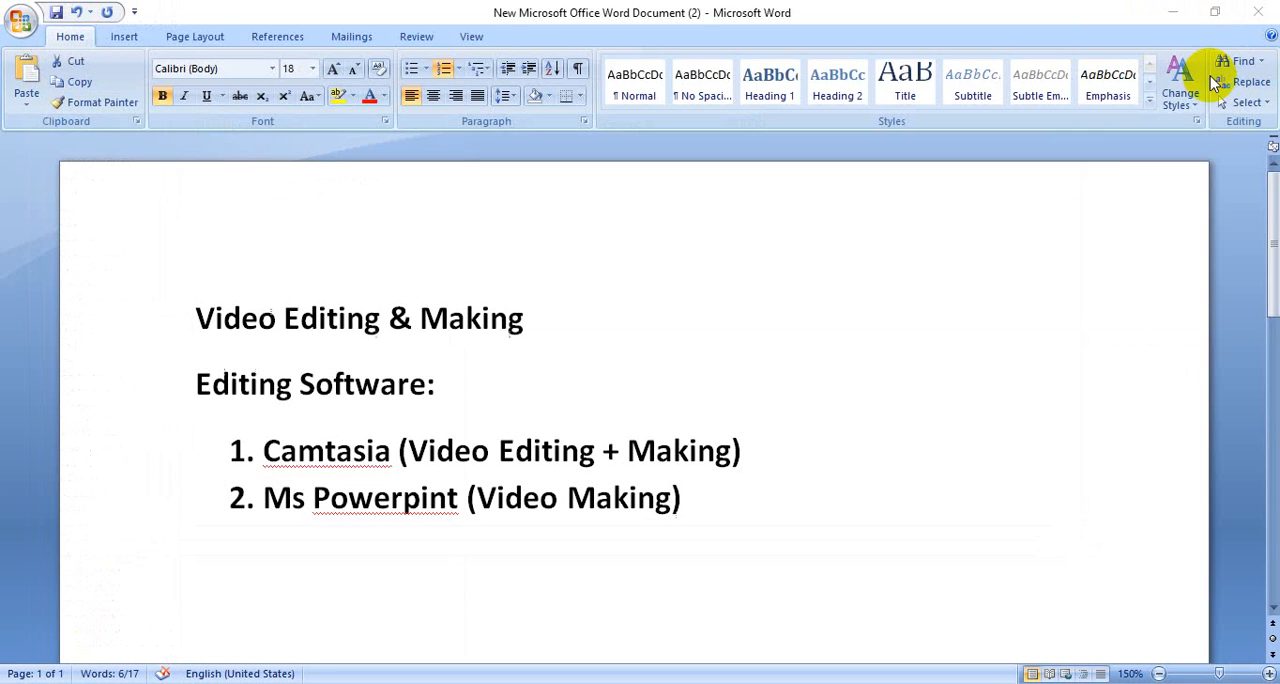
click(1172, 12)
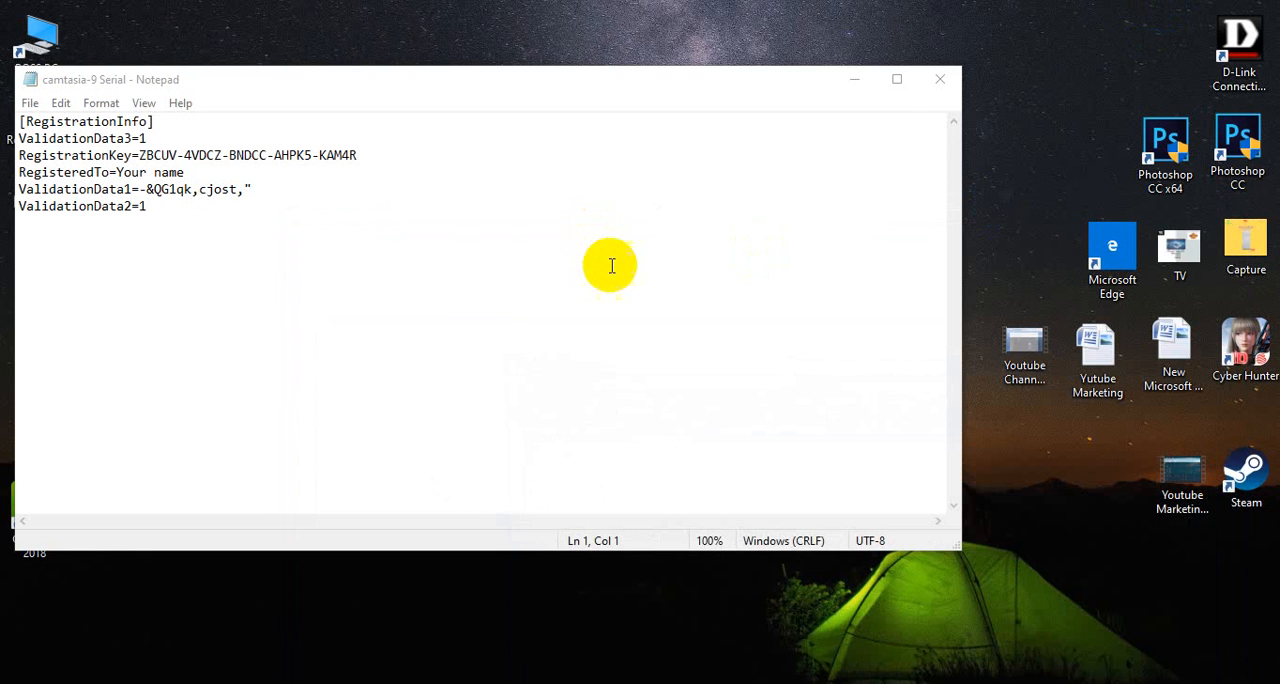
click(940, 79)
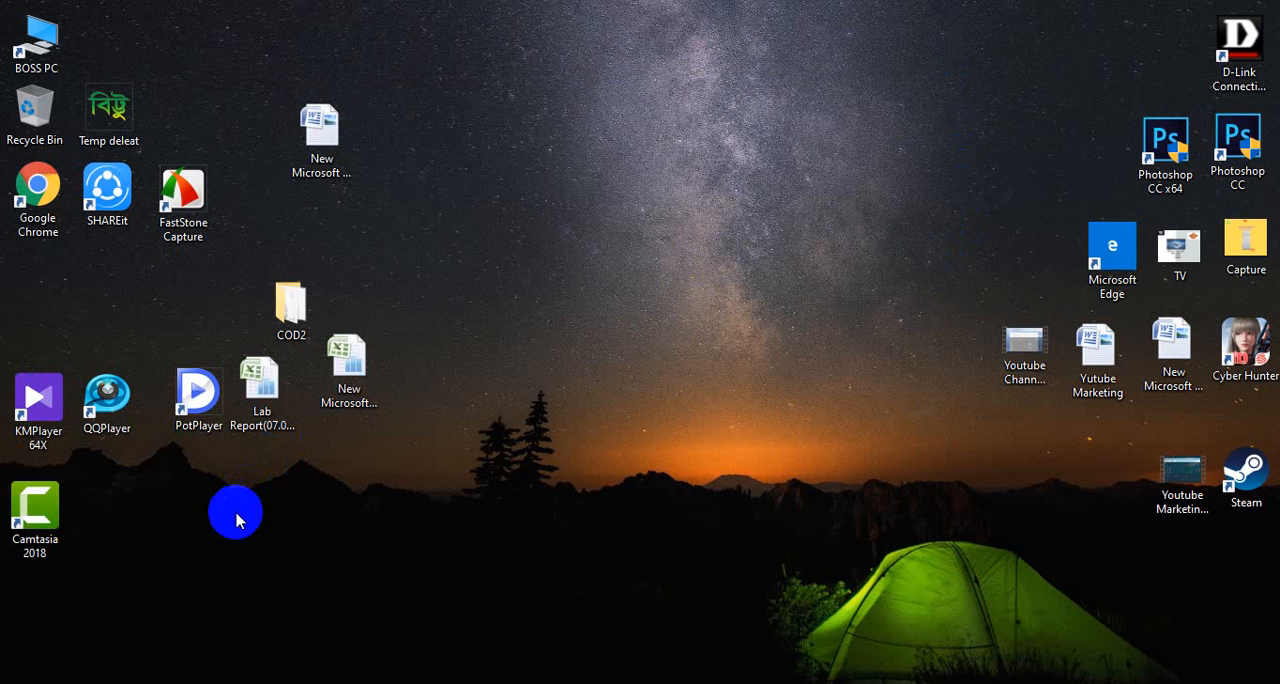
Step: Play the Youtube Channel Create video from the desktop, skip ahead to about 14:12, and close the player
double_click(1028, 358)
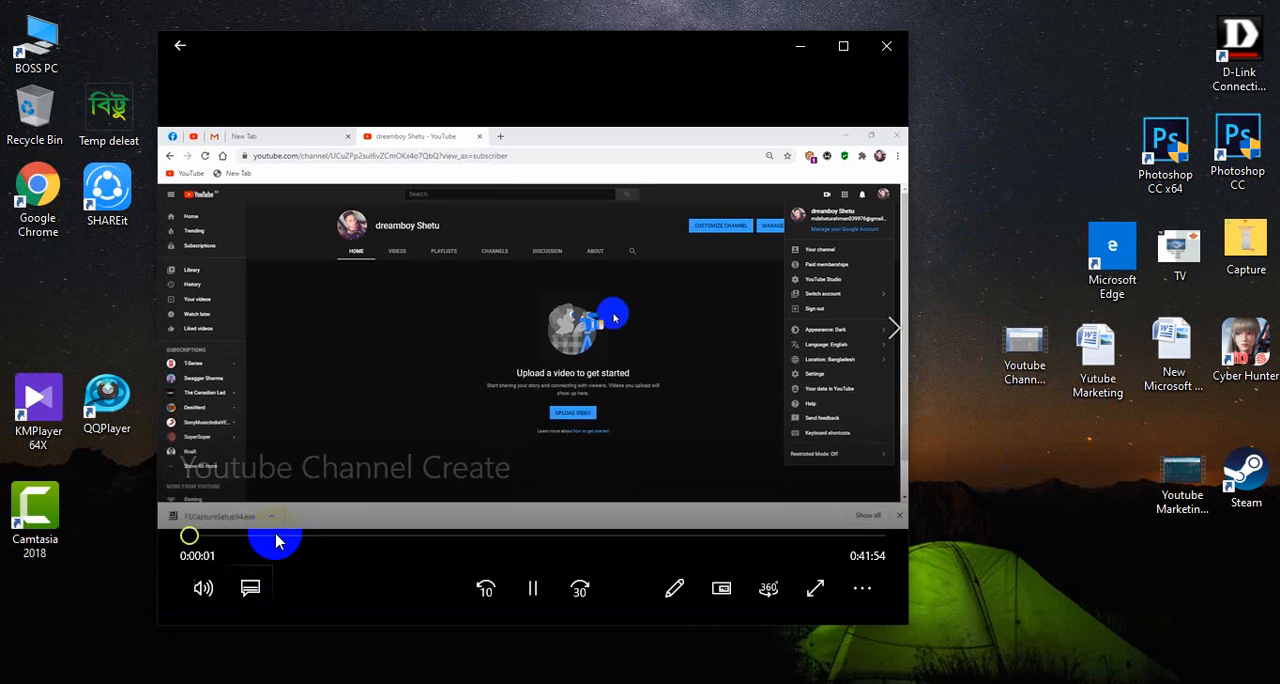
click(275, 536)
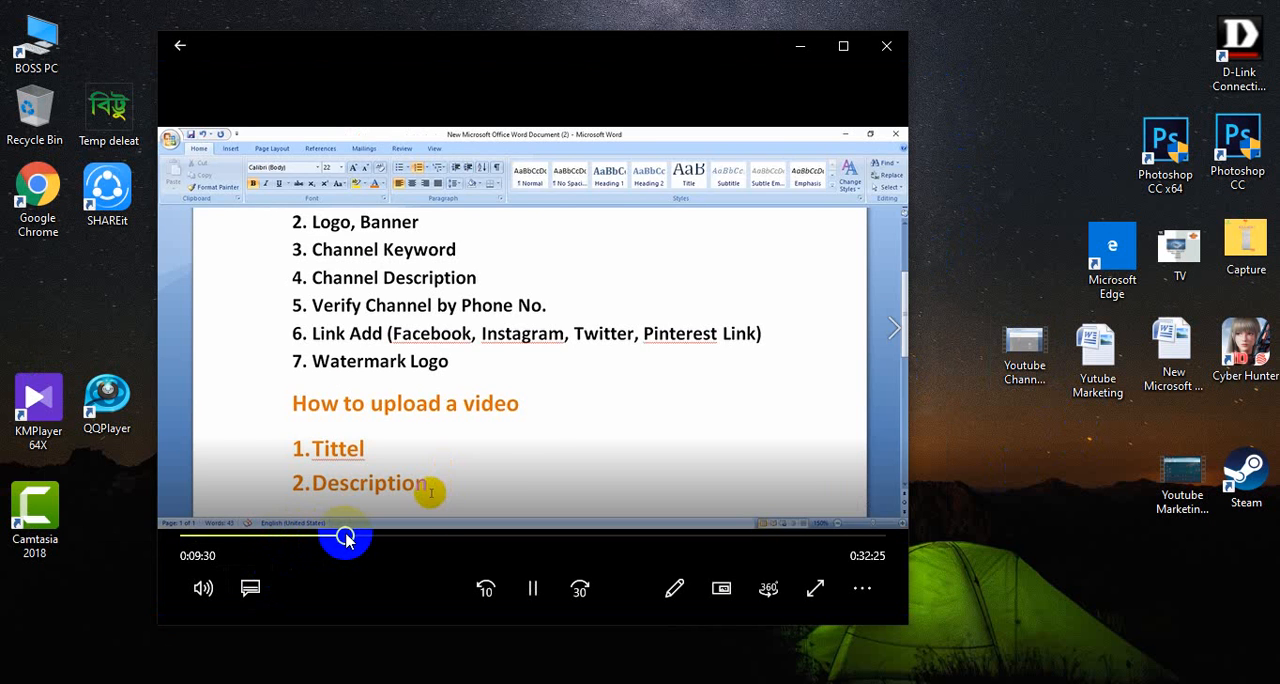
drag(345, 539, 421, 537)
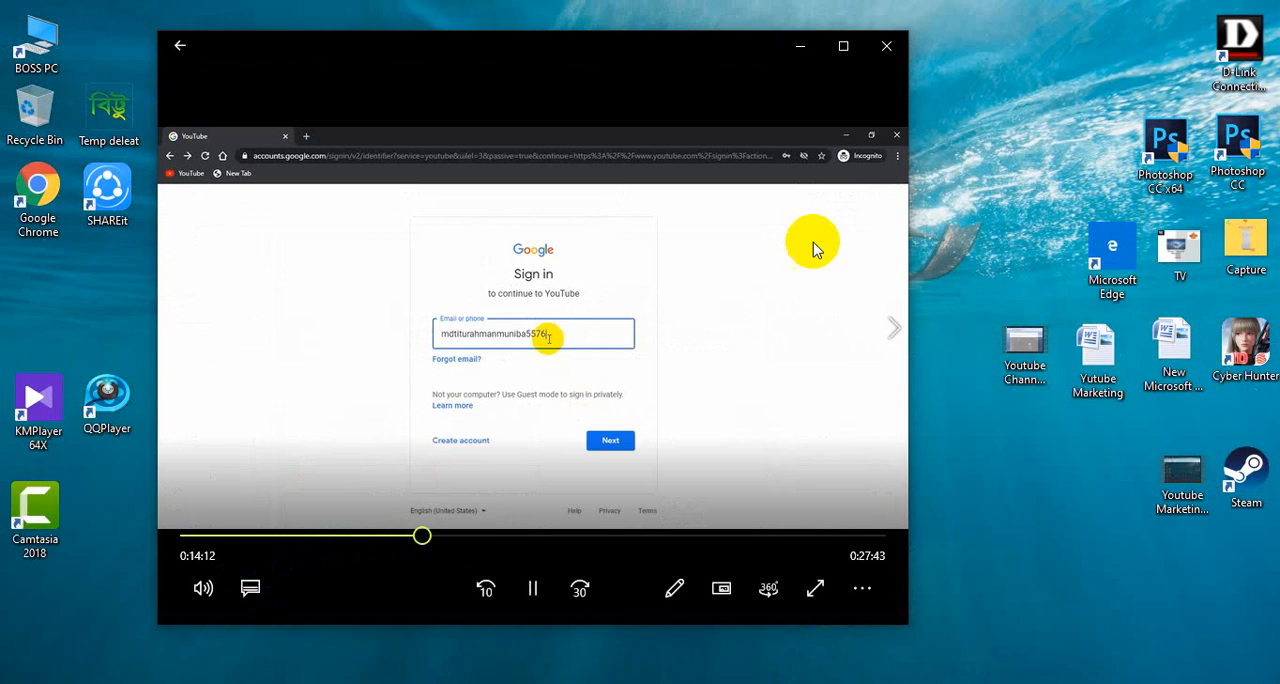
click(889, 52)
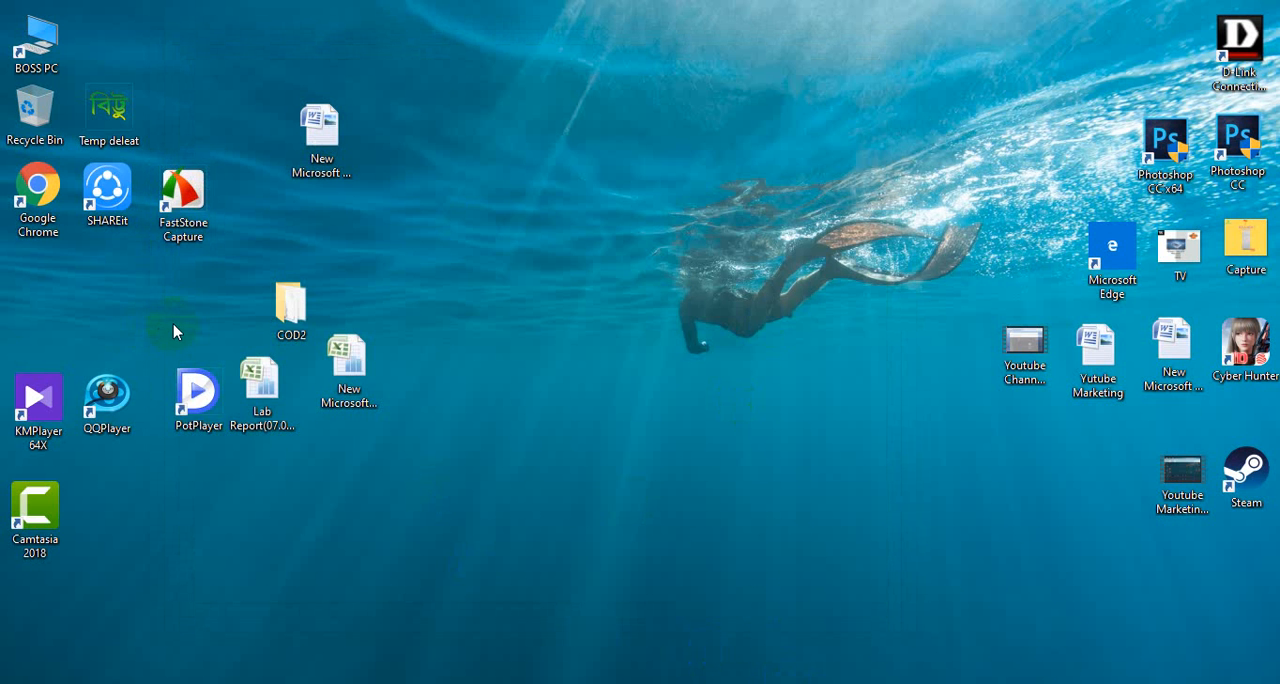
Step: Open New folder (2) on Local Disk (F:) to see its stored video files
click(29, 36)
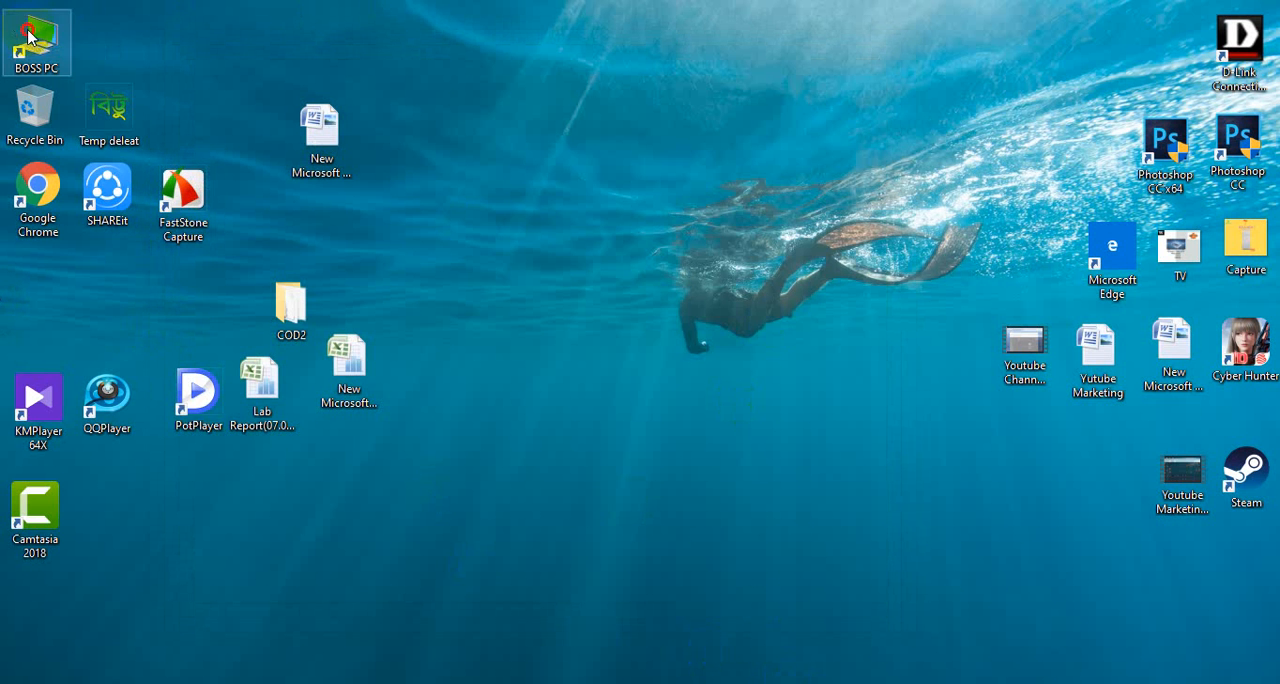
double_click(29, 36)
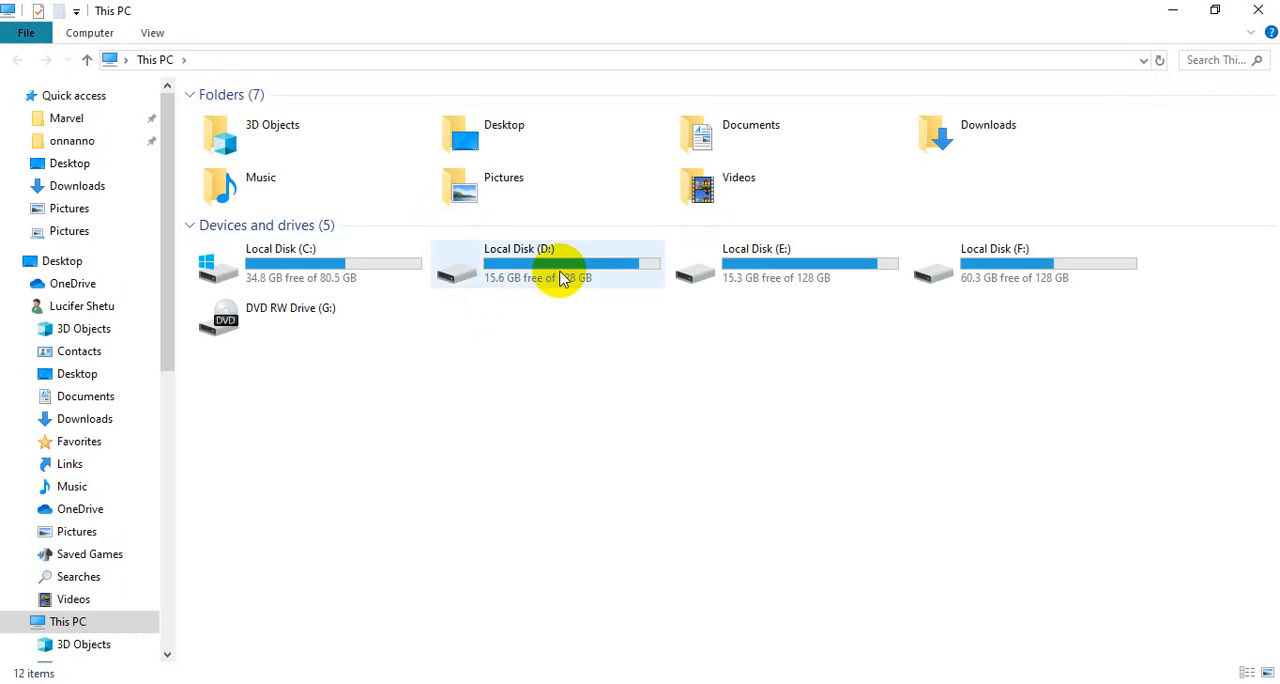
click(1040, 287)
double_click(1040, 287)
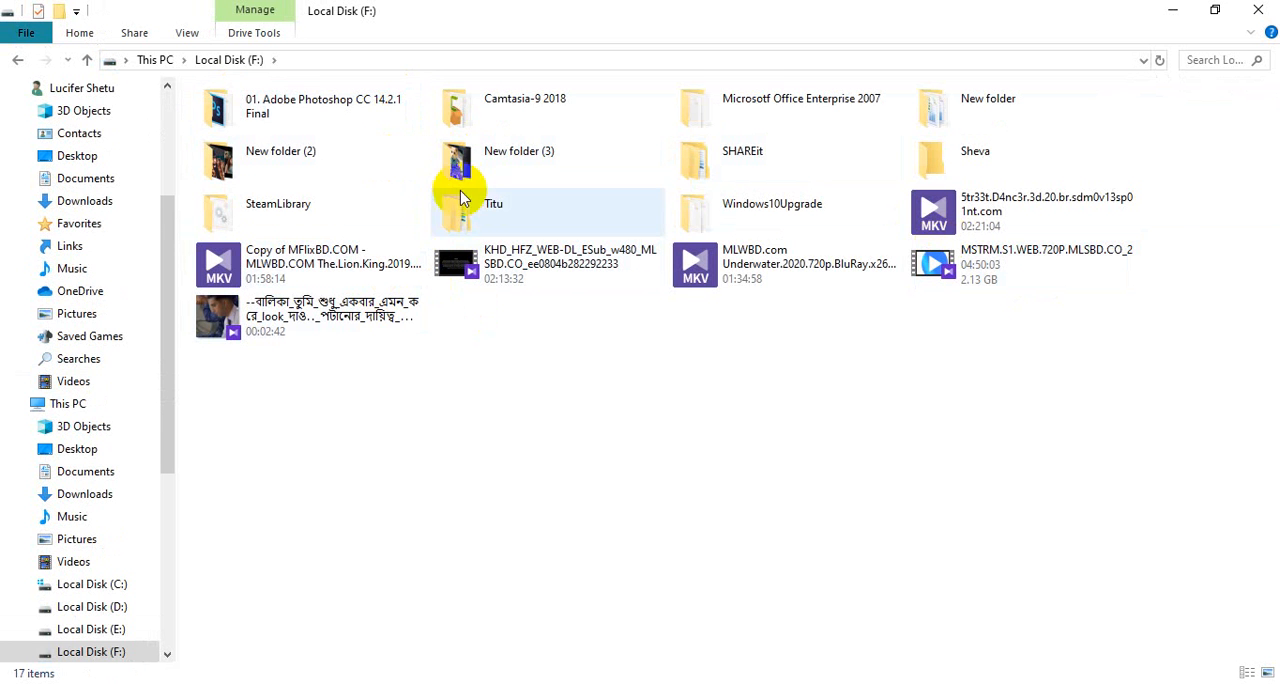
double_click(344, 165)
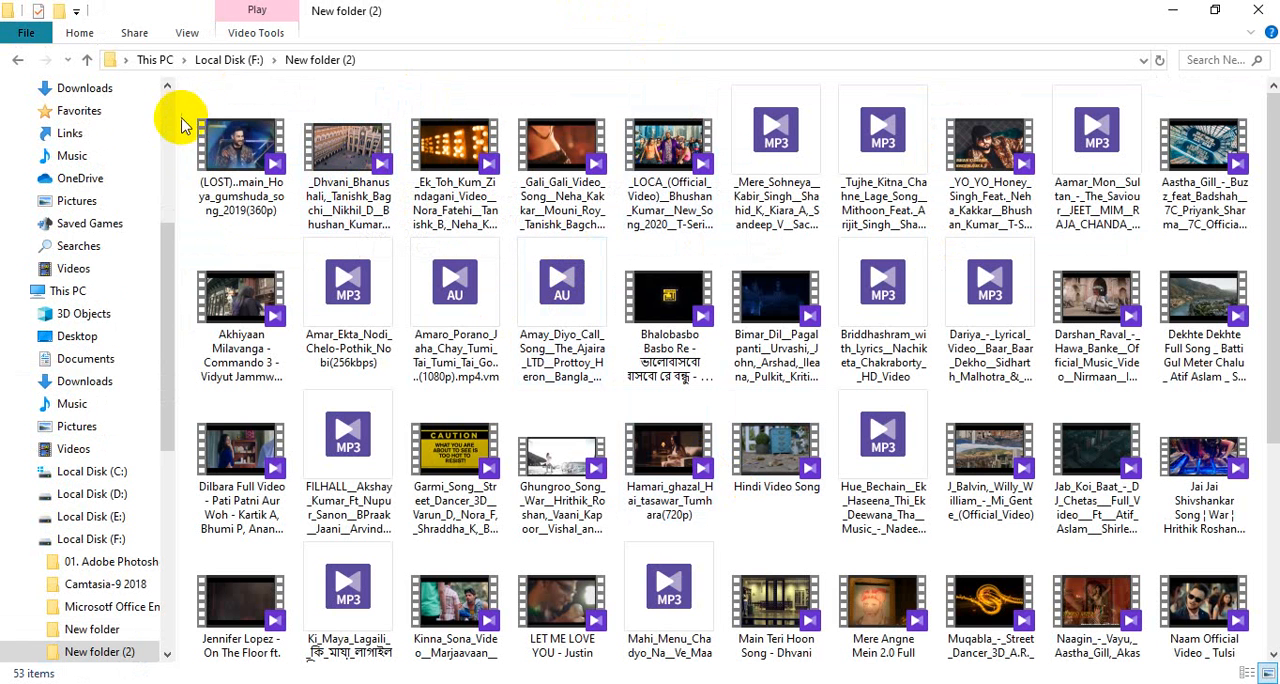
Step: Play the (LOST)..main_Hoya_gumshuda_song_2019(360p) video, skip ahead in it, and close the player
click(254, 162)
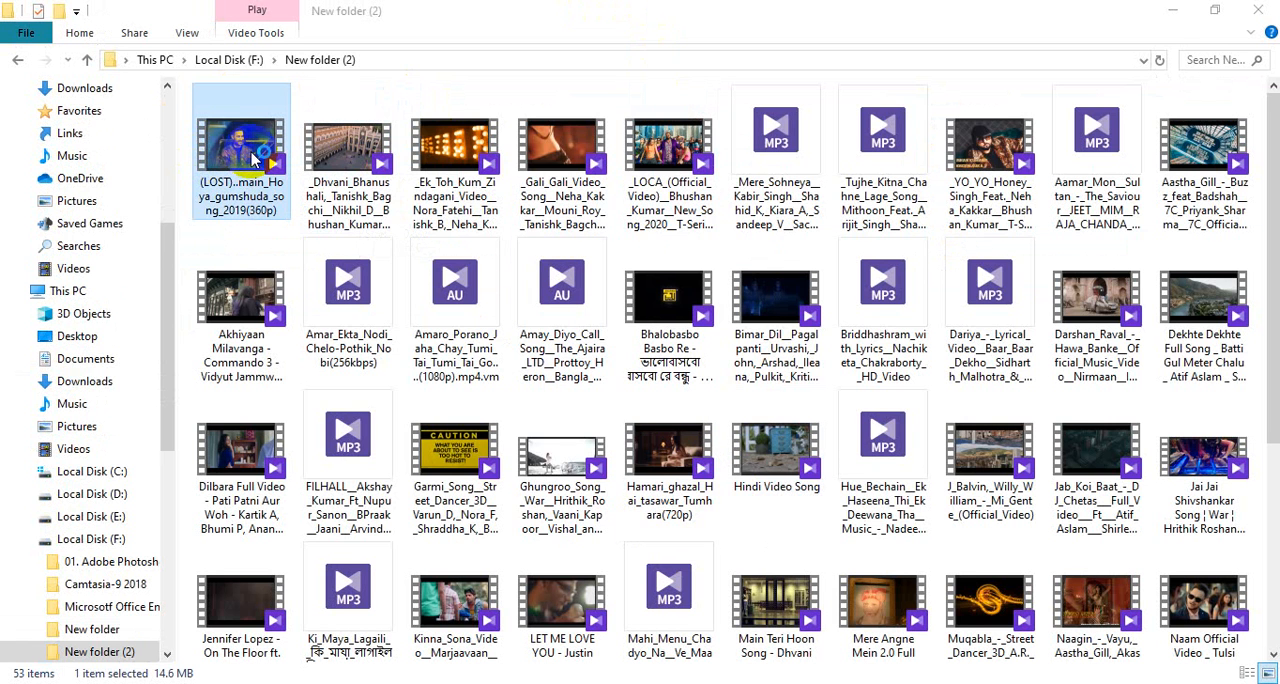
double_click(254, 160)
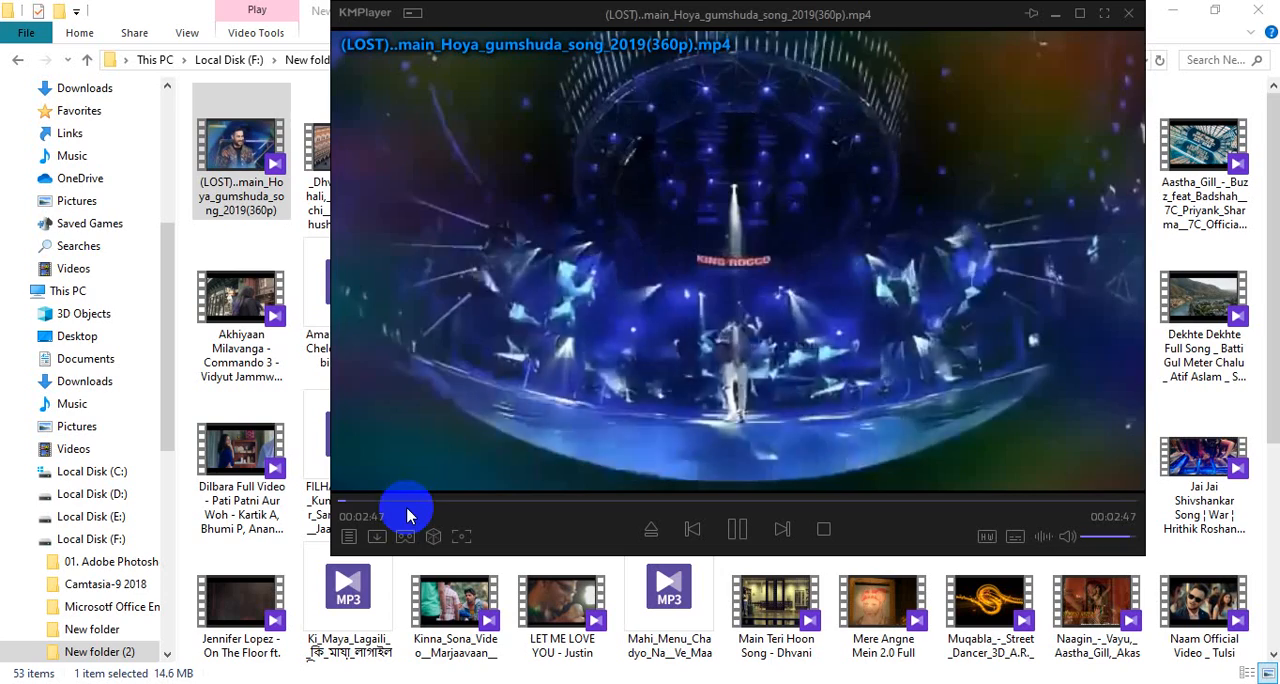
click(438, 500)
click(511, 501)
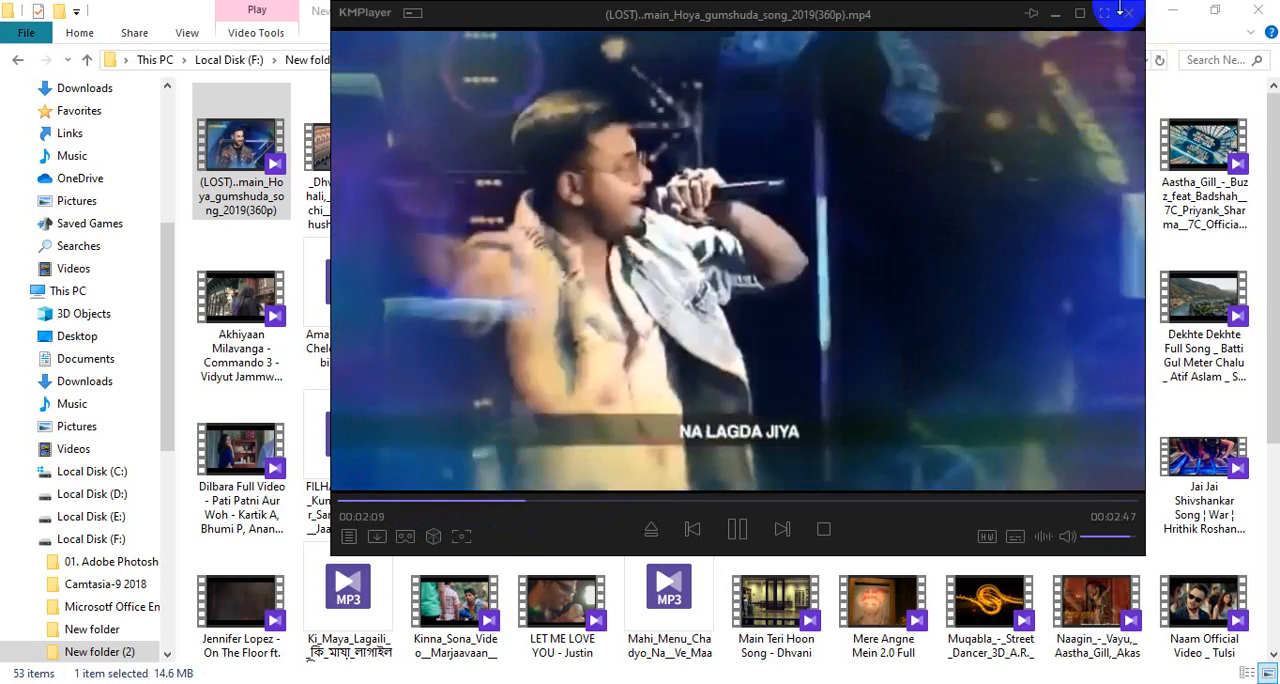
click(1129, 15)
Step: Look through the rest of the files in New folder (2) and return to Local Disk (F:)
scroll(570, 540, down, 3)
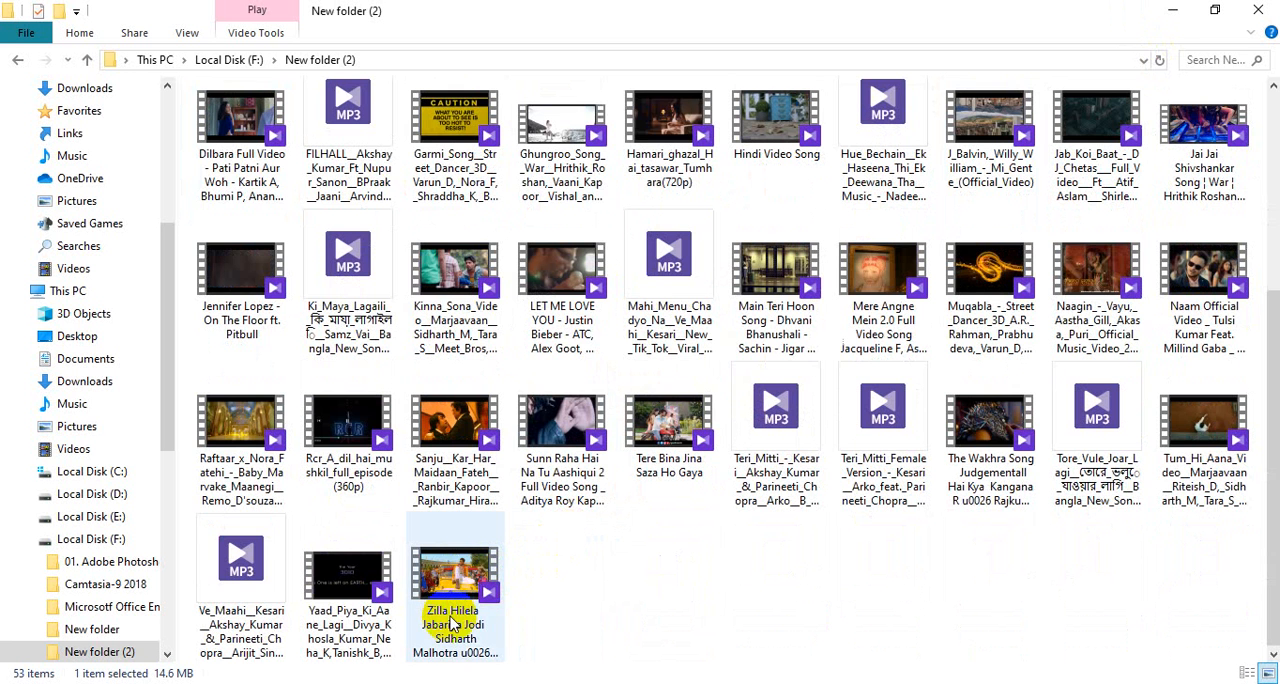
scroll(452, 620, up, 3)
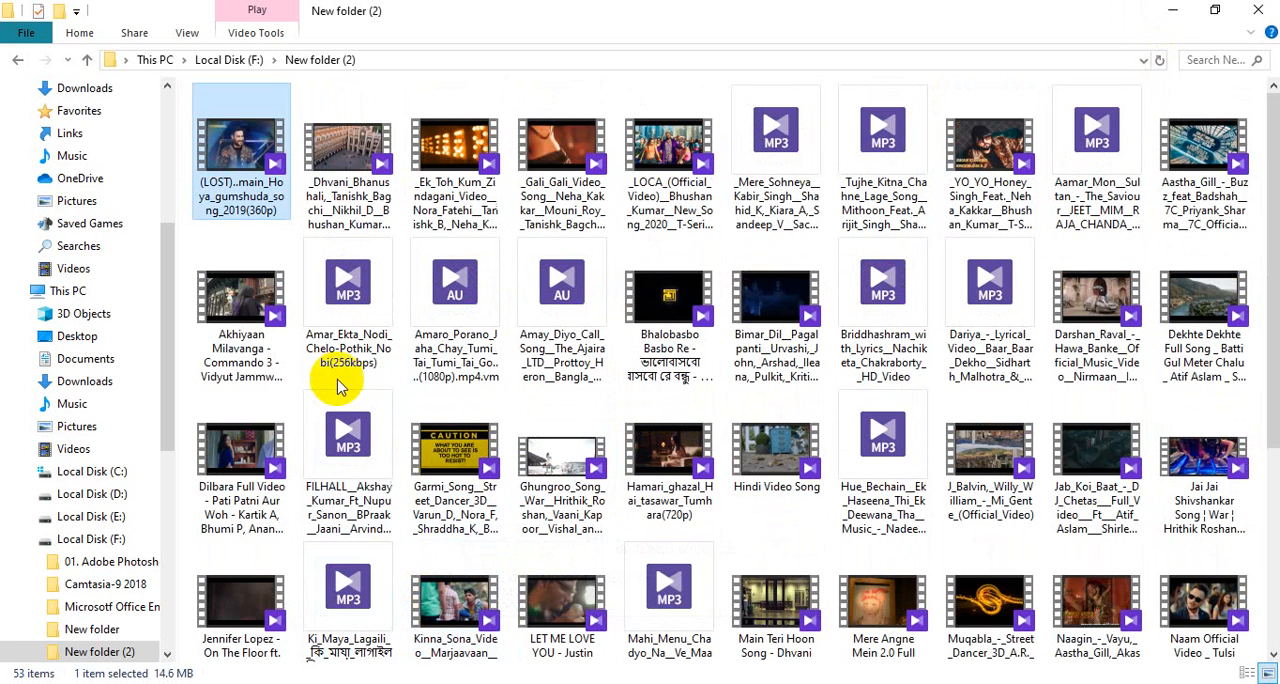
click(89, 60)
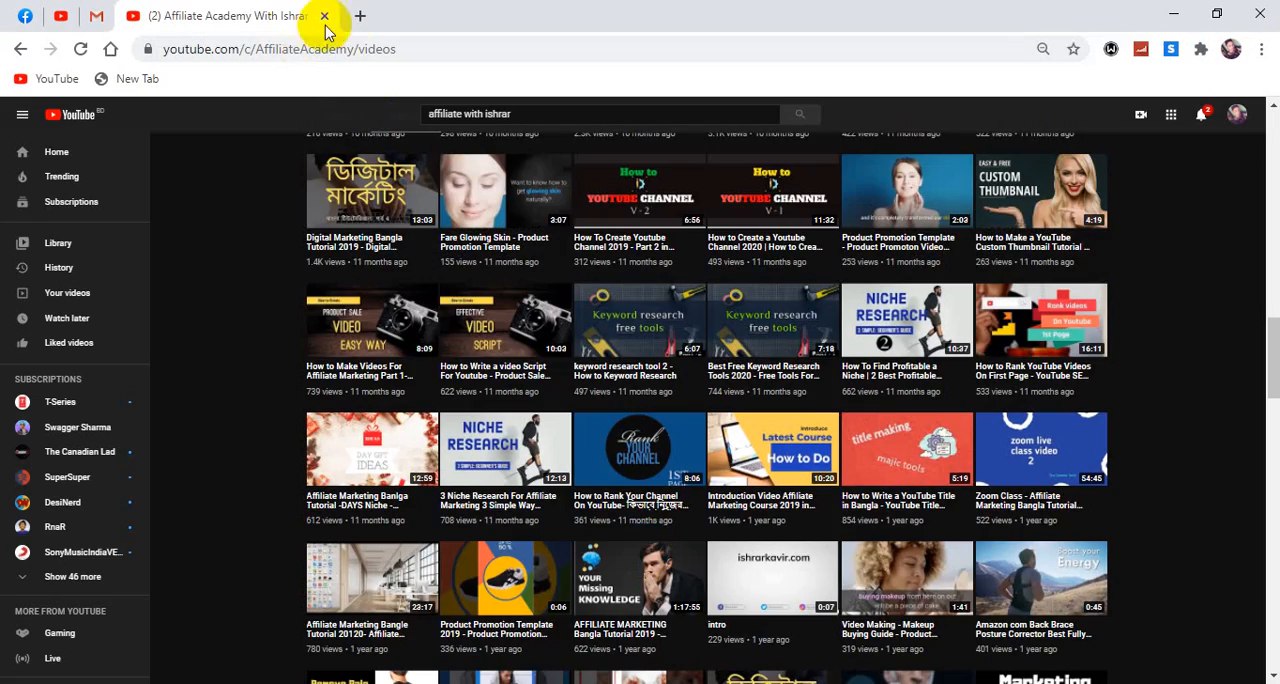
Step: Switch to Chrome and go from the open channel's videos page to the YouTube home page
scroll(410, 205, up, 5)
scroll(410, 205, up, 10)
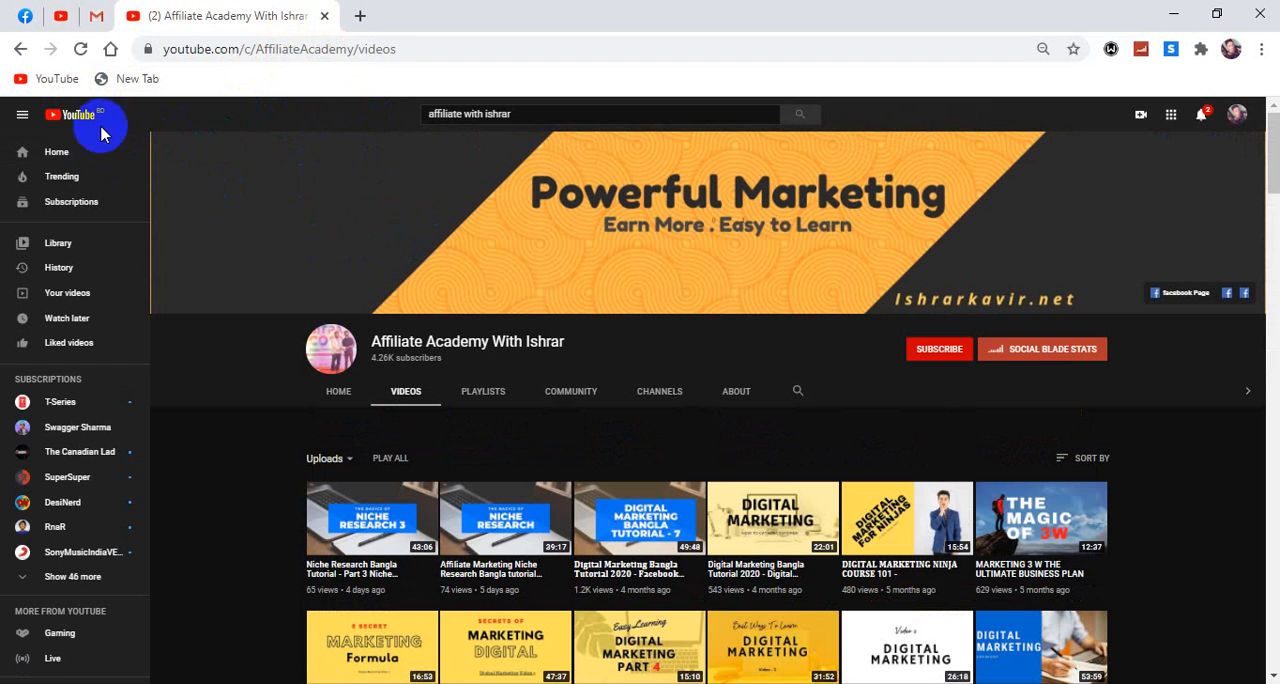
click(70, 119)
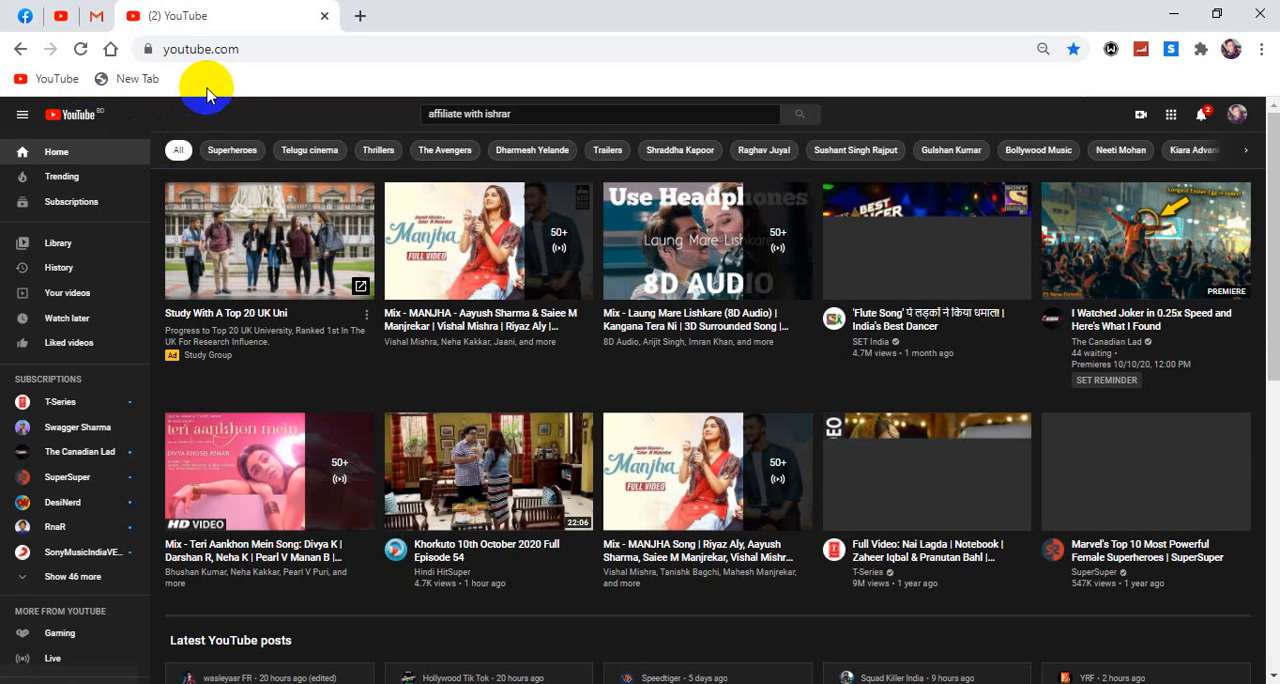
Step: Replace the YouTube search text with "tour video" and run the search
drag(497, 114, 397, 115)
key(BackSpace)
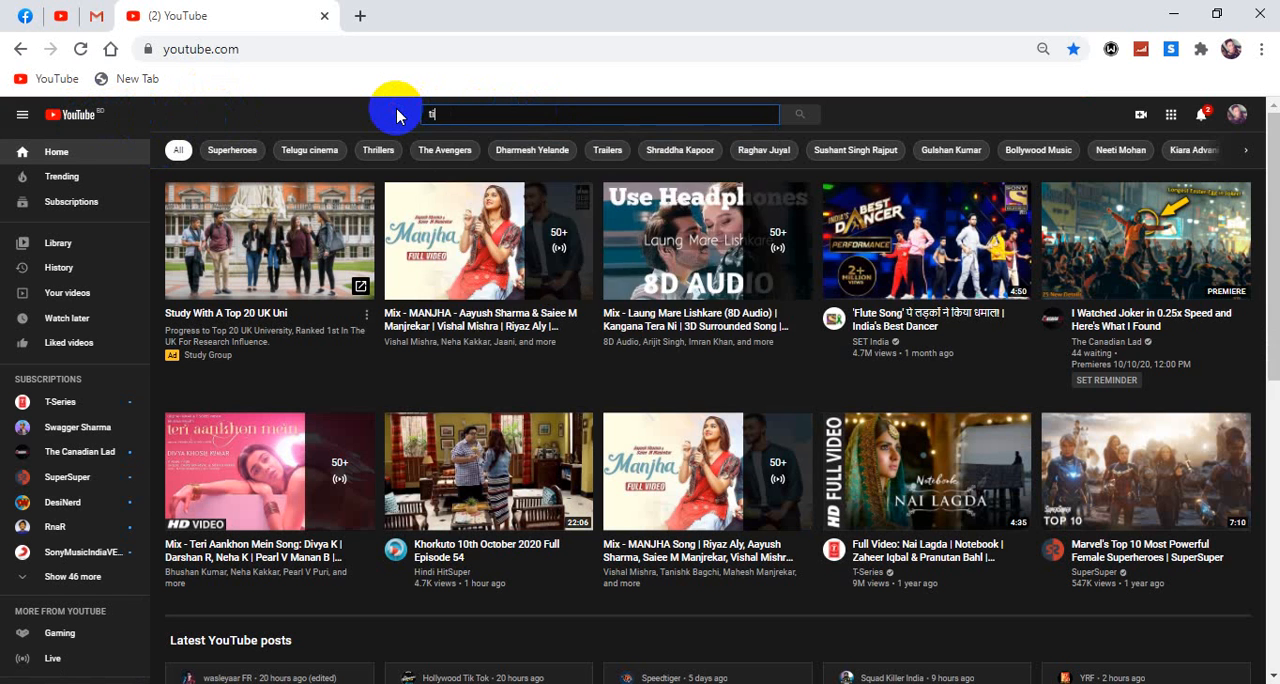
text(tou)
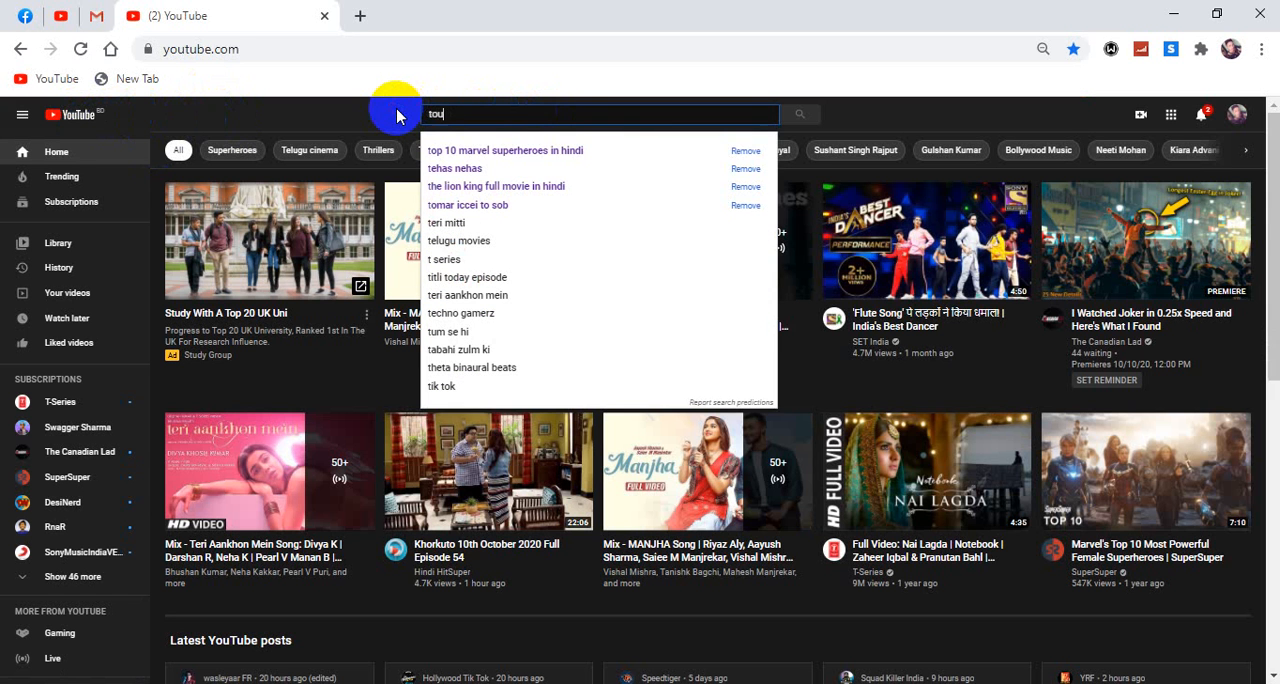
text(t)
key(BackSpace)
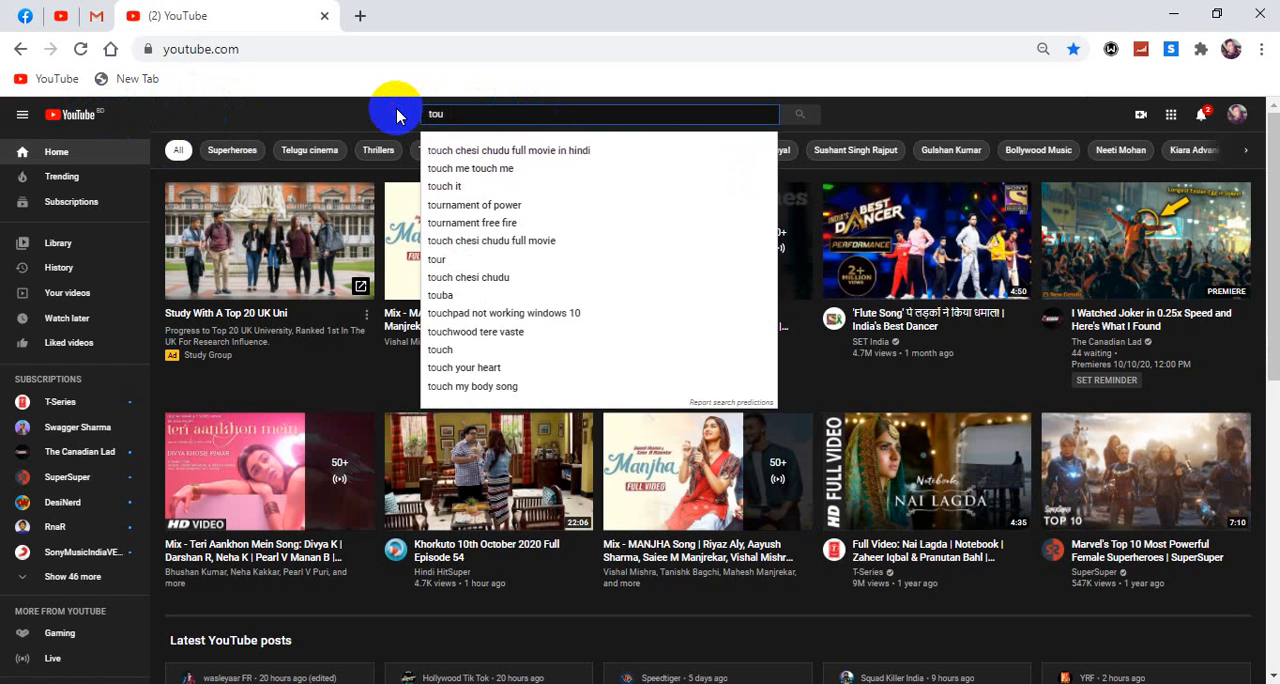
text(r v)
key(BackSpace)
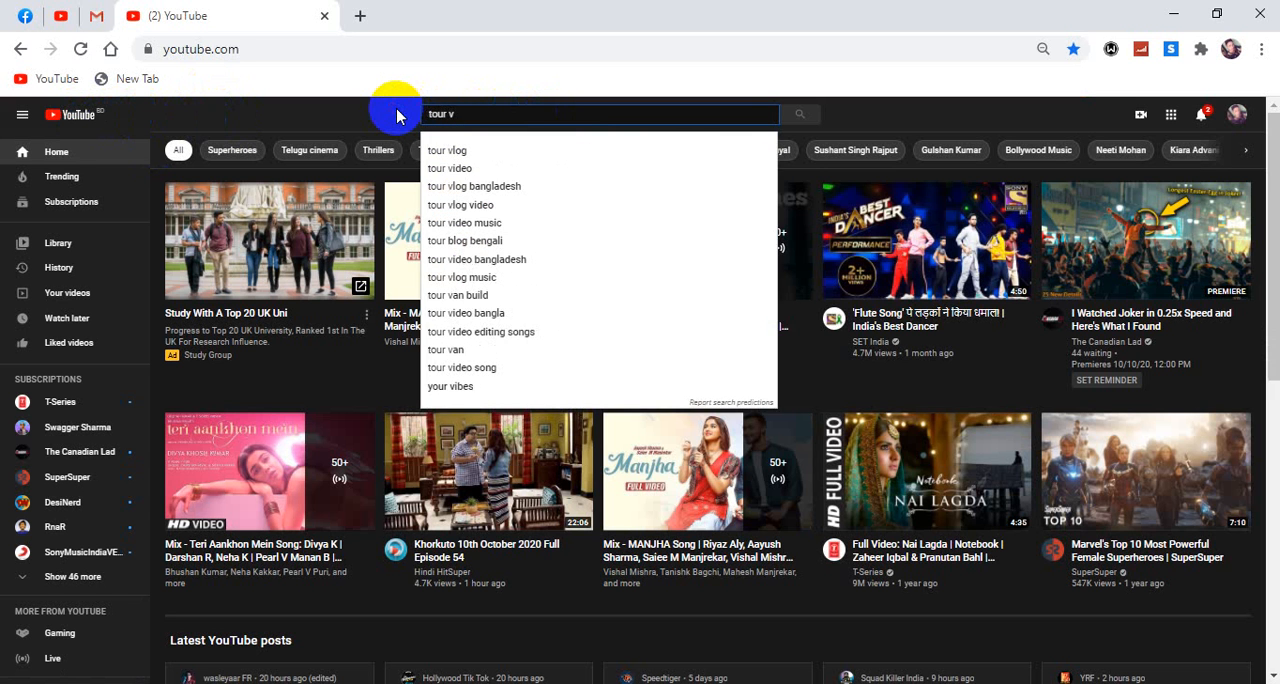
text(ideo)
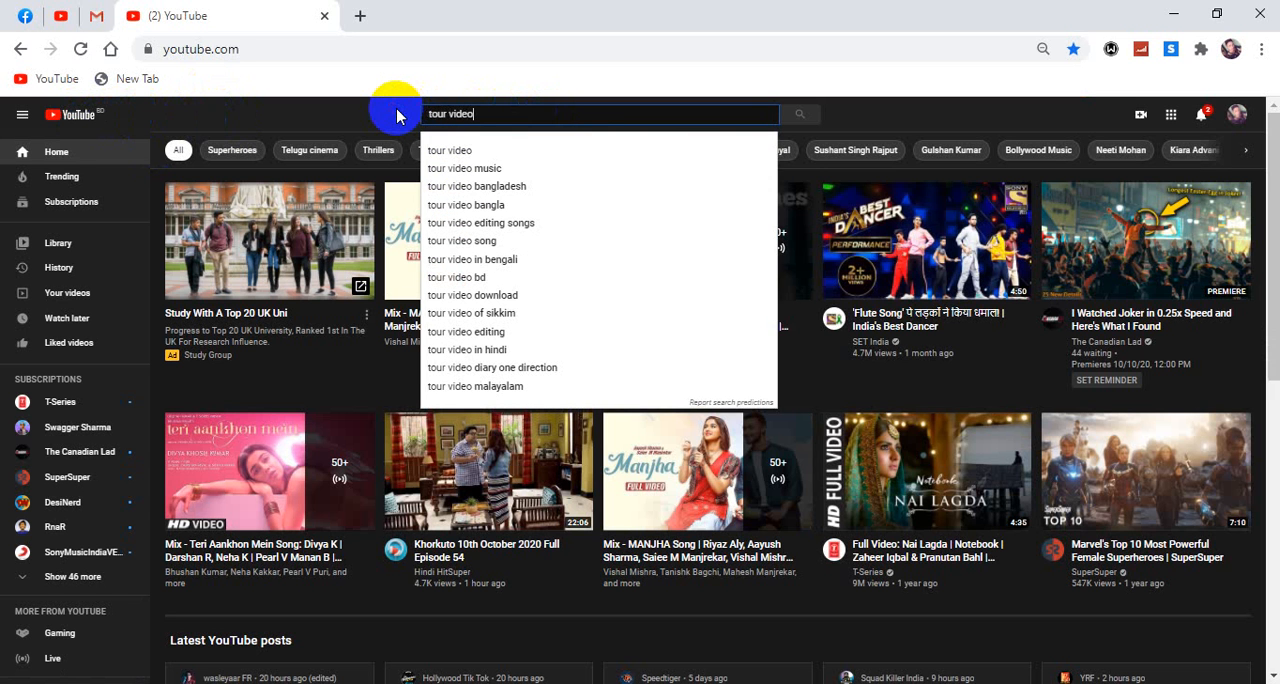
click(462, 153)
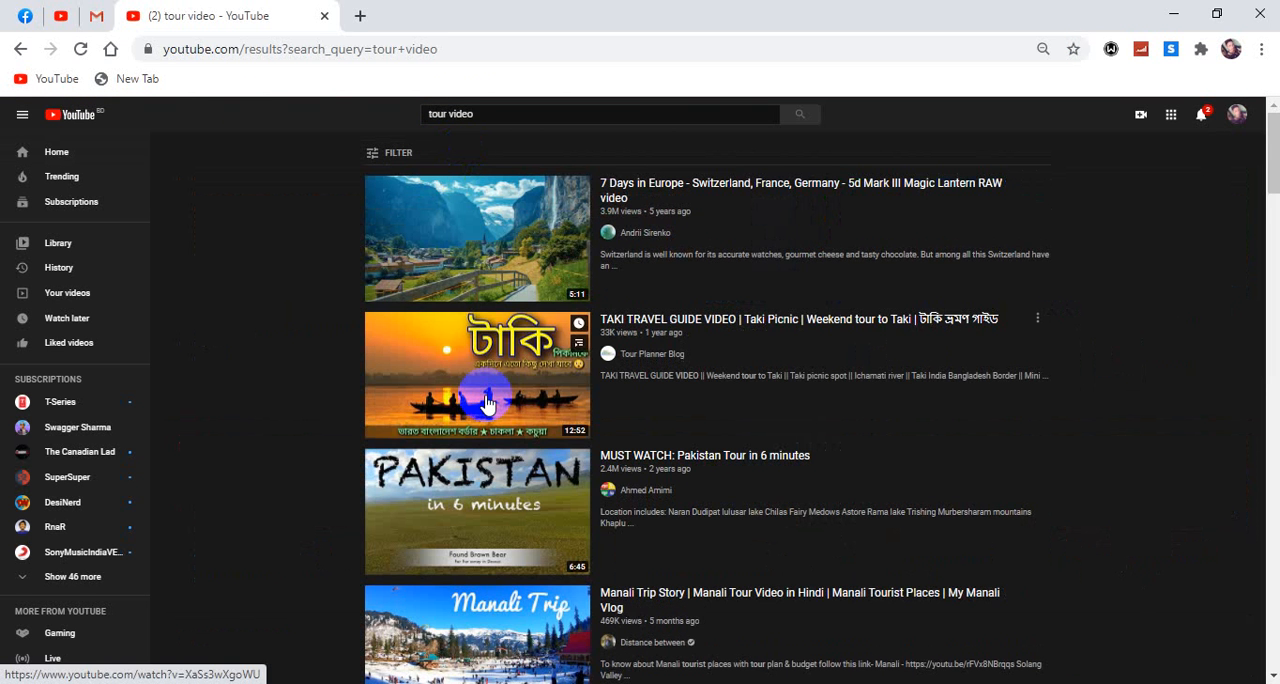
Step: Open Taj Mahal, India Video Tour in 4K from the search results, skip its ad, and jump ahead to about 0:37
scroll(487, 403, down, 3)
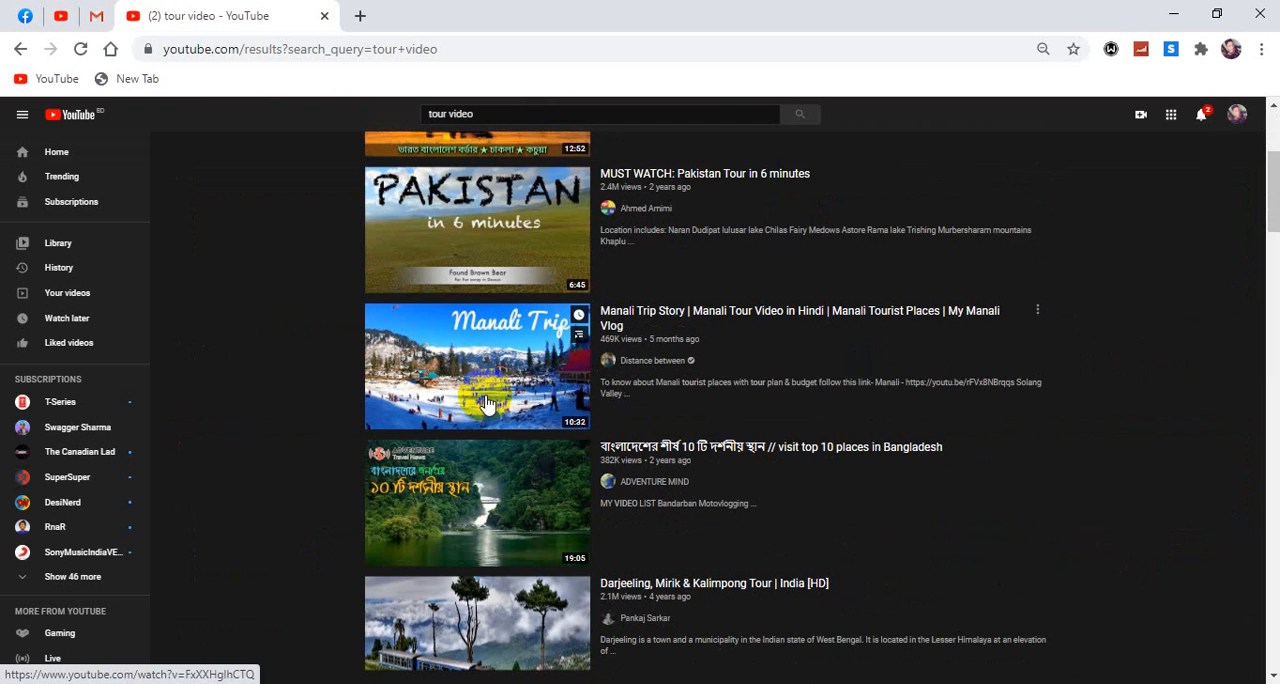
scroll(487, 403, up, 3)
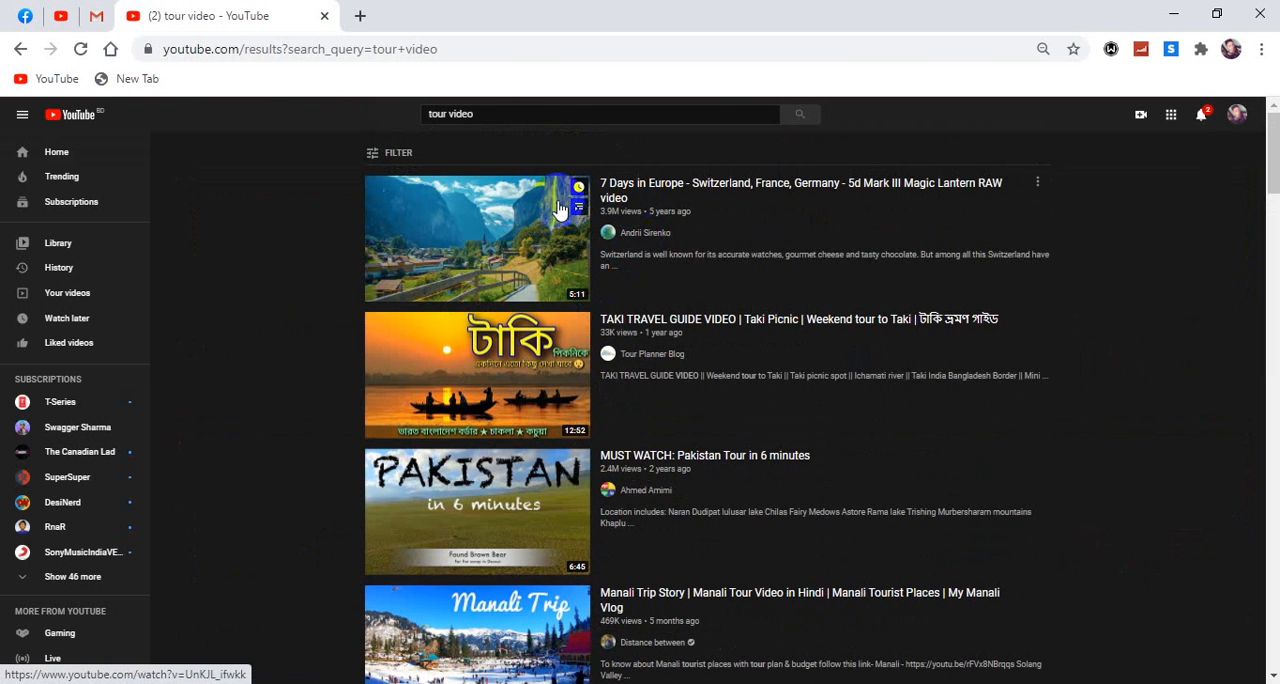
scroll(533, 460, down, 10)
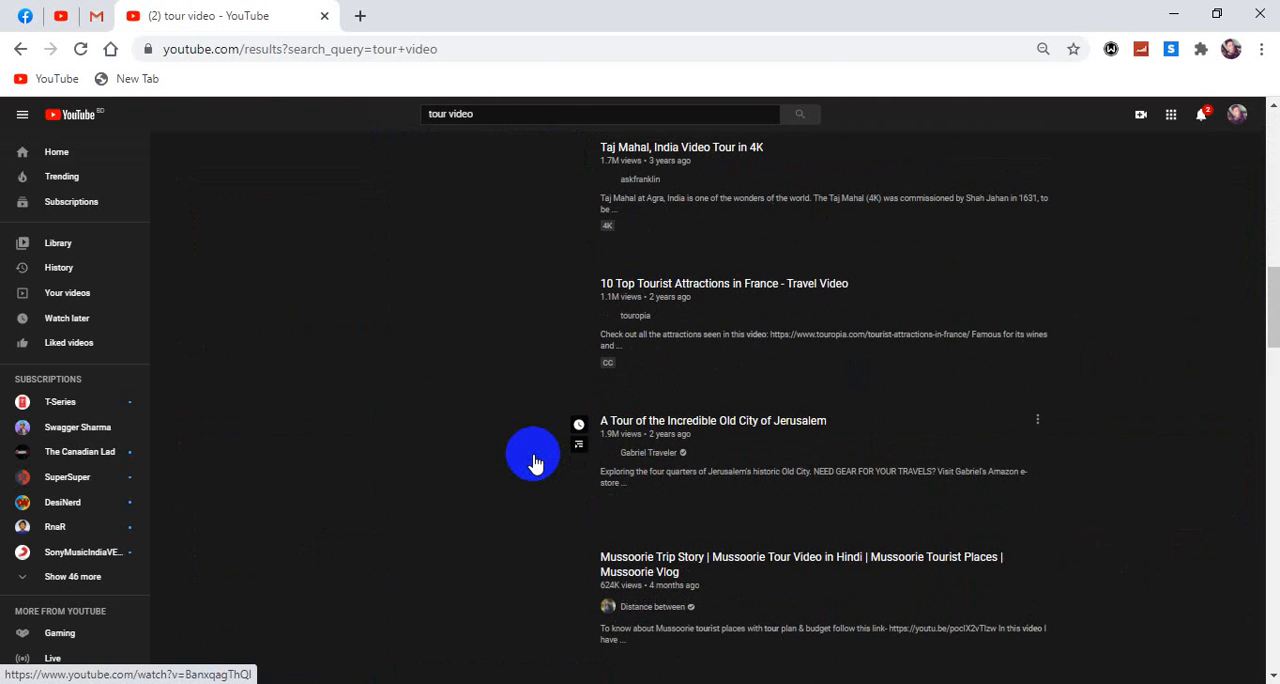
scroll(510, 475, up, 5)
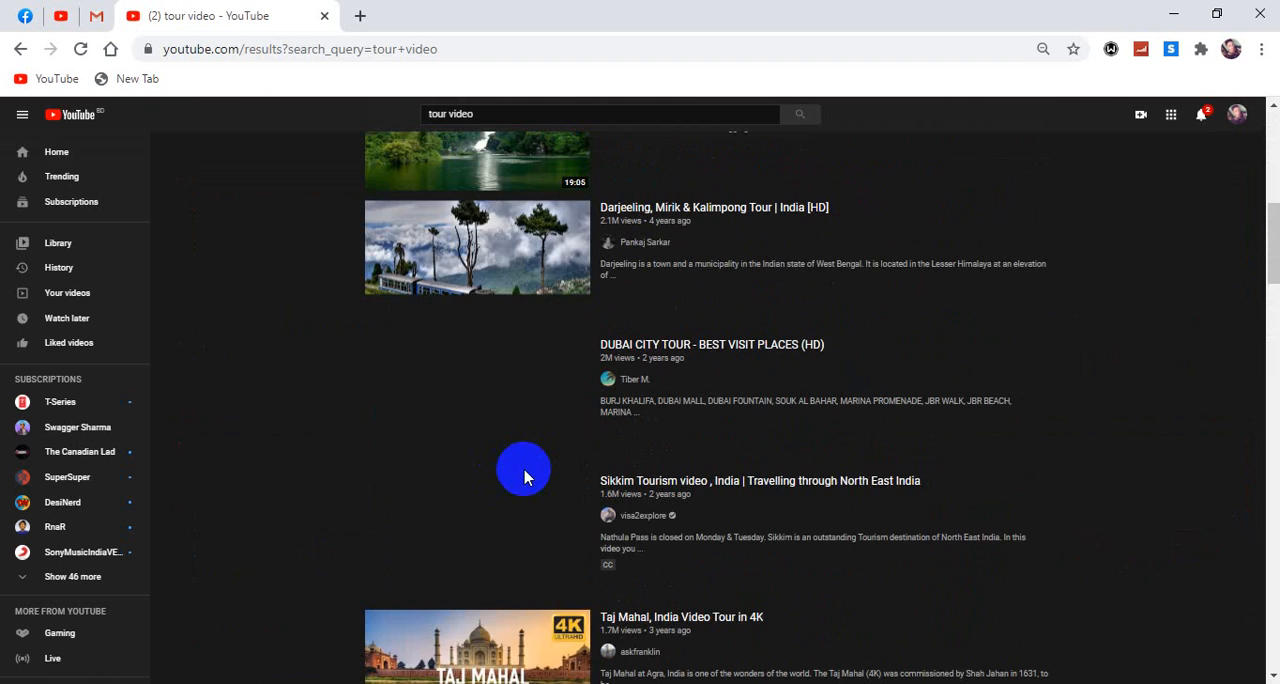
scroll(527, 478, down, 4)
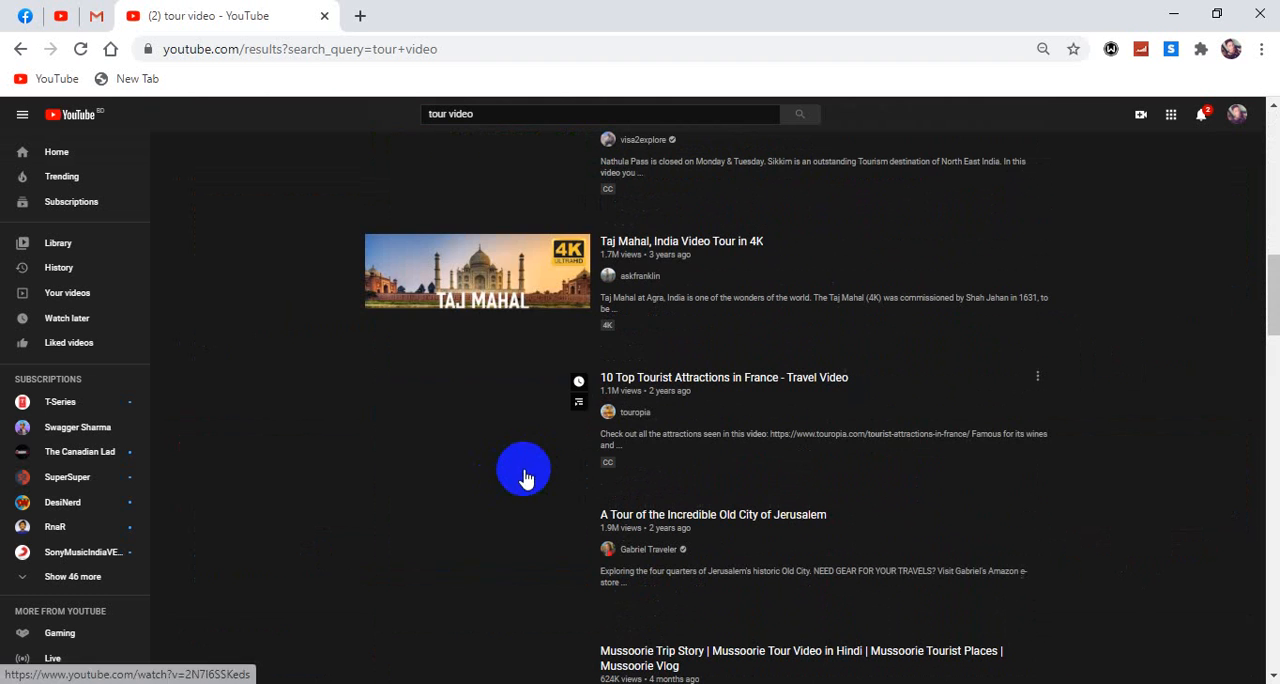
click(650, 243)
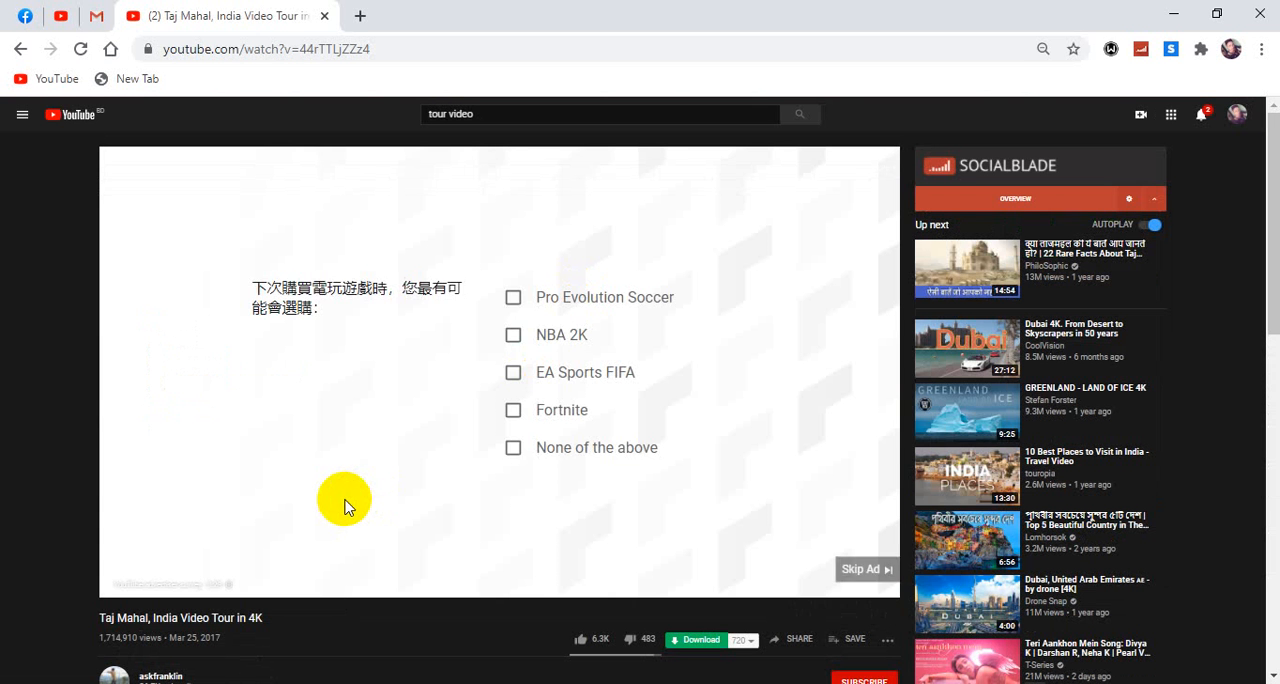
click(862, 569)
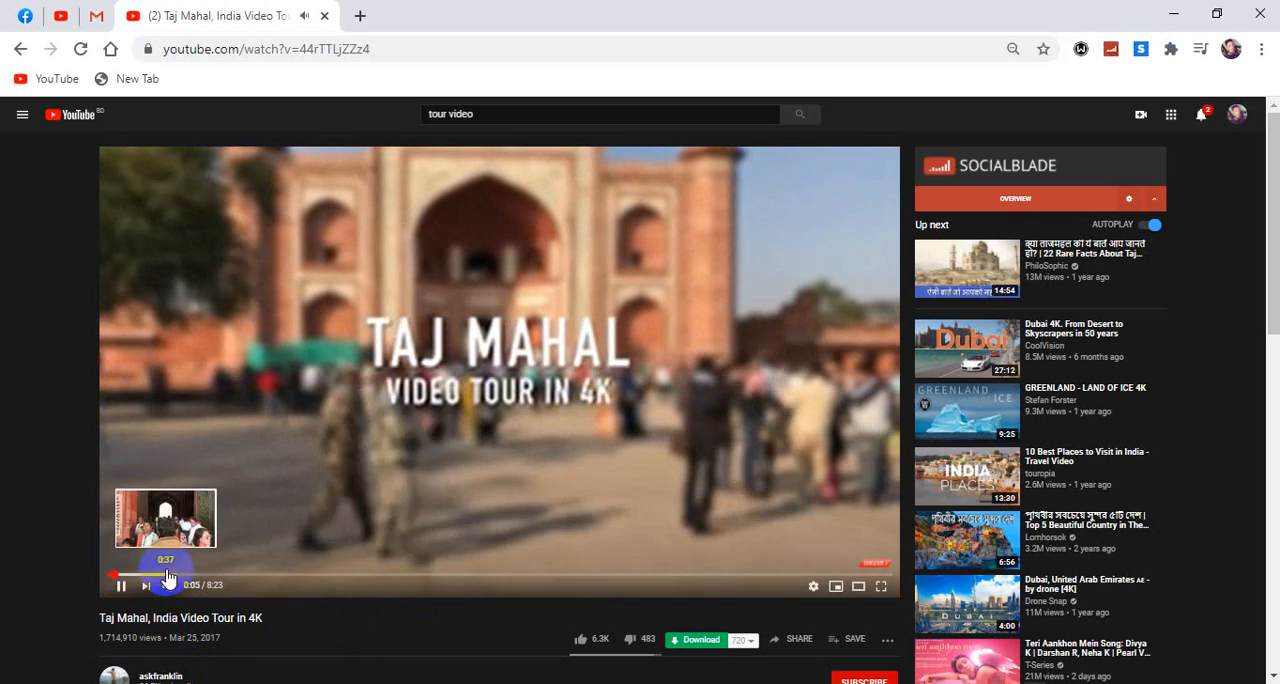
click(167, 577)
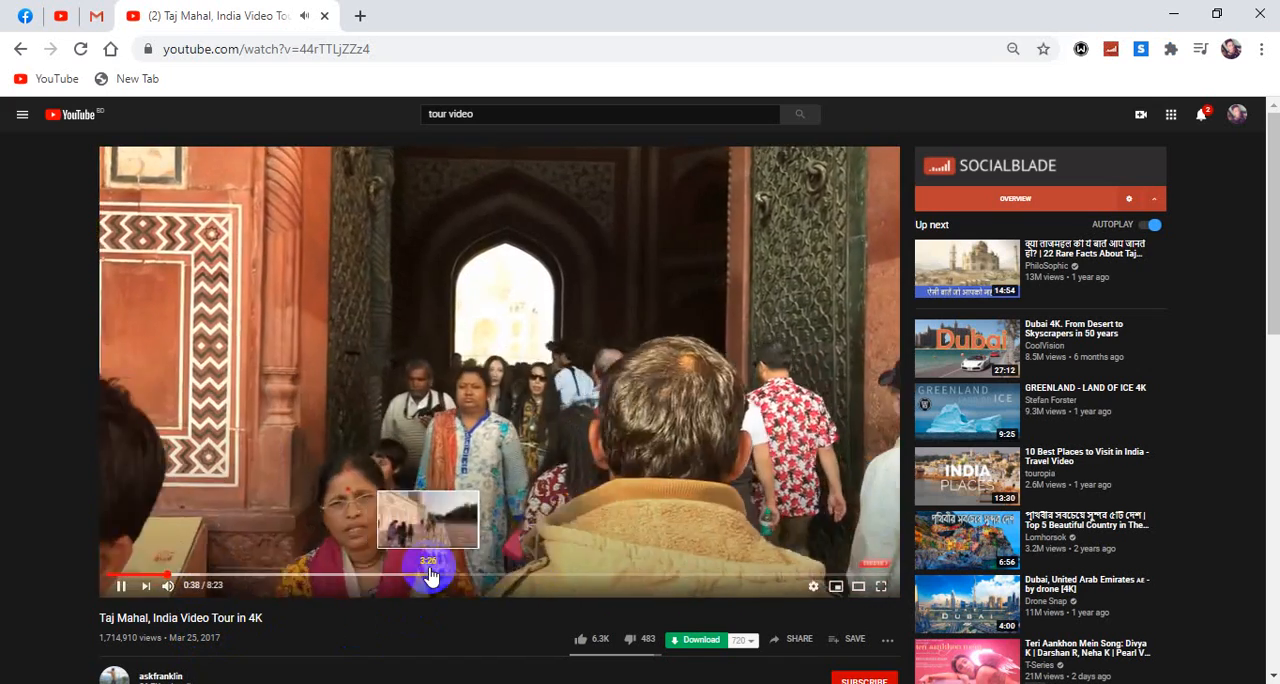
Step: Open the 720 download version of the Taj Mahal video and download it to the computer
click(697, 640)
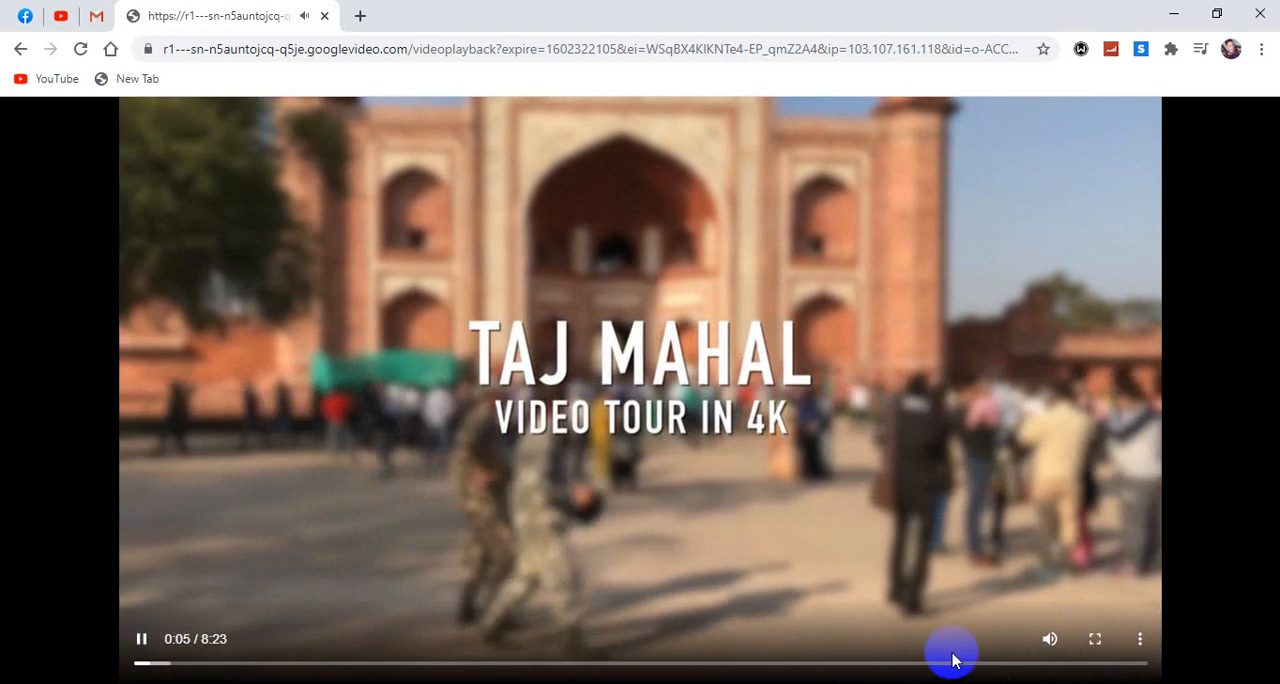
click(1140, 640)
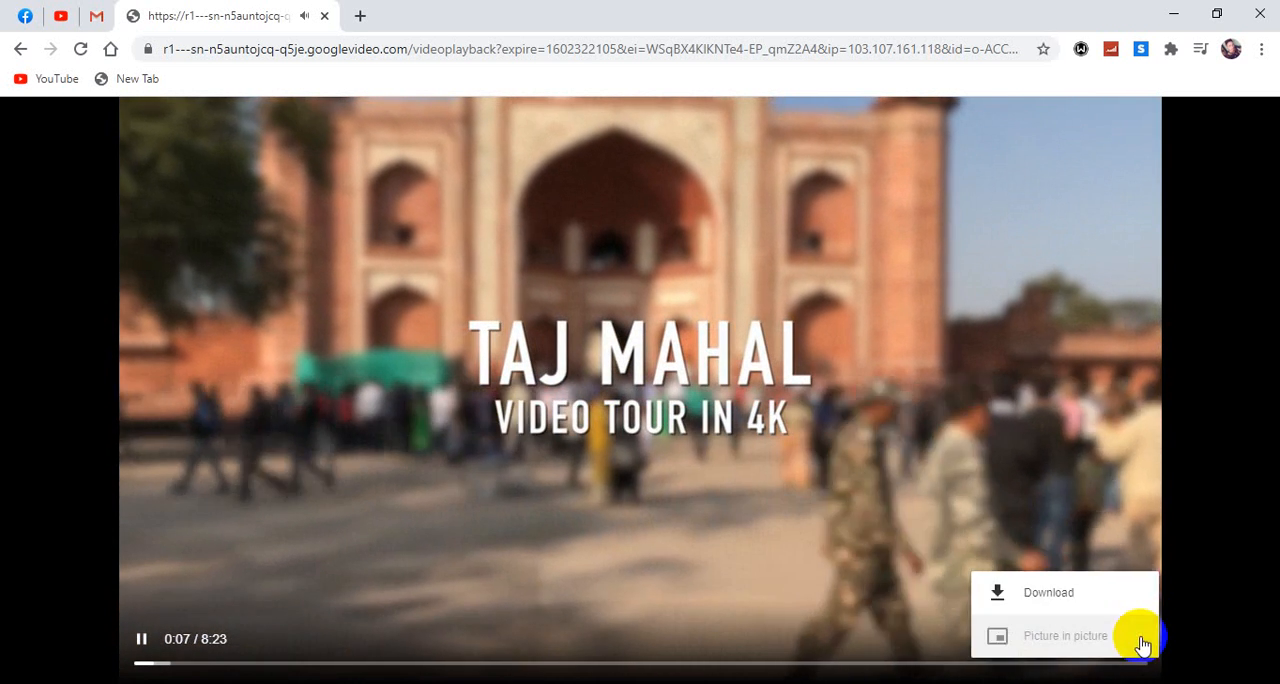
click(1040, 596)
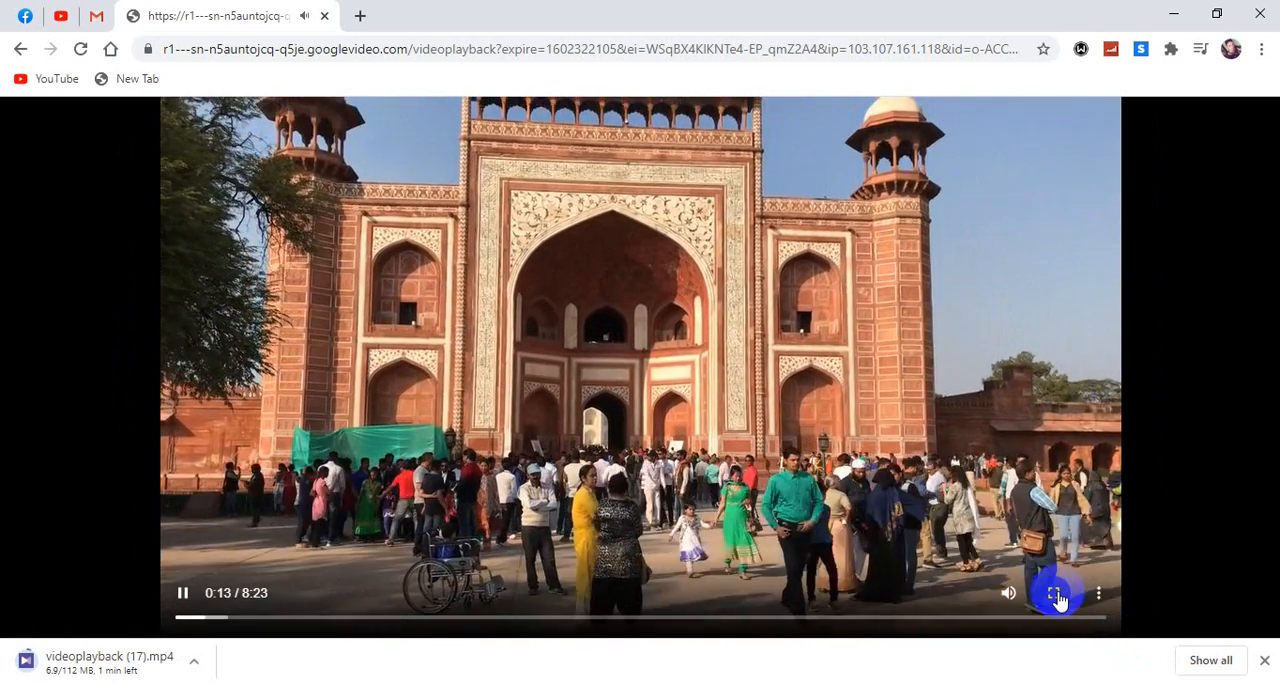
Step: View the Taj Mahal video in full screen, return to the normal view, and pause playback
click(1055, 596)
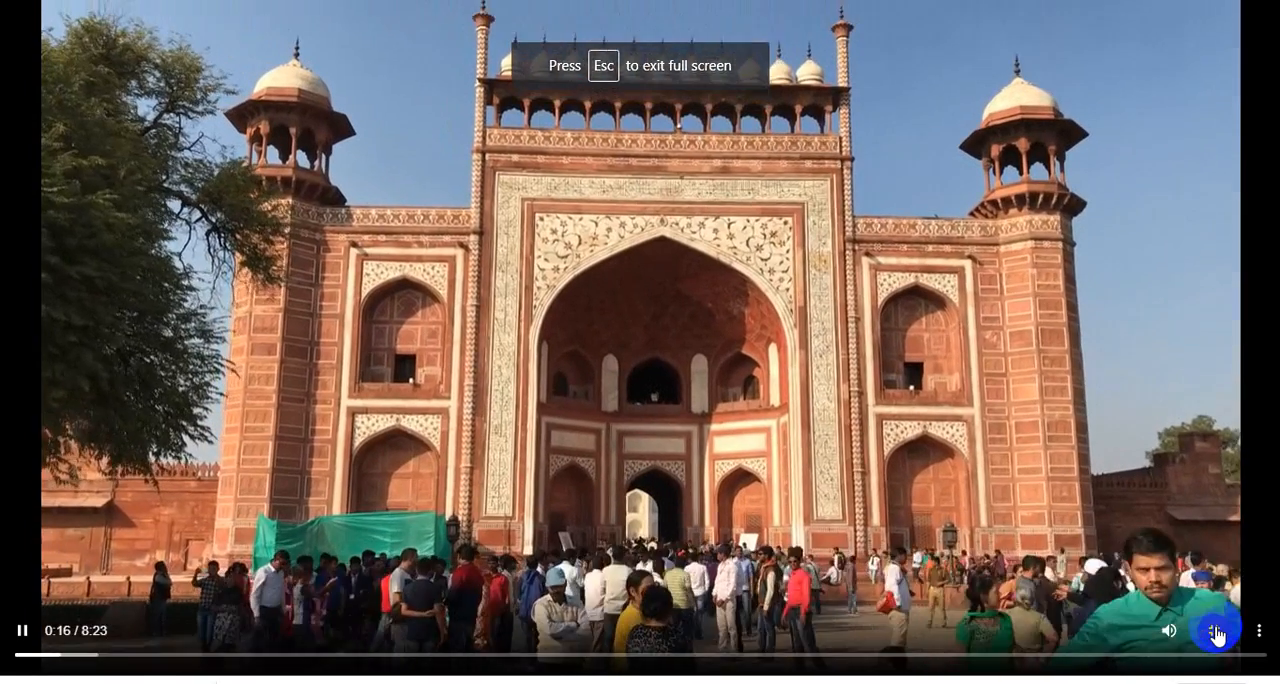
click(1214, 628)
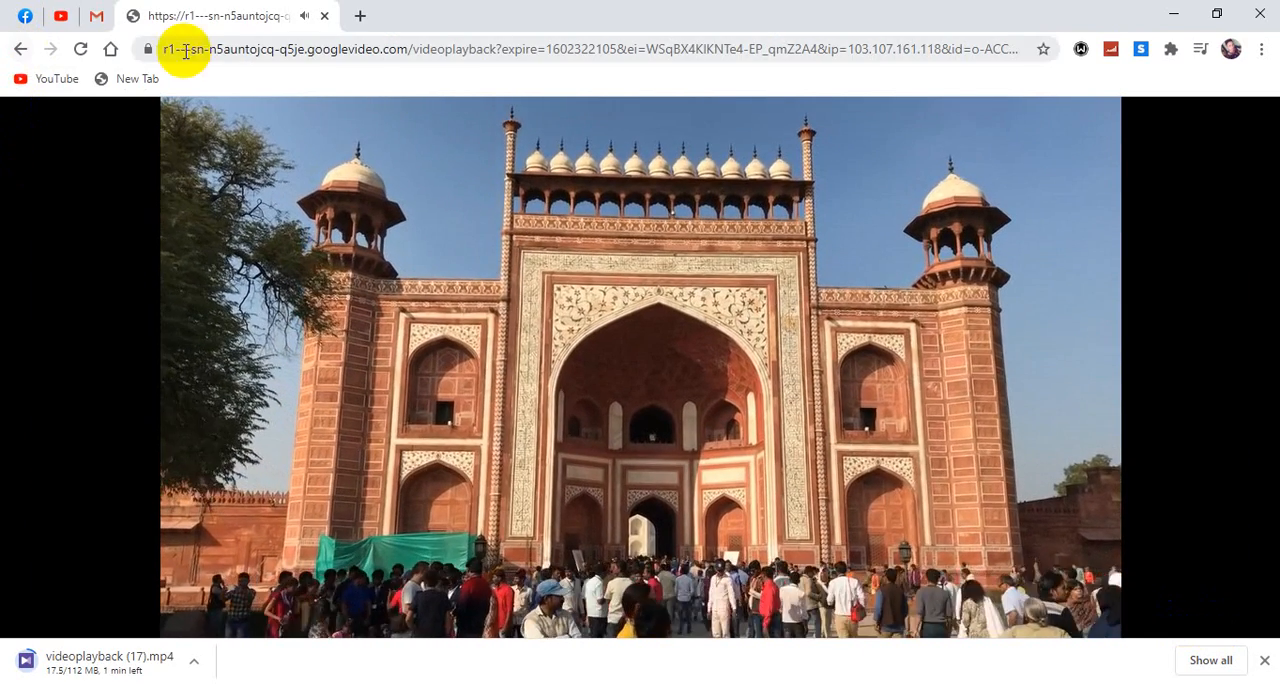
click(363, 275)
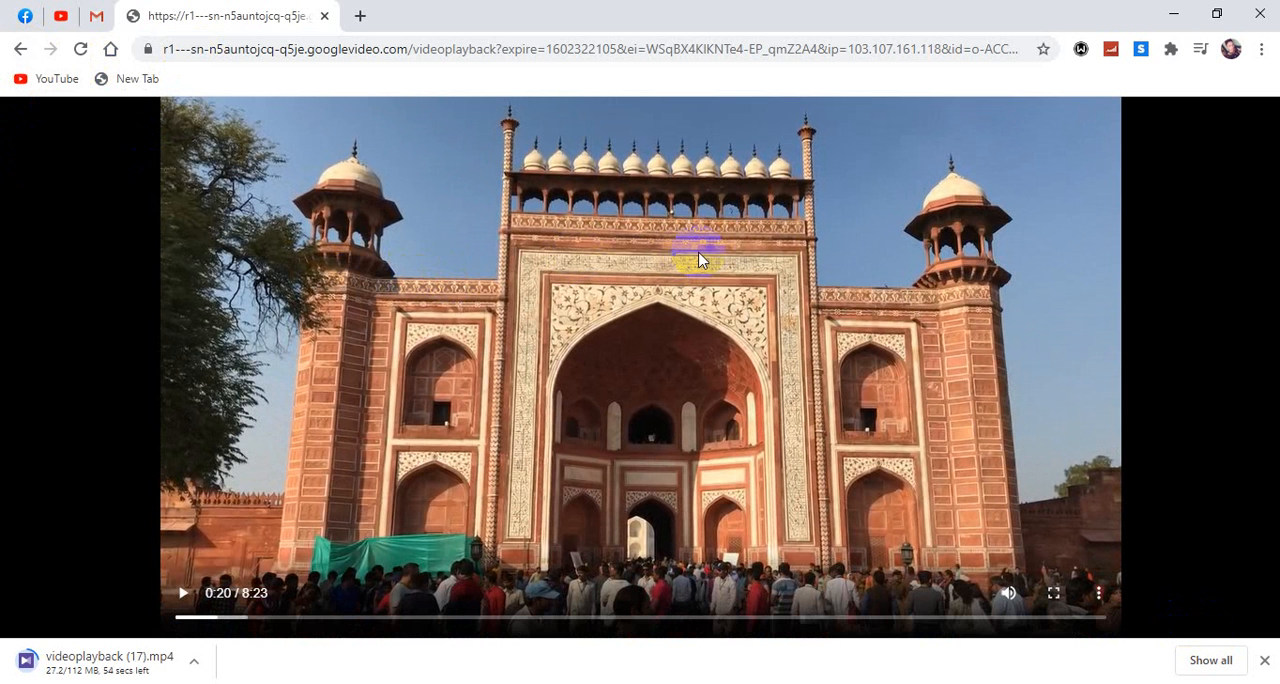
Step: Minimize Chrome, close the Local Disk (F:) window, and open This PC from the desktop
click(1178, 16)
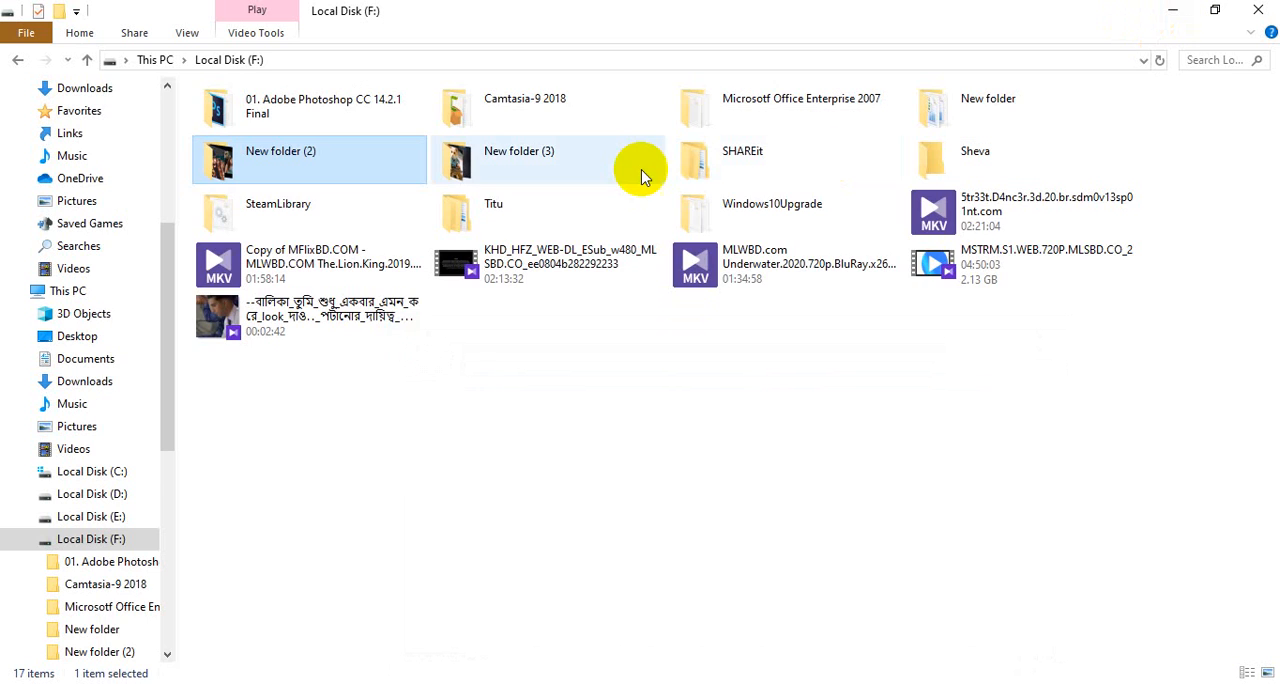
click(1268, 6)
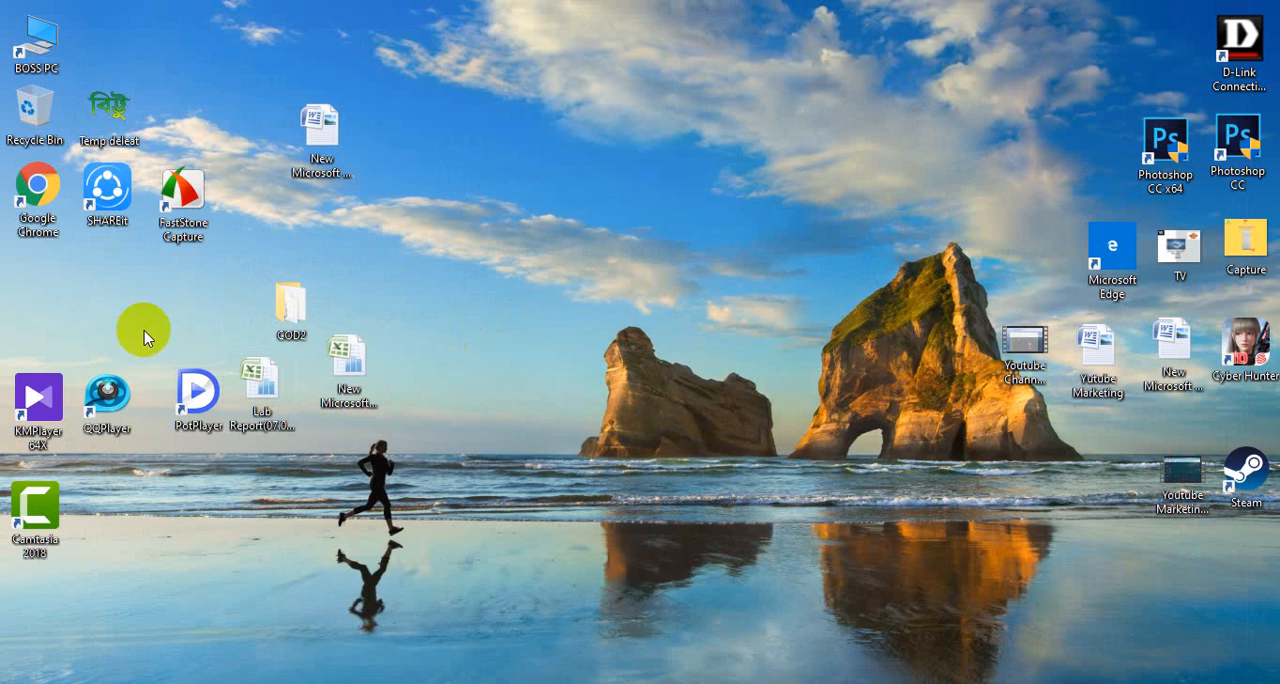
double_click(38, 48)
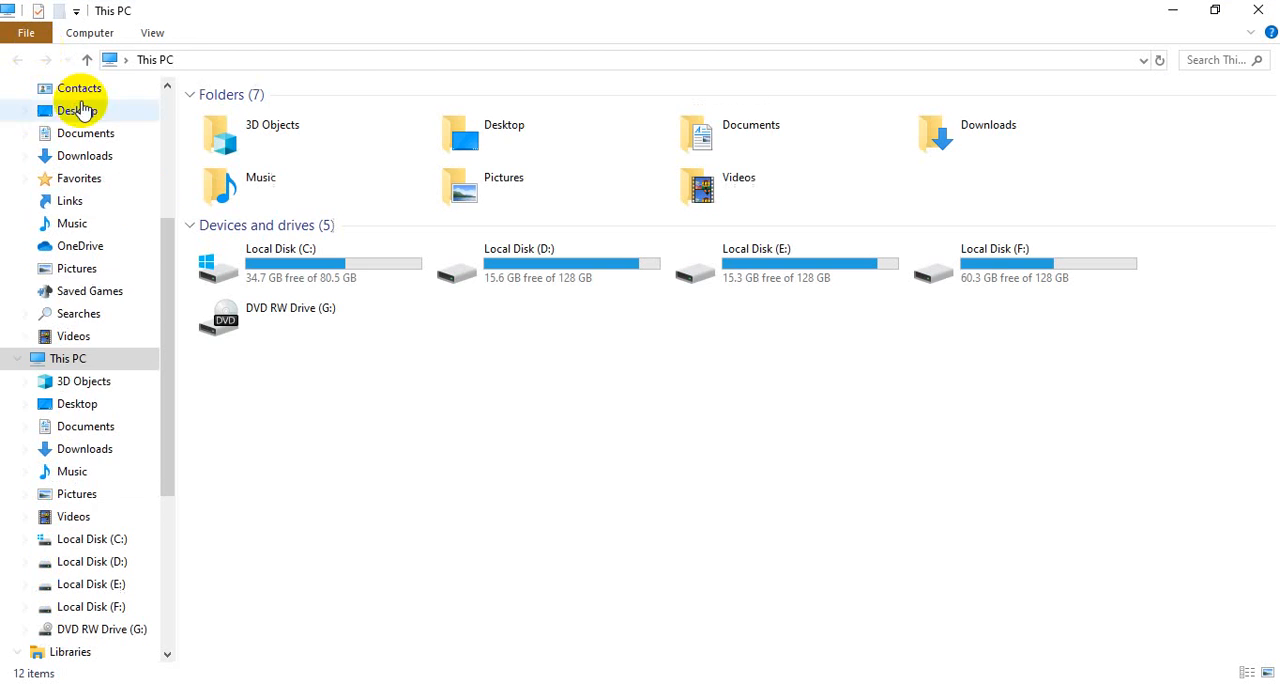
Step: Open the Downloads folder of This PC, and switch to Camtasia to show the empty Media Bin
click(86, 450)
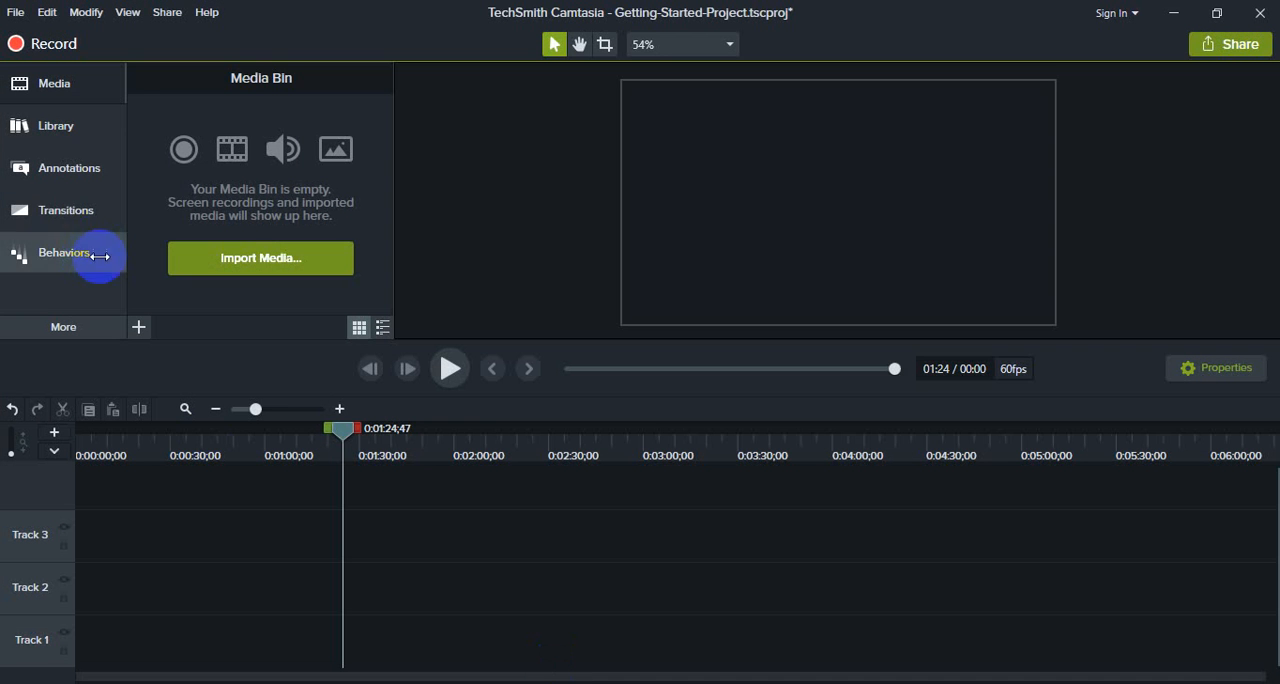
click(50, 88)
click(52, 92)
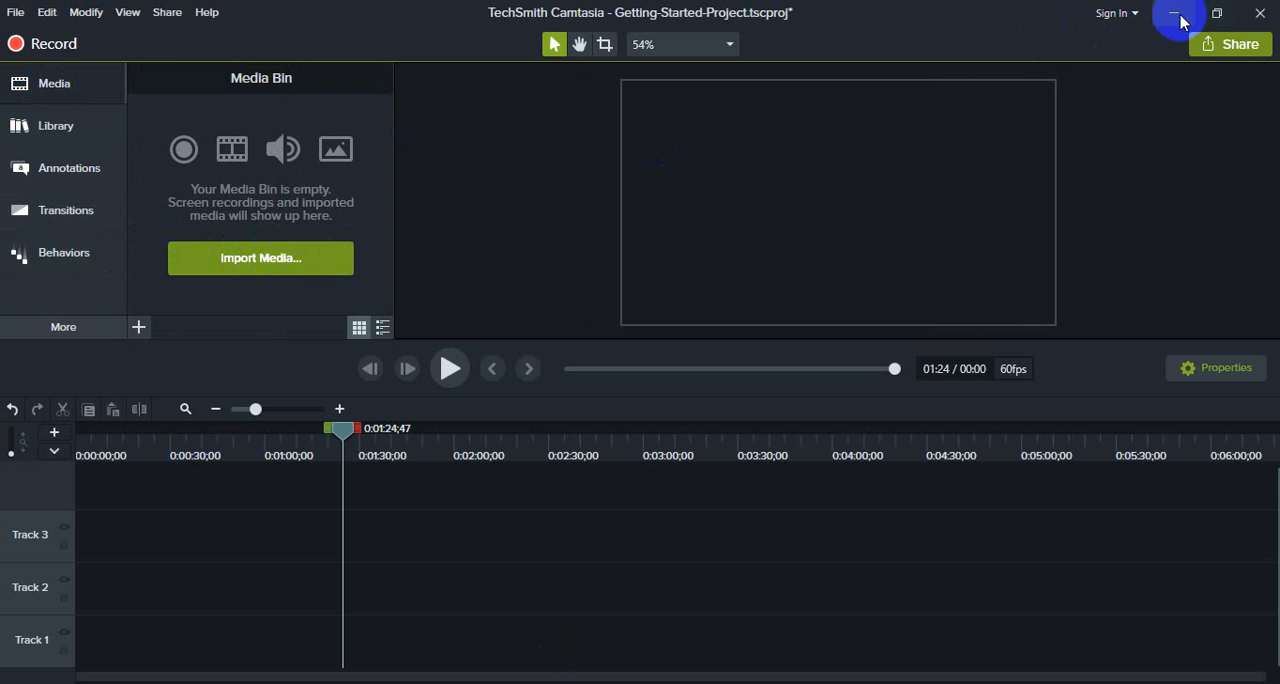
Step: Import the video videoplayback (17) from the Downloads folder into the Media Bin
click(318, 258)
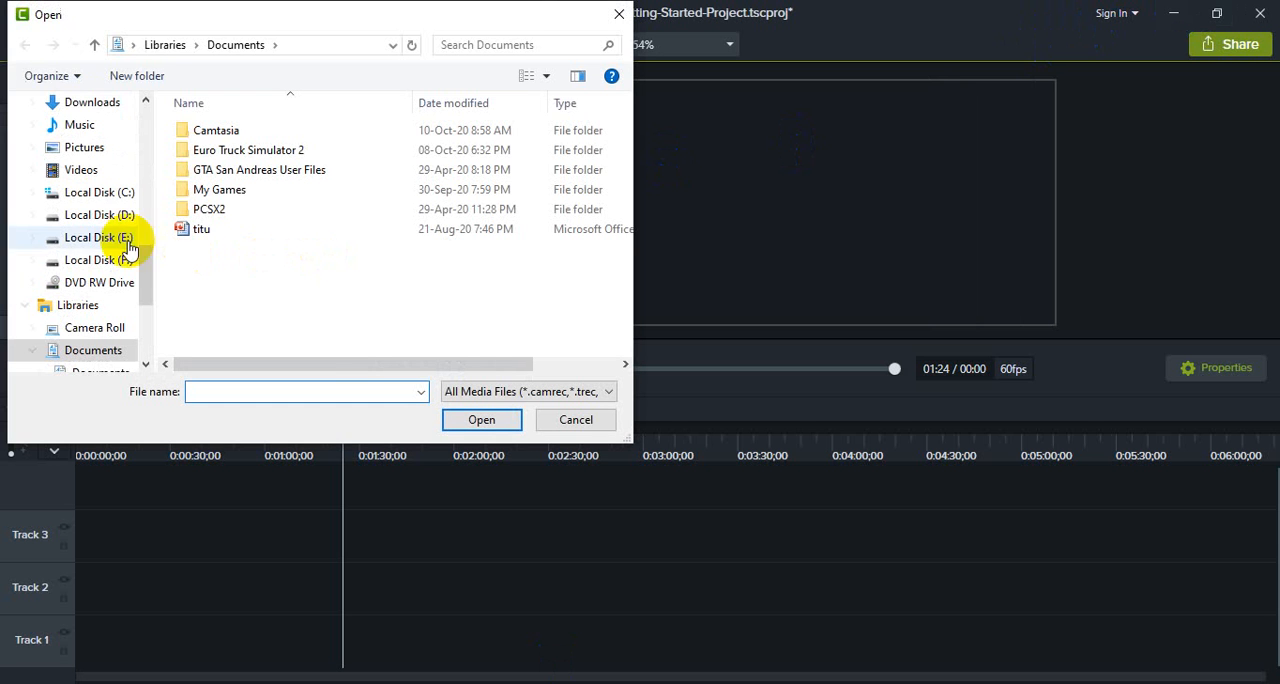
drag(146, 252, 102, 146)
click(100, 282)
click(92, 239)
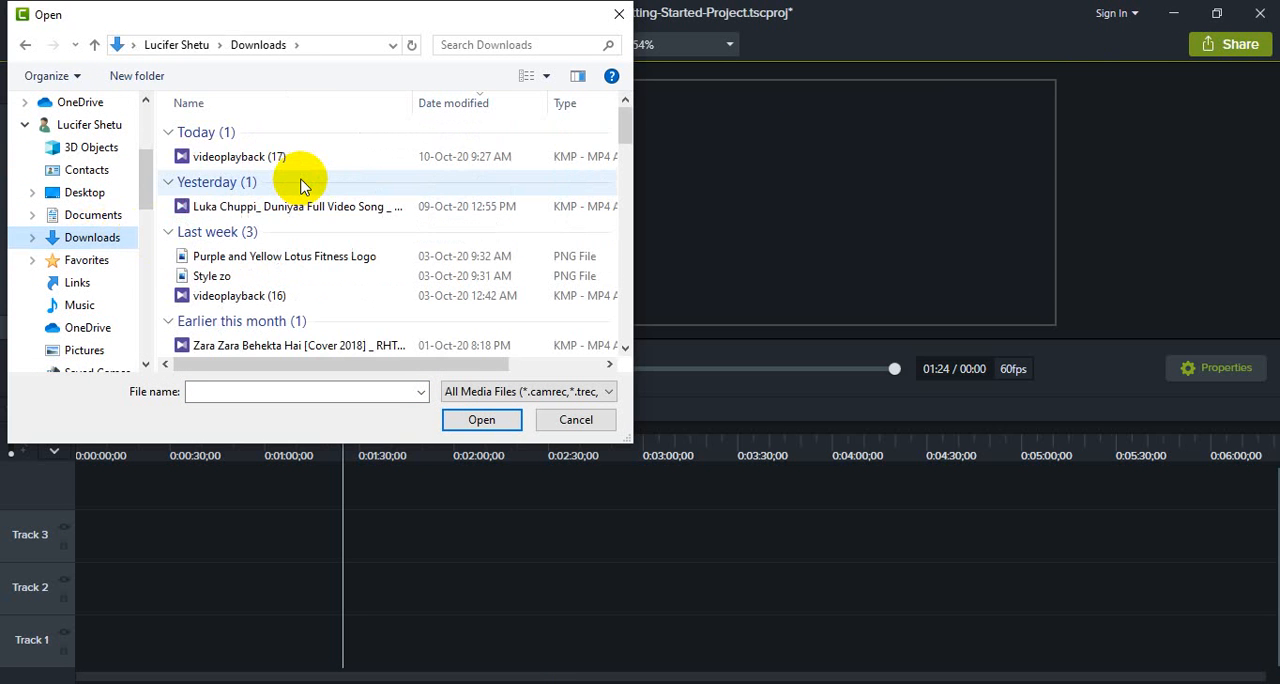
click(255, 157)
click(490, 420)
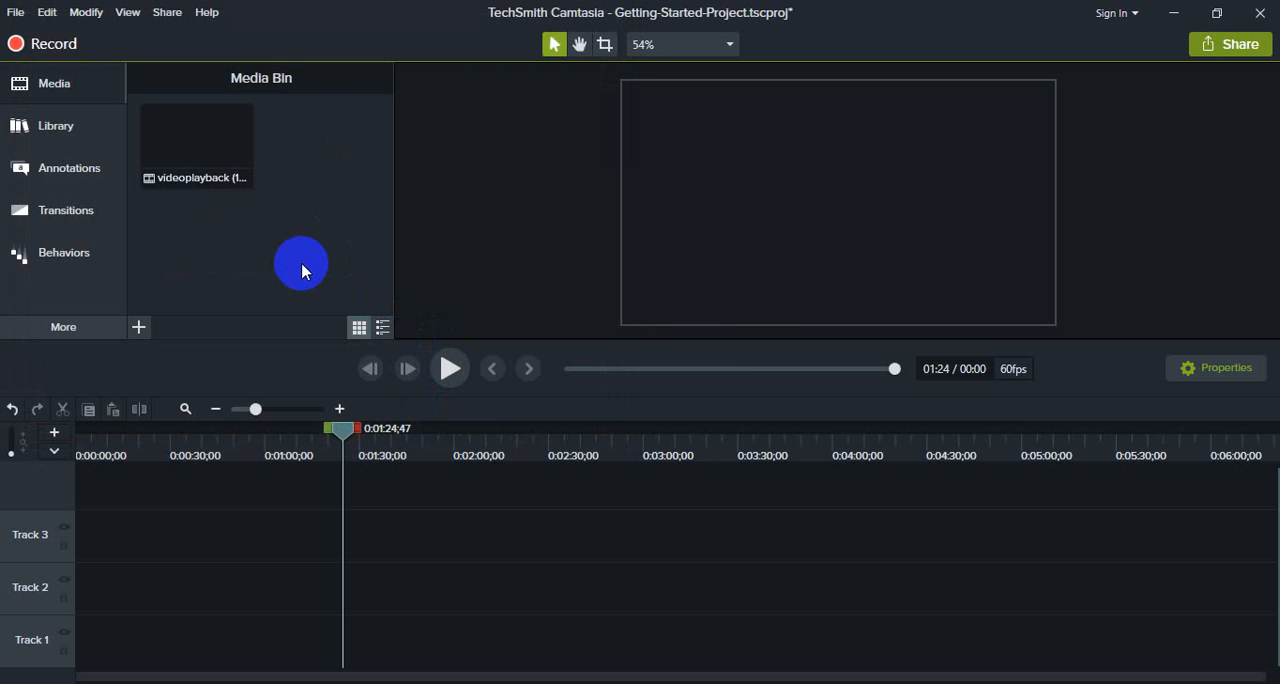
Step: Bring videoplayback (17) from the Downloads folder window to the start of Track 3, and delete that clip from the timeline
click(1172, 18)
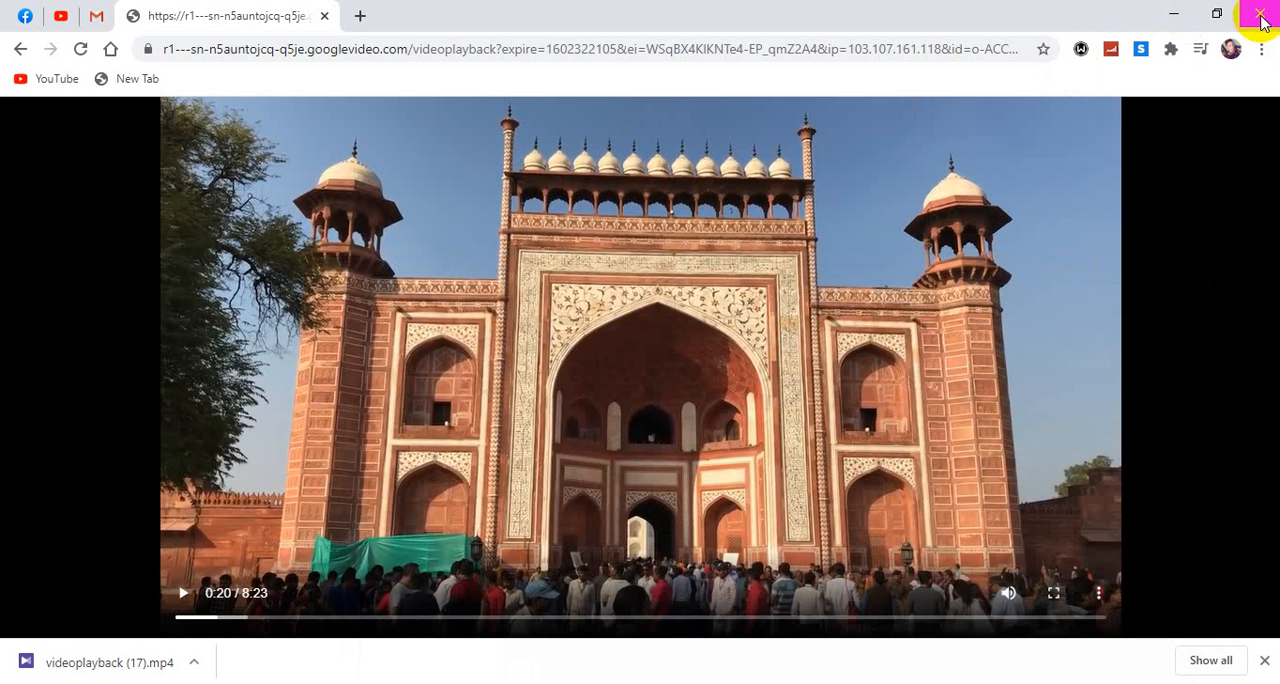
click(1174, 14)
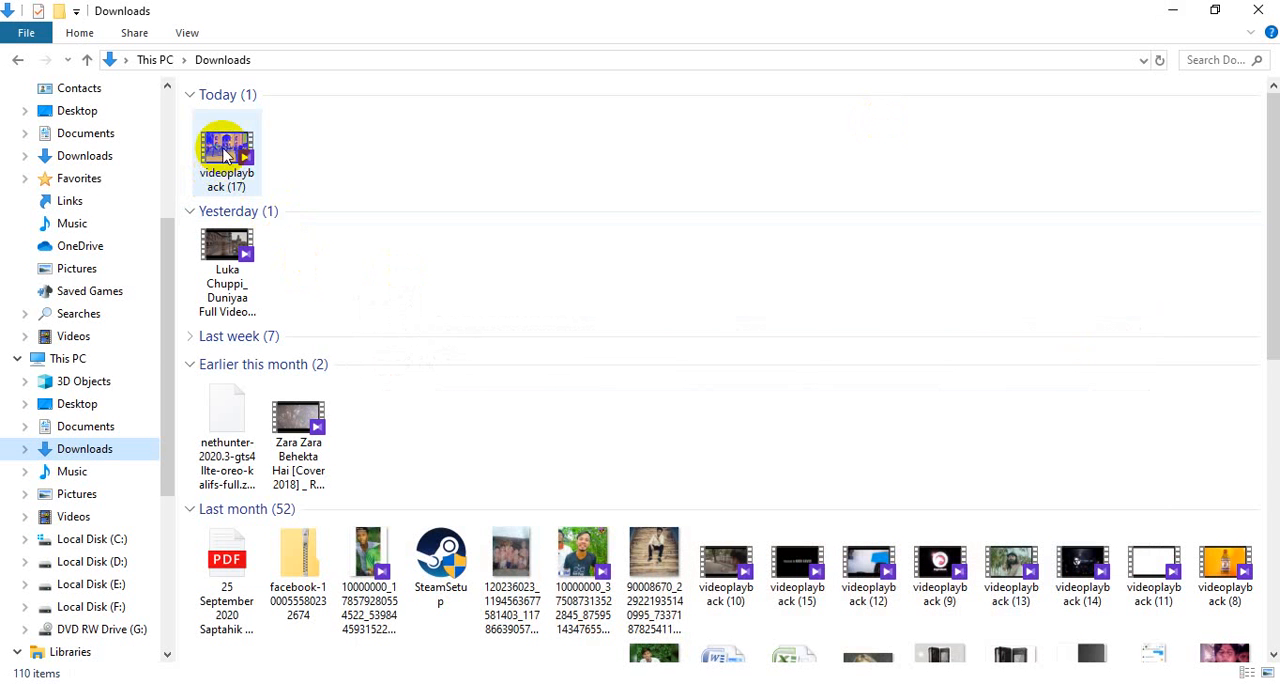
drag(226, 150, 271, 364)
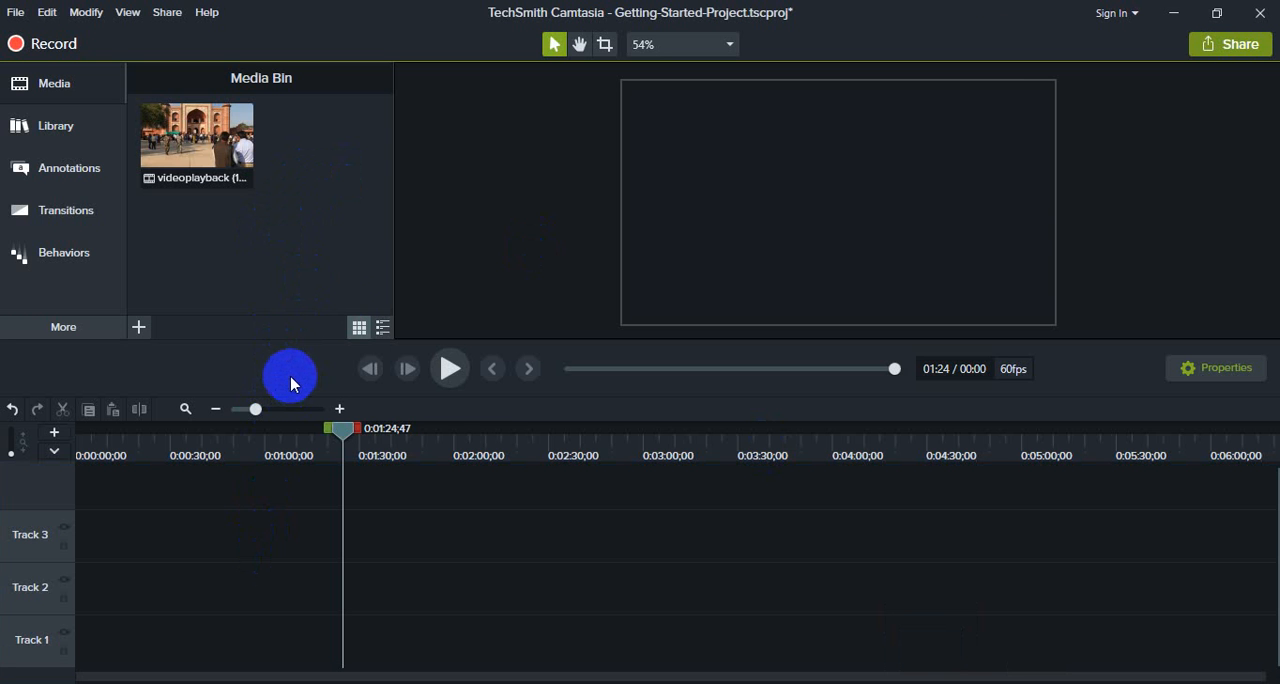
click(1174, 13)
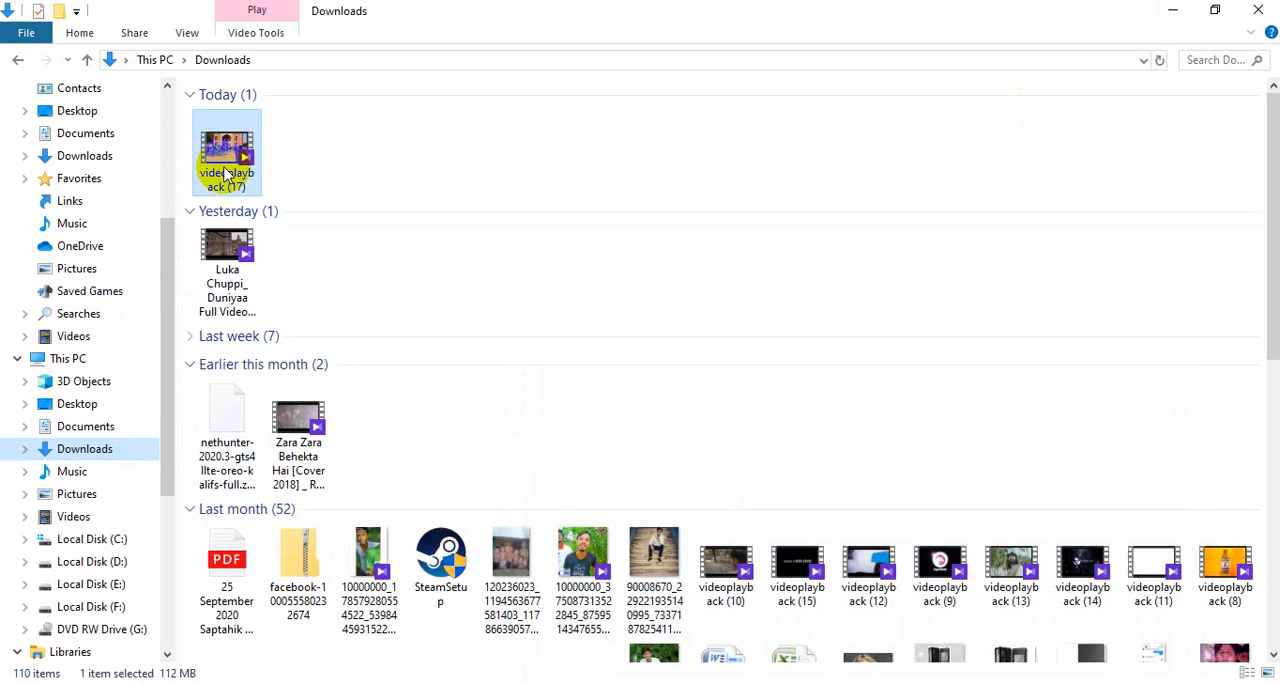
drag(226, 175, 240, 551)
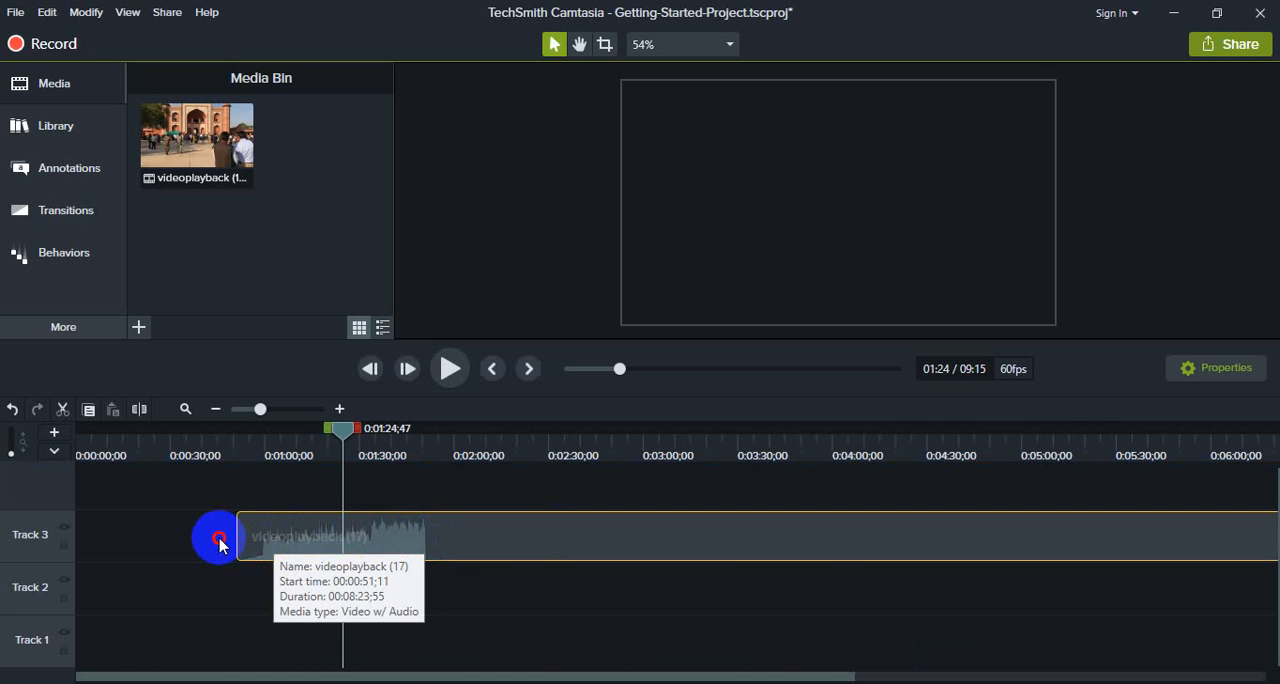
drag(220, 541, 115, 538)
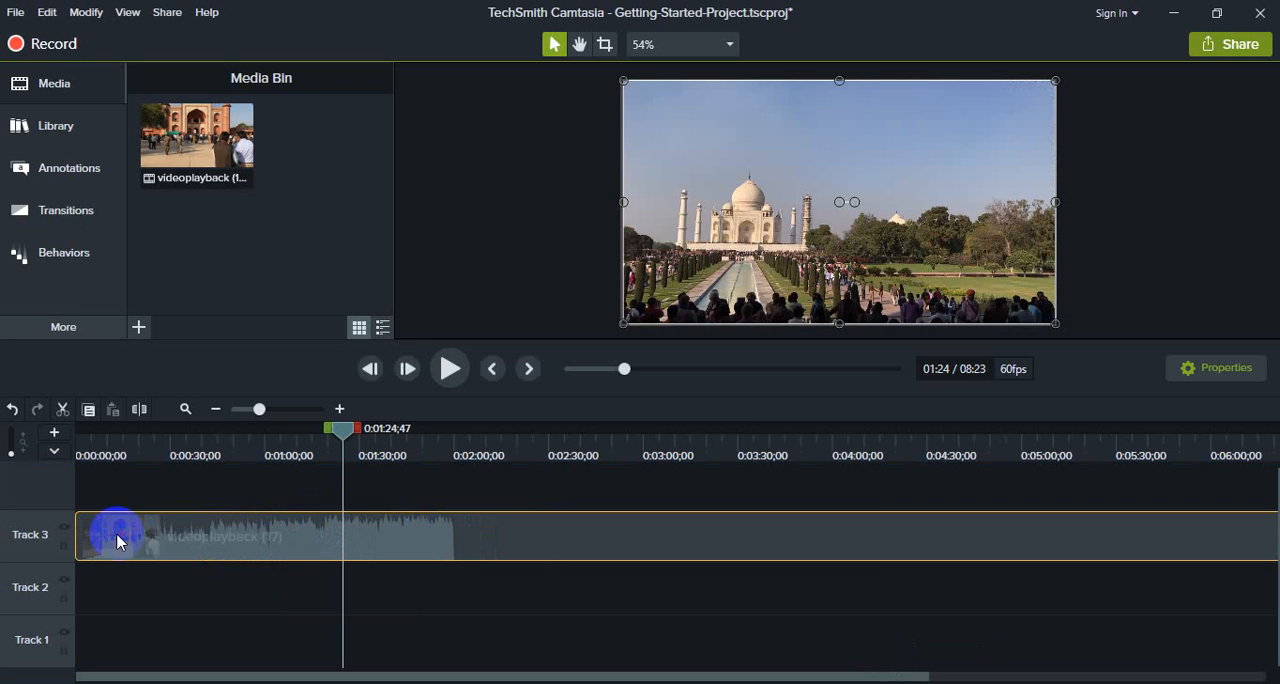
key(Delete)
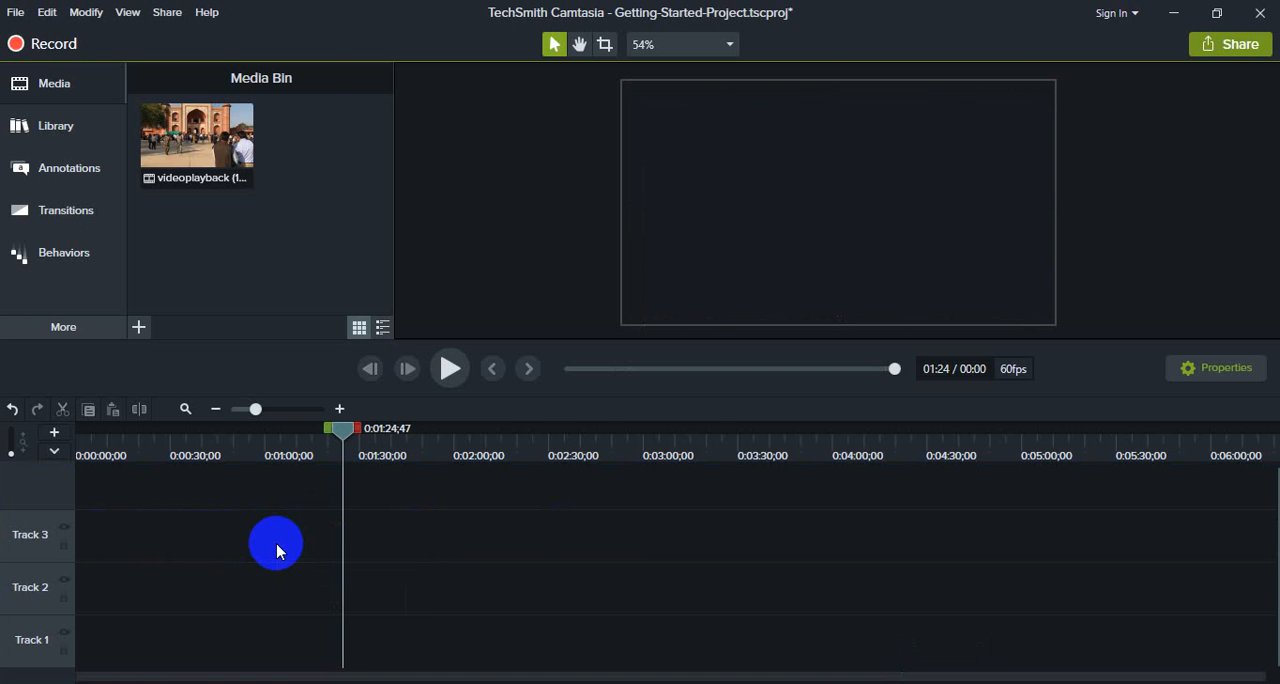
Step: Import the Luka Chuppi_ Duniyaa Full Video Song file from Downloads into the Media Bin
click(181, 142)
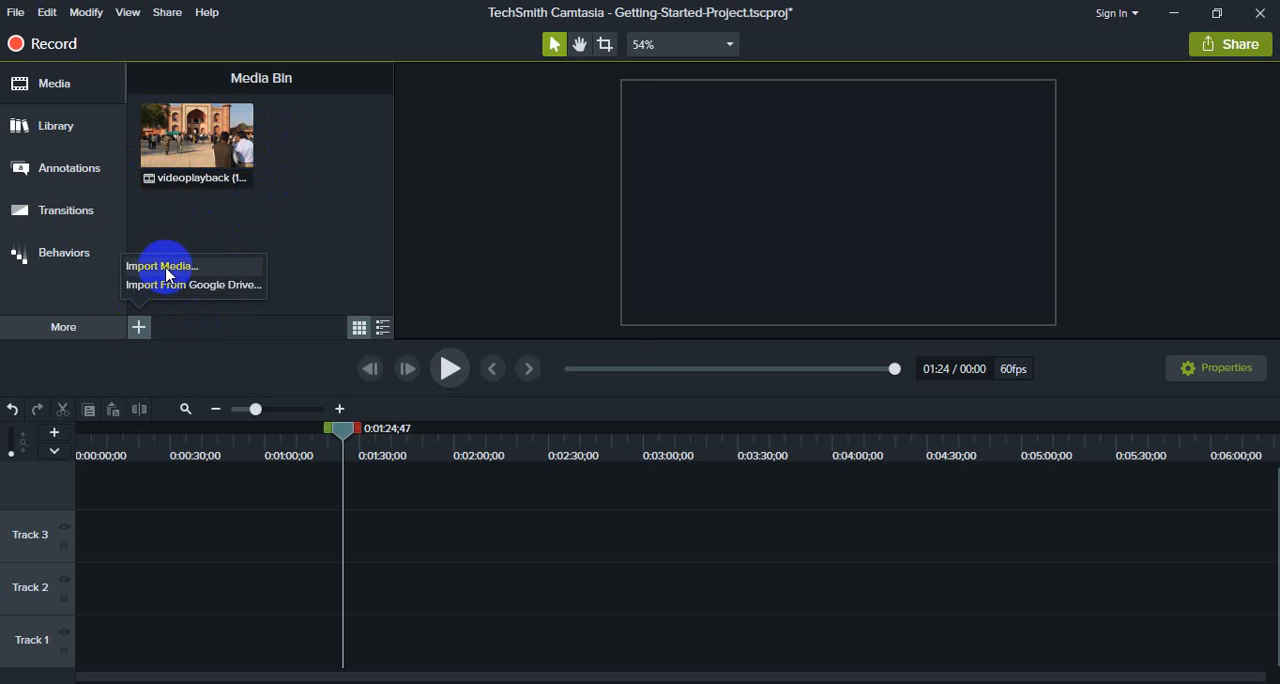
click(166, 268)
click(205, 290)
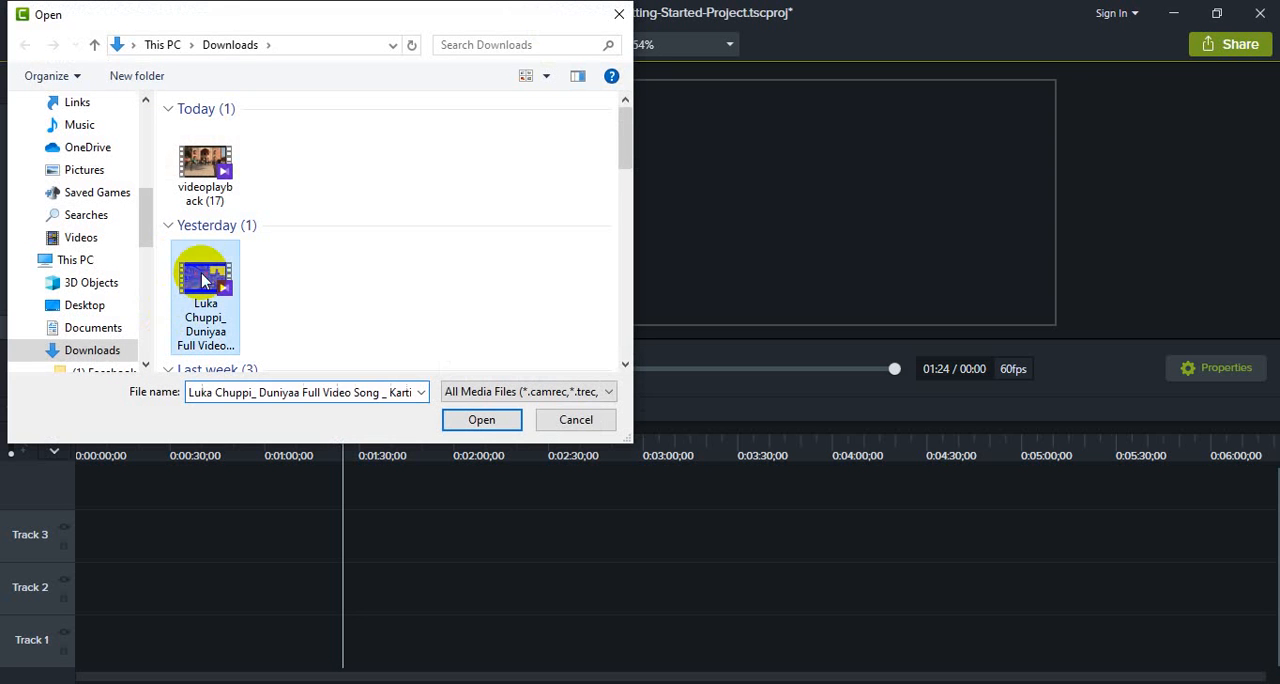
click(491, 418)
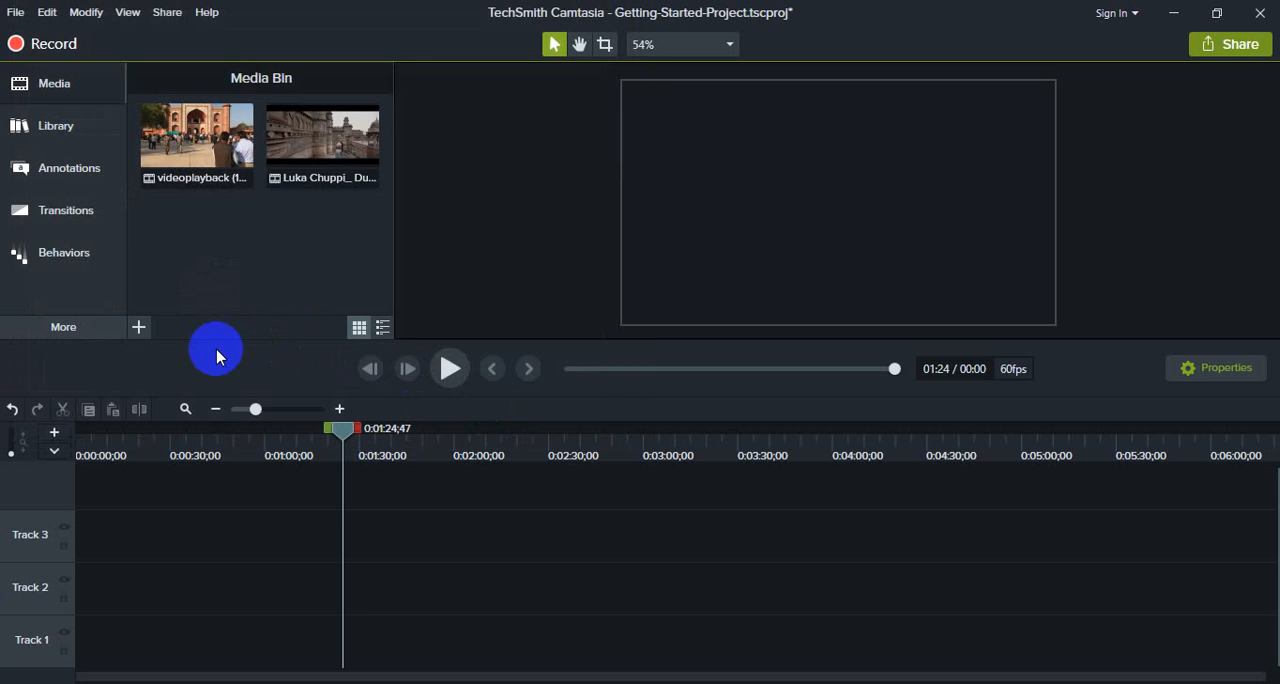
Step: Import the Zara Zara Behekta Hai [Cover 2018] video from Downloads into the Media Bin
click(139, 328)
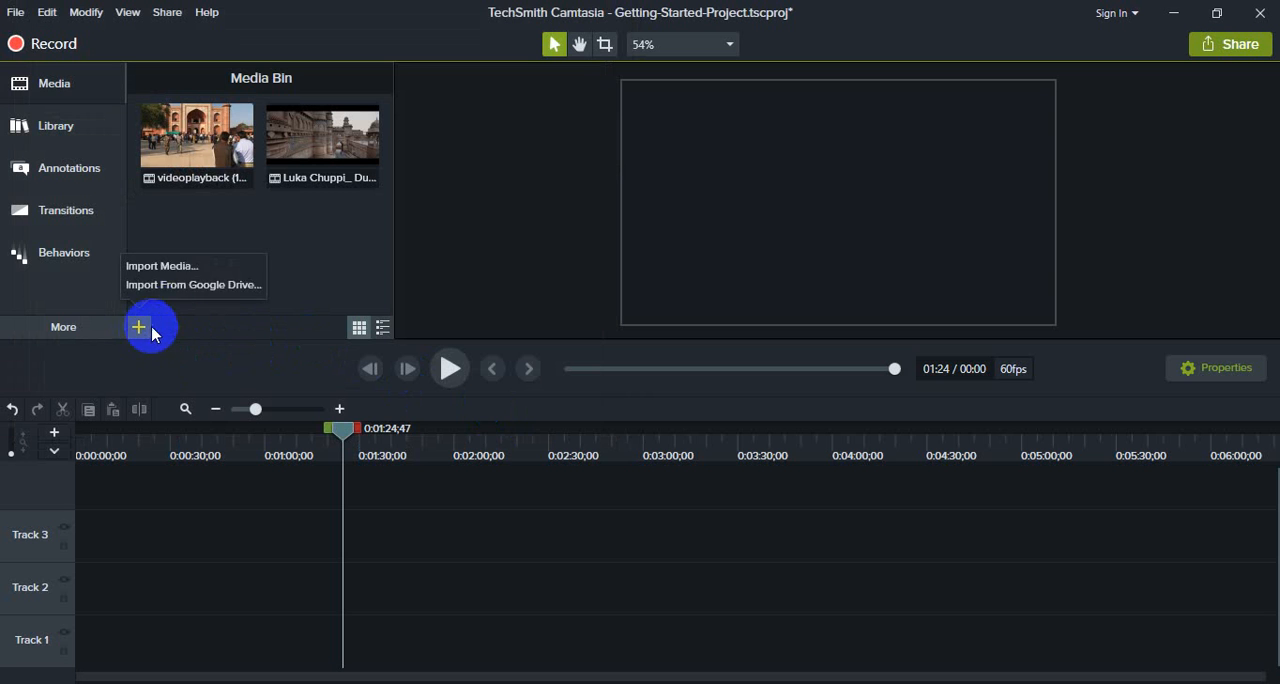
click(176, 268)
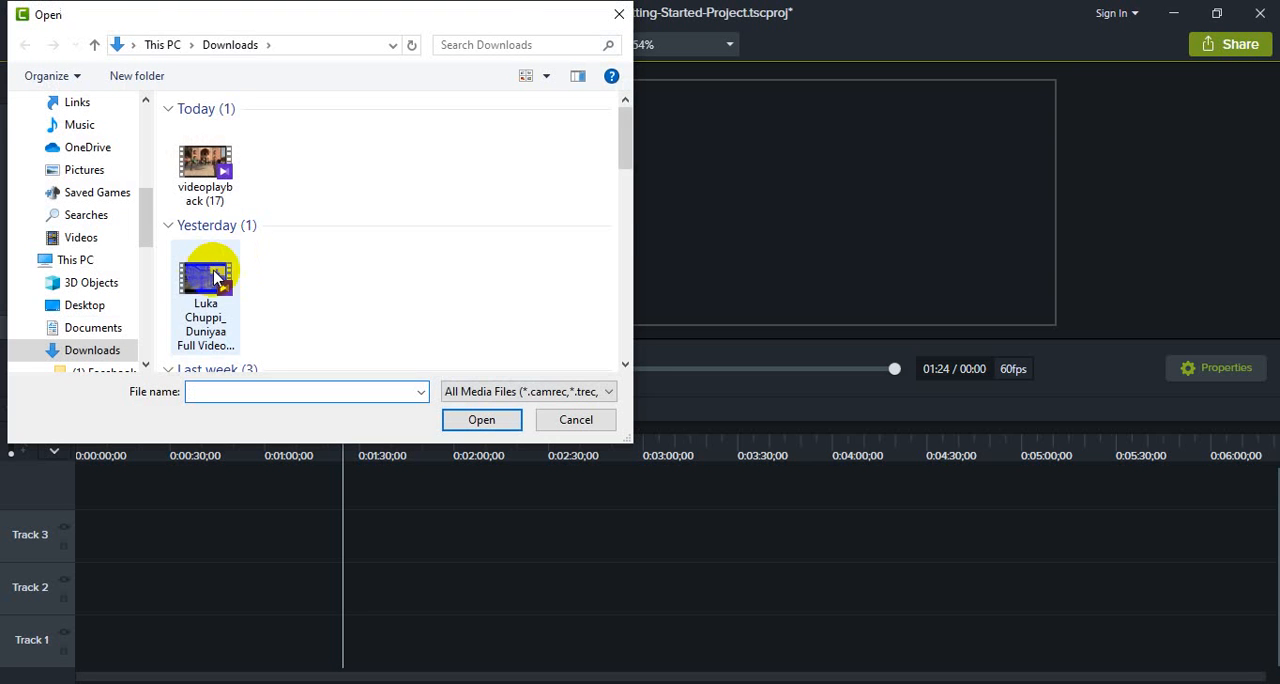
scroll(210, 280, down, 3)
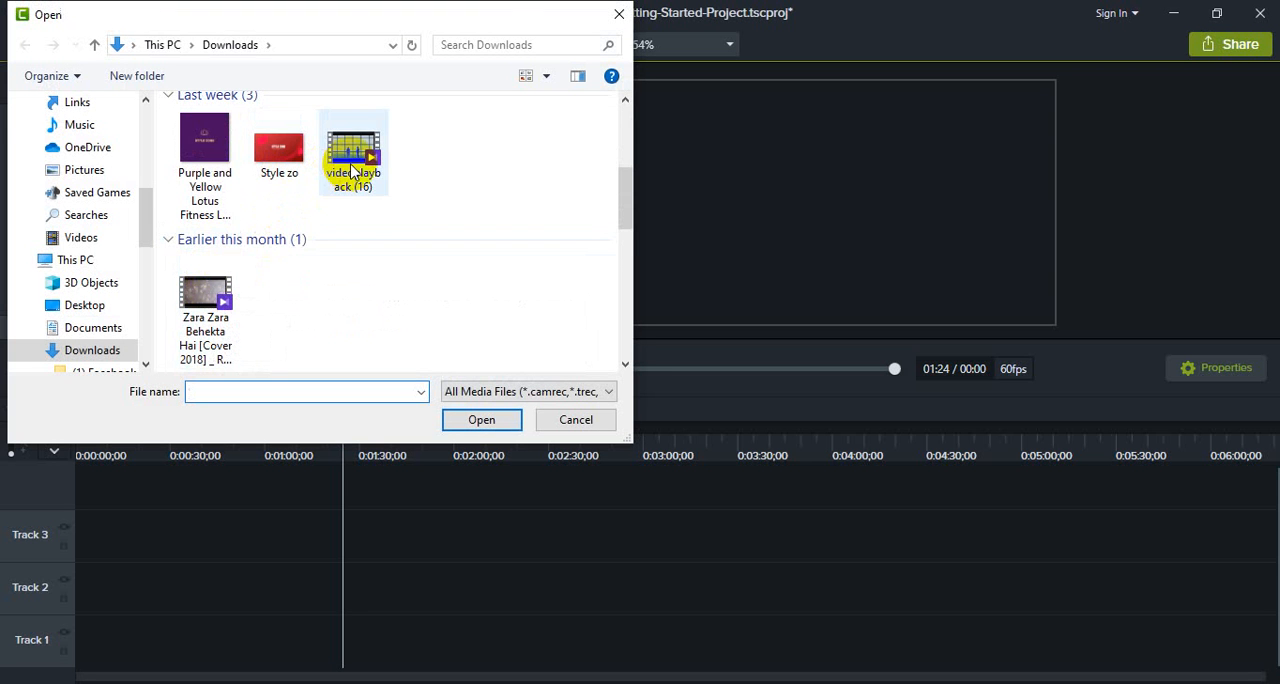
click(204, 314)
click(478, 420)
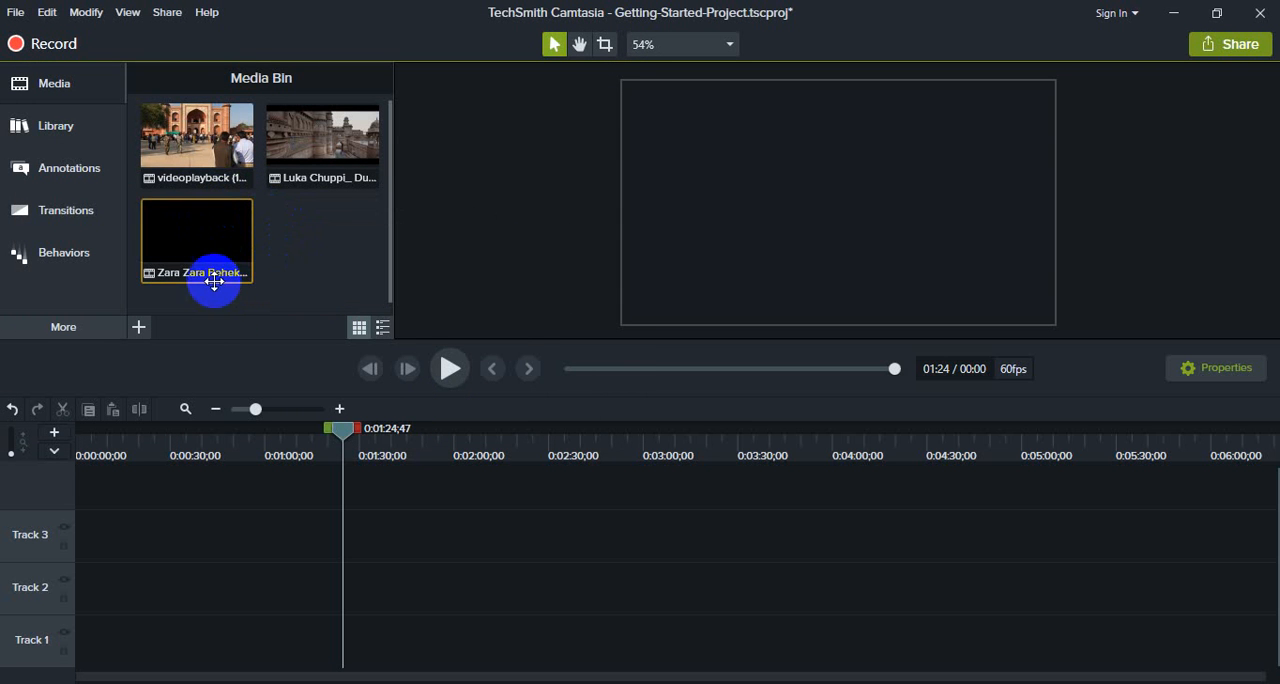
Step: Place videoplayback (17) from the Media Bin at the start of Track 2, and briefly preview it to about 0:01:31
click(190, 151)
drag(187, 135, 72, 576)
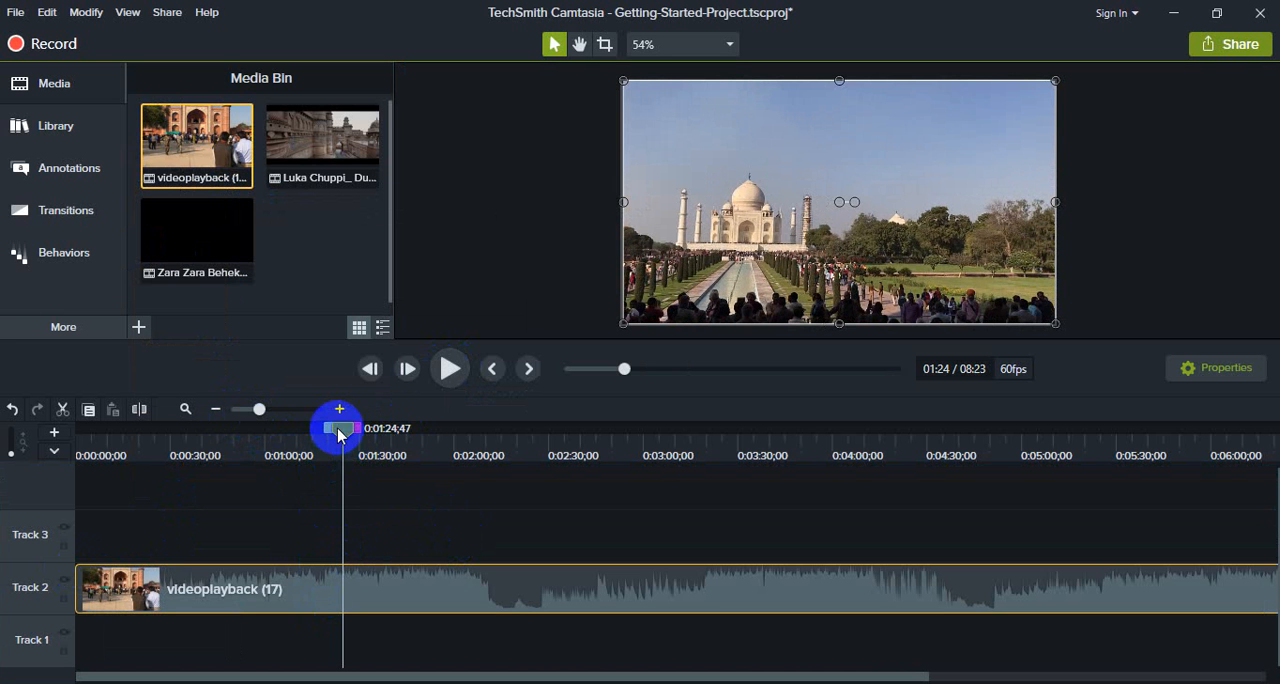
drag(342, 430, 378, 448)
click(450, 368)
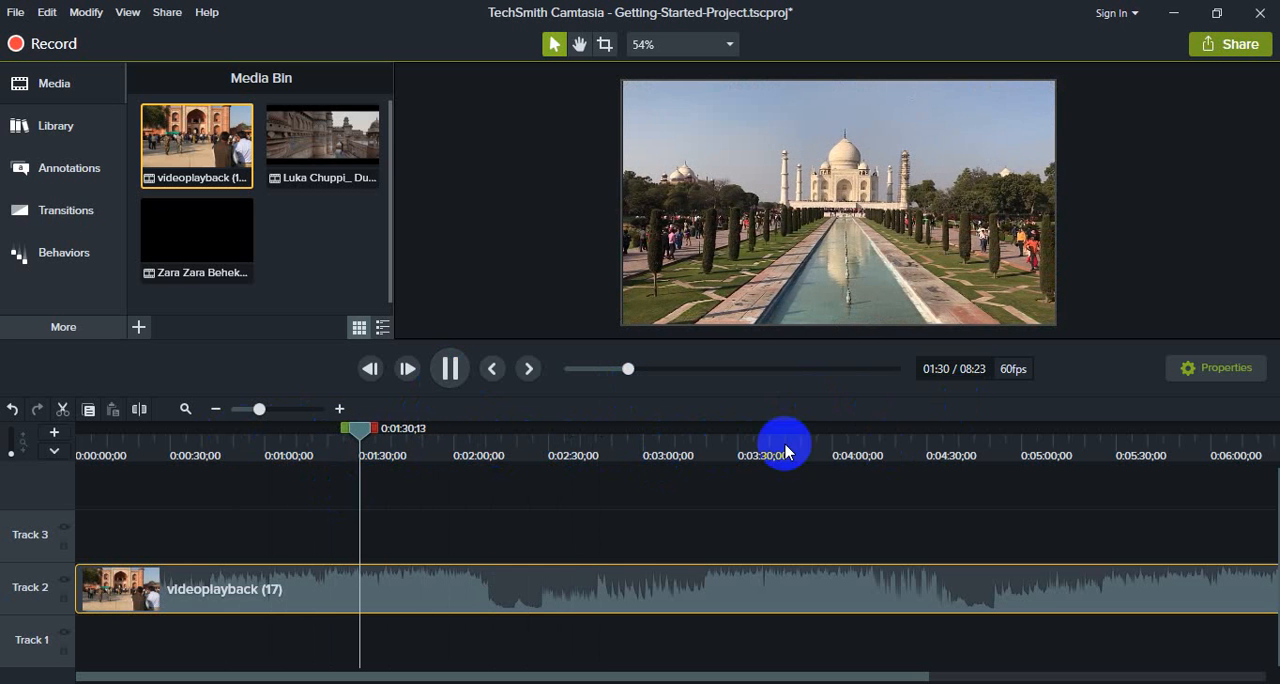
click(452, 370)
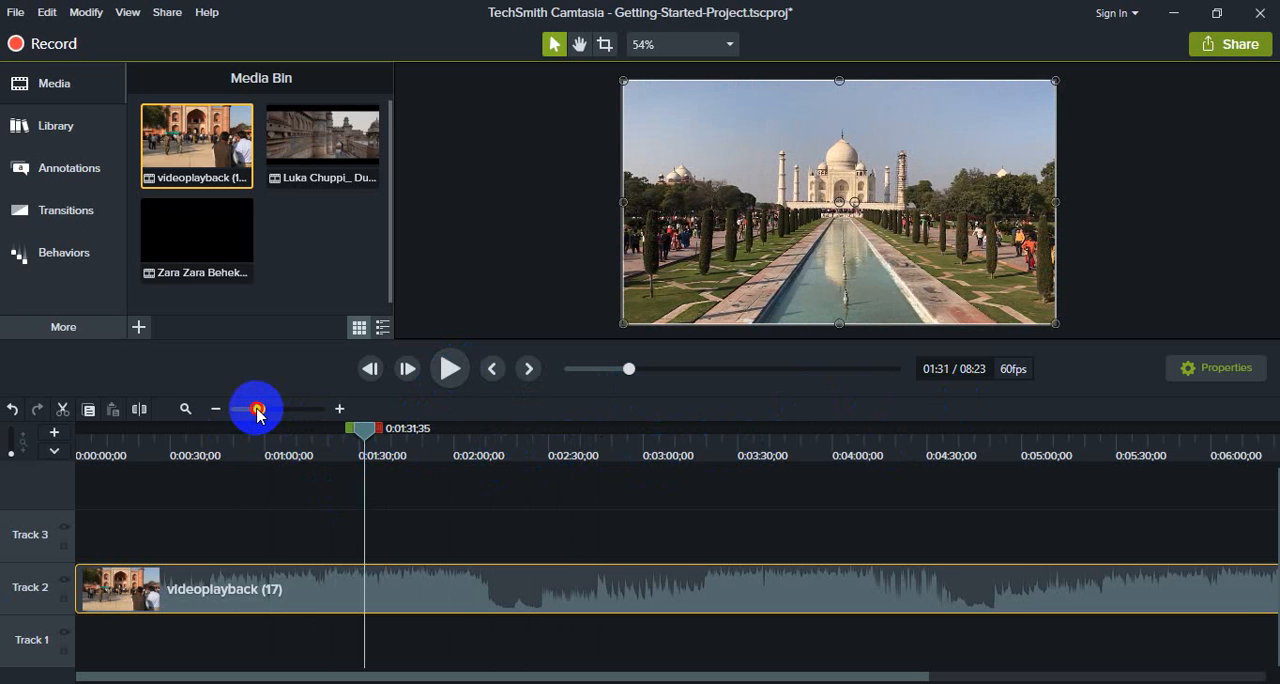
Step: Split the videoplayback (17) clip on Track 2 at 0:02:11;05
drag(257, 413, 236, 418)
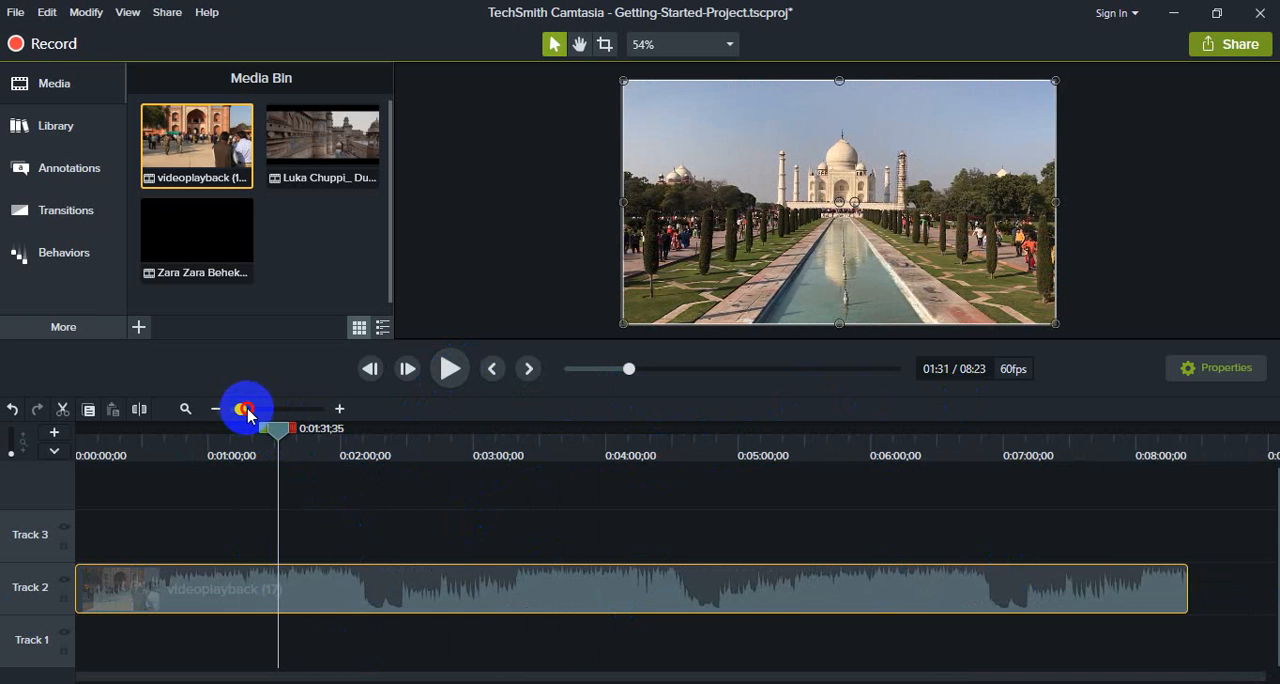
mouse_move(247, 412)
mouse_down()
mouse_move(320, 412)
mouse_move(241, 420)
mouse_up()
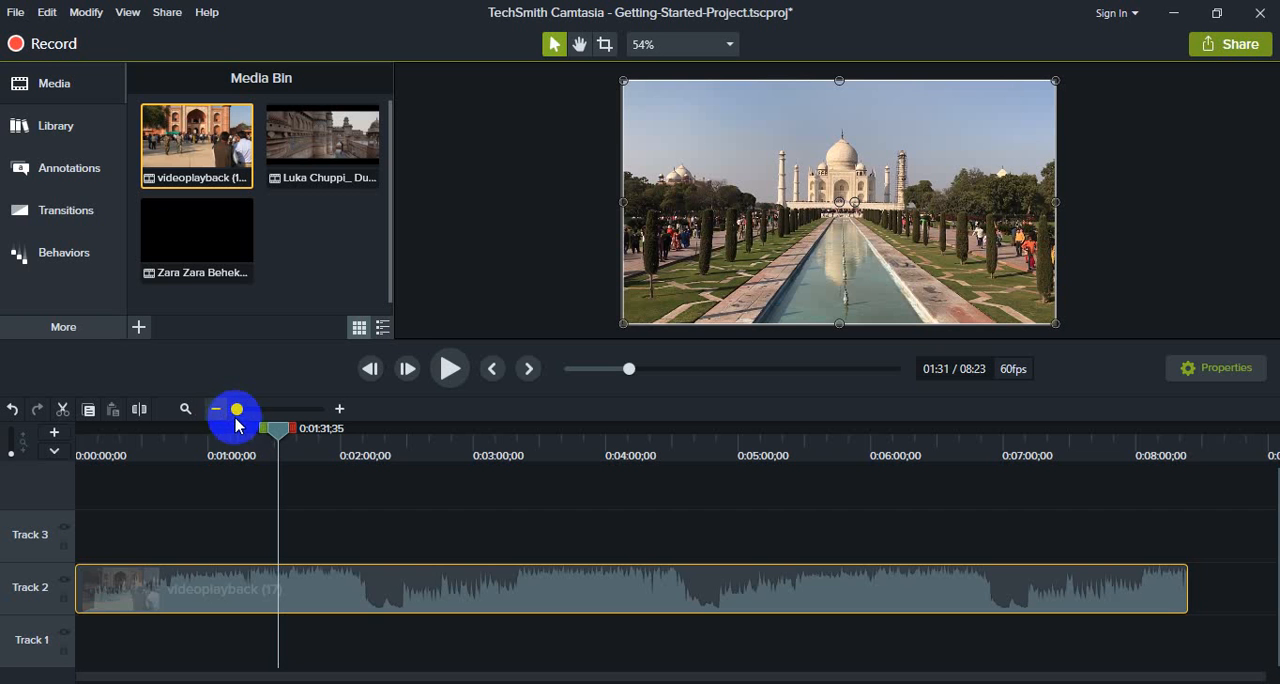
mouse_move(243, 412)
mouse_down()
mouse_move(263, 418)
mouse_move(229, 417)
mouse_up()
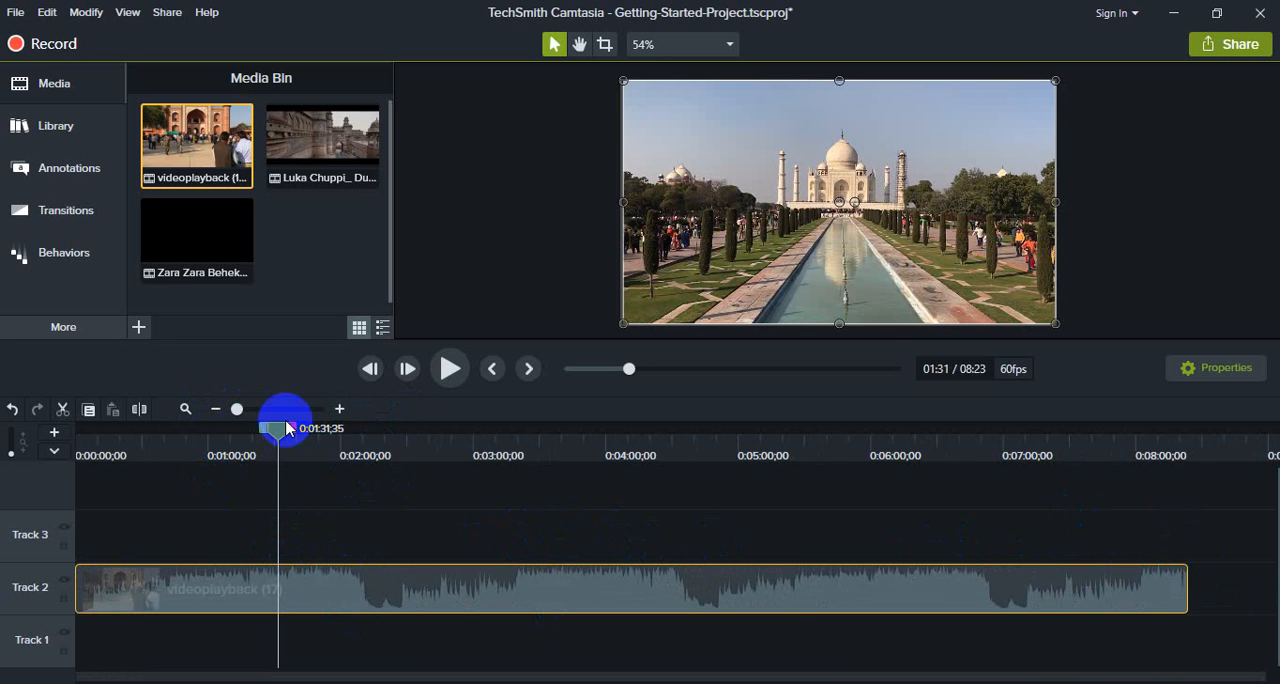
drag(280, 434, 247, 434)
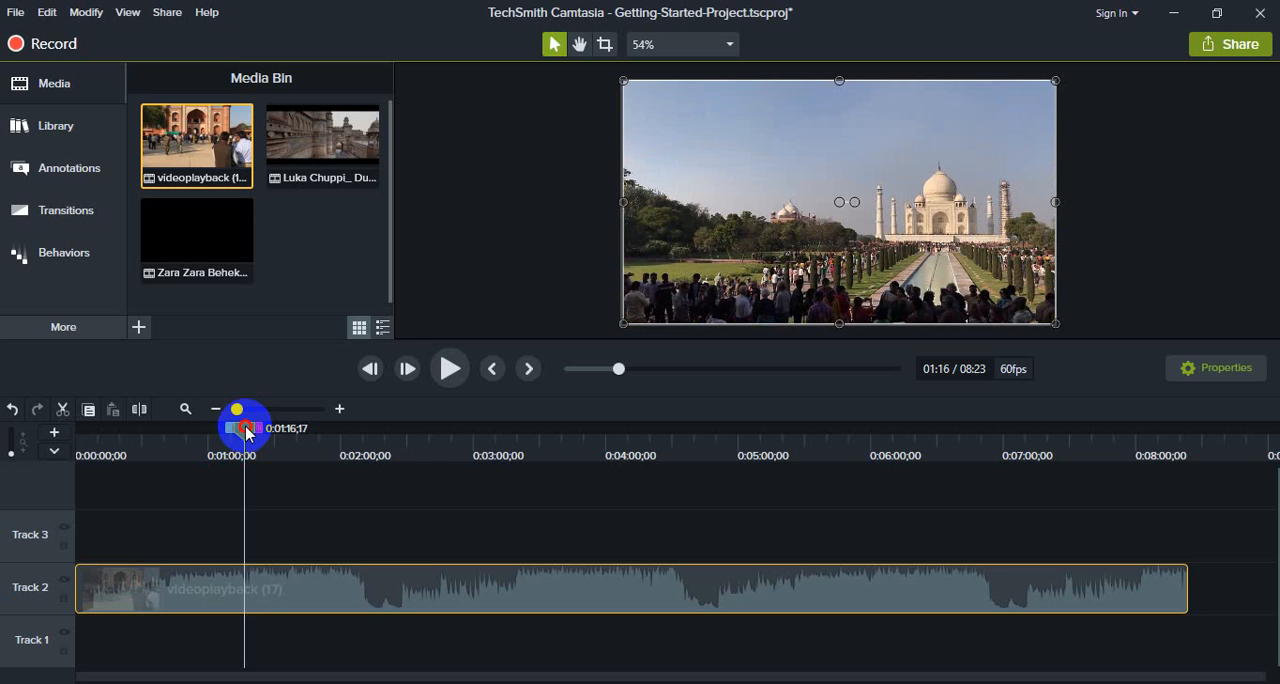
drag(247, 432, 344, 445)
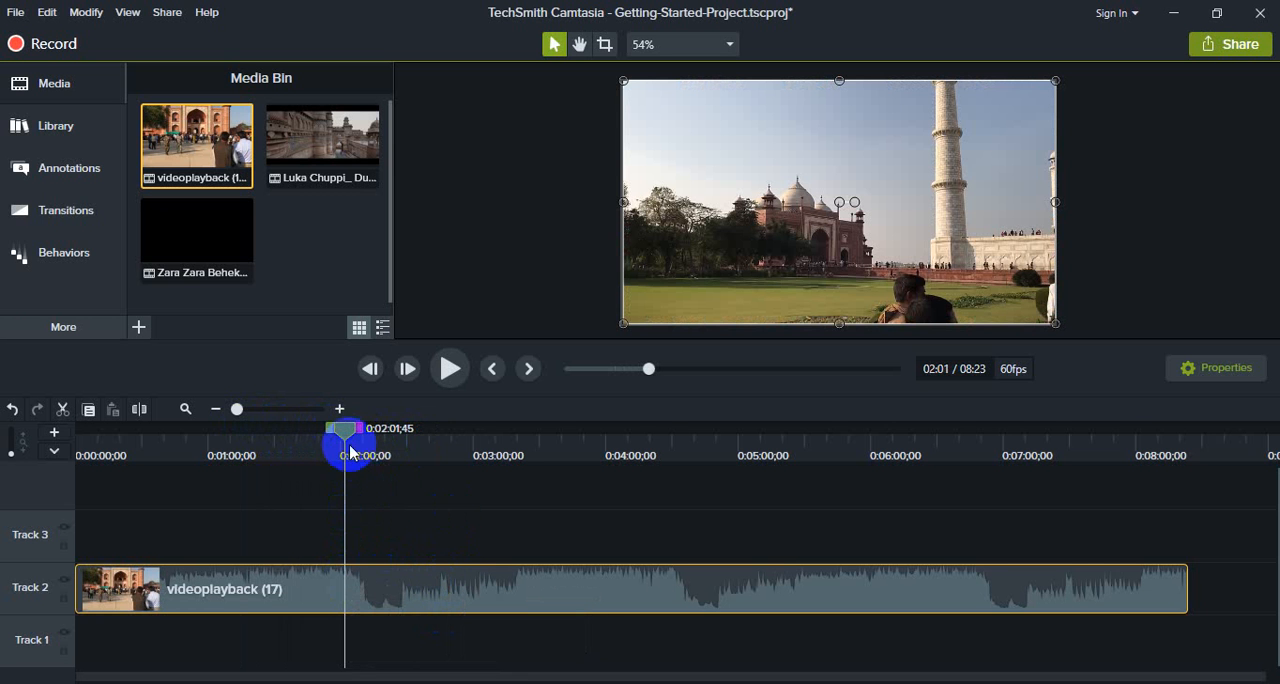
drag(342, 432, 357, 433)
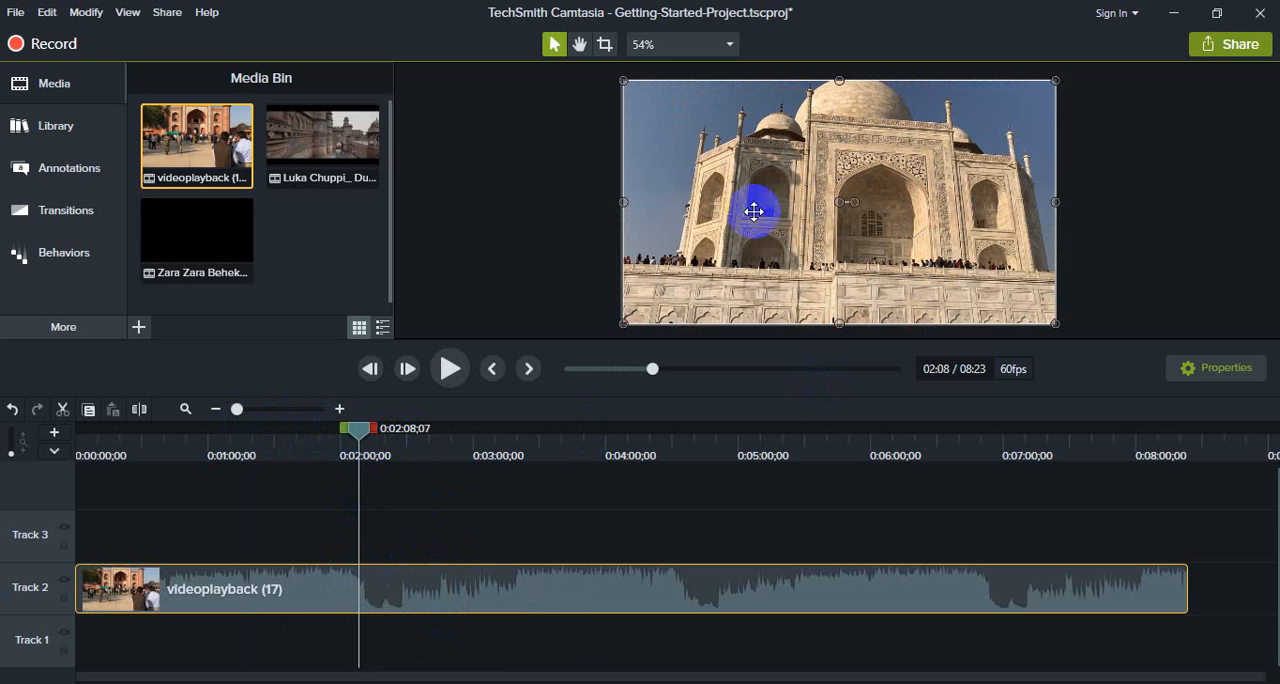
mouse_move(359, 434)
mouse_down()
mouse_move(386, 432)
mouse_move(366, 432)
mouse_up()
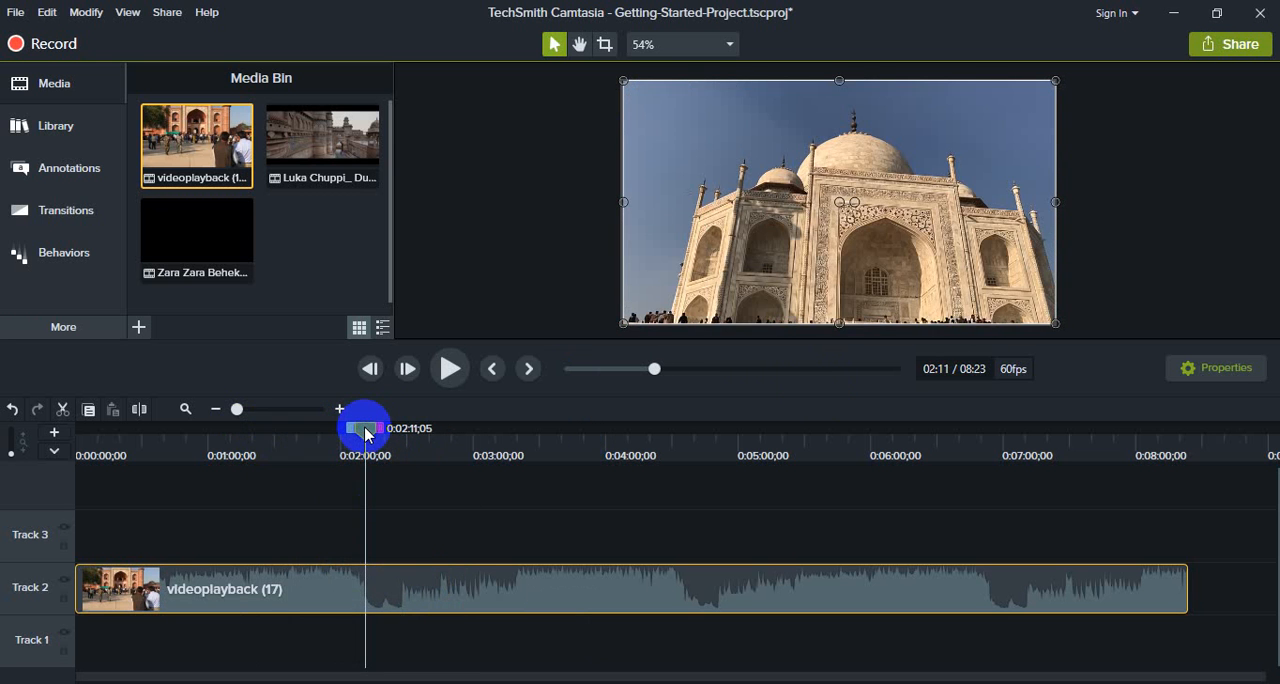
click(141, 411)
click(356, 537)
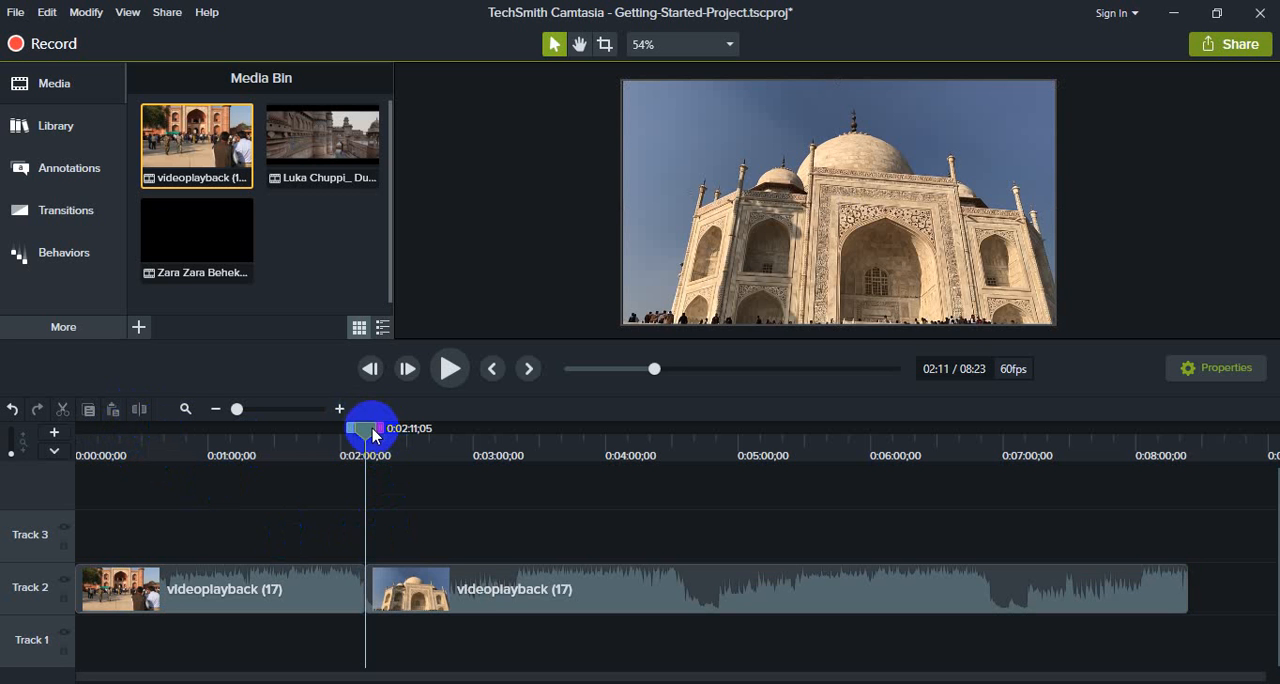
Step: Split the second Track 2 clip at 0:02:49;19 and delete the section between the two cuts
drag(365, 432, 449, 436)
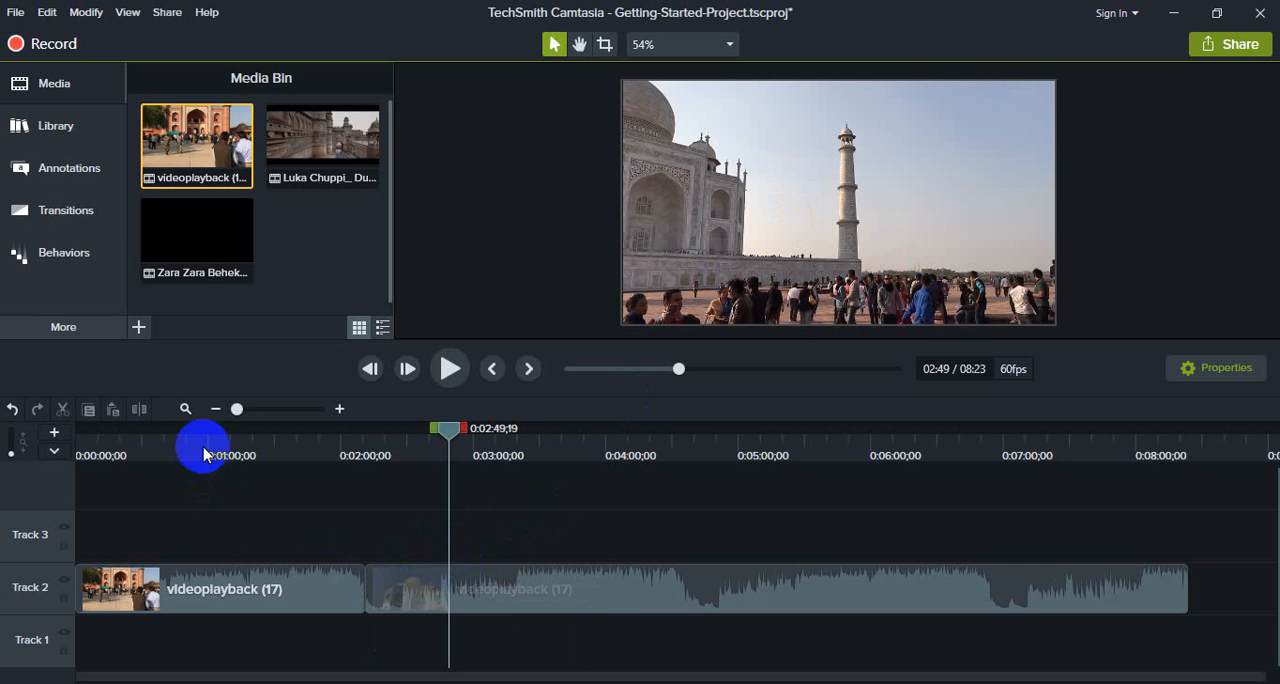
click(426, 577)
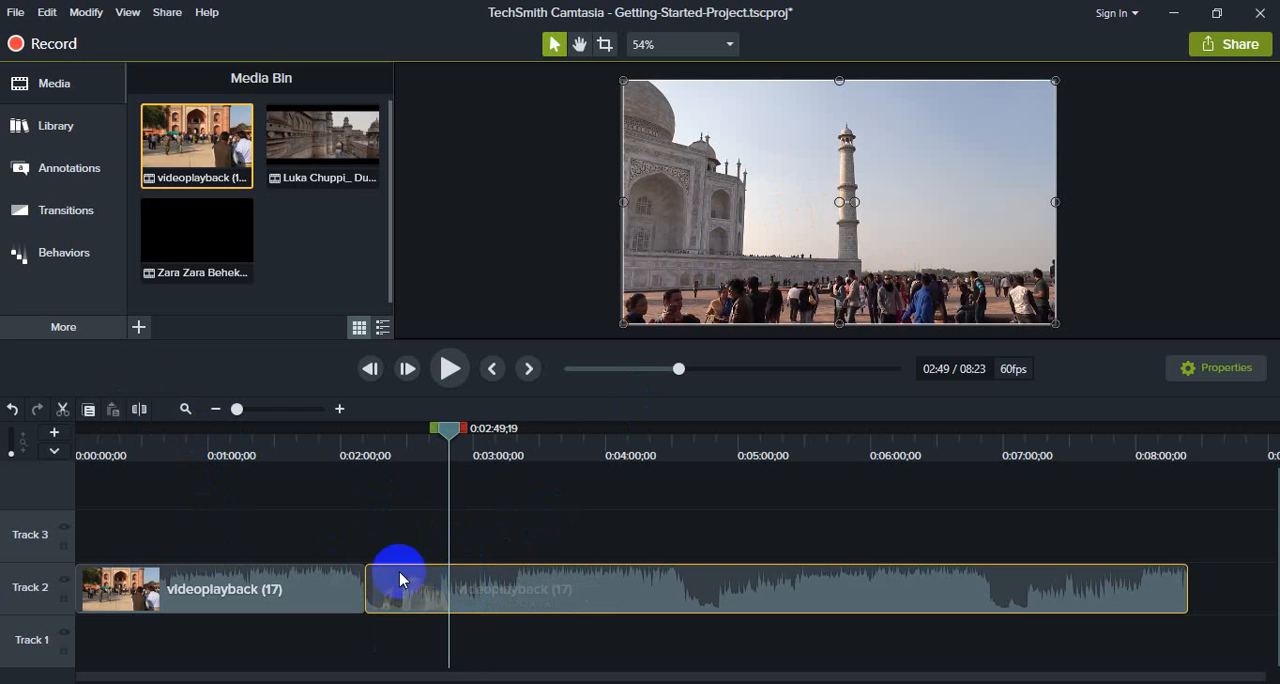
click(140, 410)
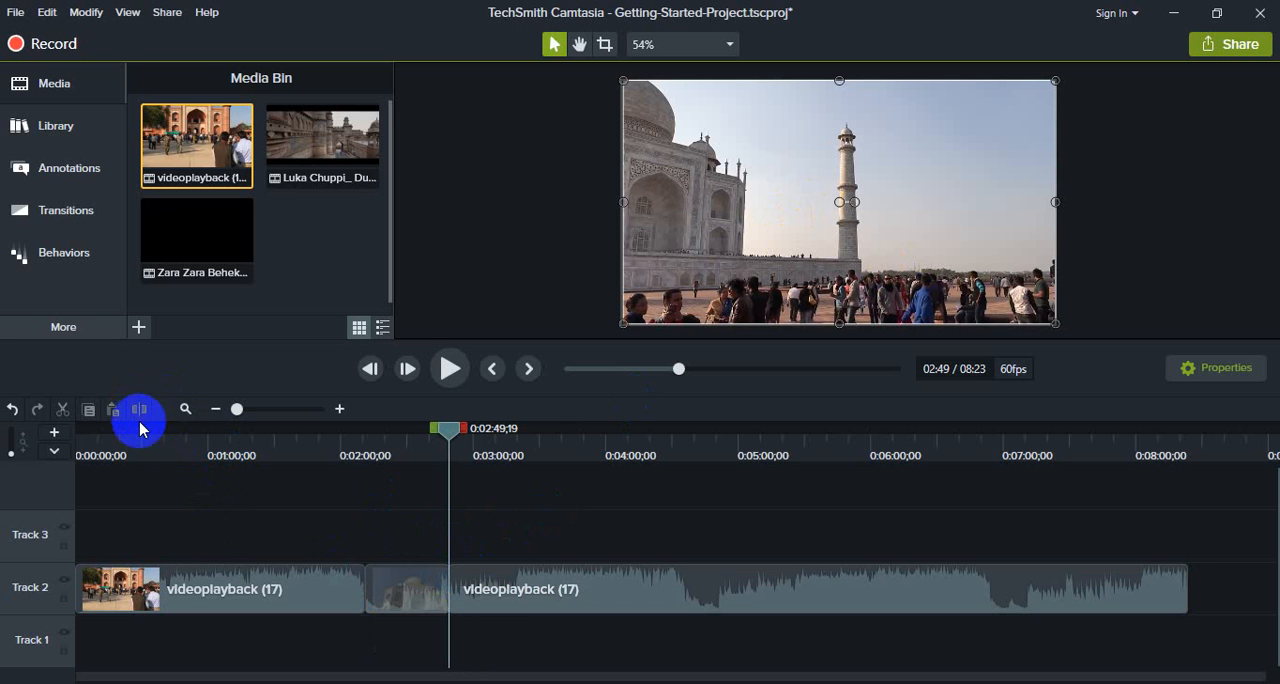
click(217, 551)
click(403, 588)
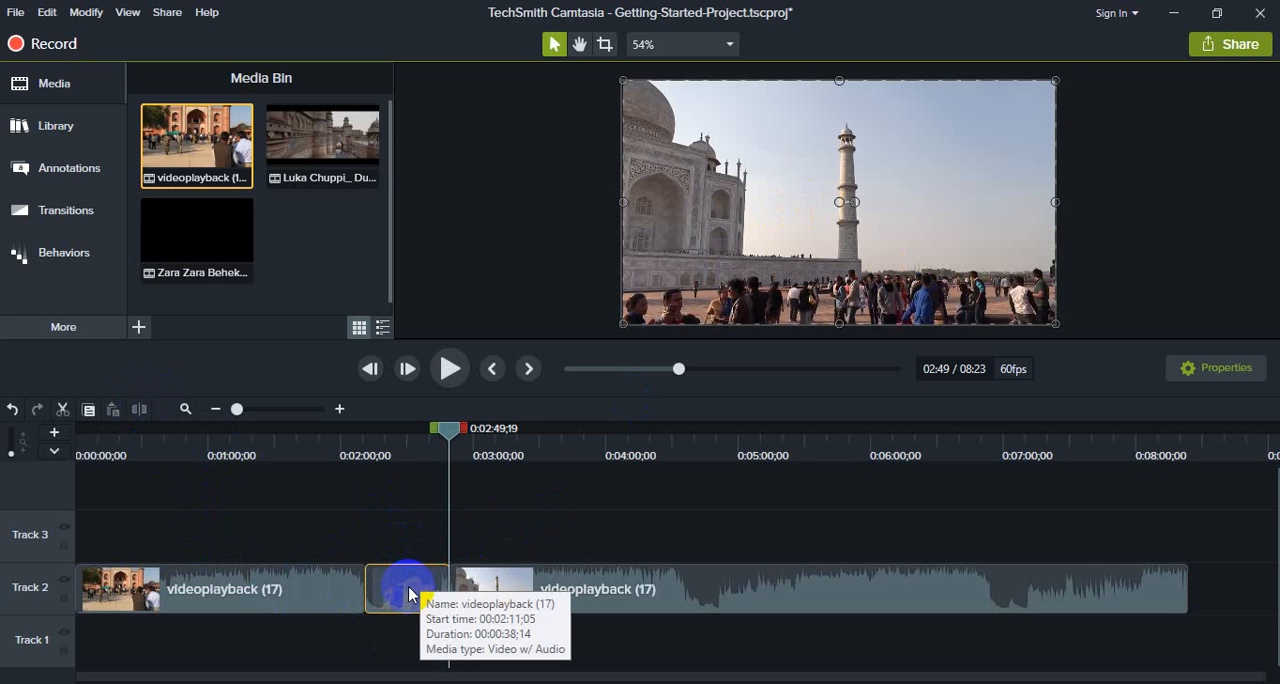
key(Delete)
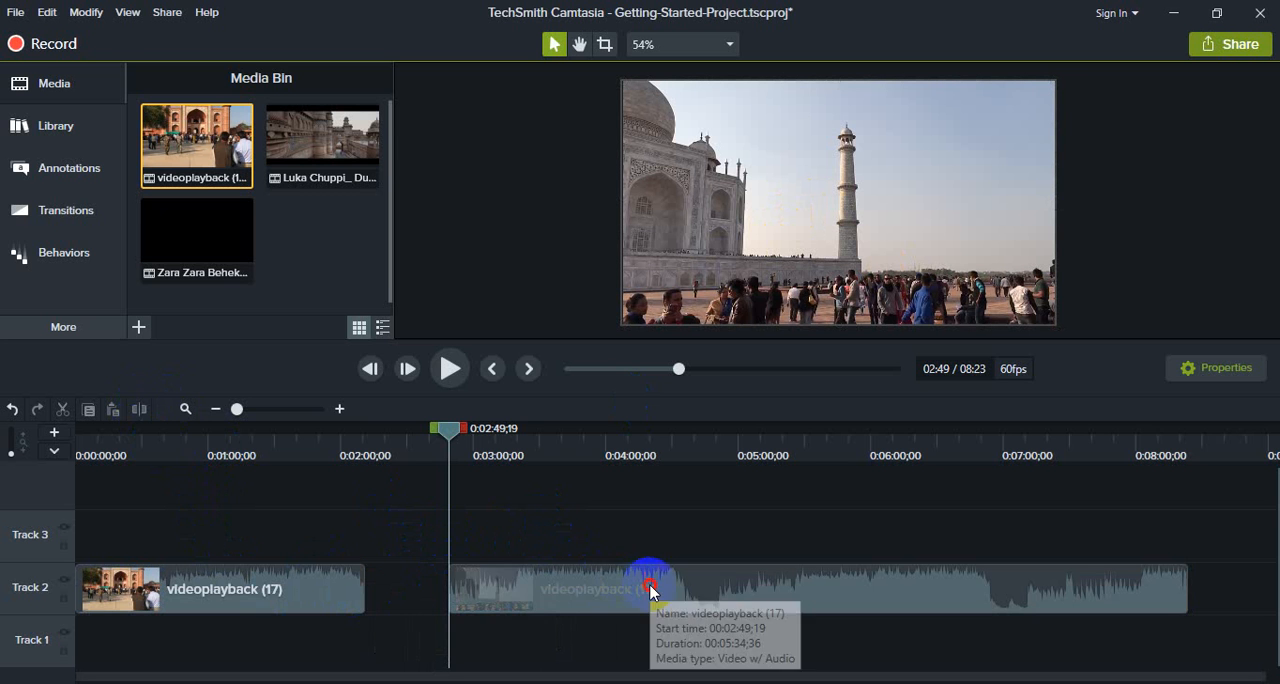
Step: Move the second Track 2 clip against the end of the first, and split off and delete everything after 0:06:17;56
drag(606, 588, 500, 597)
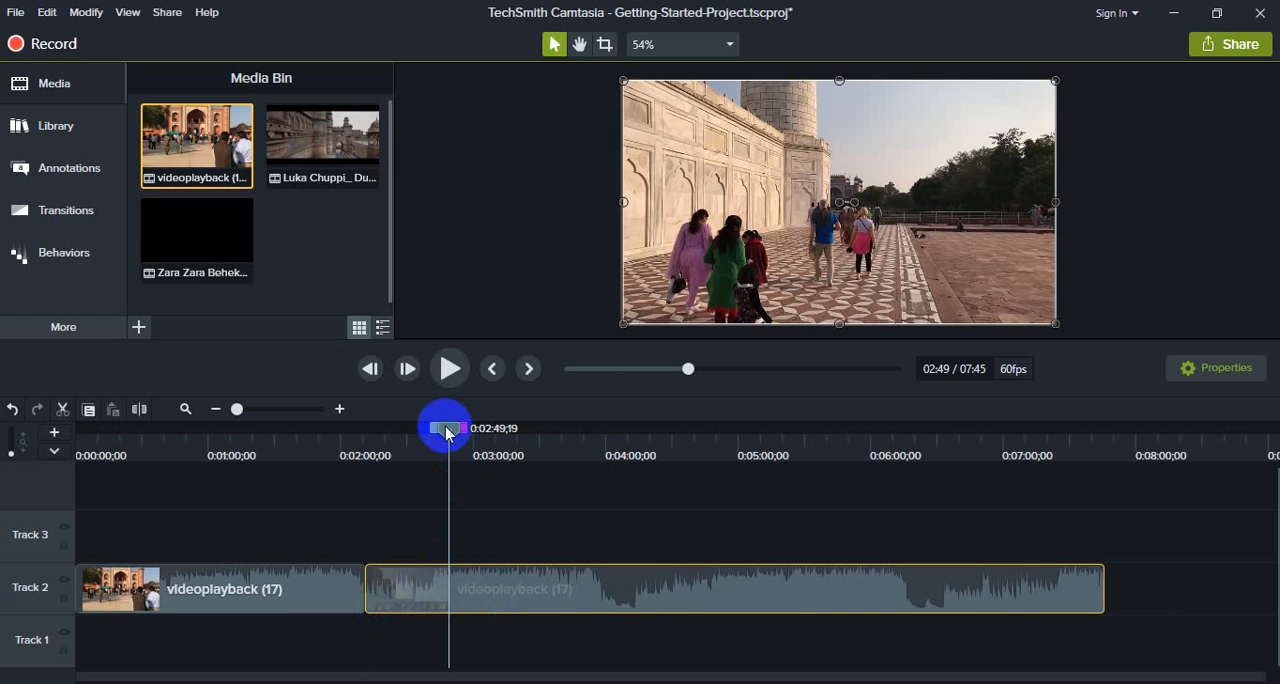
drag(446, 428, 903, 511)
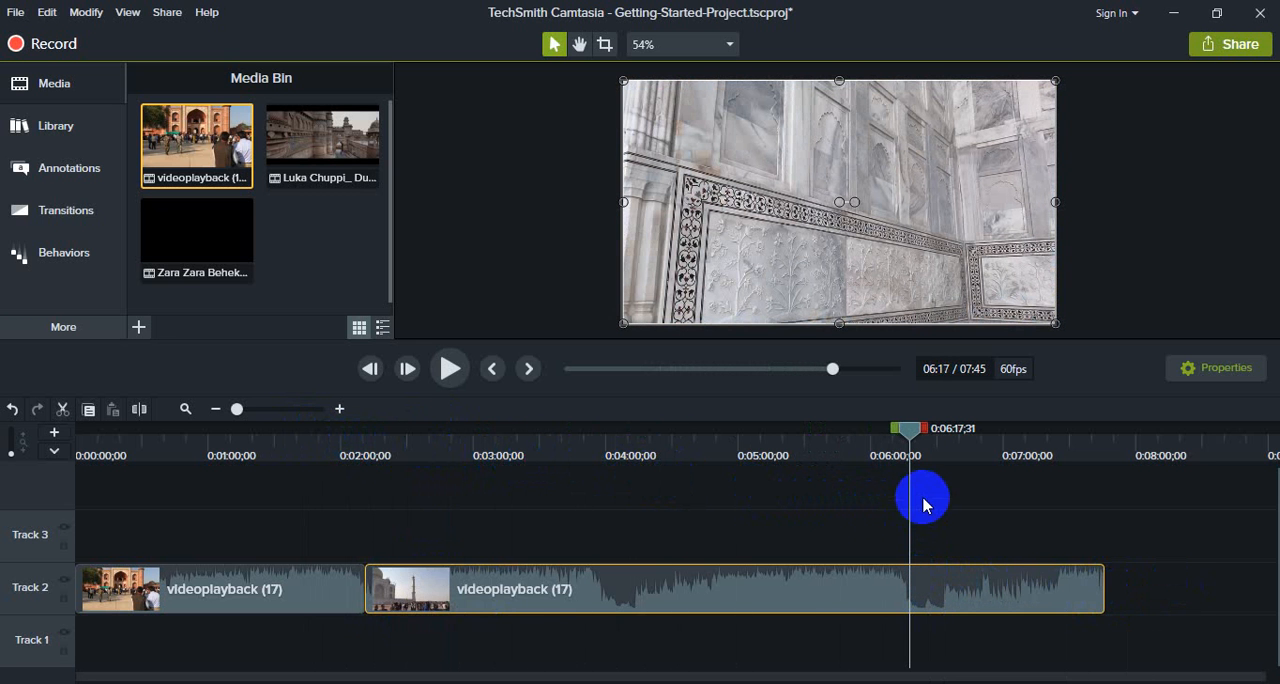
drag(905, 430, 910, 437)
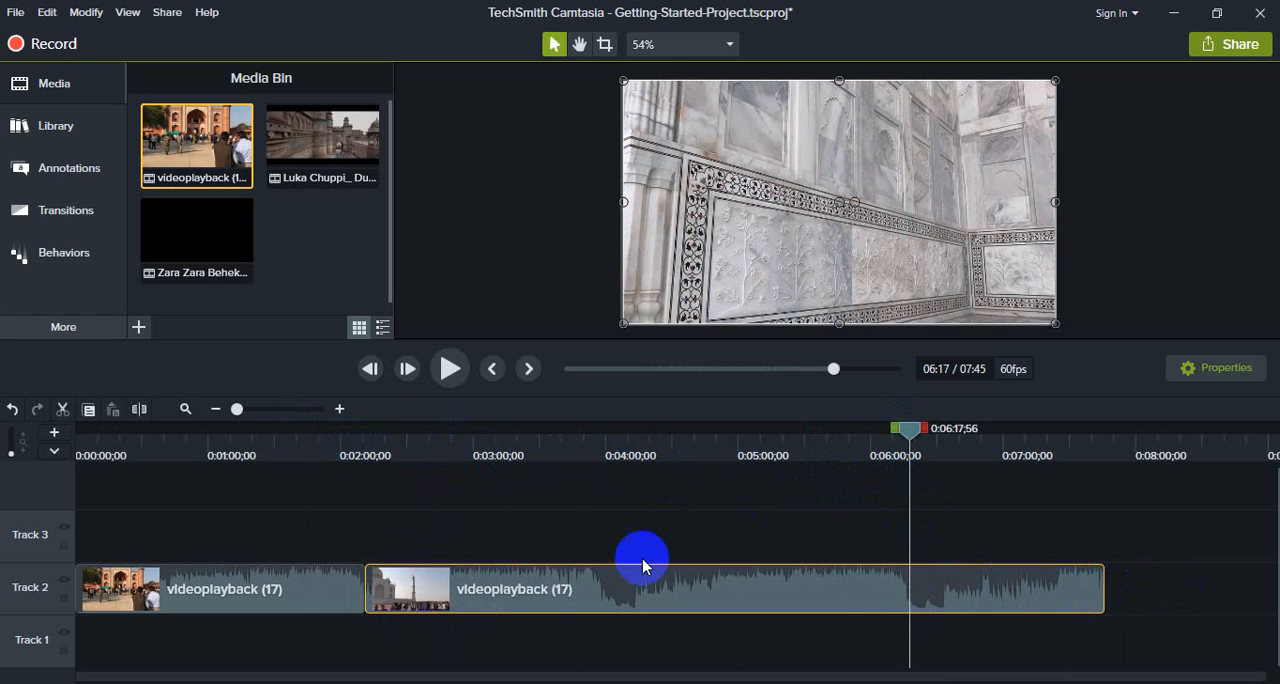
click(140, 409)
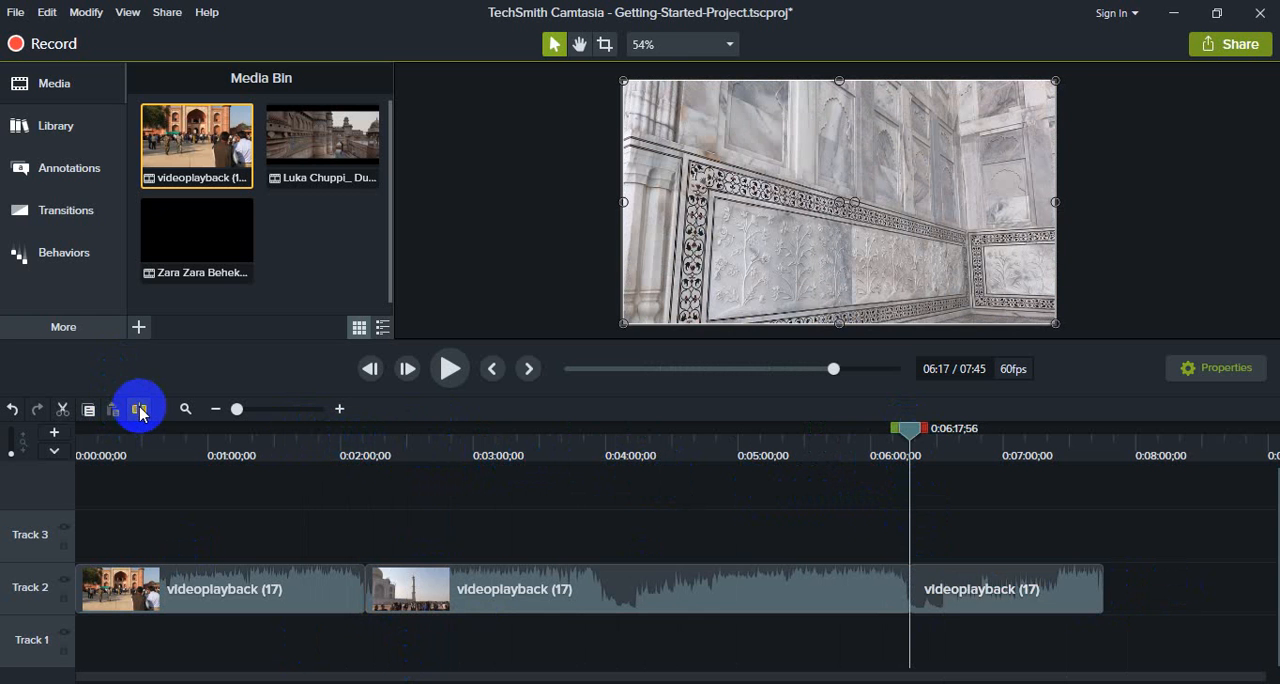
click(1006, 600)
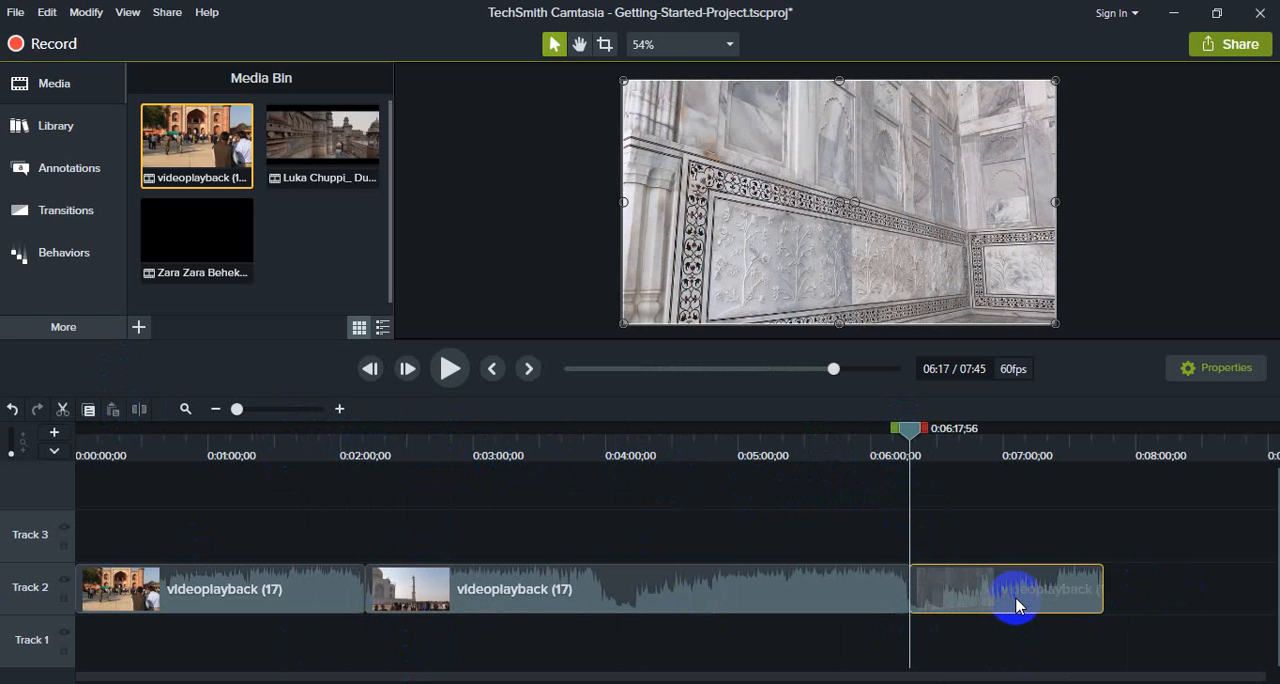
key(Delete)
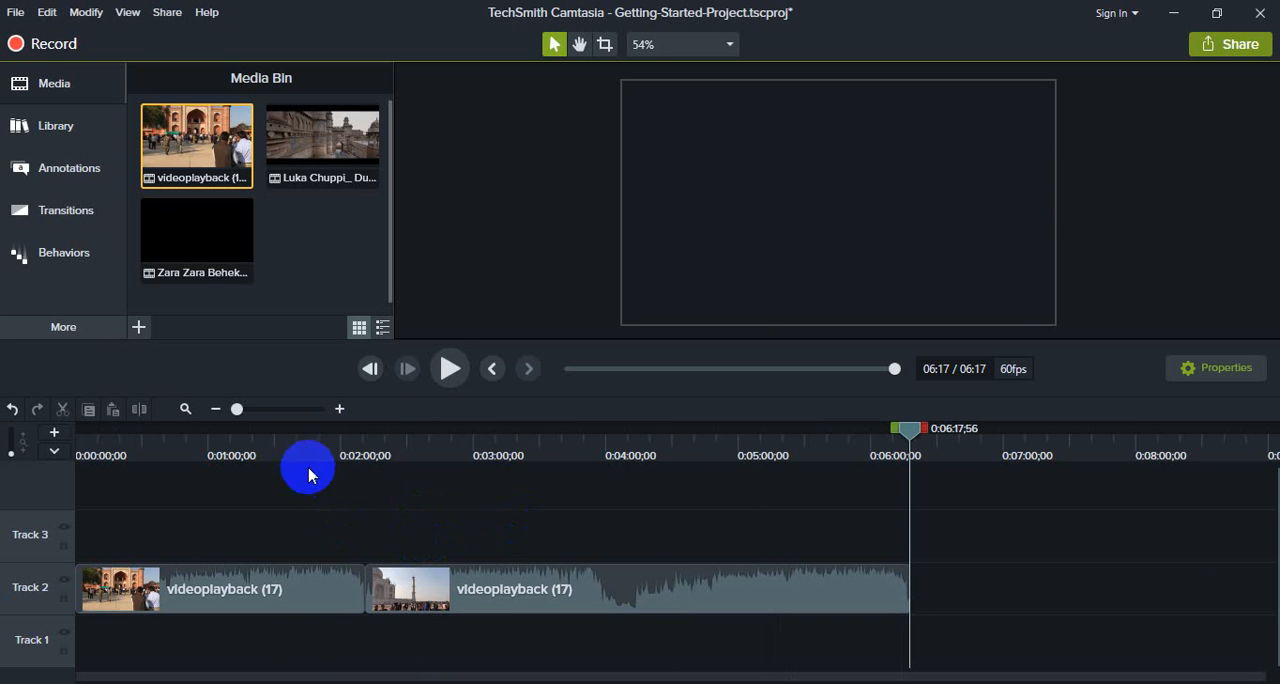
Step: Place the Zara Zara Behekta Hai video on Track 3 at 0:00:14;01 and split it at 0:02:00;40
drag(188, 229, 106, 520)
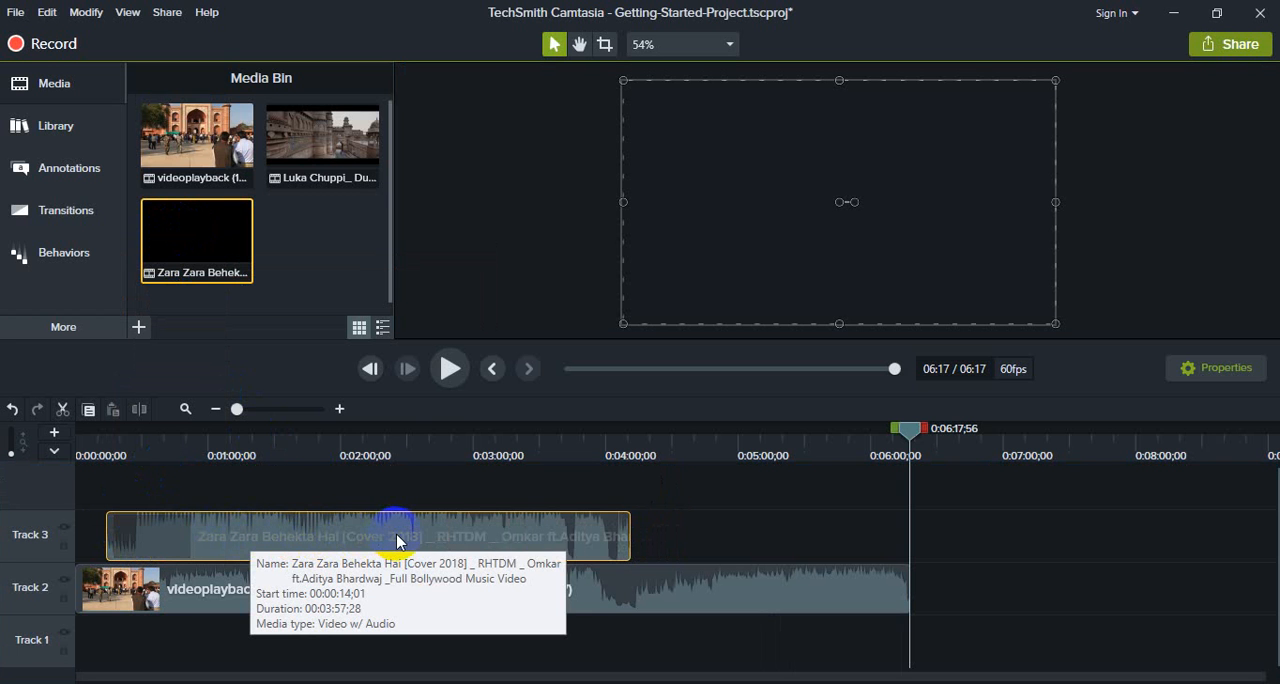
click(306, 452)
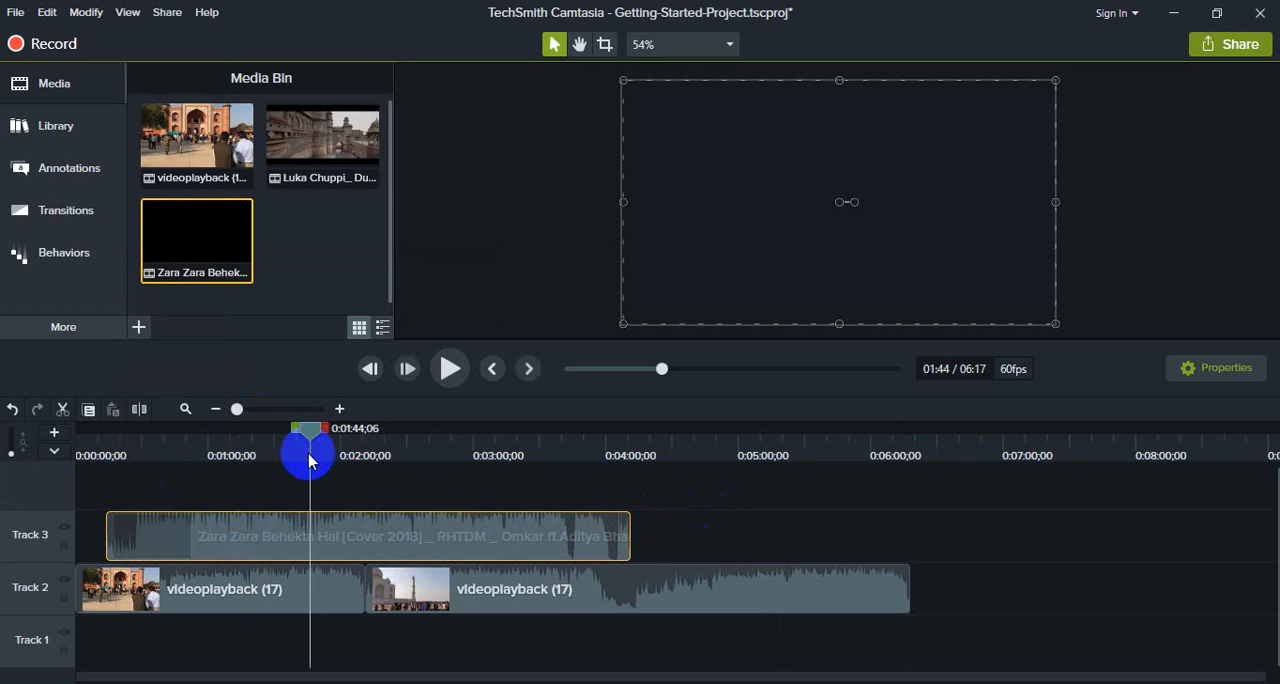
drag(307, 440, 341, 438)
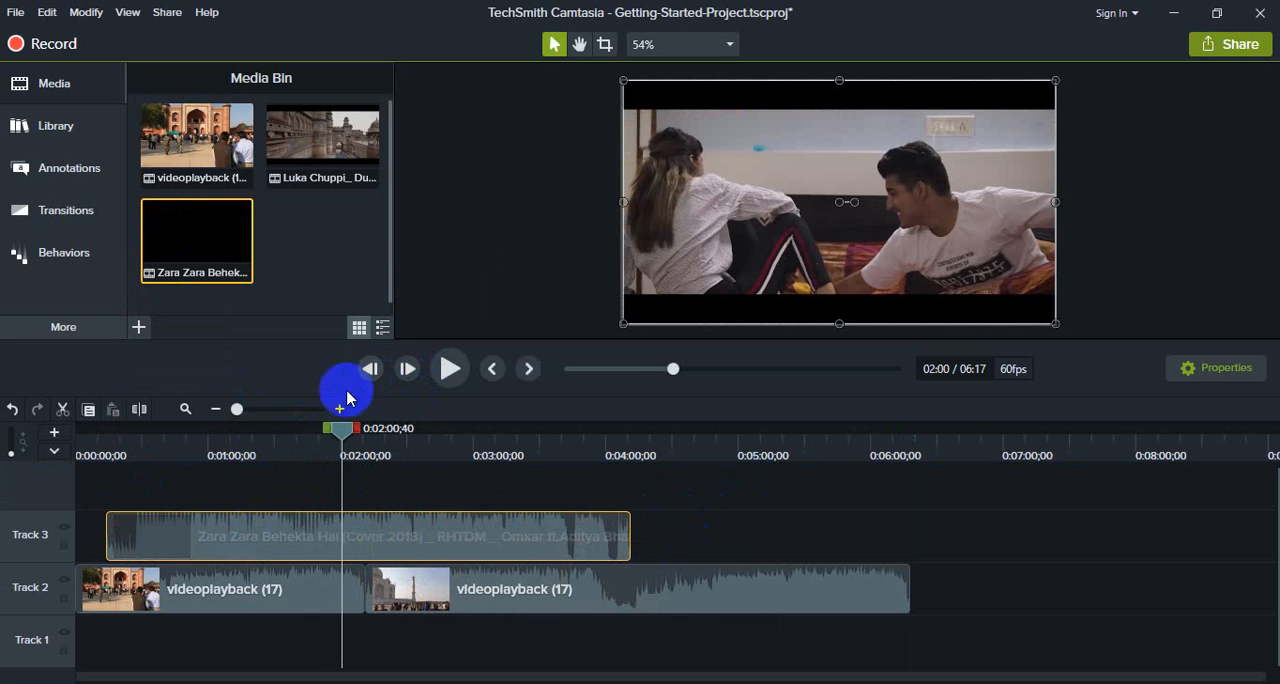
click(140, 409)
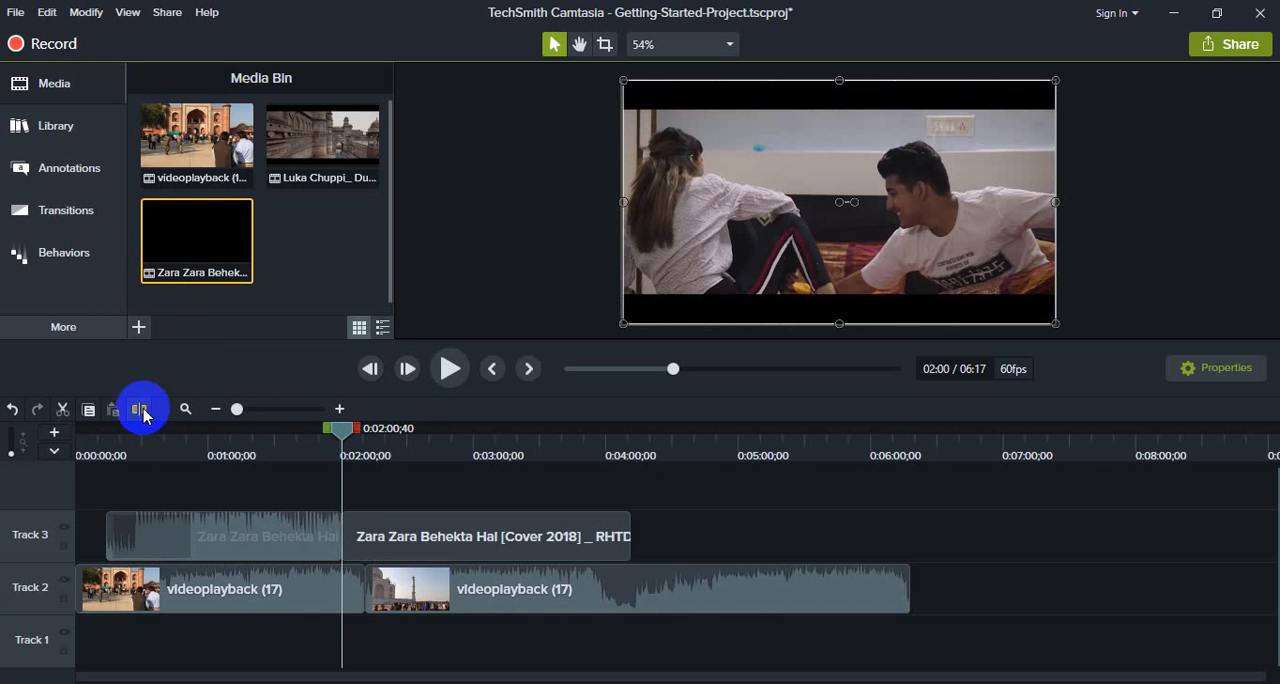
Step: Split the second Zara Zara Behekta Hai clip on Track 3 at 0:02:38;29
drag(346, 432, 430, 437)
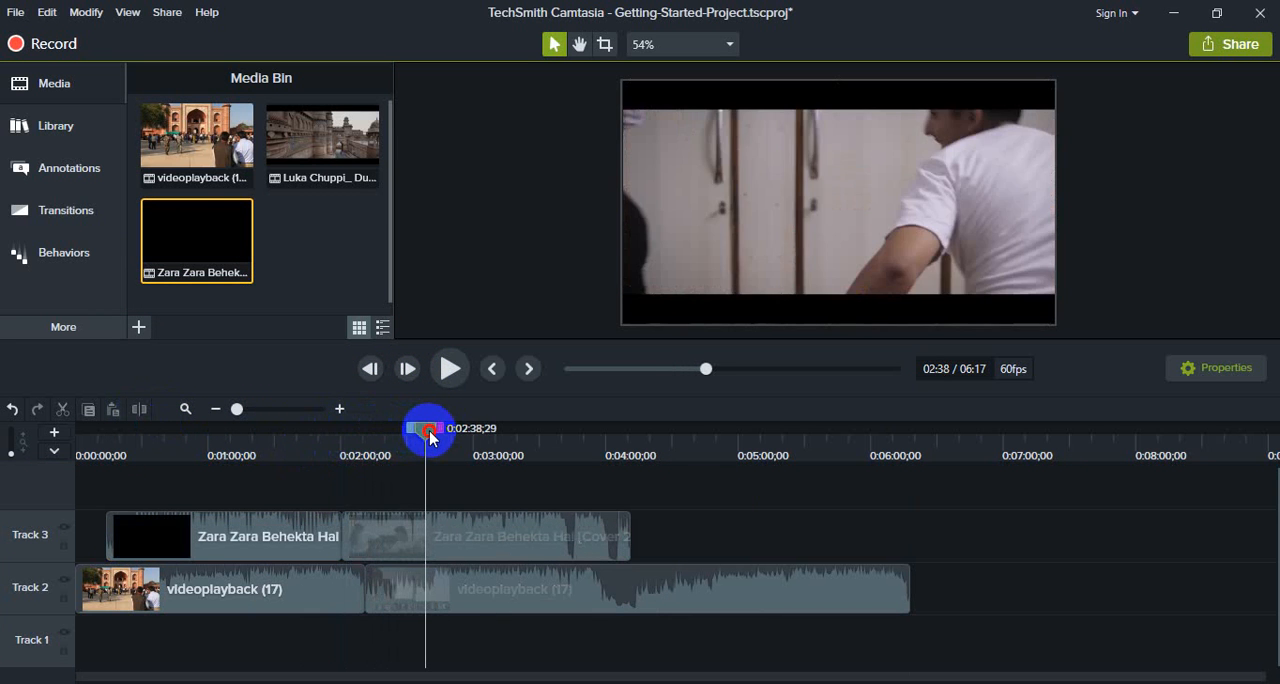
click(466, 531)
click(140, 410)
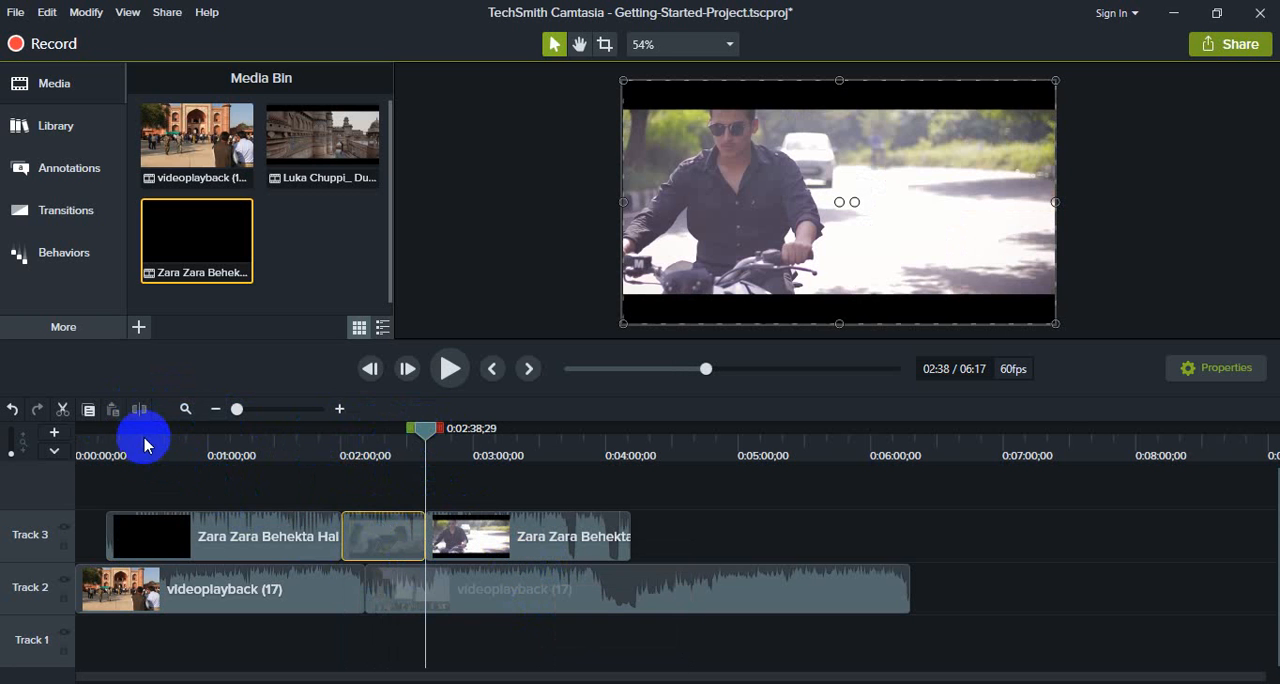
Step: Split the second videoplayback (17) clip on Track 2 at 0:03:46;28
click(551, 590)
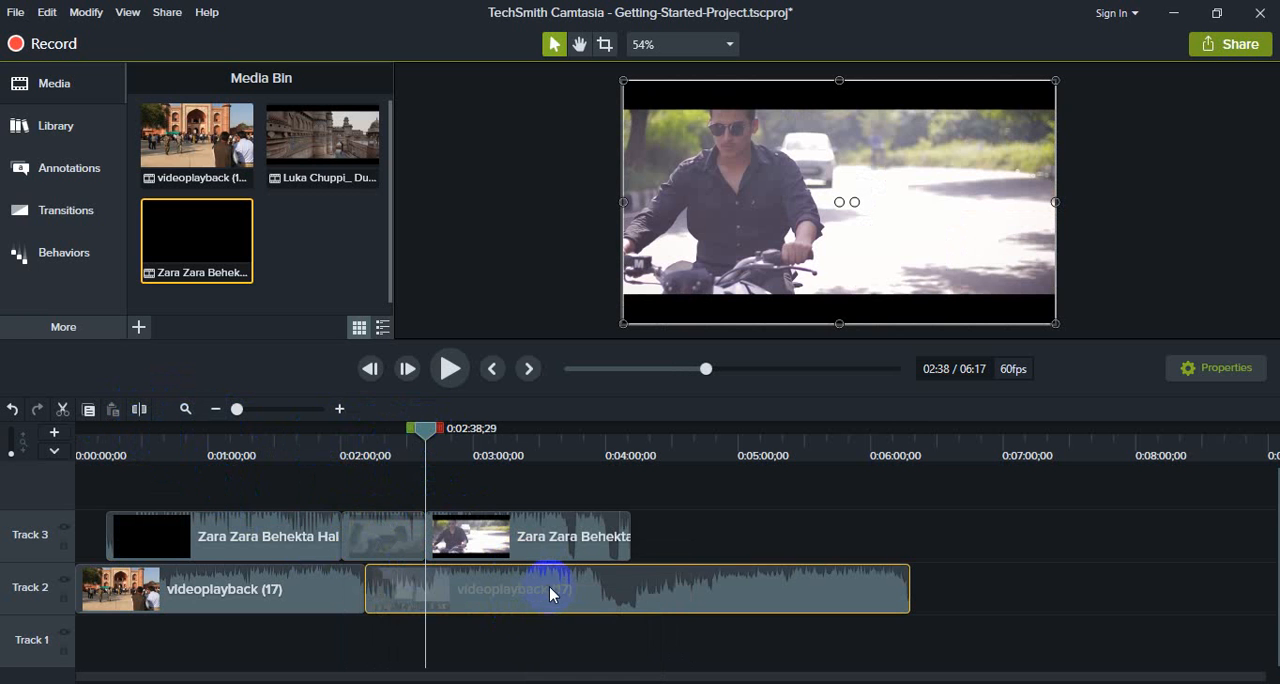
click(456, 444)
drag(432, 437, 578, 452)
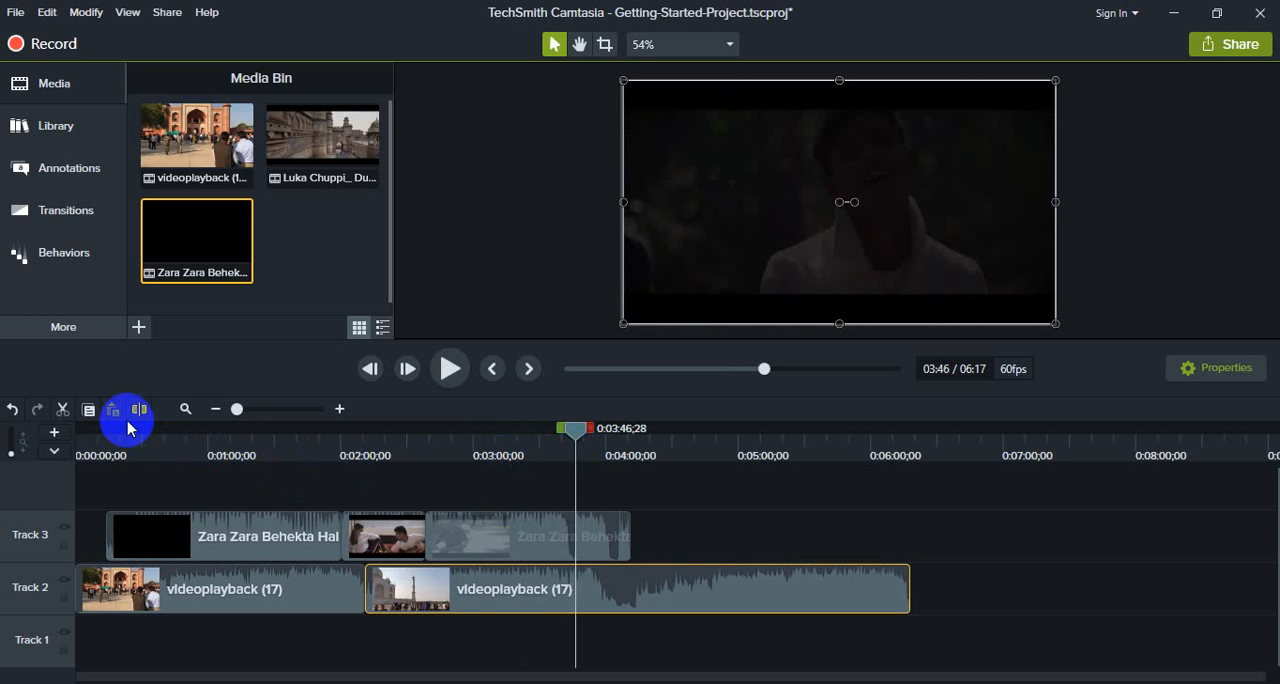
click(138, 410)
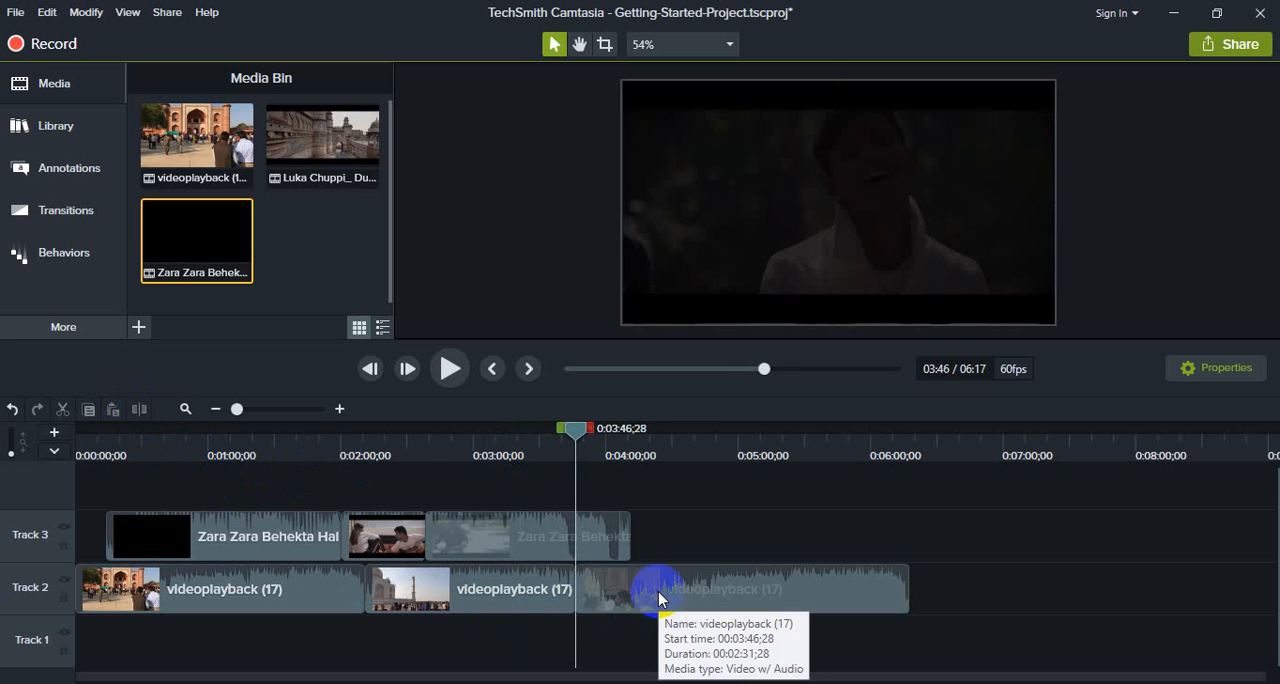
Step: Insert the middle Track 3 section into Track 2 at 0:03:46;28, with the last videoplayback (17) clip placed directly after it
drag(657, 590, 808, 588)
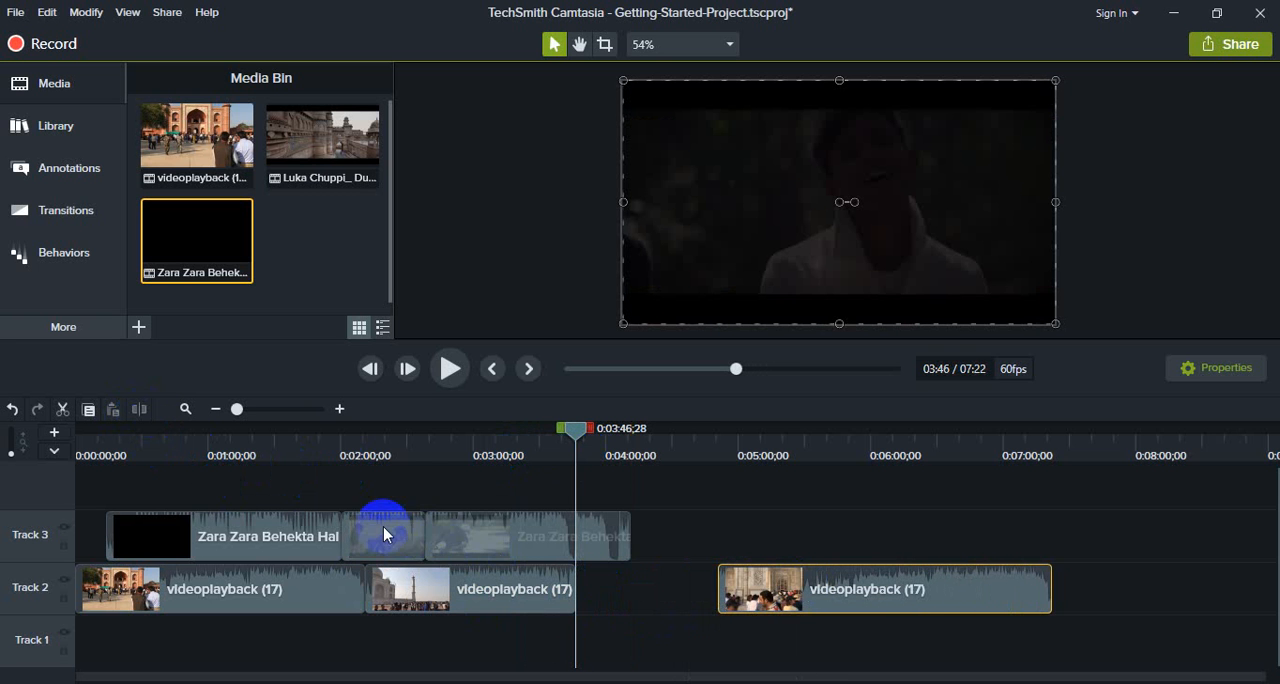
drag(383, 535, 612, 573)
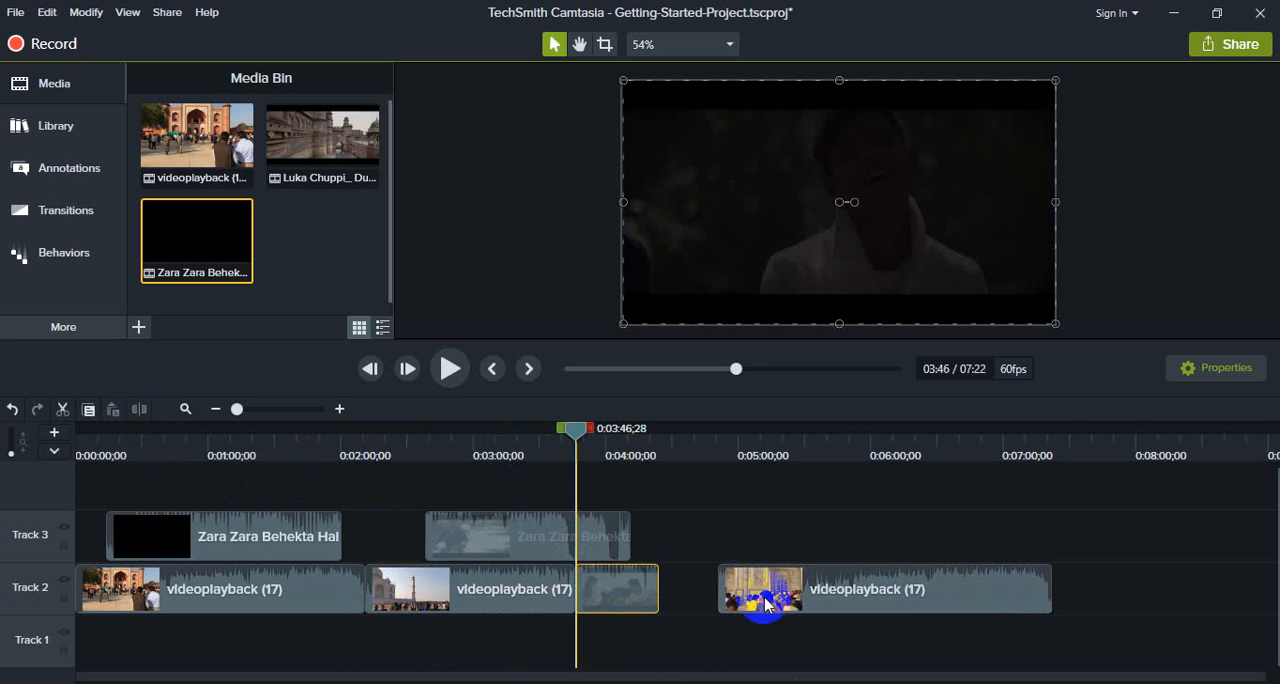
mouse_move(765, 603)
mouse_down()
mouse_move(851, 588)
mouse_move(780, 594)
mouse_up()
drag(396, 578, 396, 578)
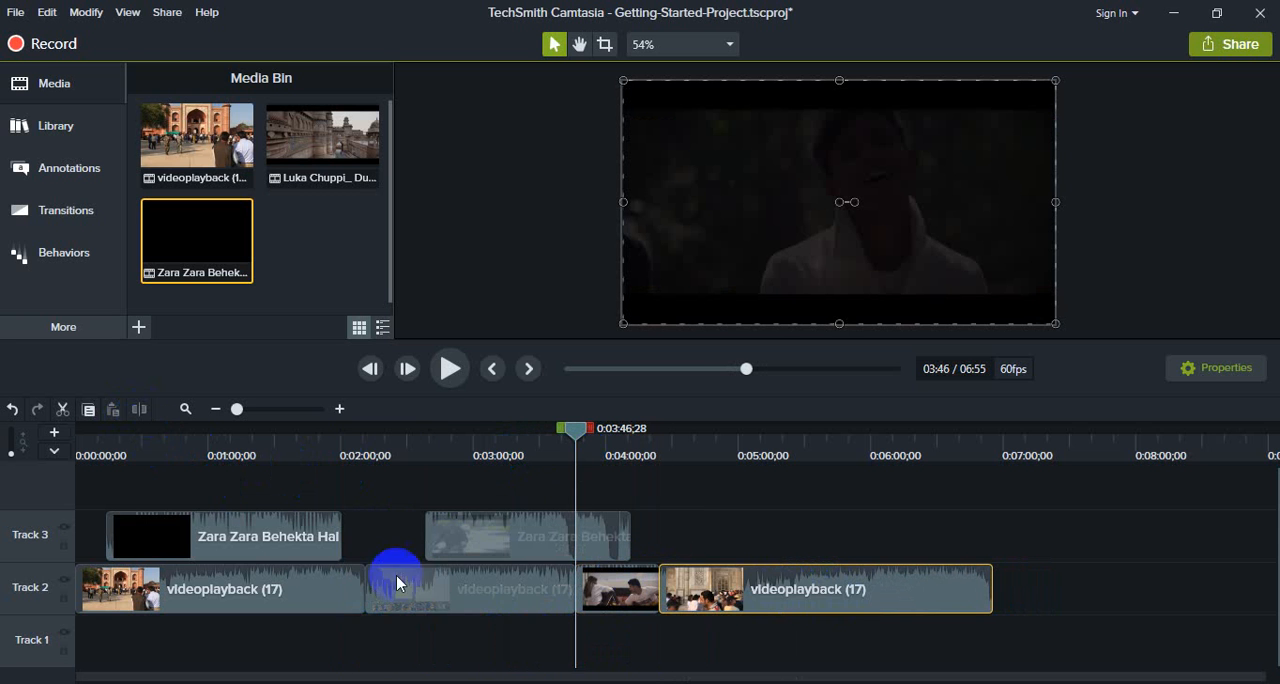
Step: Move the last Track 3 clip aside to review Track 2 up to 0:05:22;56, and bring it back against the first Track 3 clip
drag(580, 440, 541, 452)
click(571, 534)
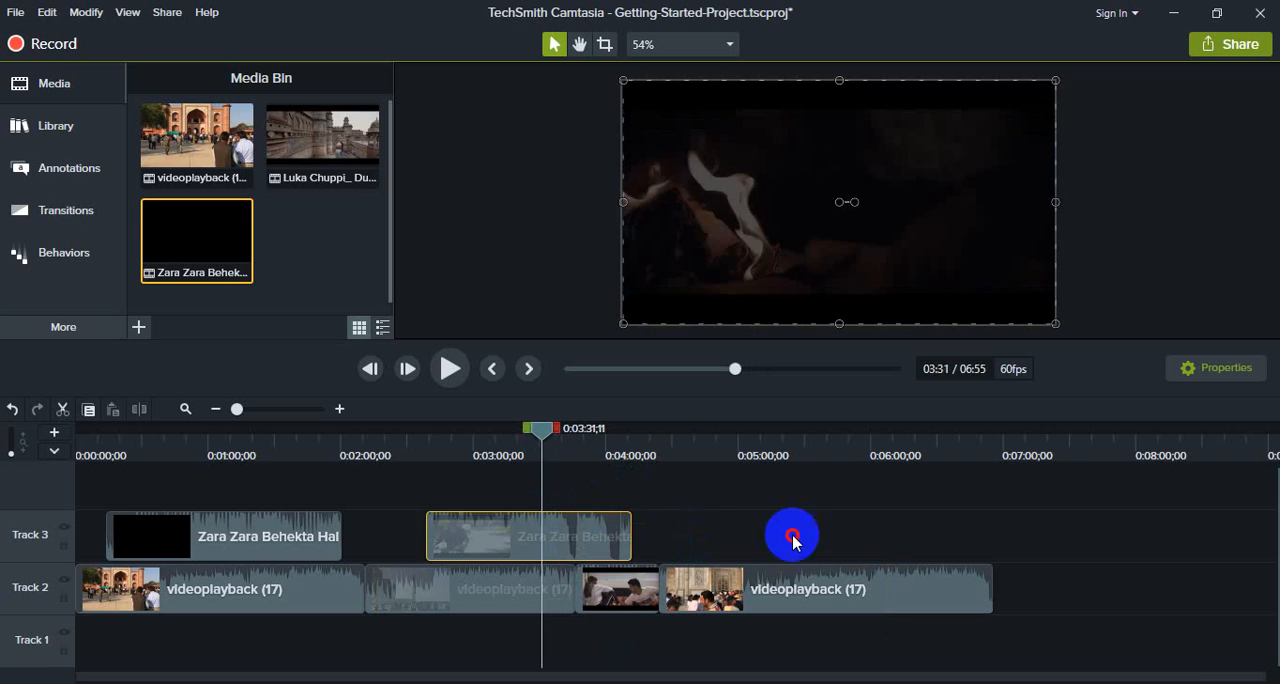
drag(792, 540, 1206, 531)
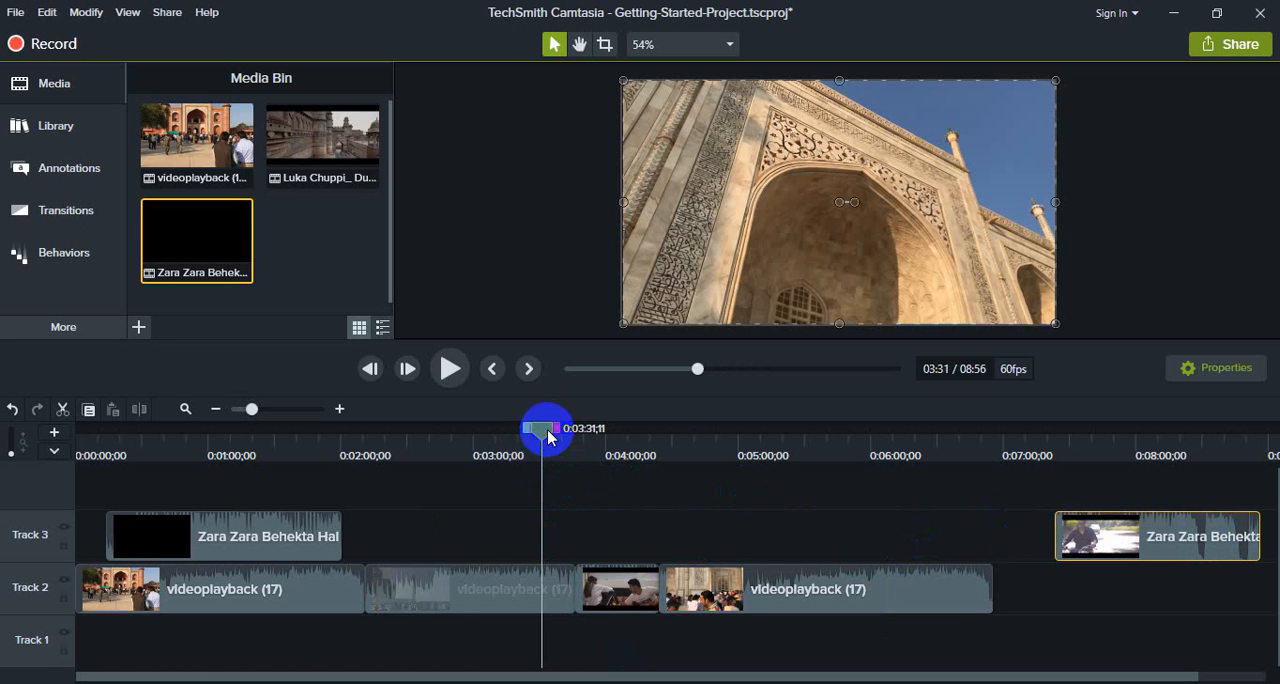
drag(548, 437, 790, 449)
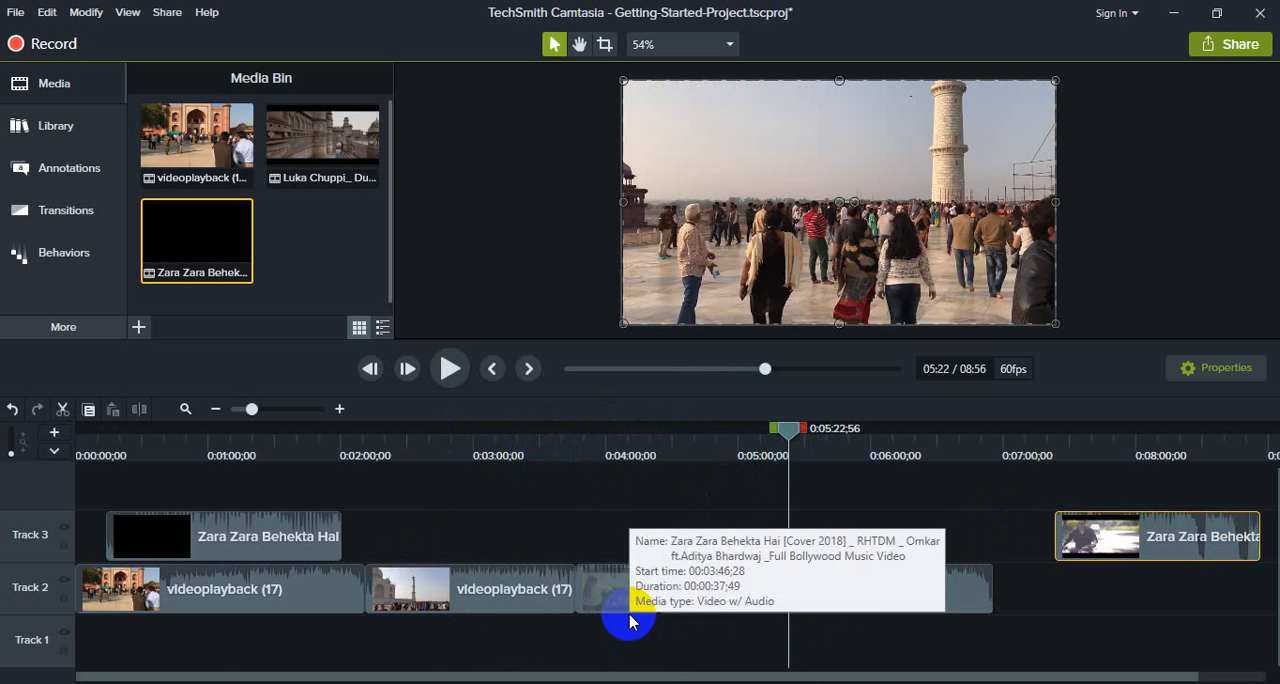
drag(1171, 535, 386, 545)
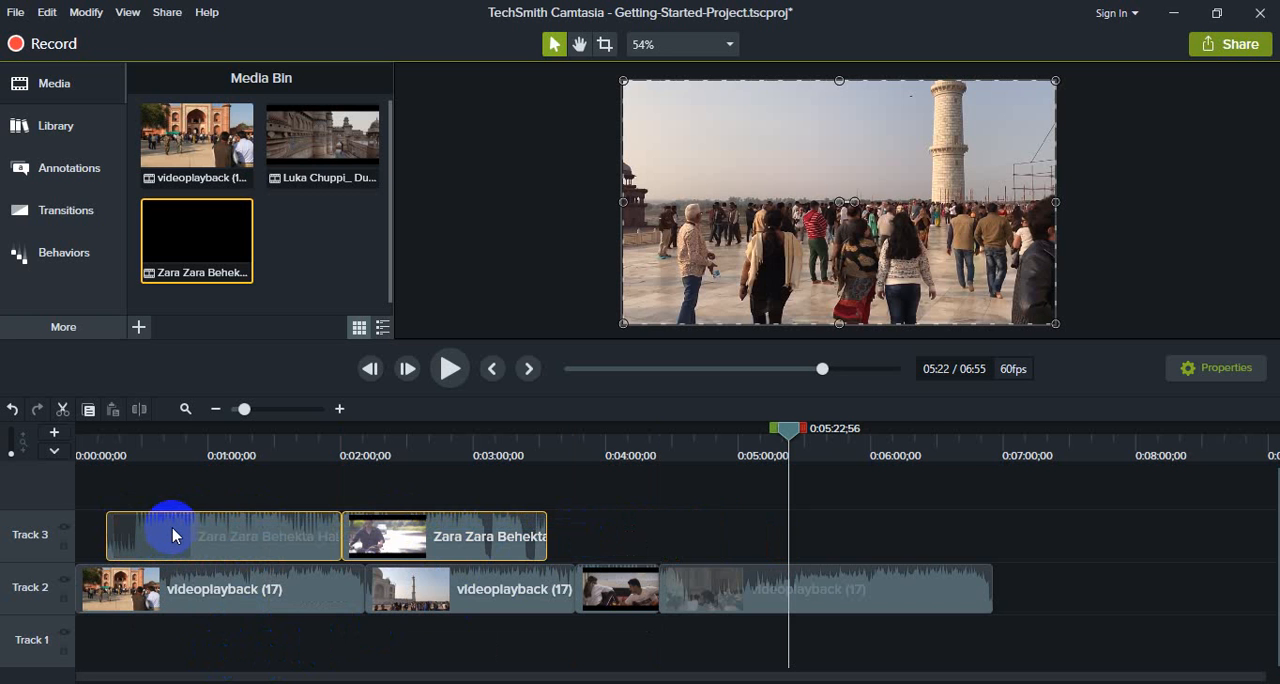
Step: Delete all clips from Track 3 and Track 2 to empty the timeline
key(Delete)
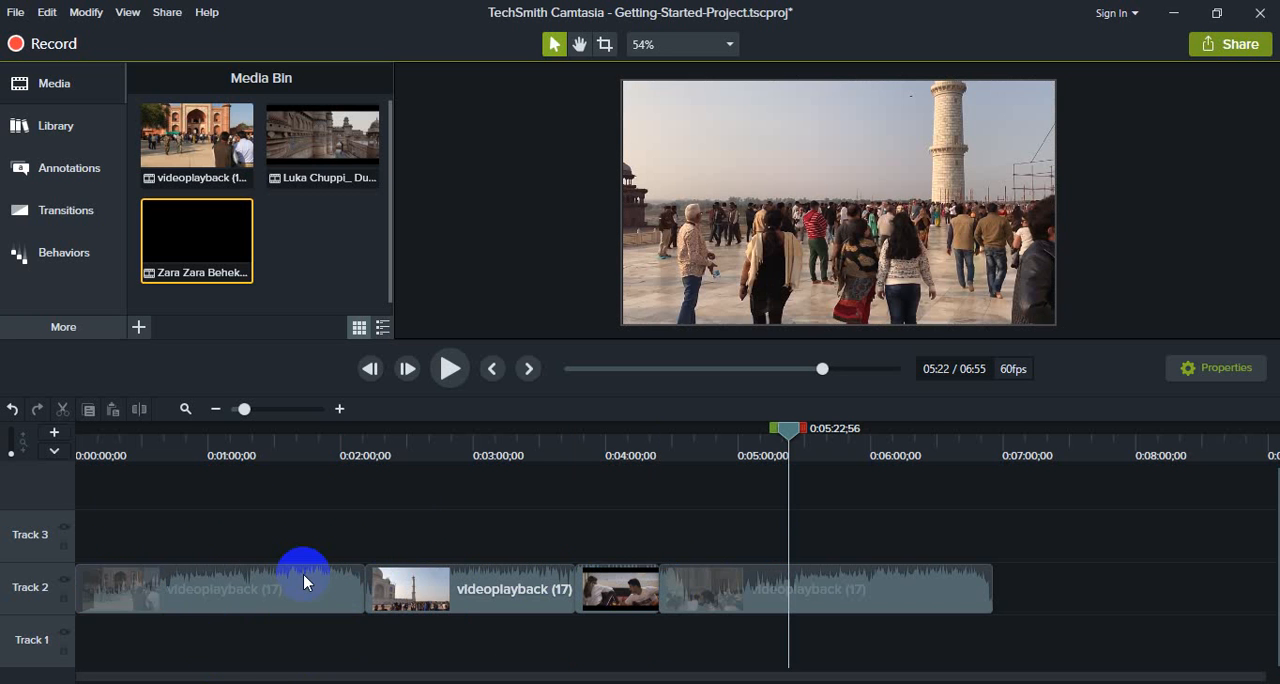
drag(1077, 595, 143, 598)
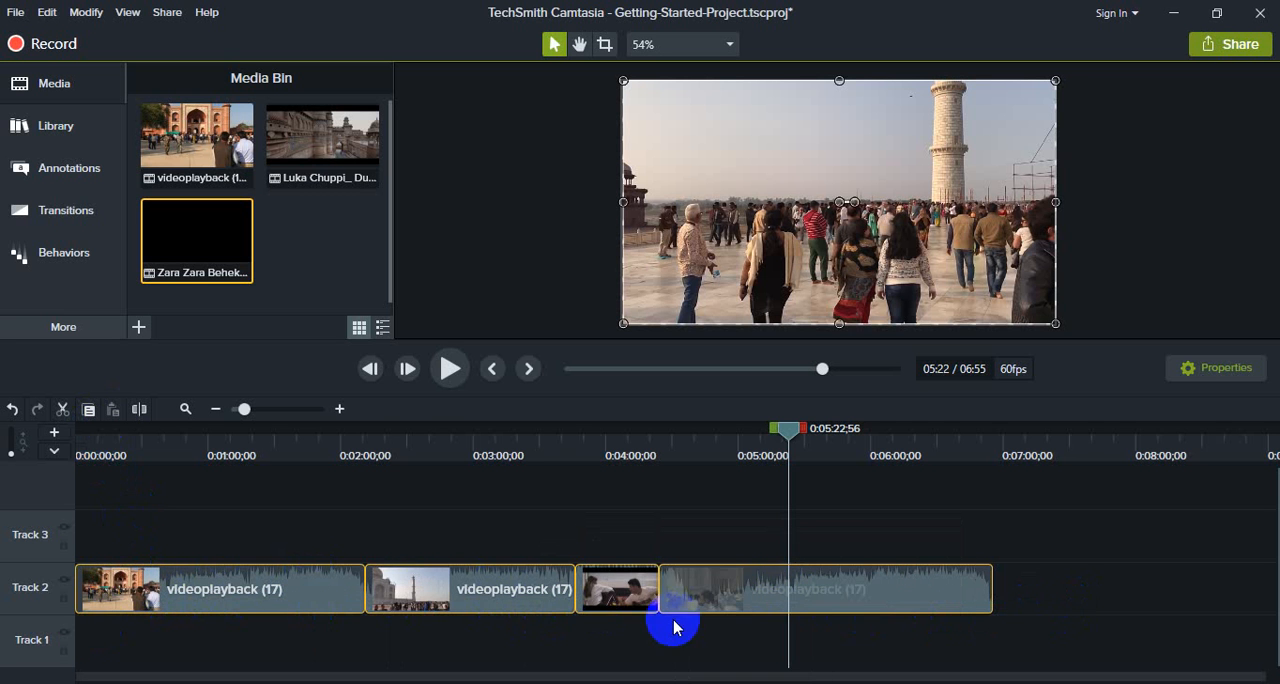
key(Delete)
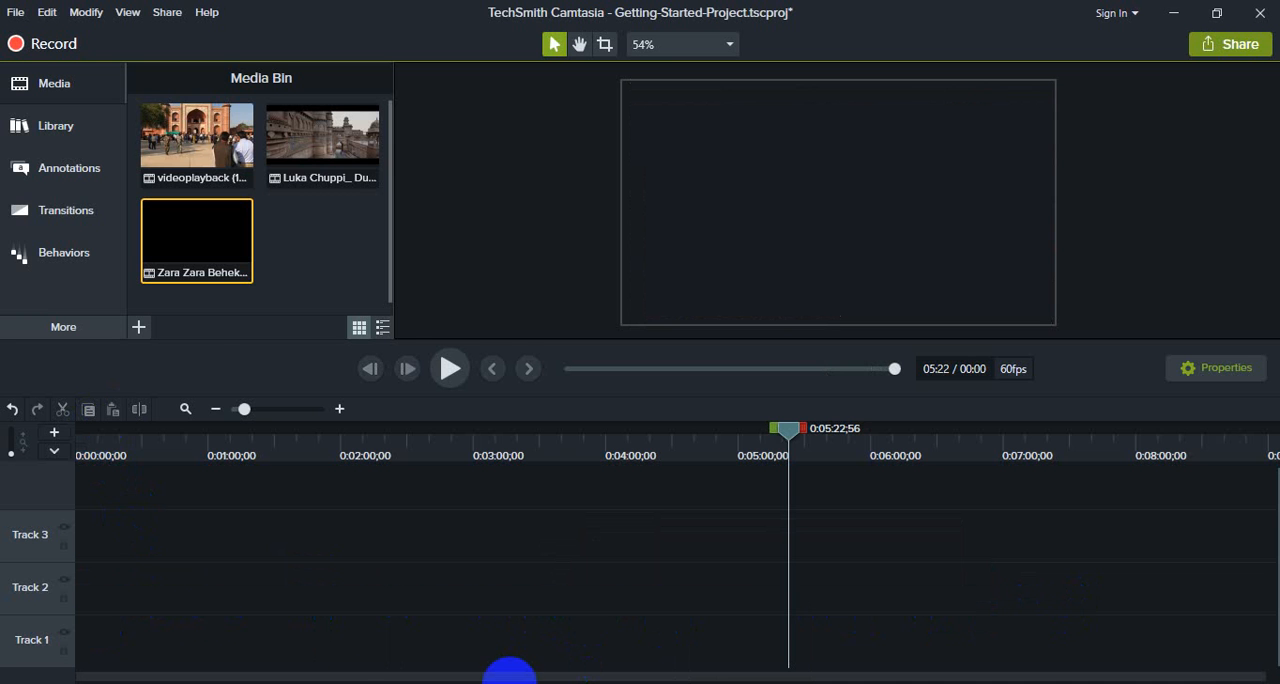
Step: Place videoplayback (17) from the Media Bin at the start of Track 2 and separate its audio and video
drag(188, 199, 112, 592)
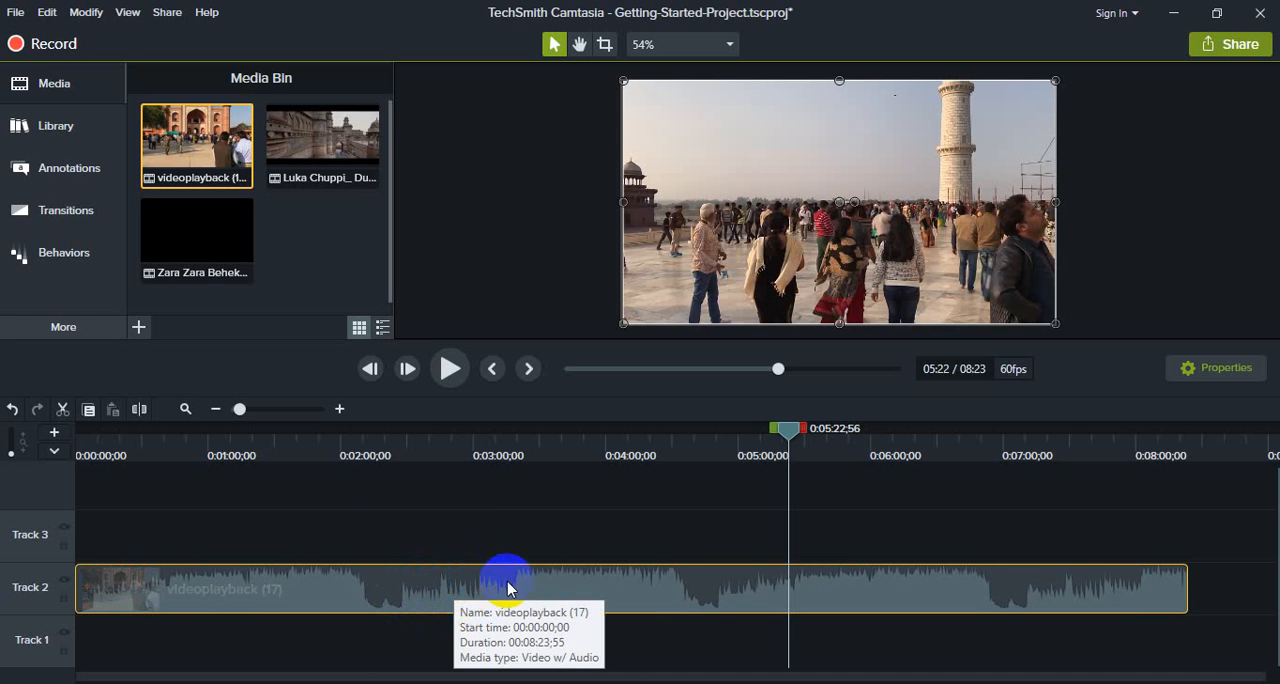
right_click(557, 589)
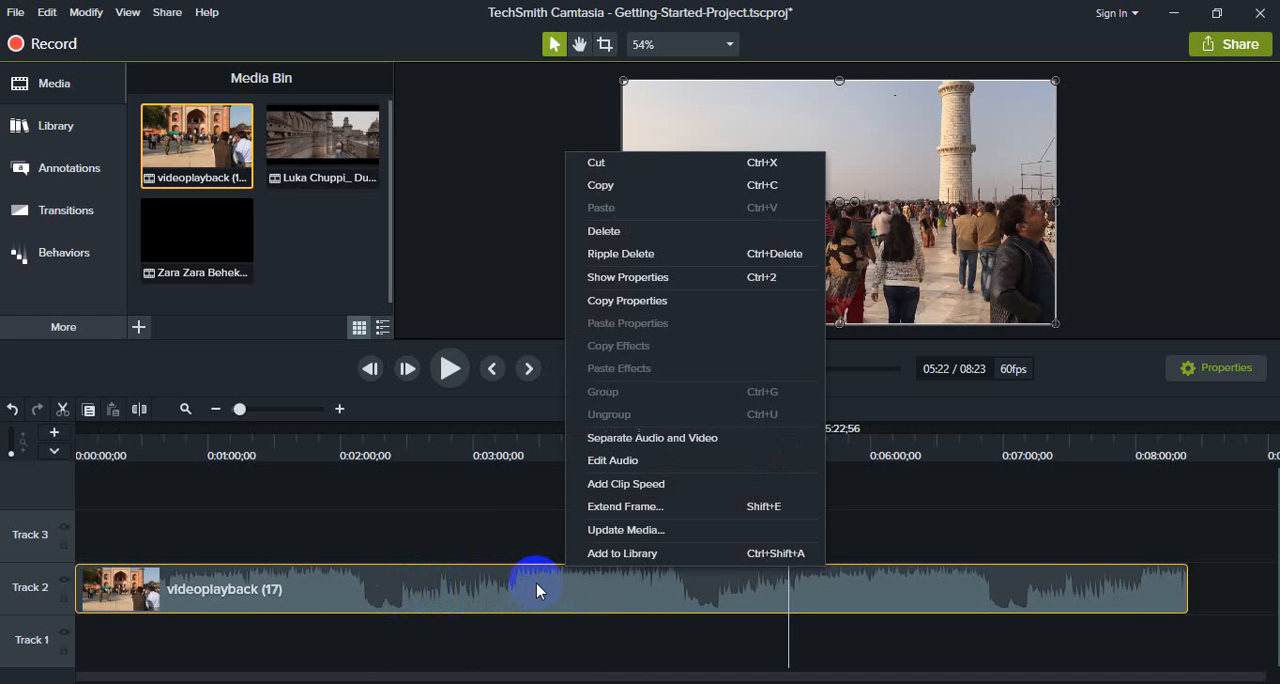
click(665, 440)
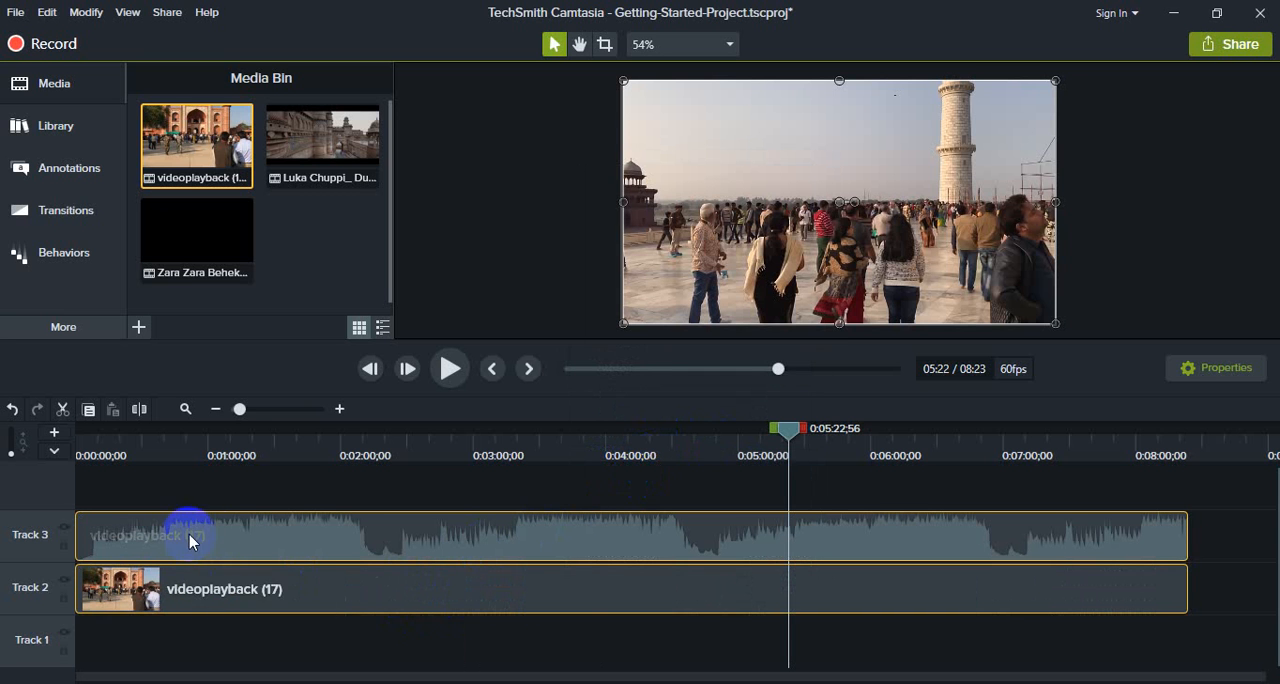
Step: Delete the separated videoplayback (17) audio clip from Track 3, keeping the video on Track 2
click(506, 535)
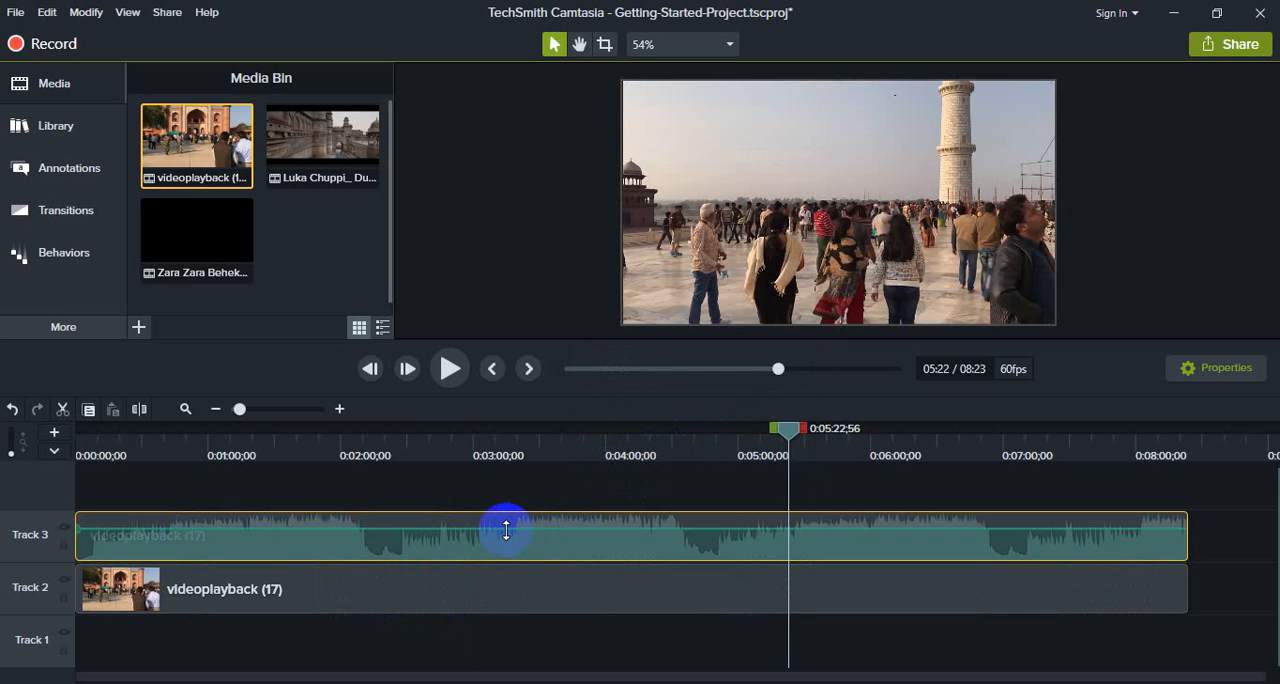
click(483, 595)
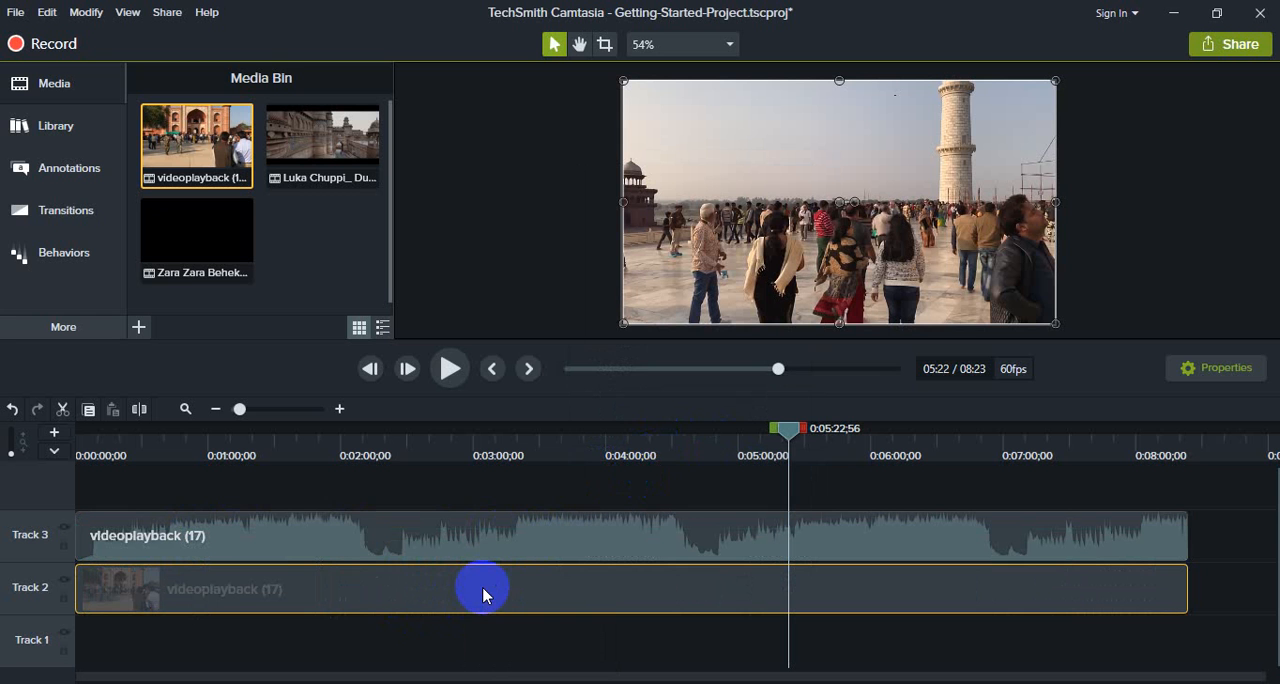
click(466, 530)
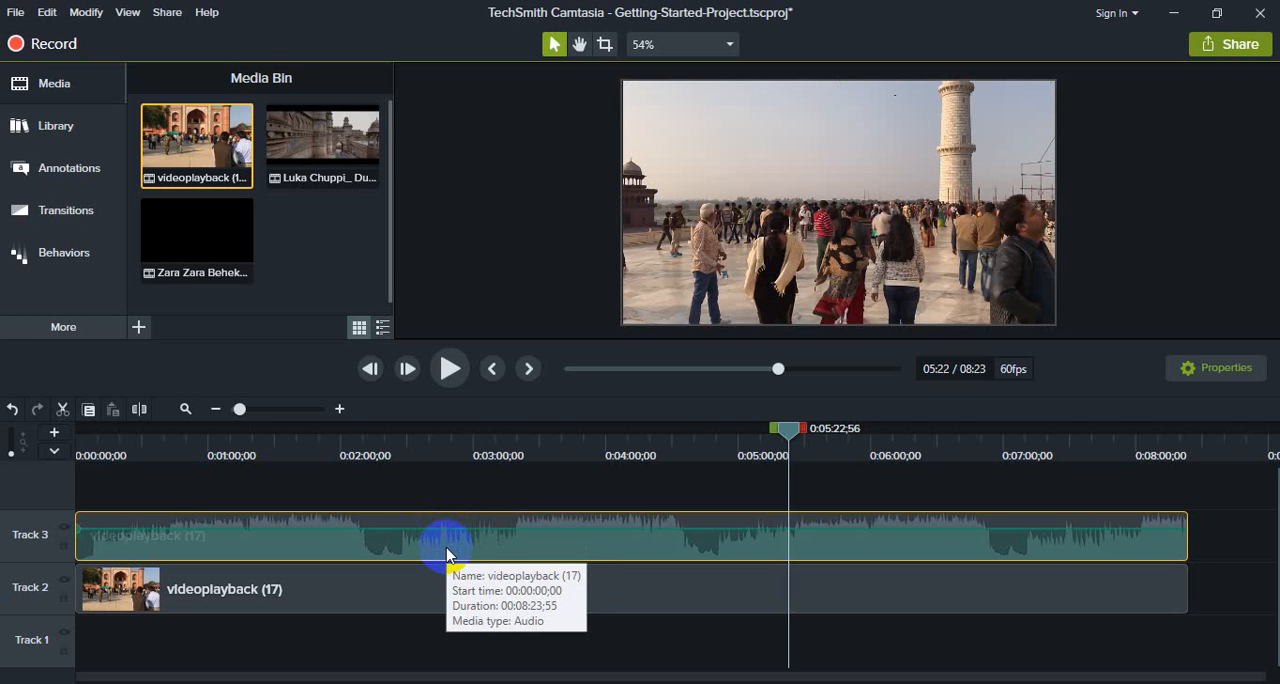
key(Delete)
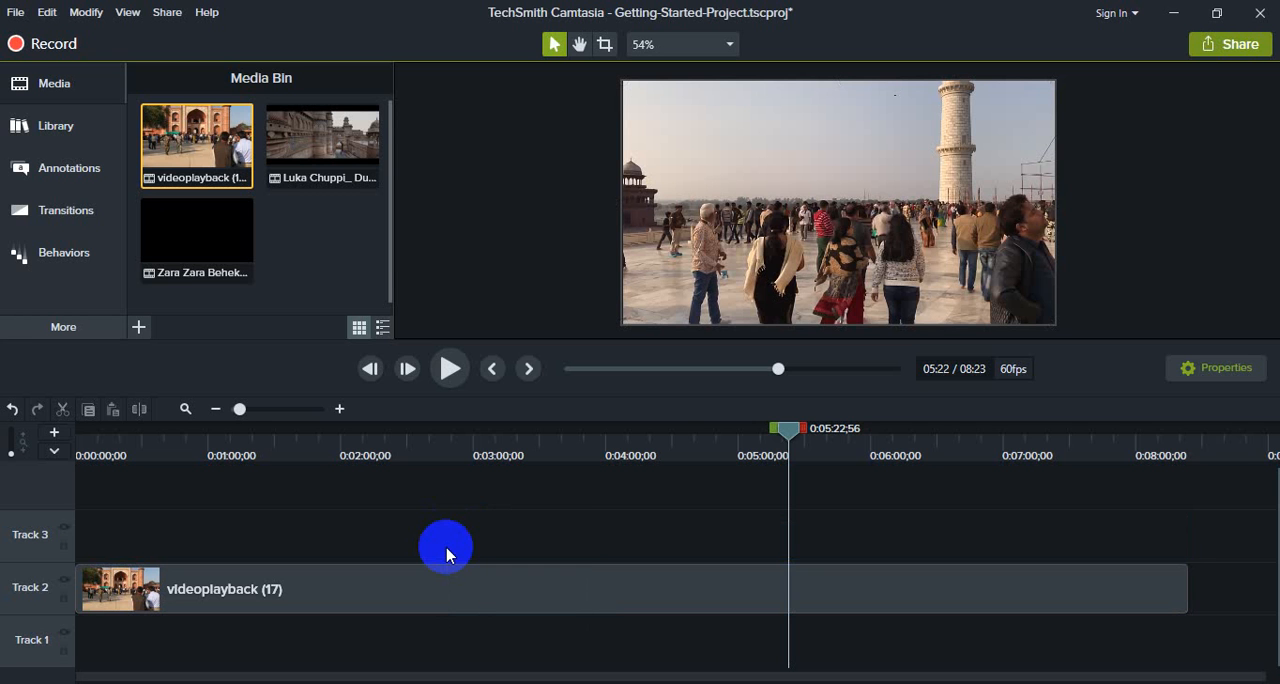
Step: Preview the video-only videoplayback (17) clip from about 0:00:30 and pause at 0:00:34;12
click(143, 443)
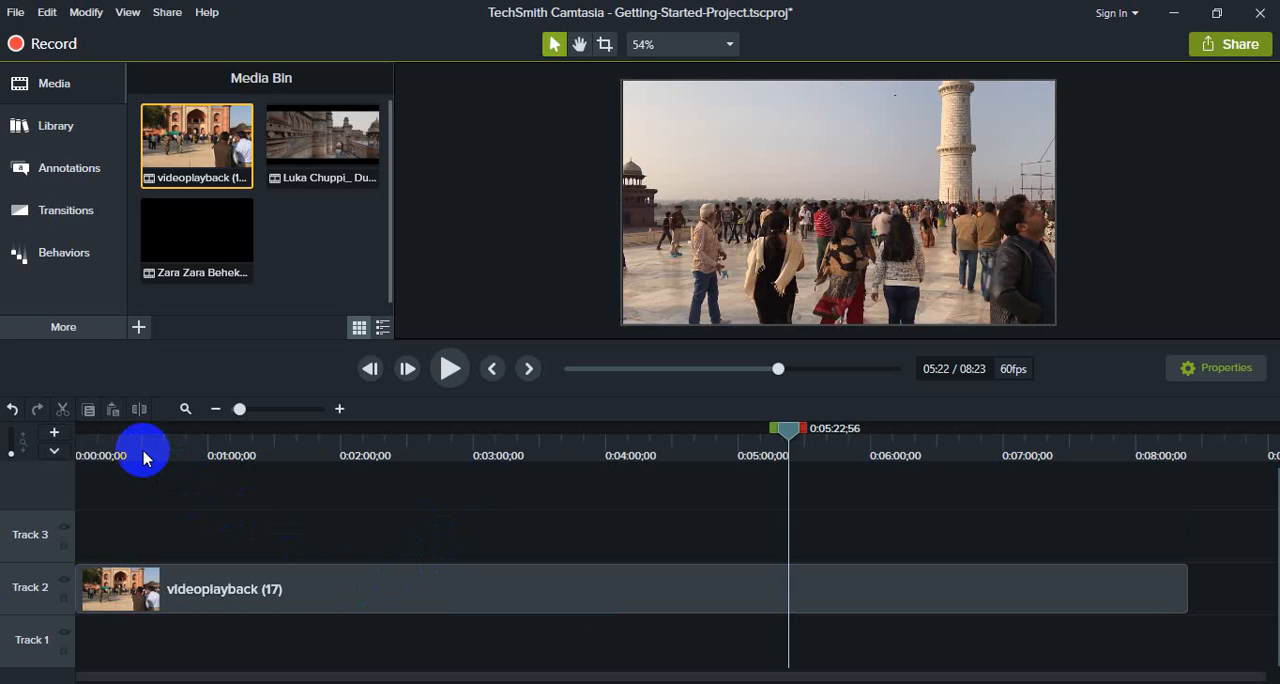
click(450, 378)
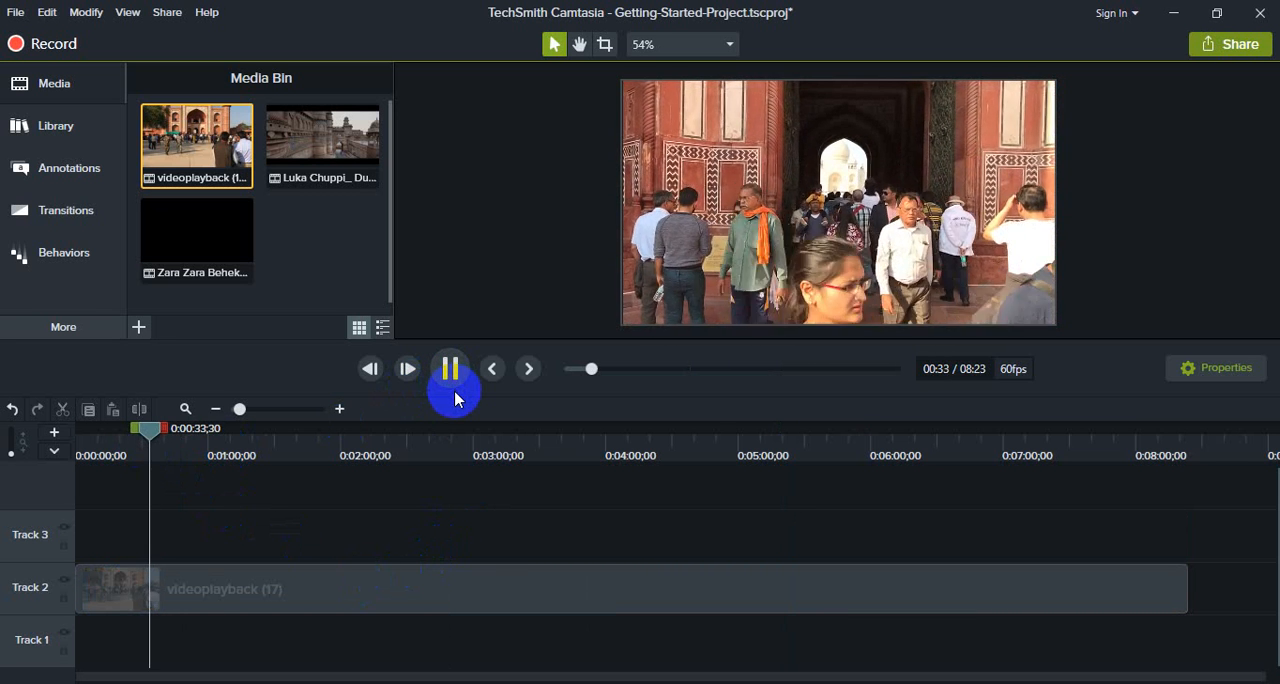
click(451, 386)
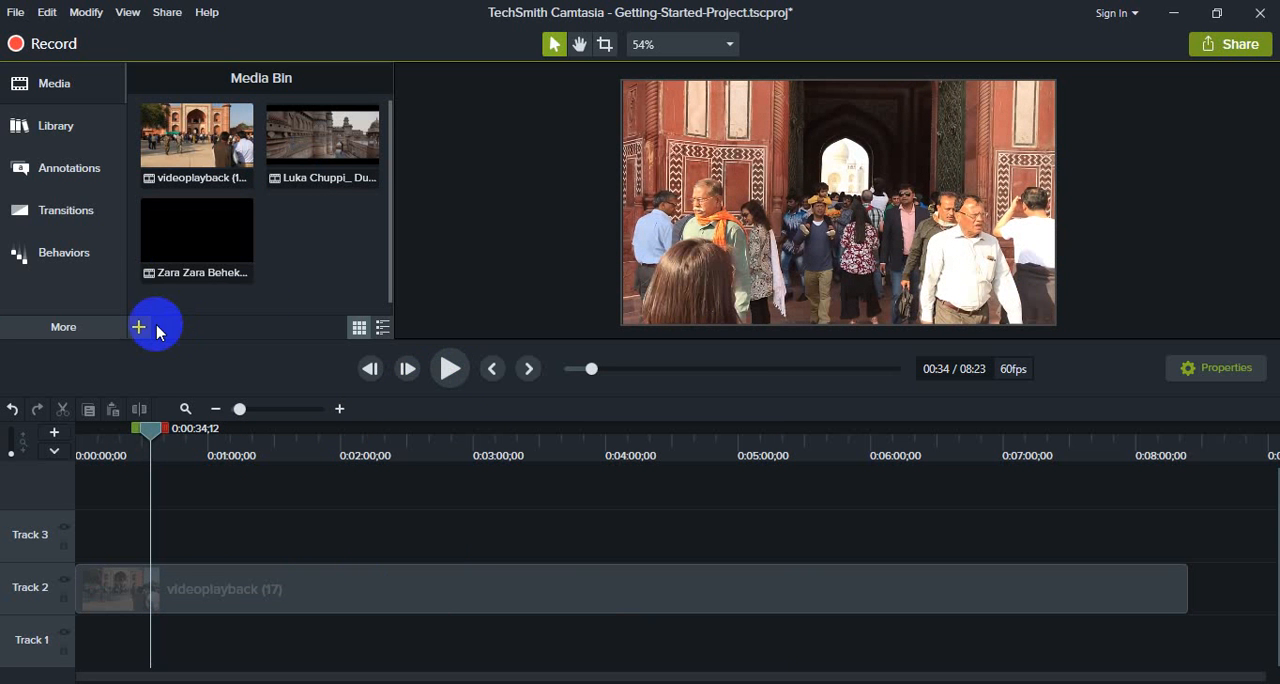
Step: Import the Ki_Maya_Lagaili MP3 song from New folder (2) on Local Disk (F:) into the Media Bin
click(139, 327)
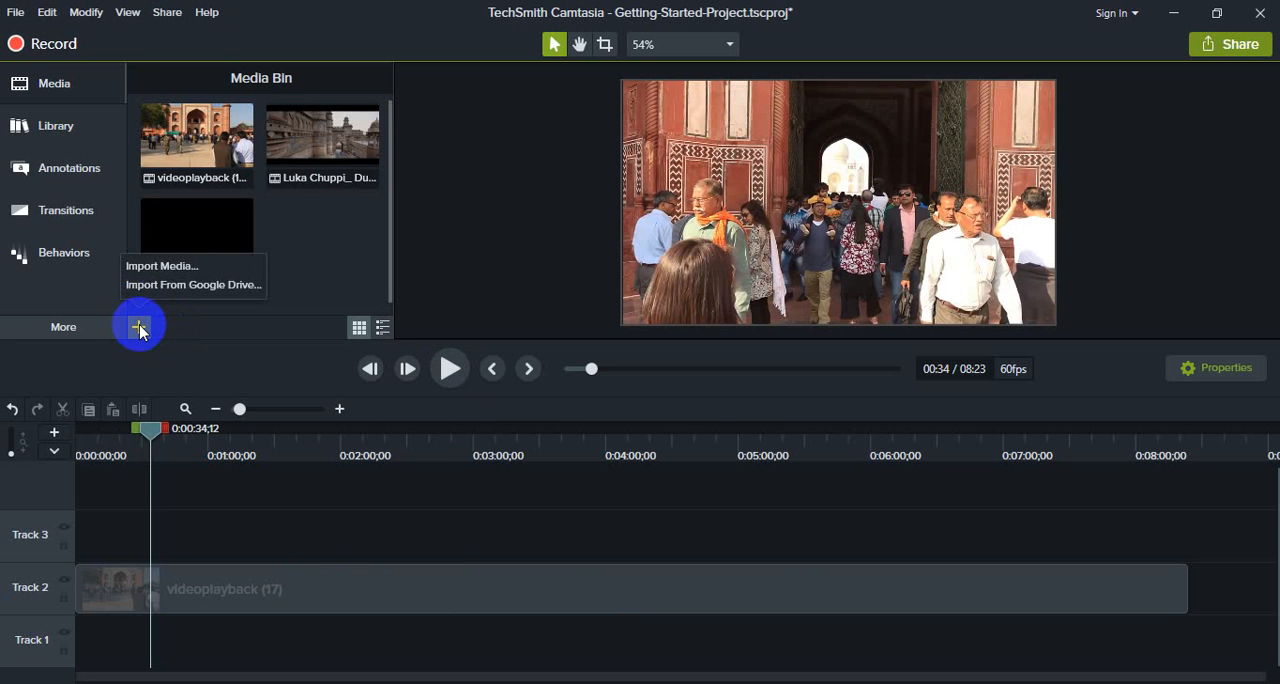
click(162, 266)
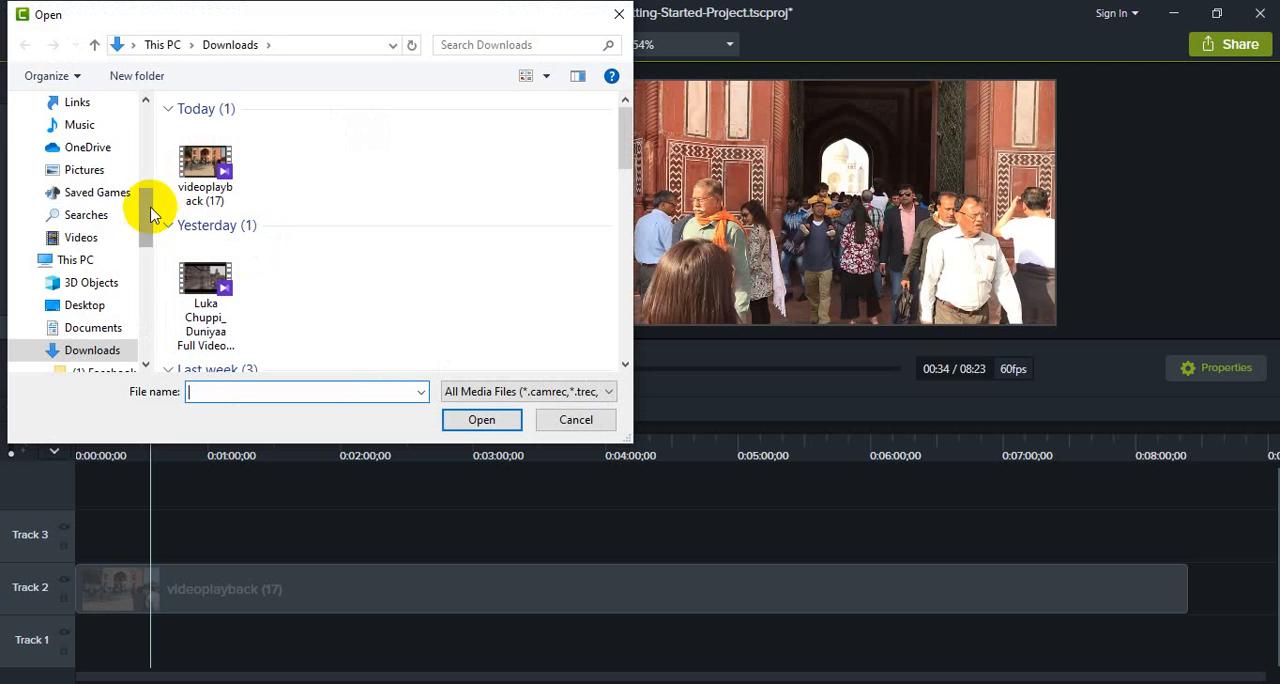
drag(145, 214, 160, 256)
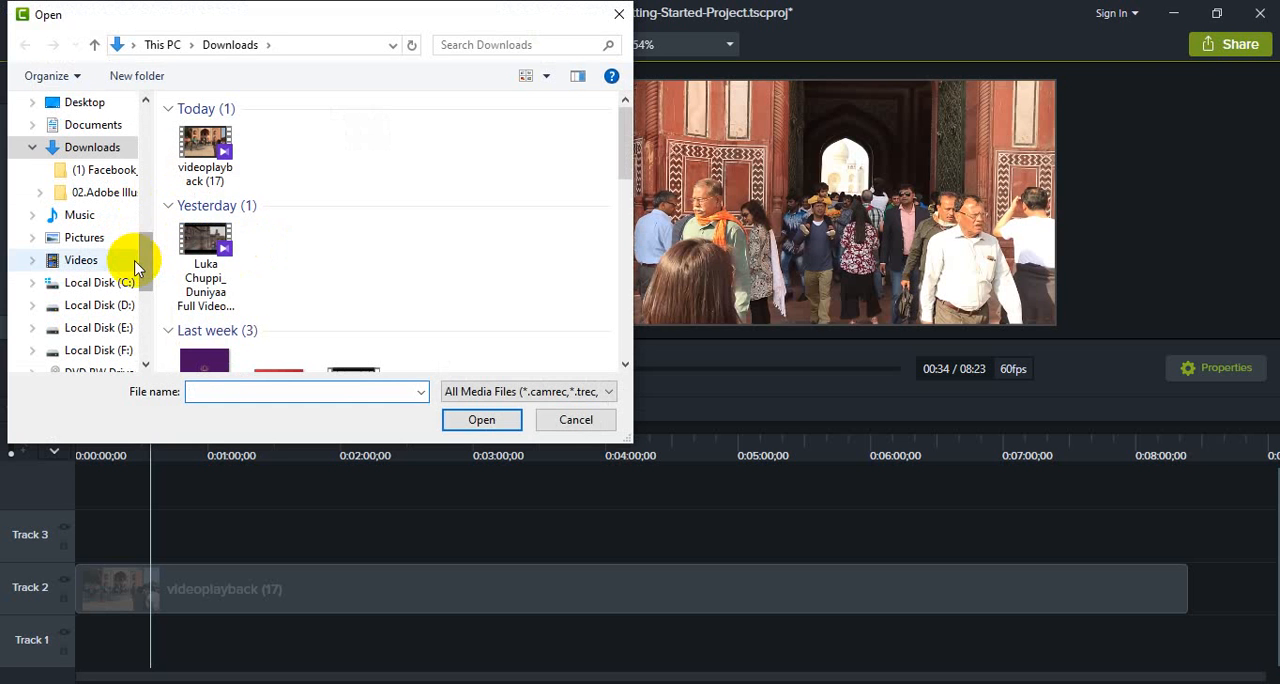
drag(147, 243, 143, 214)
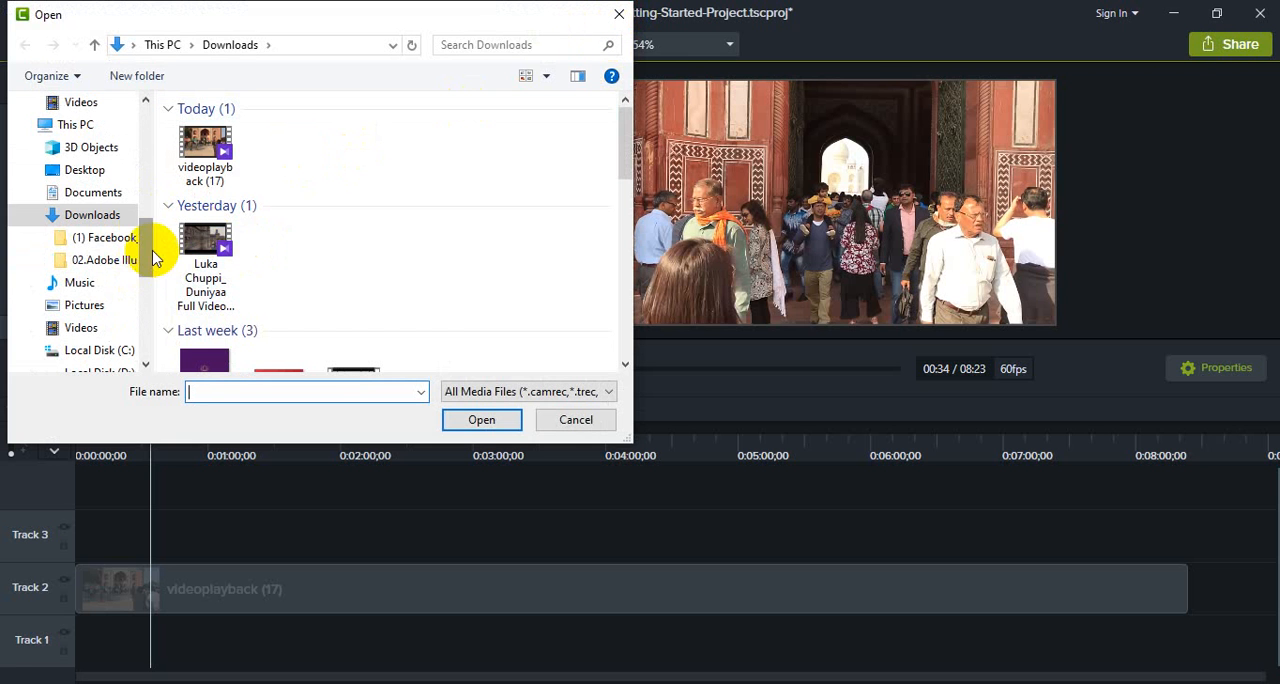
drag(153, 258, 167, 298)
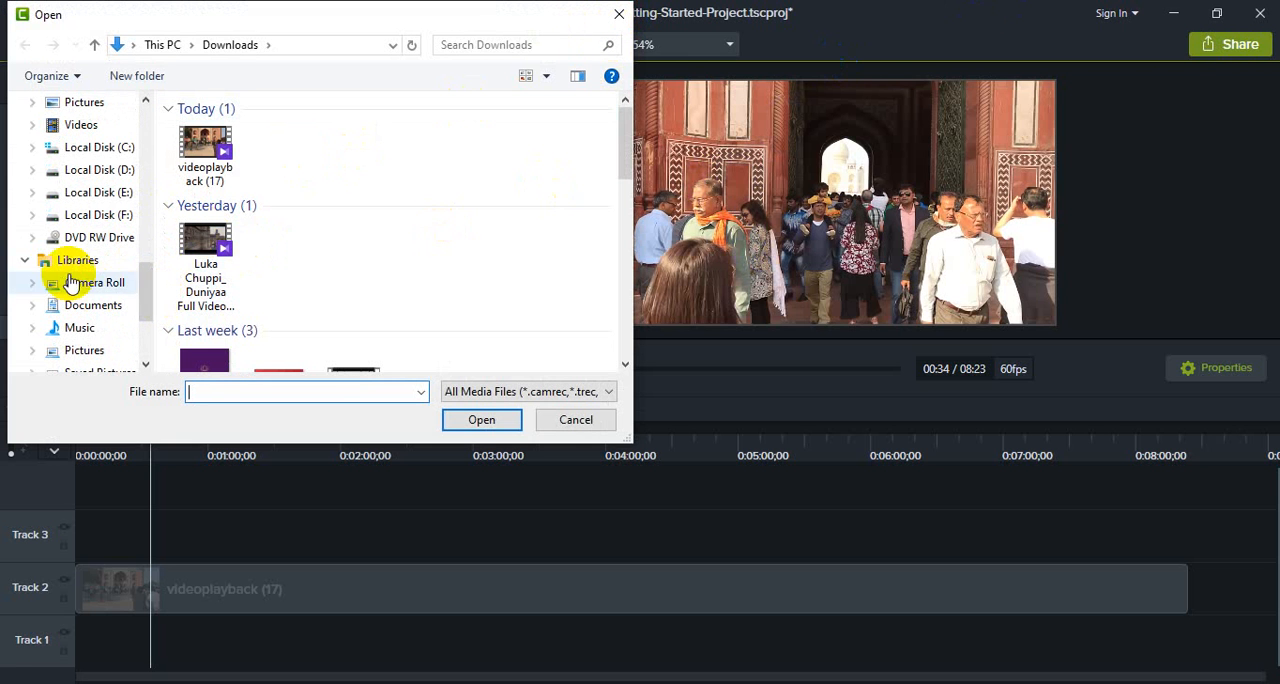
click(88, 214)
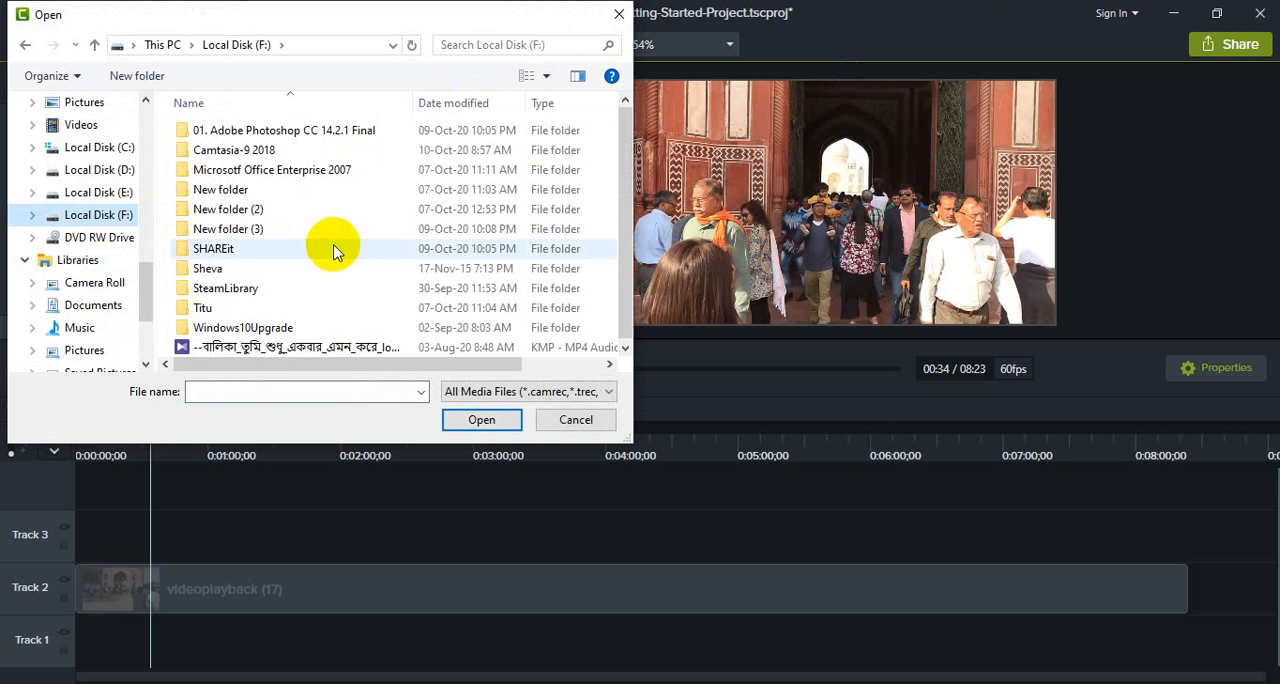
double_click(320, 210)
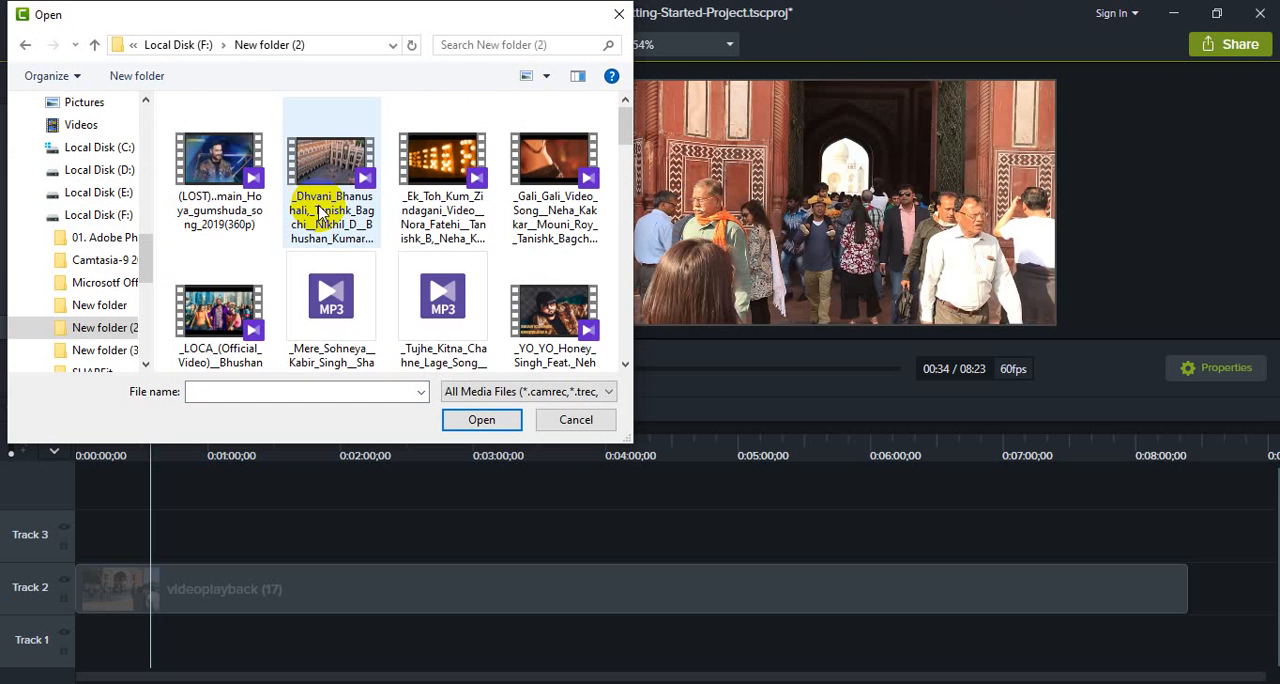
scroll(320, 210, down, 10)
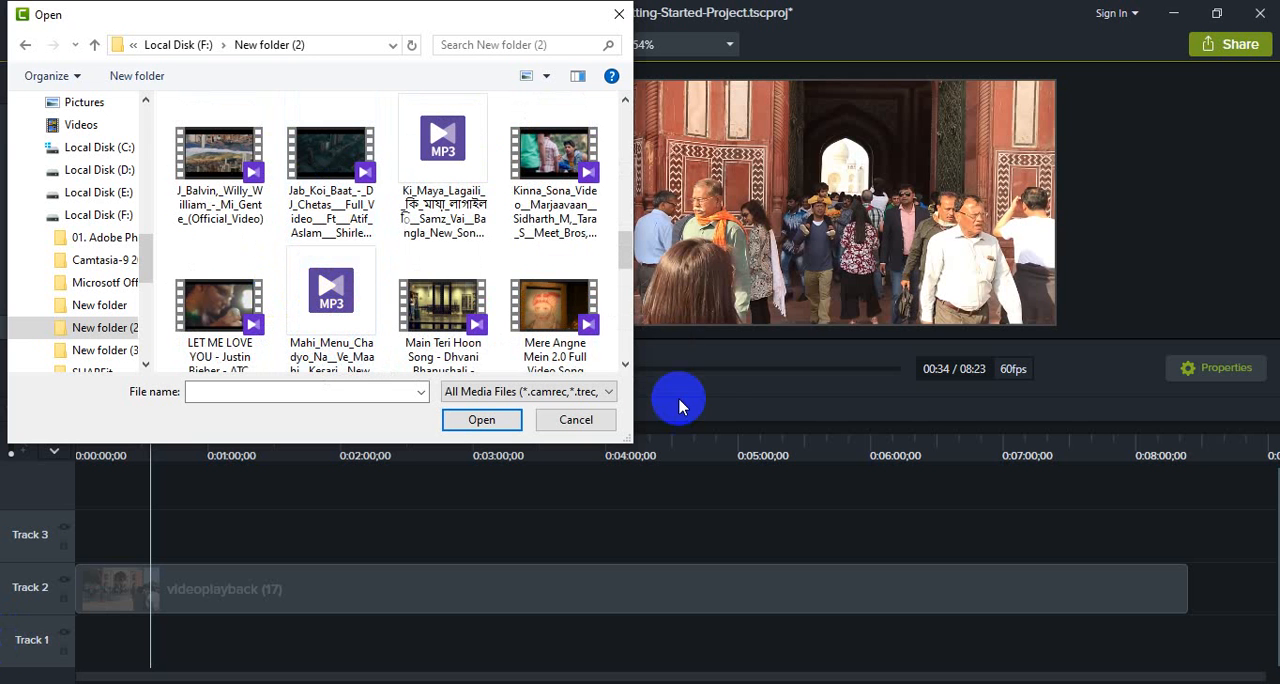
click(443, 146)
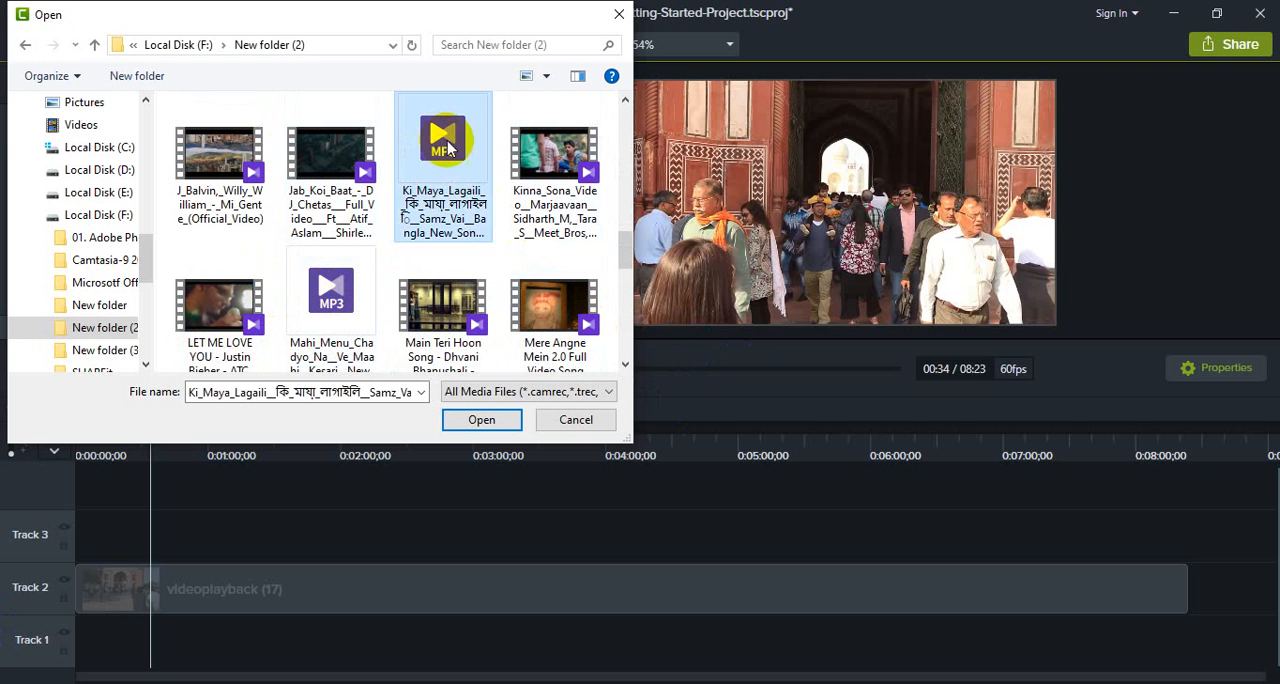
click(483, 419)
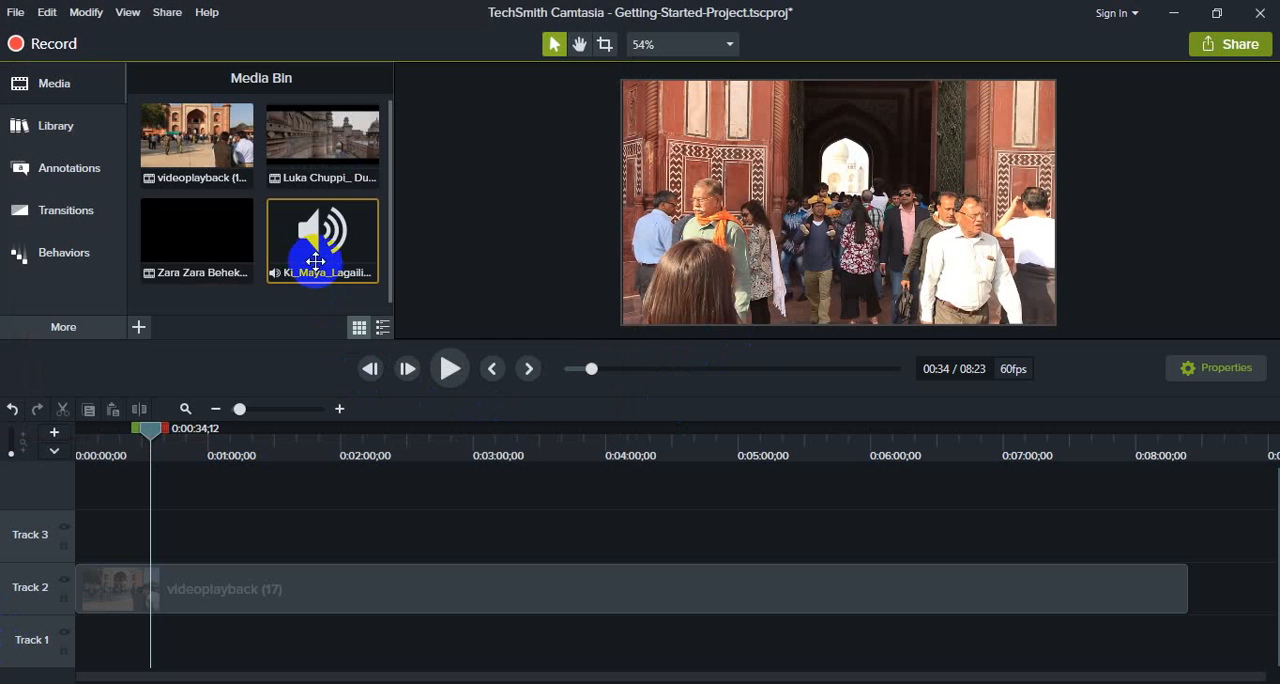
Step: Place the Ki_Maya_Lagaili song at the start of Track 3 and preview it with the video from the beginning to about 0:00:10
drag(305, 279, 238, 527)
drag(496, 548, 333, 547)
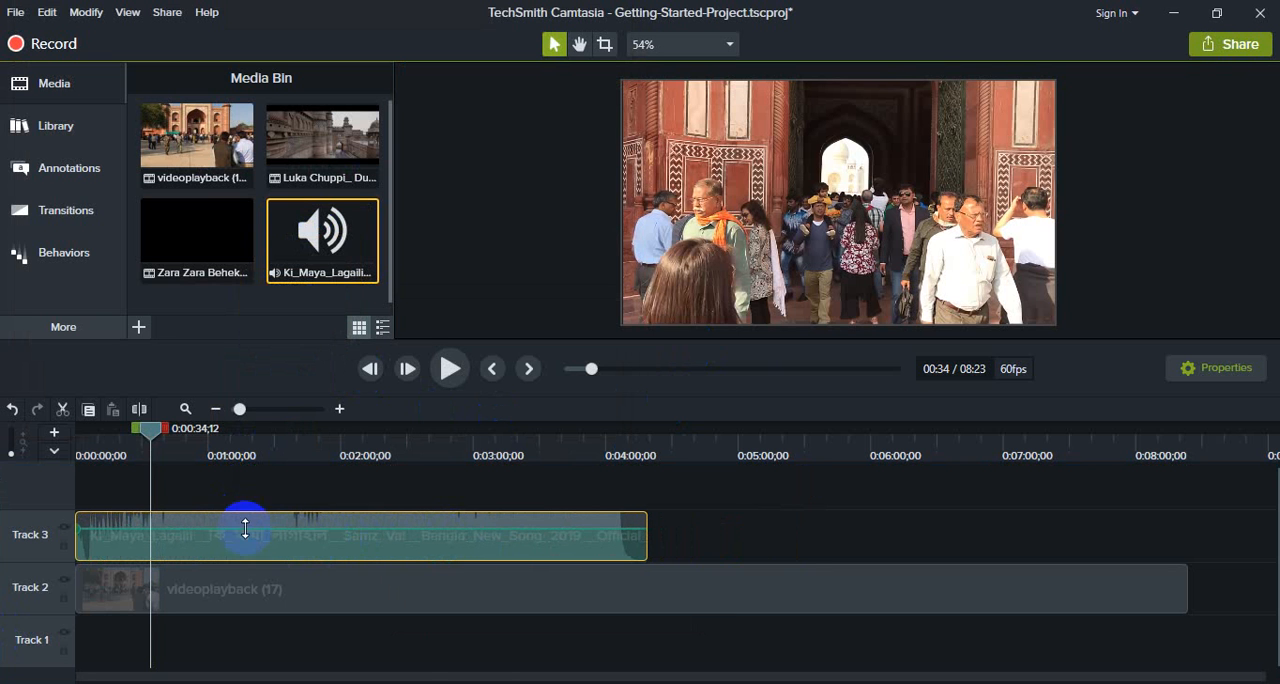
drag(151, 429, 63, 443)
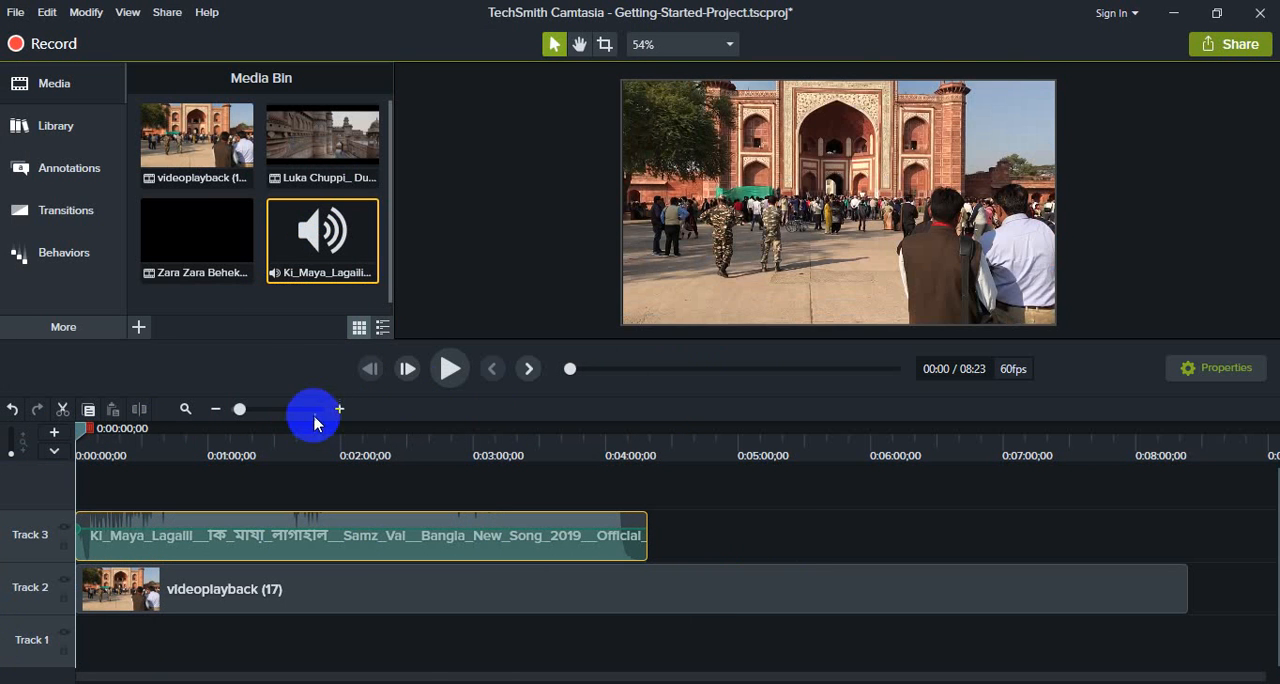
click(450, 368)
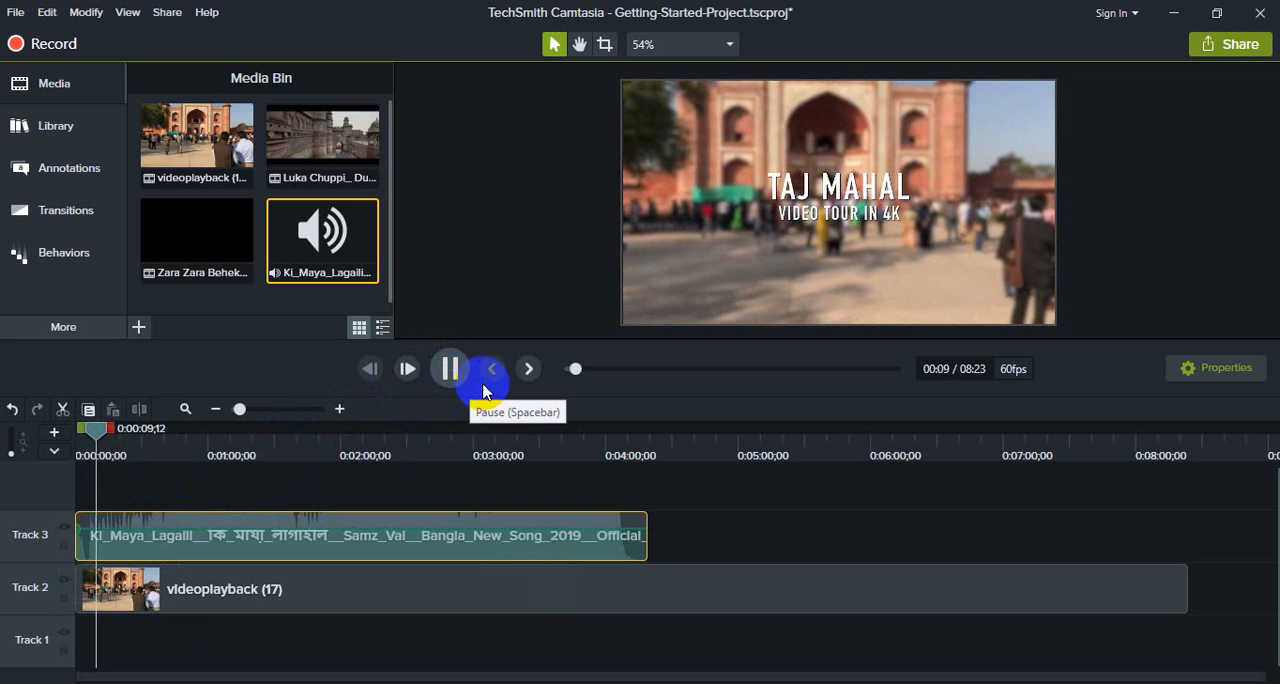
click(450, 368)
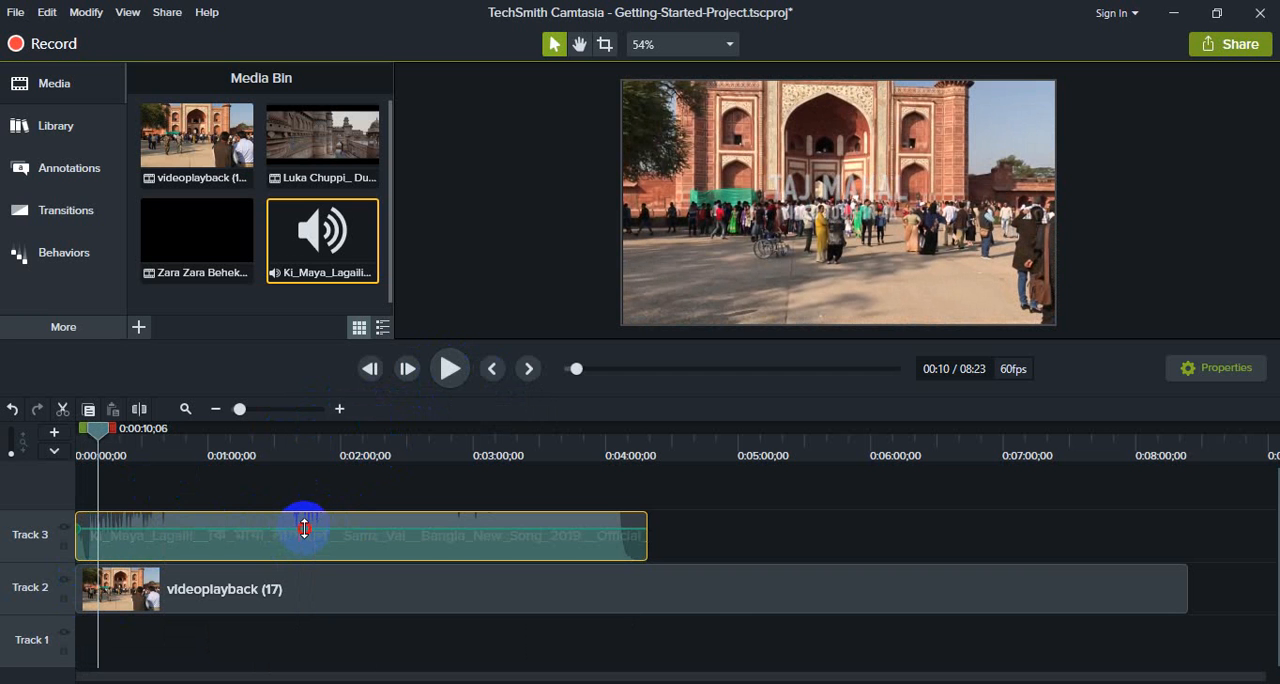
Step: Raise the volume of the Track 3 song and preview the louder audio up to about 0:00:15
drag(305, 528, 305, 512)
click(449, 368)
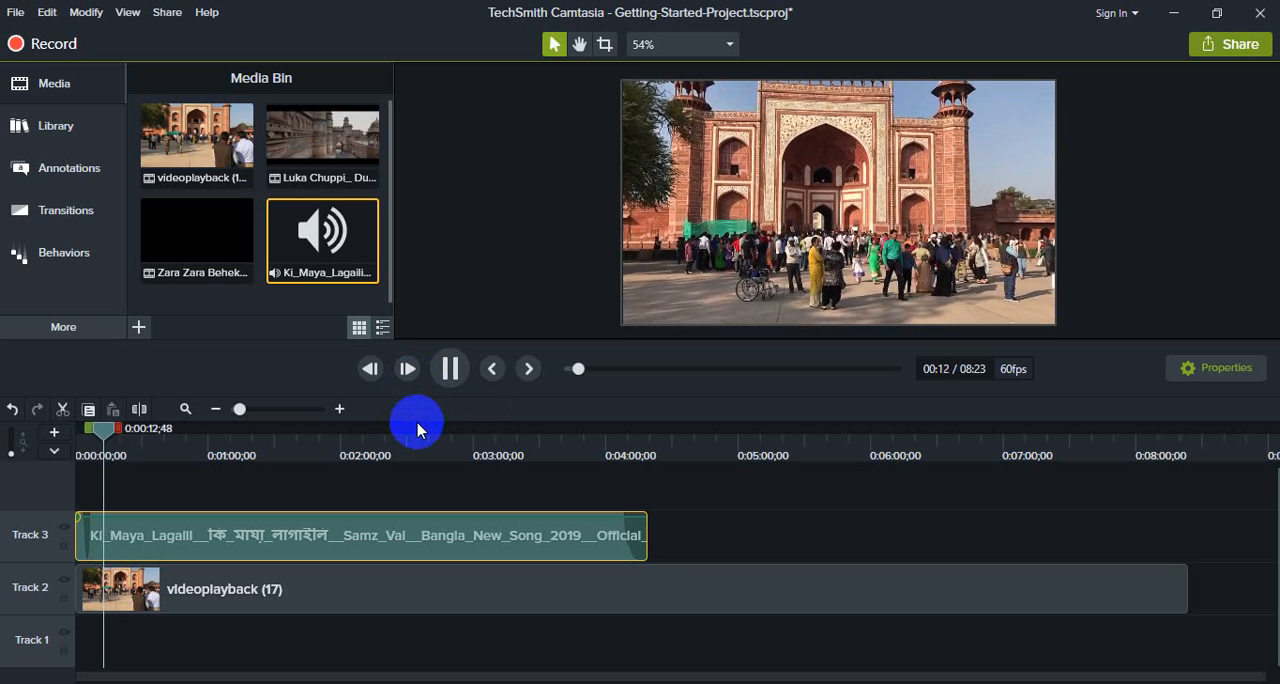
click(450, 370)
Step: Lower the Track 3 song's volume to about 77% and preview it up to about 0:00:20
click(303, 520)
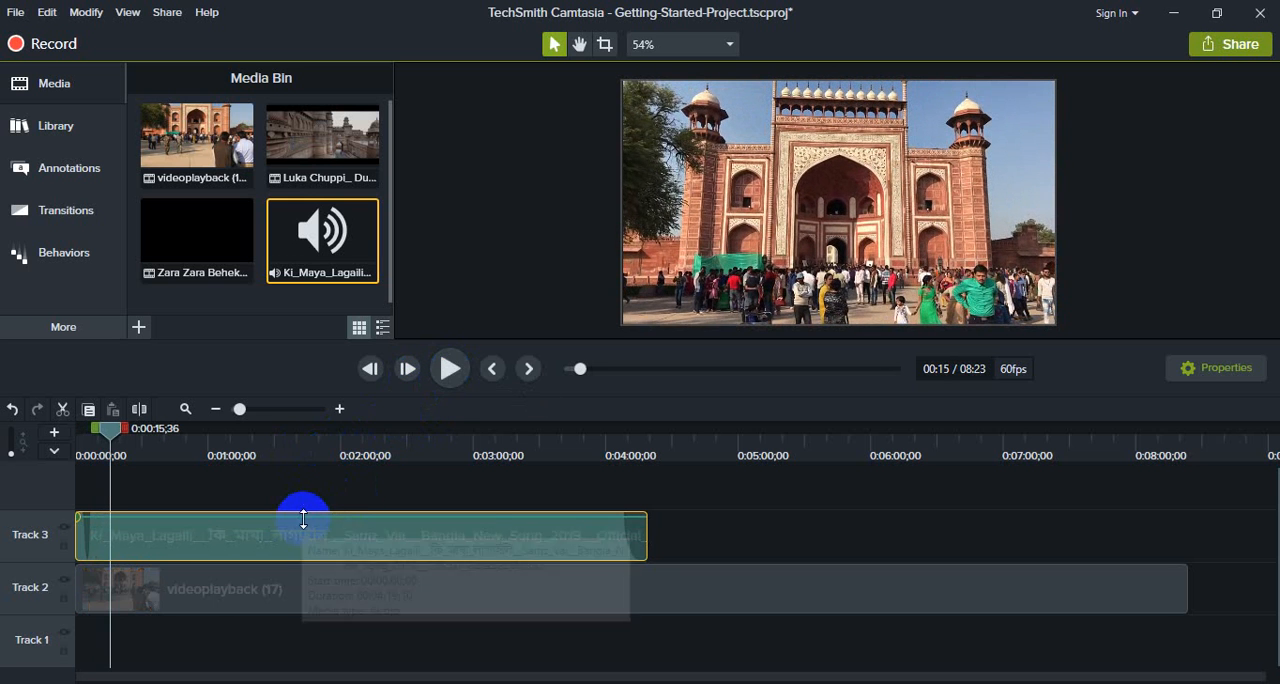
drag(303, 520, 306, 537)
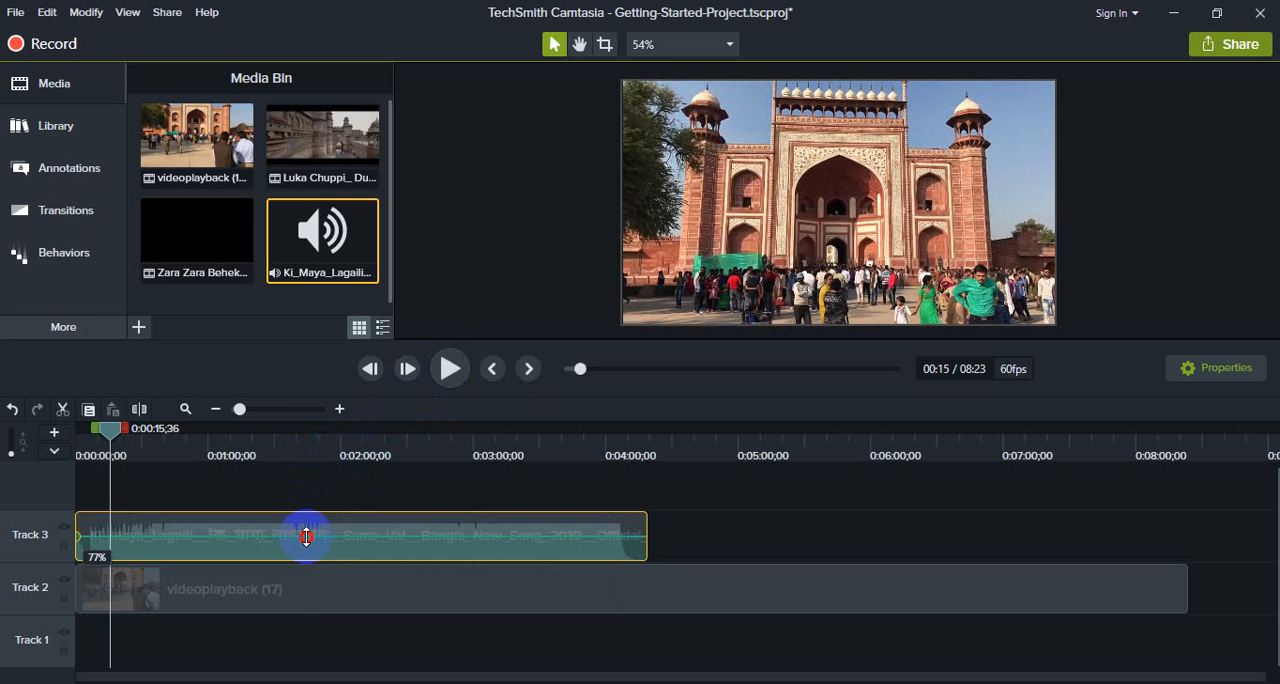
click(449, 370)
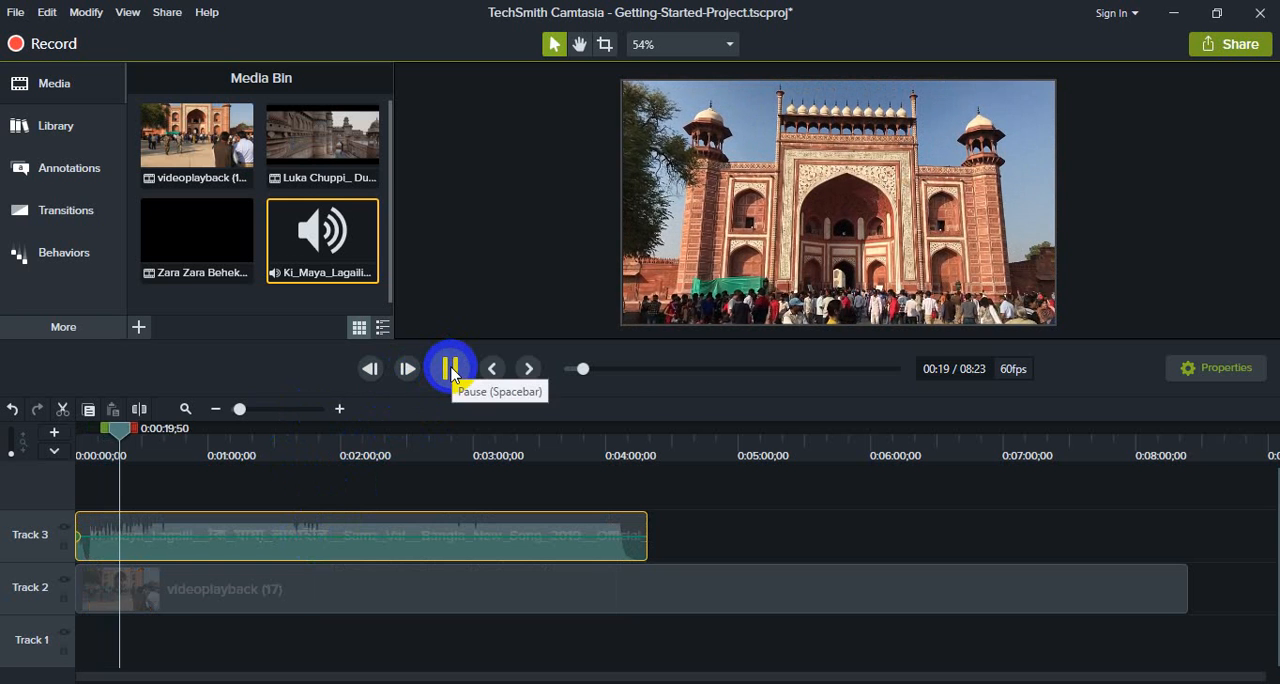
click(450, 370)
click(371, 545)
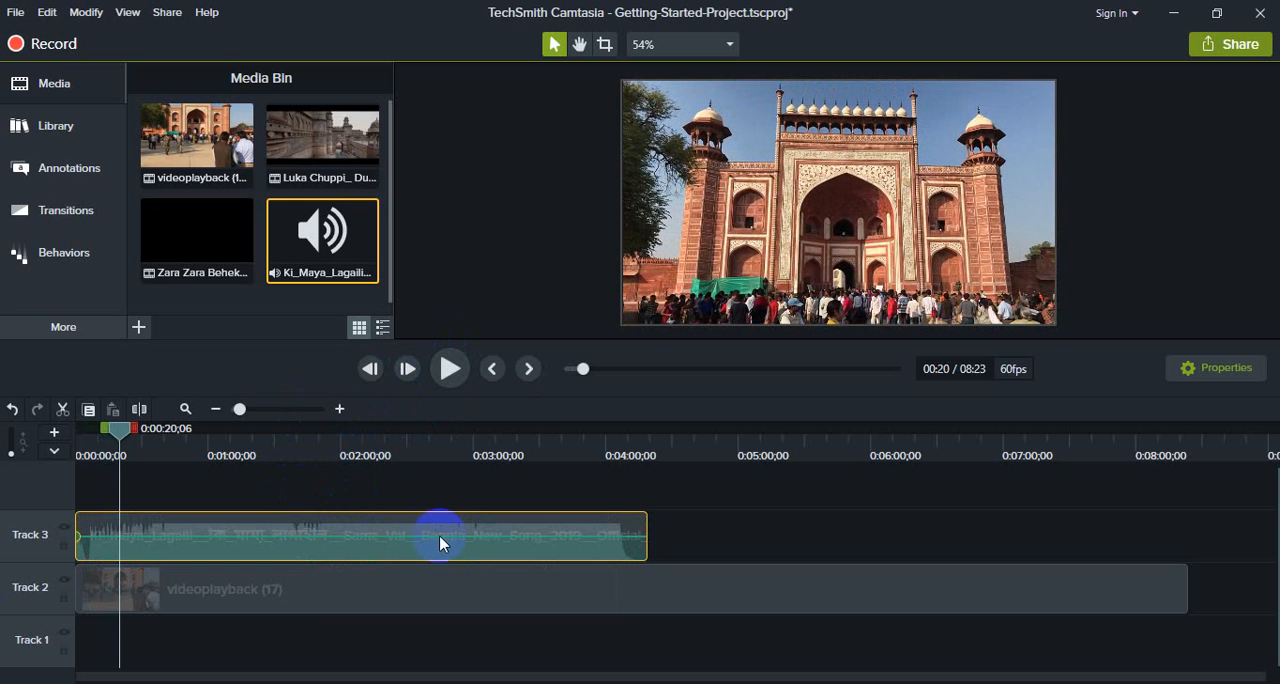
mouse_move(573, 527)
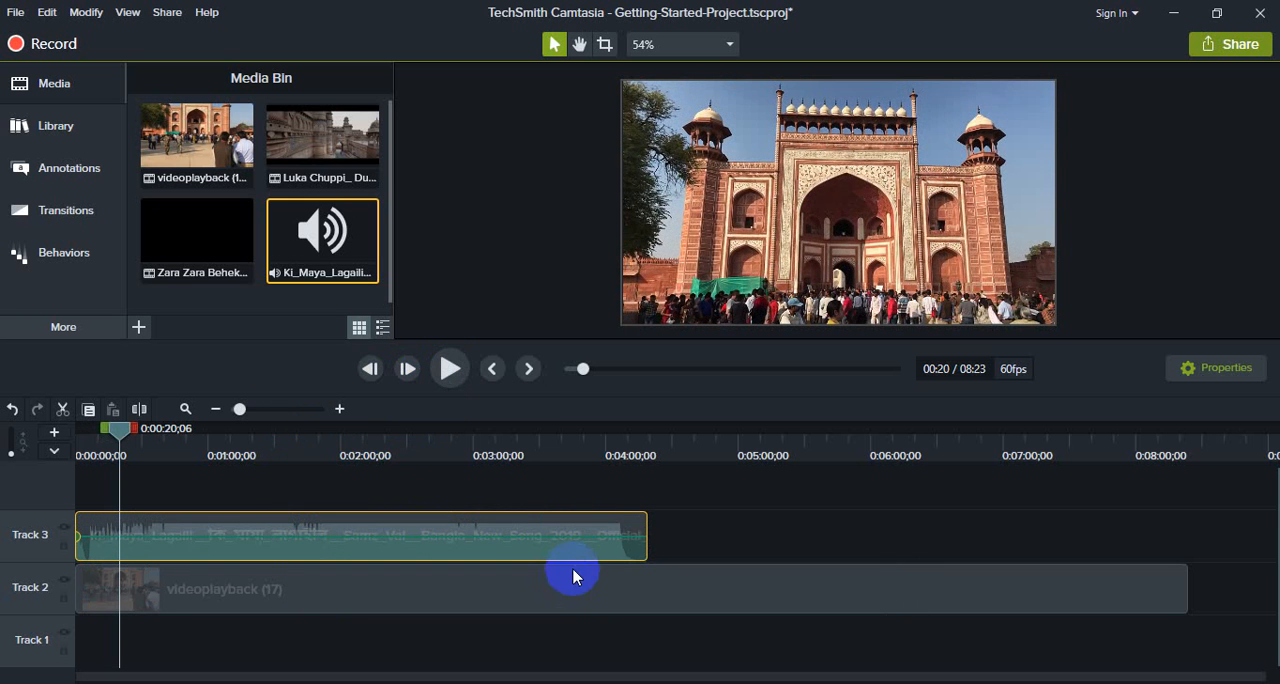
mouse_move(457, 563)
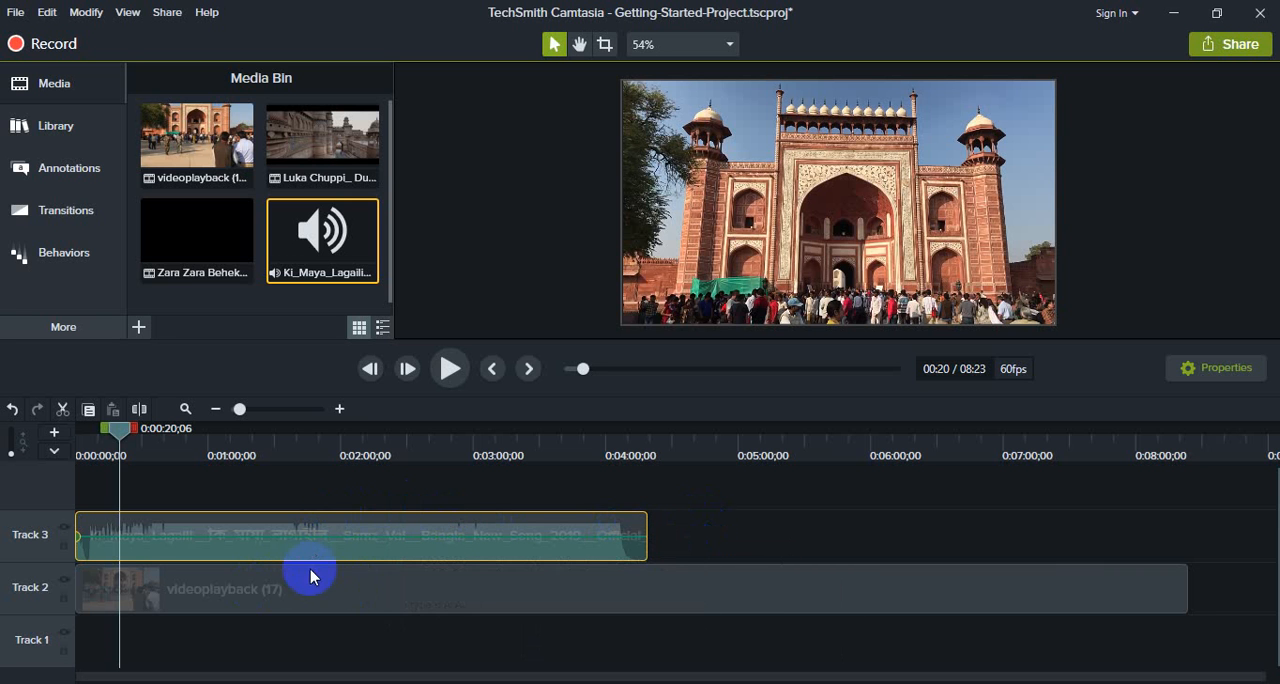
mouse_move(306, 560)
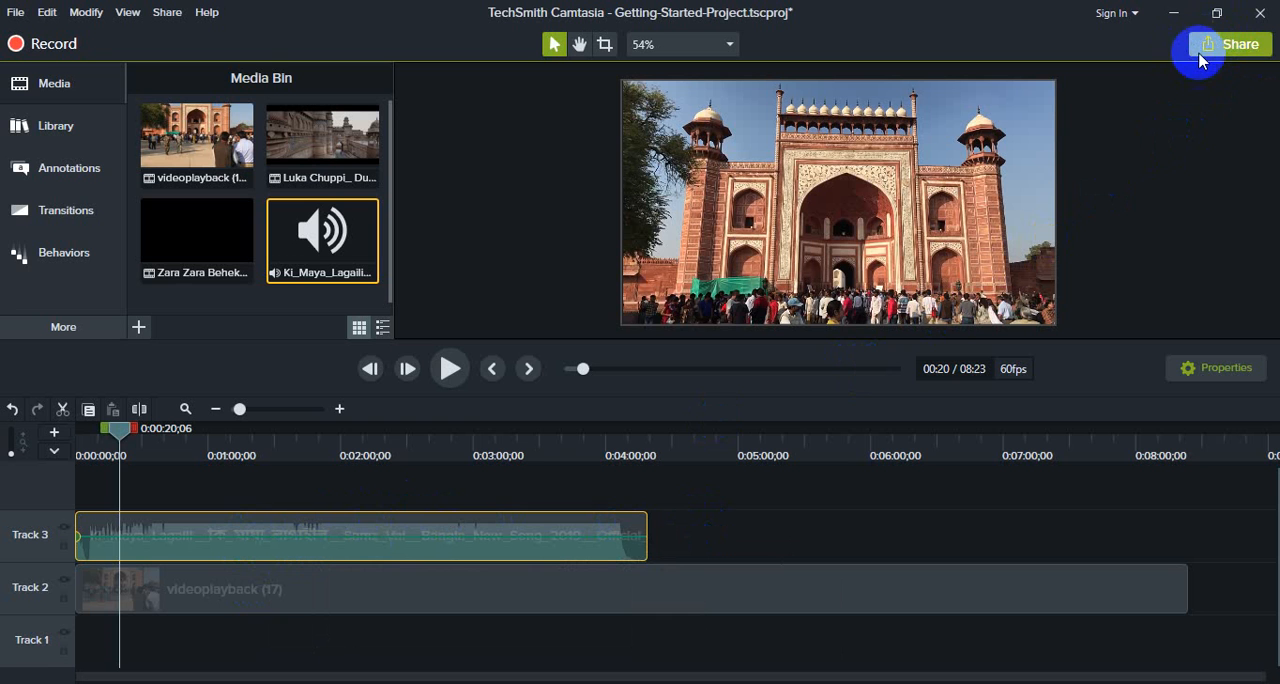
Step: Start a local-file export with the trial watermark and choose the MP4 only (up to 720p) production preset
click(1236, 47)
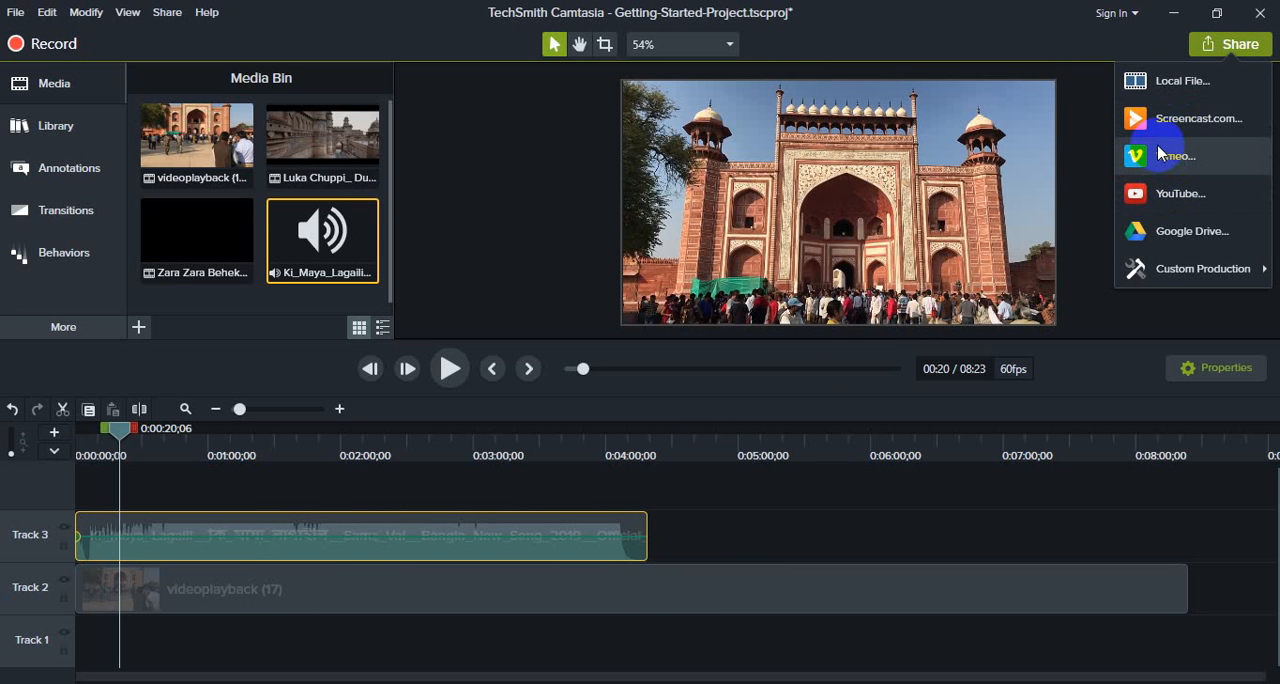
mouse_move(1173, 260)
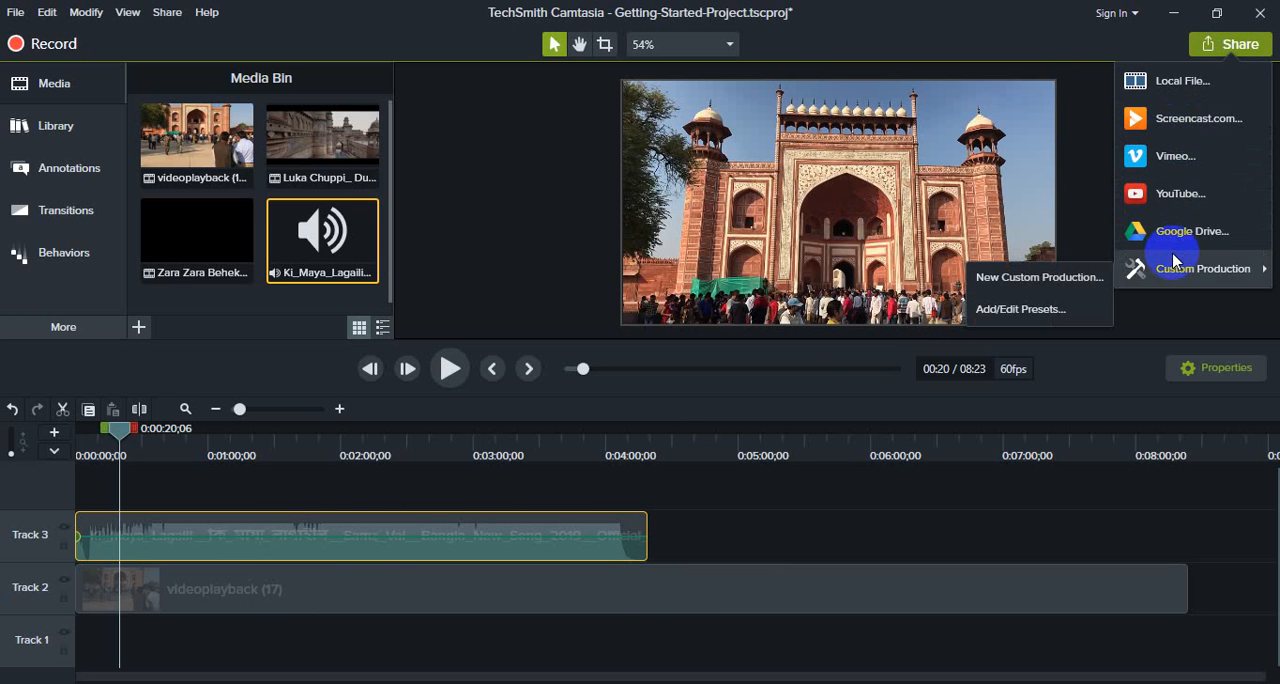
click(1168, 86)
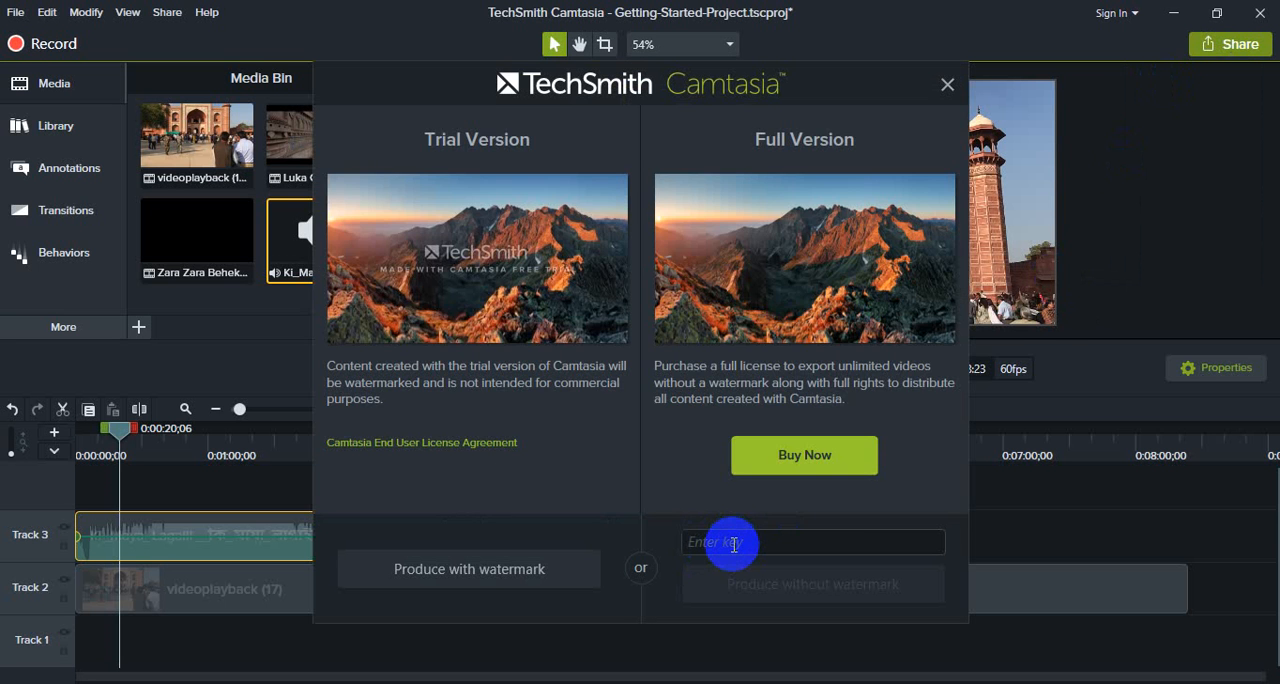
click(518, 581)
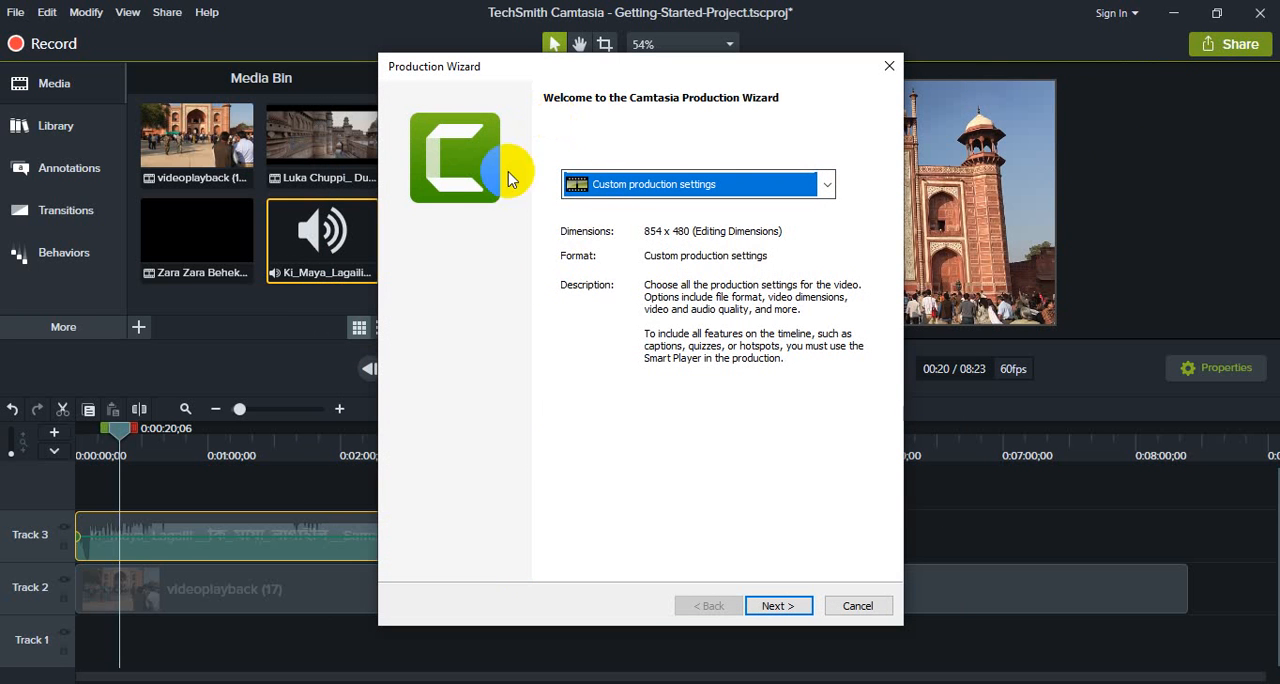
click(634, 192)
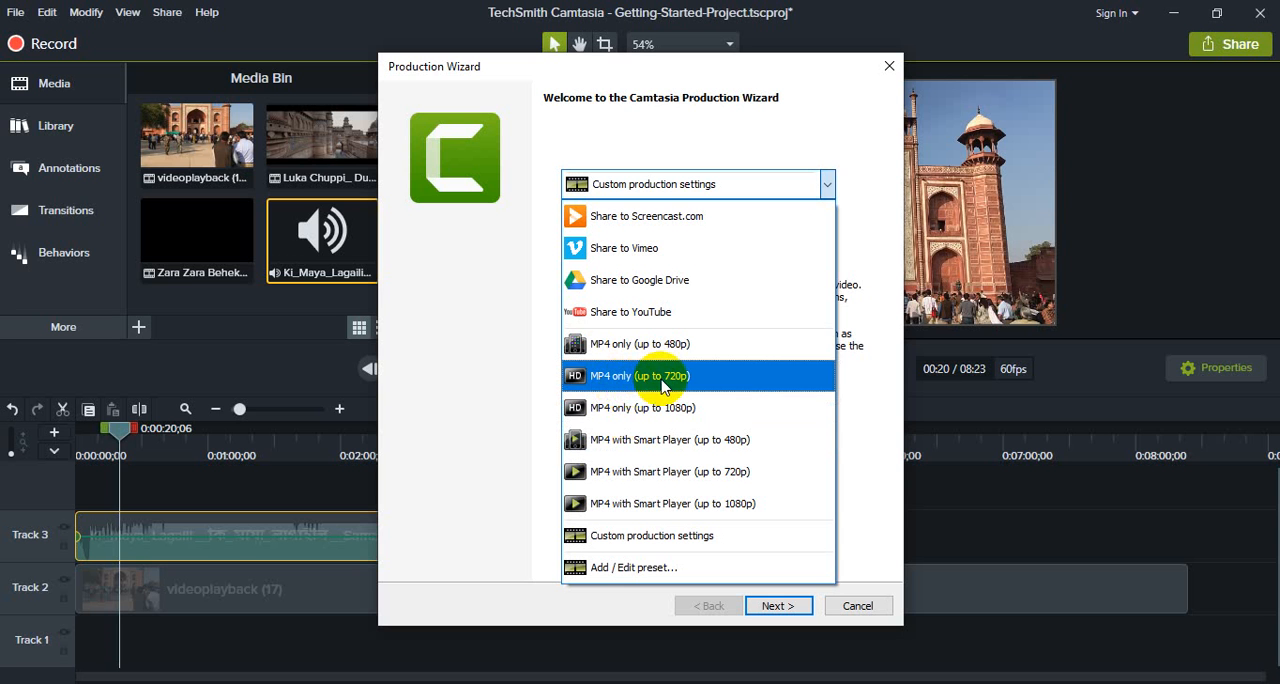
click(648, 388)
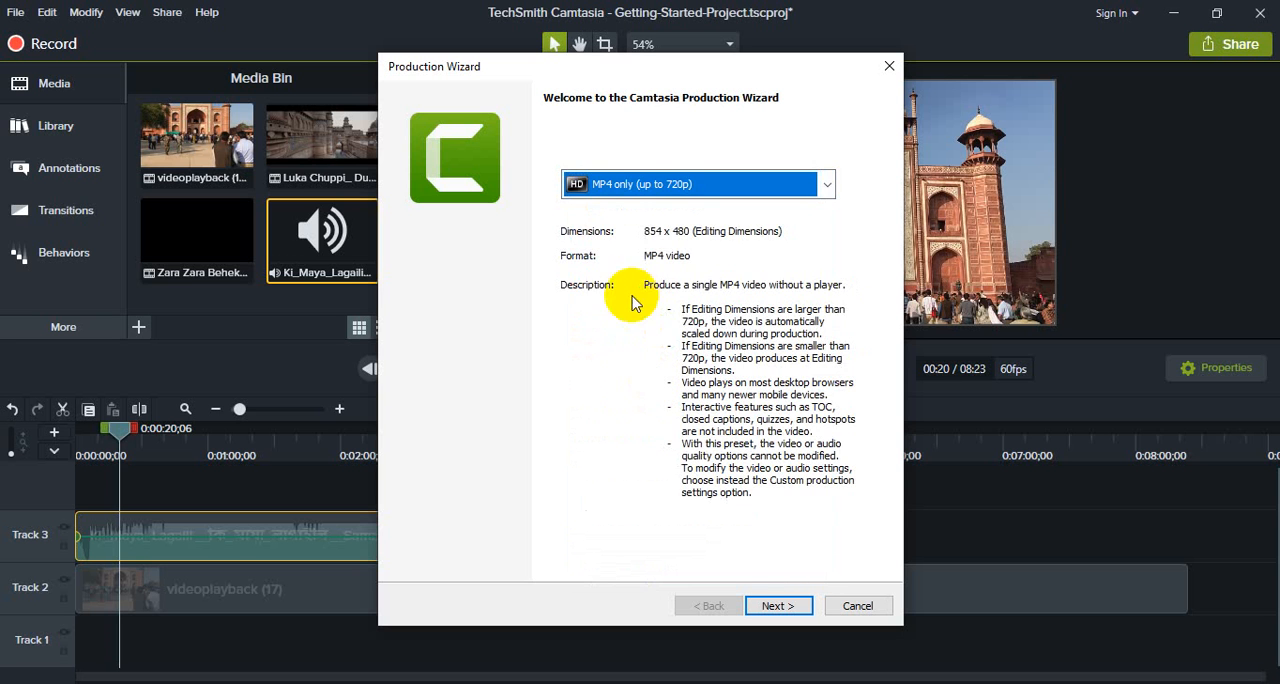
click(793, 607)
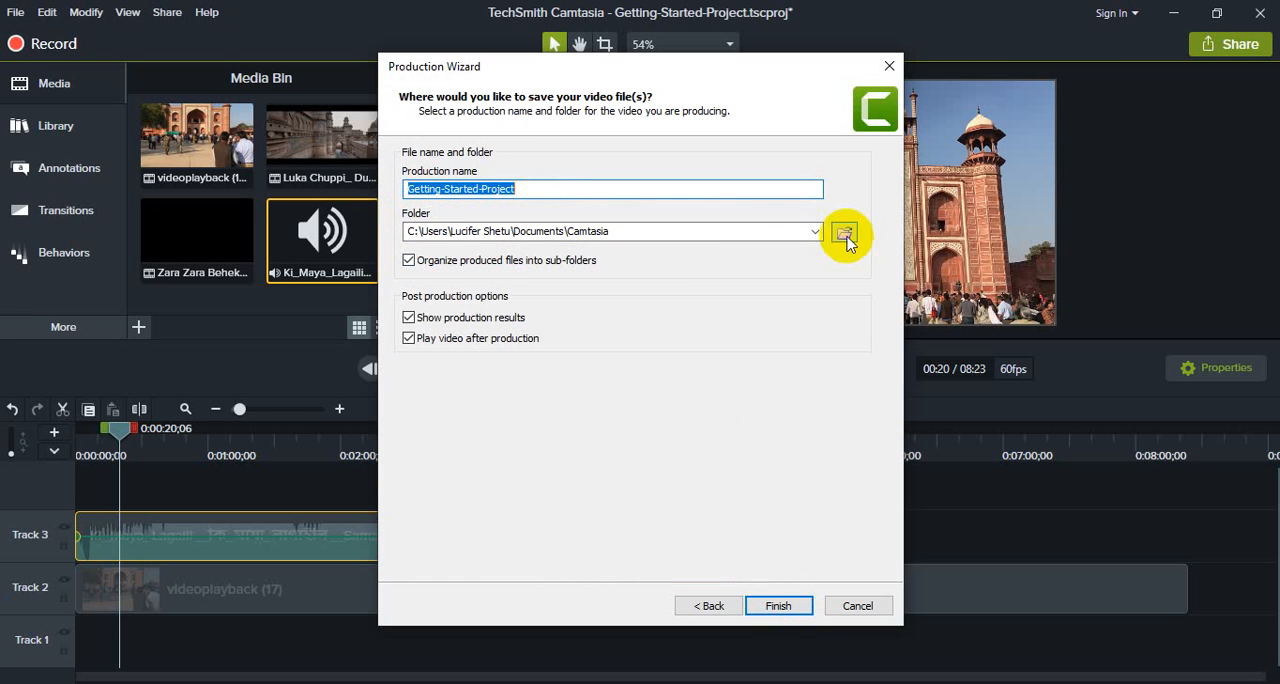
Step: Set the output to Getting-Started-Project.mp4 in the Documents\Camtasia folder, and cancel the production
click(845, 233)
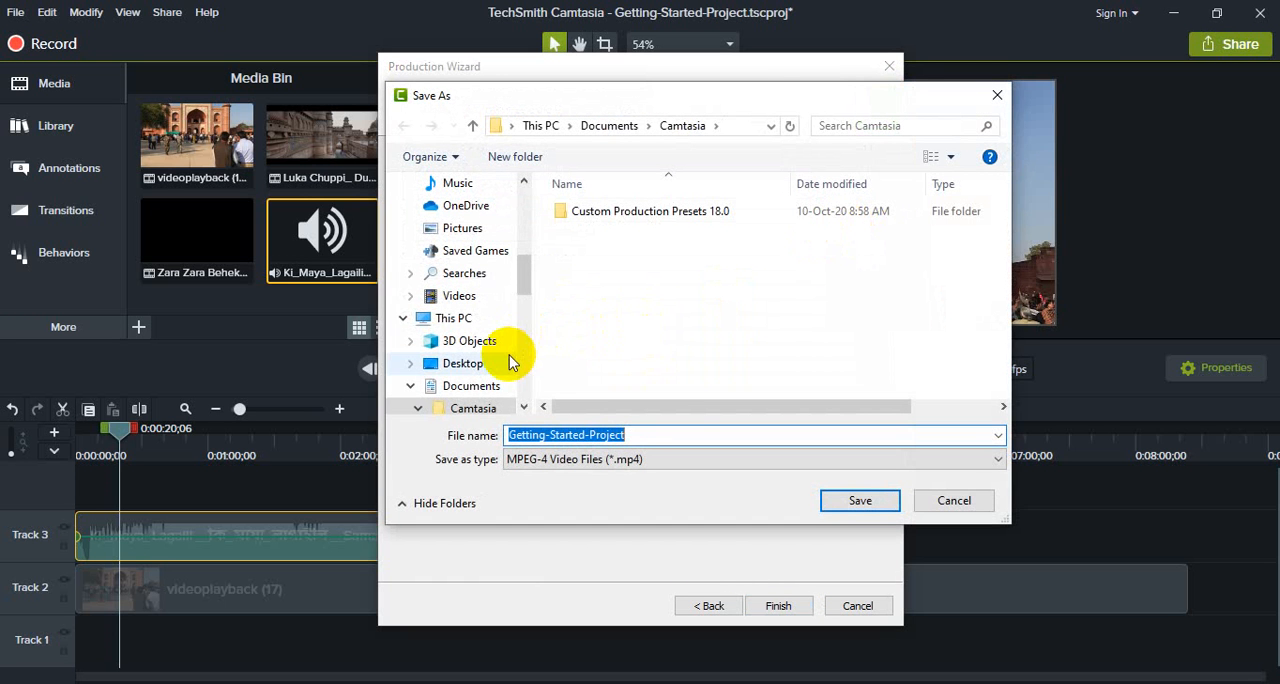
drag(521, 273, 523, 229)
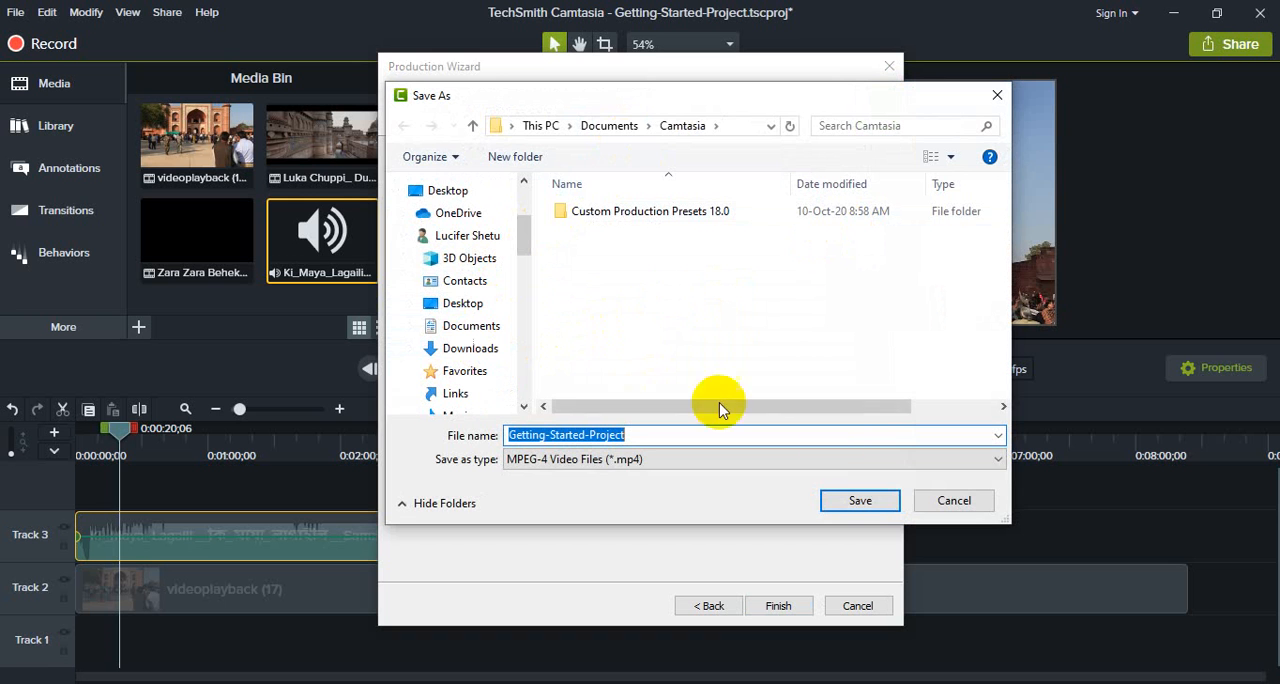
click(861, 501)
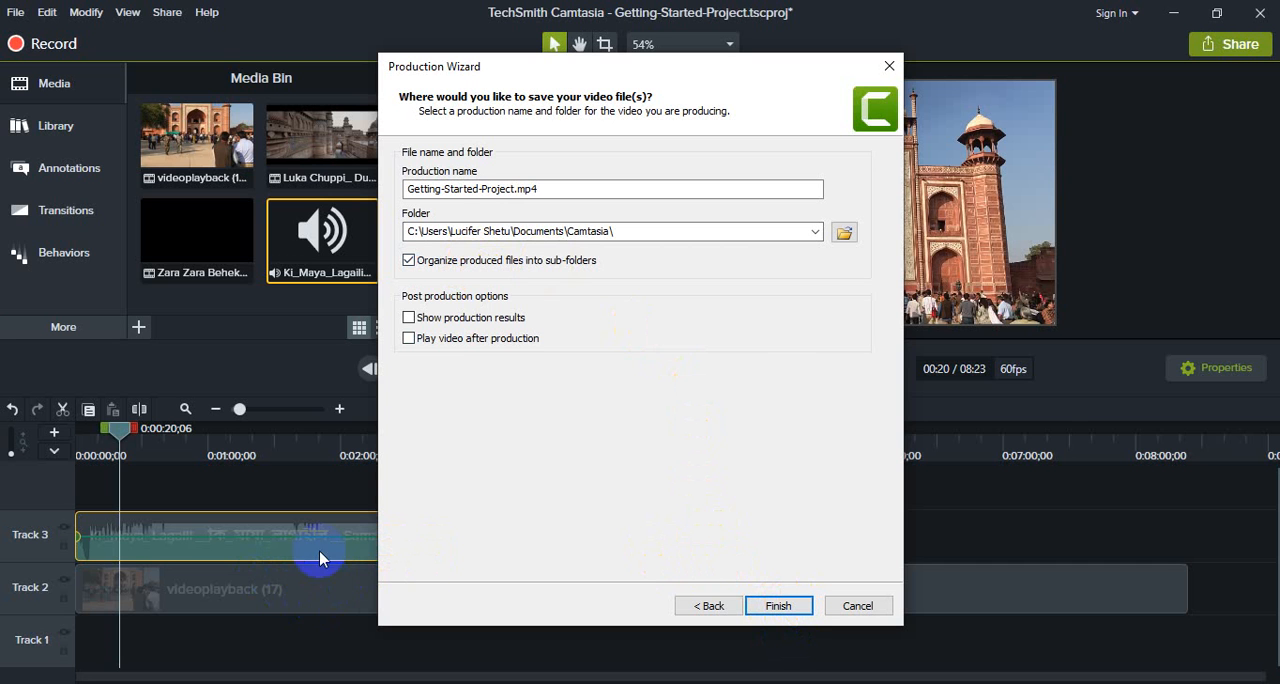
click(790, 596)
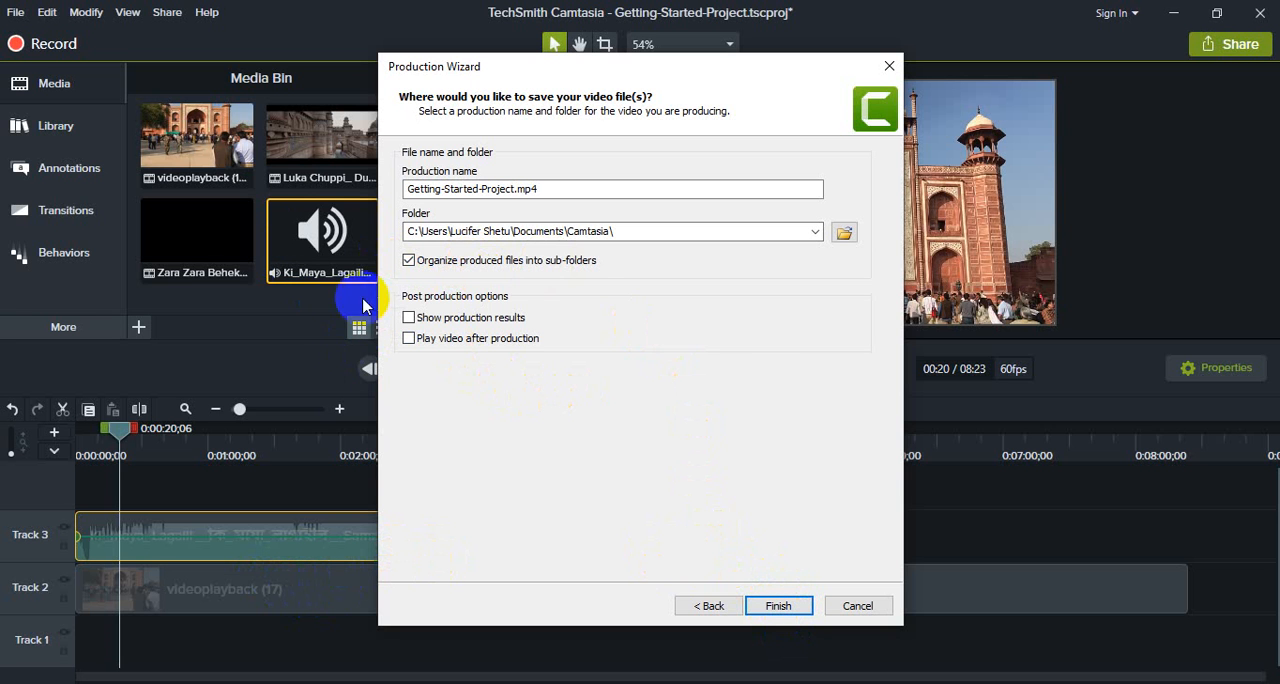
click(877, 609)
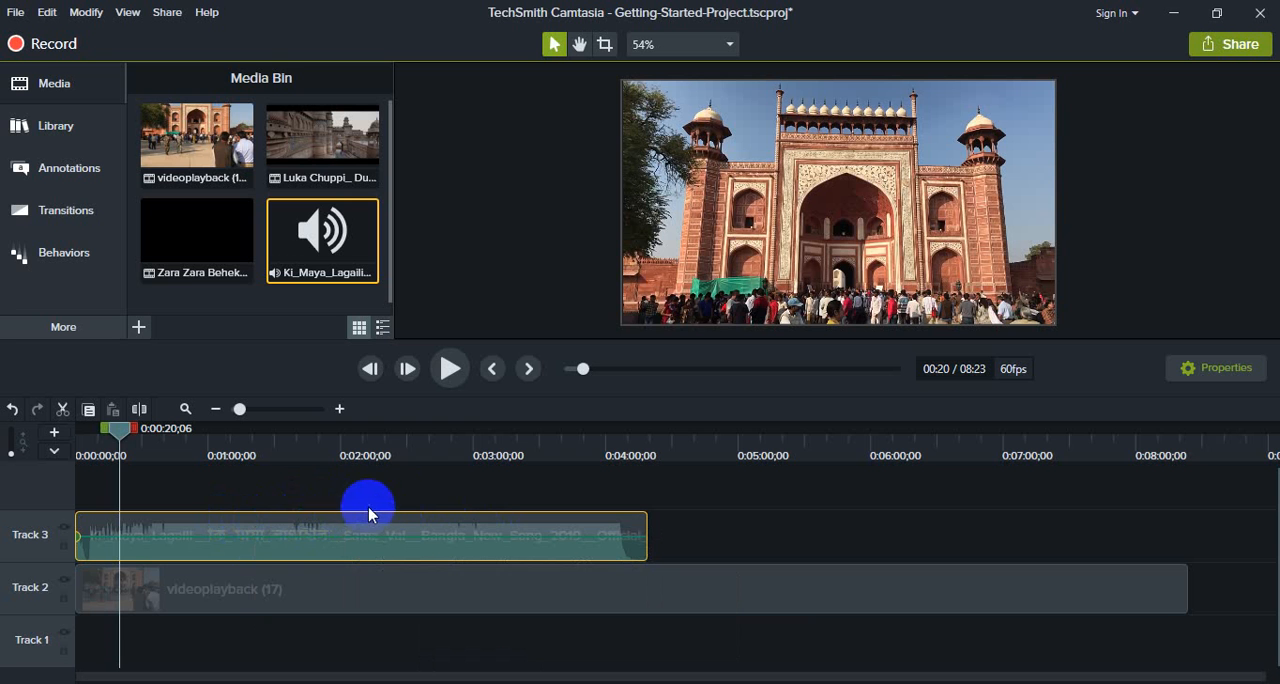
Step: Import the _Tujhe_Kitna_Chahne_Lage song MP3 from New folder (2) on drive F into the project's media
click(140, 328)
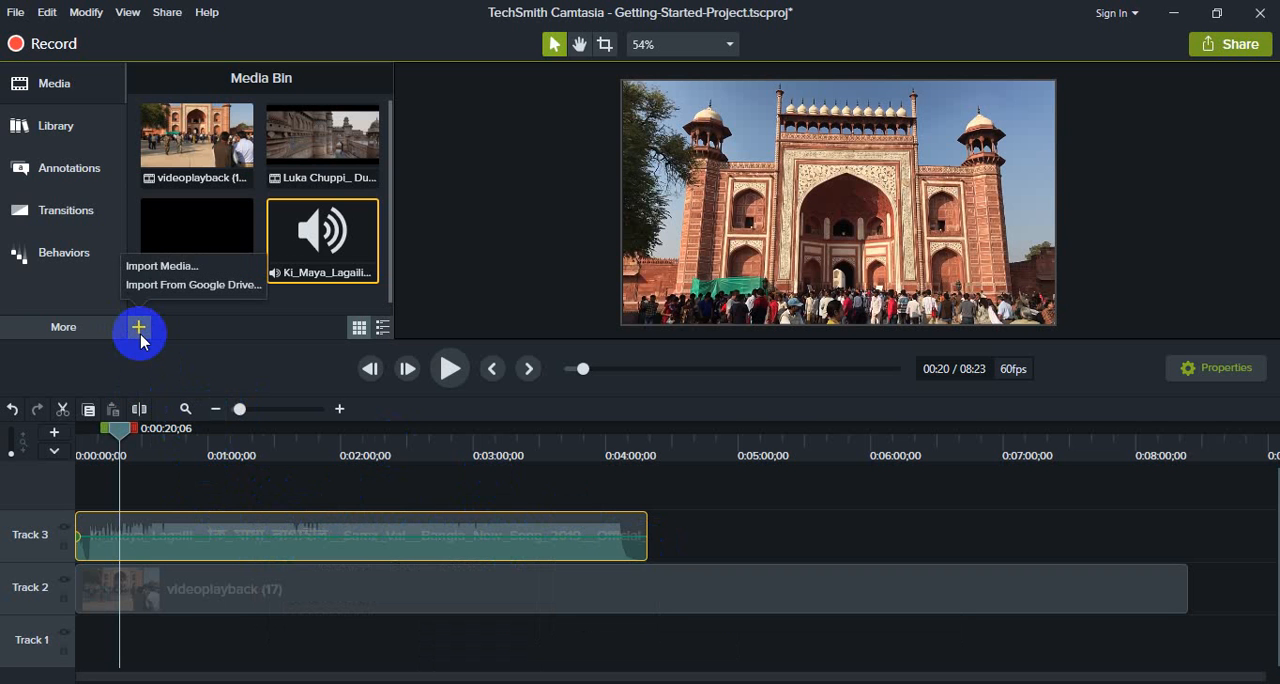
click(149, 265)
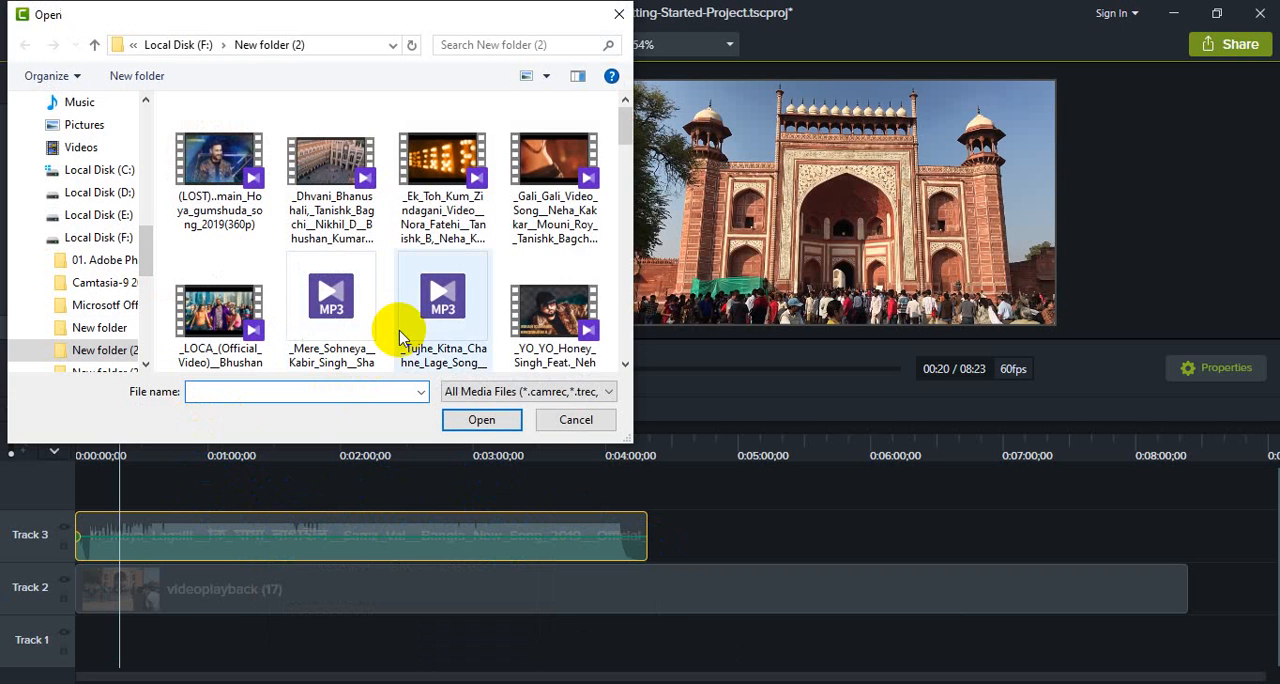
double_click(437, 315)
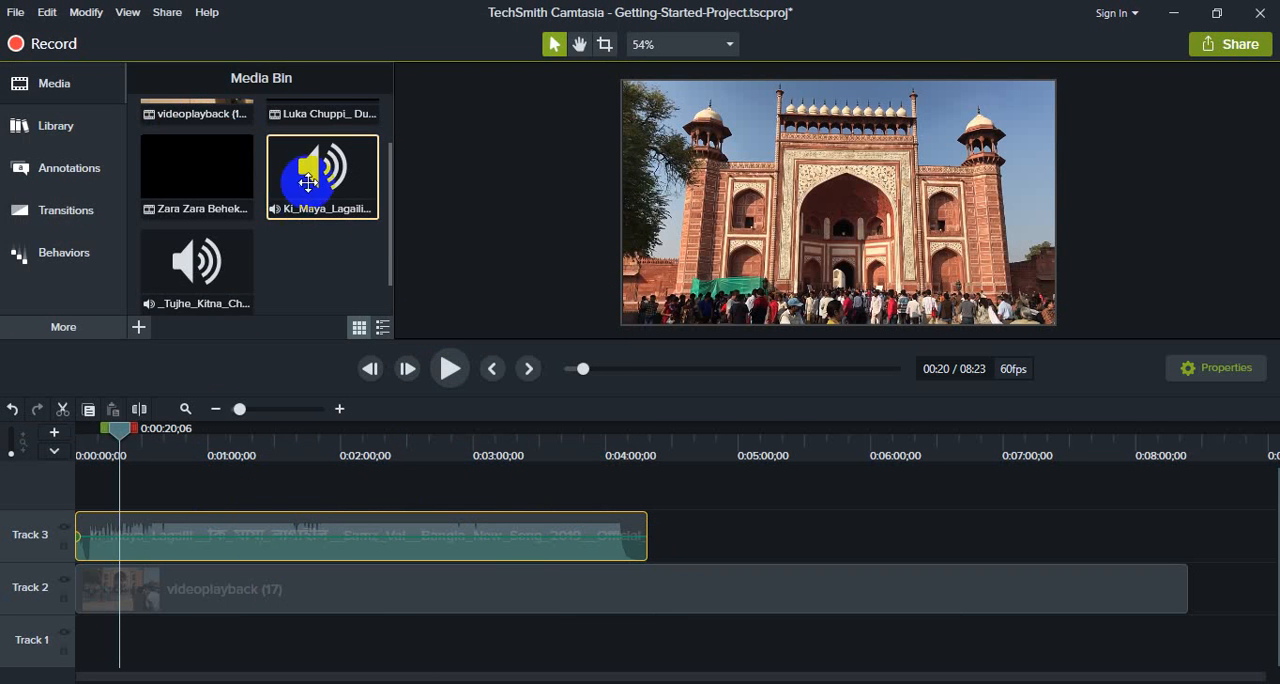
Step: Append a second Ki_Maya_Lagaili clip to Track 3 and split the first one at 0:01:42;24
drag(300, 171, 640, 514)
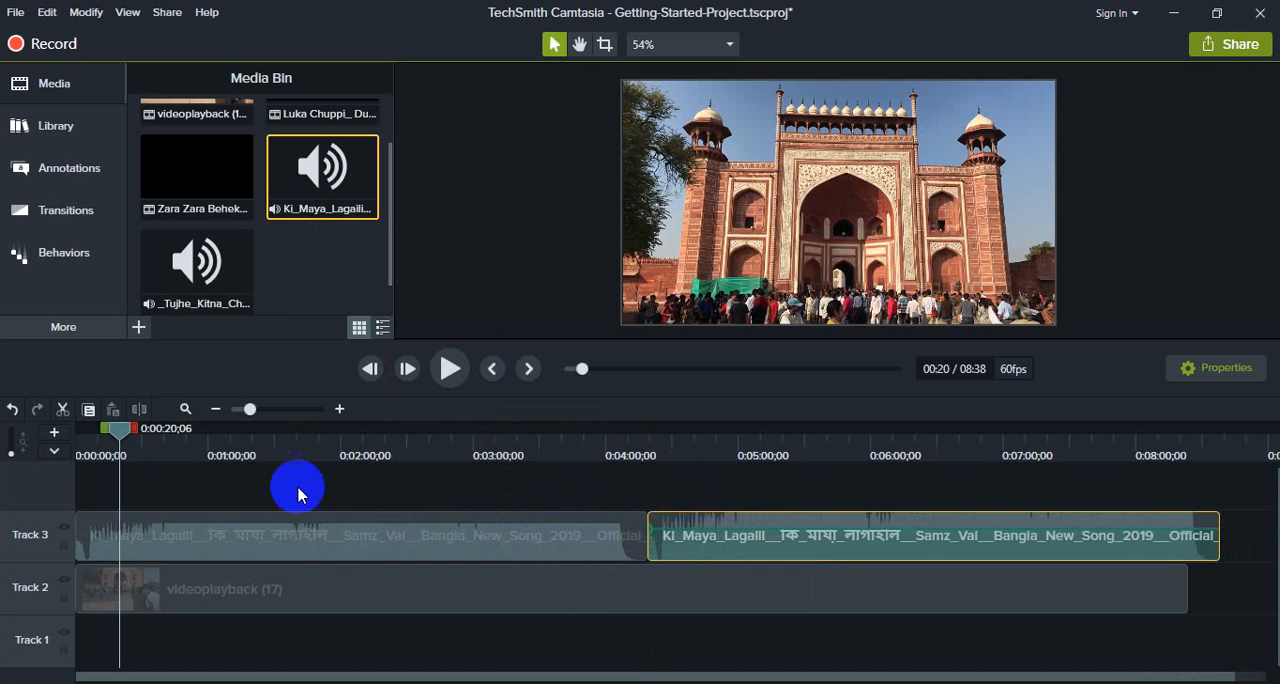
click(318, 532)
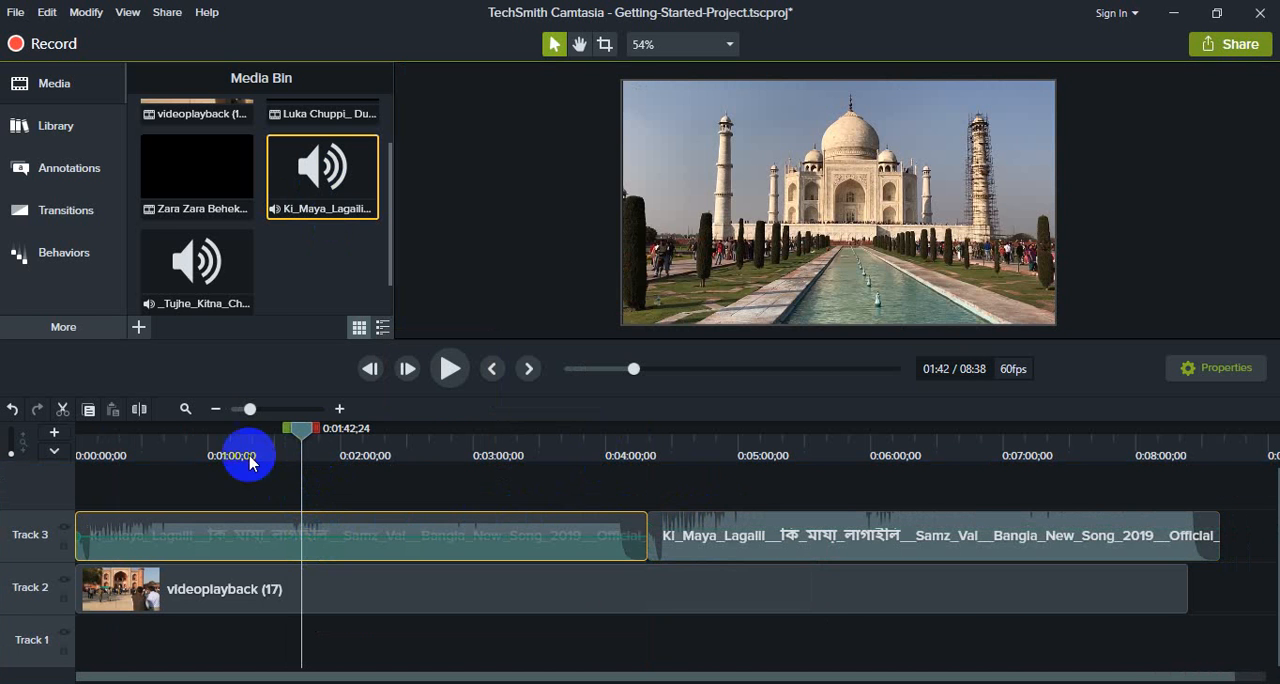
click(140, 410)
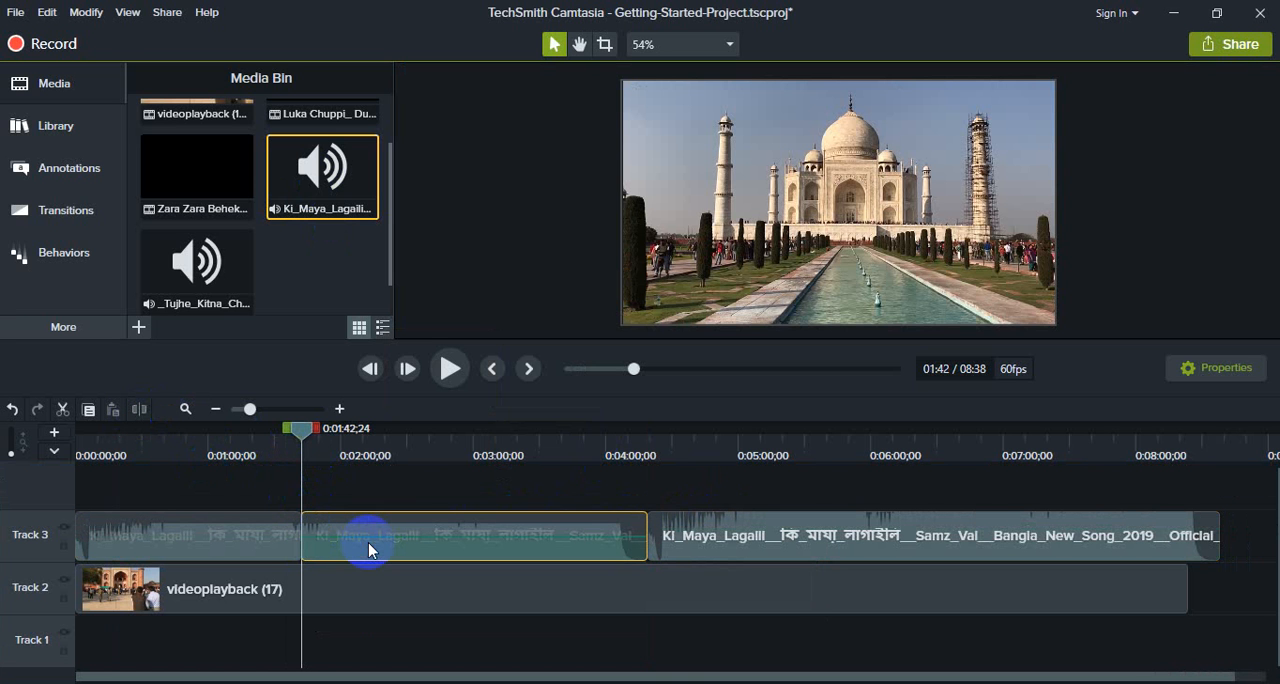
Step: Delete the first song's part after the split and move the second song clip up to close the gap
key(Delete)
drag(800, 537, 408, 556)
drag(313, 526, 313, 526)
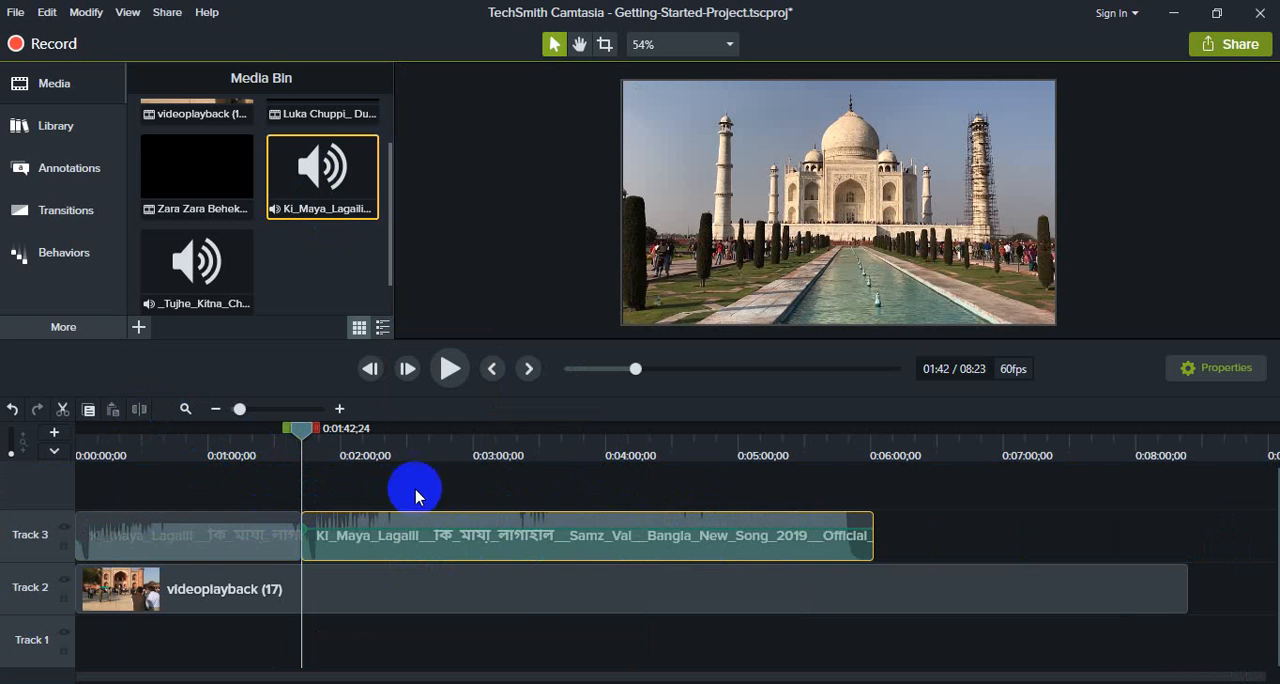
Step: Copy the first song segment on Track 3, paste it at 0:06:13;03, and attach the copy to the end of the Track 3 songs
click(226, 527)
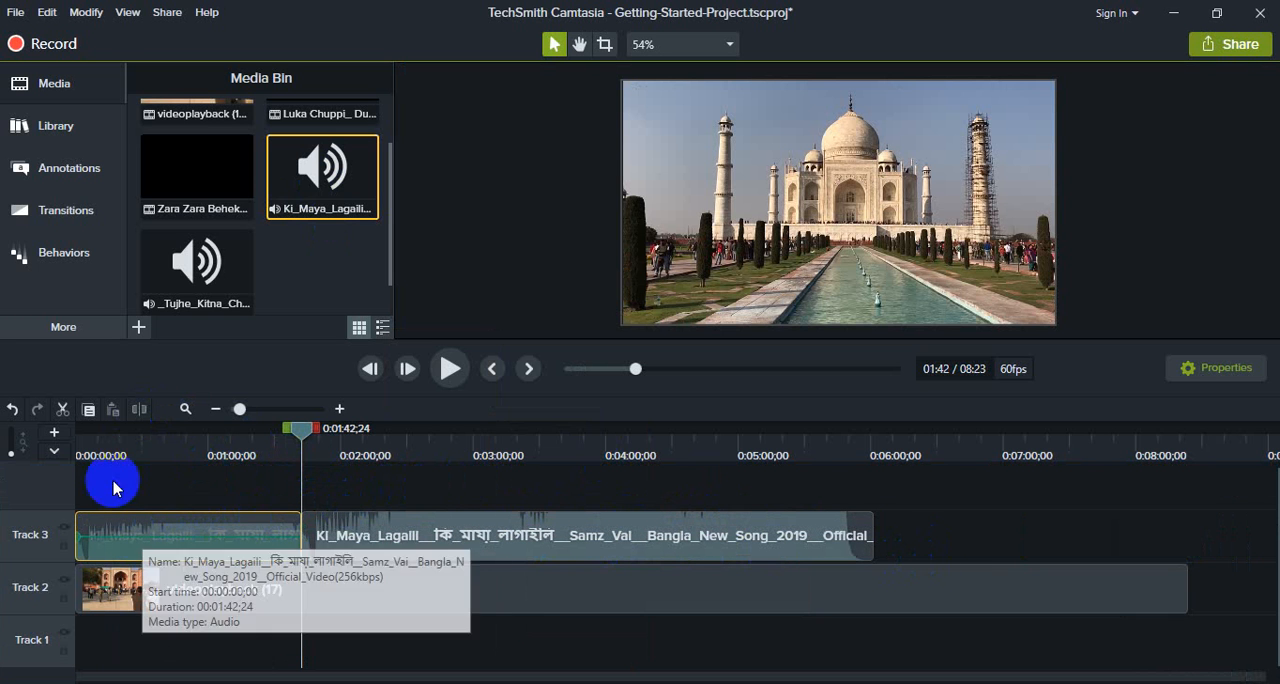
click(89, 410)
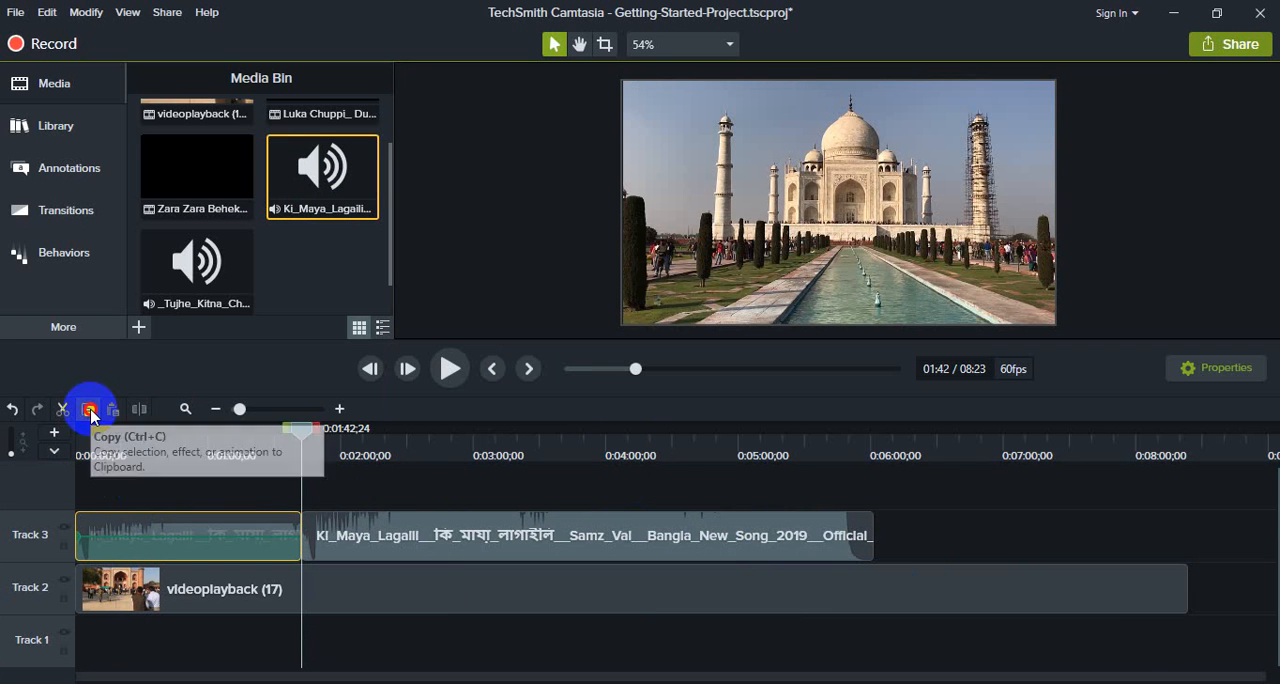
click(898, 450)
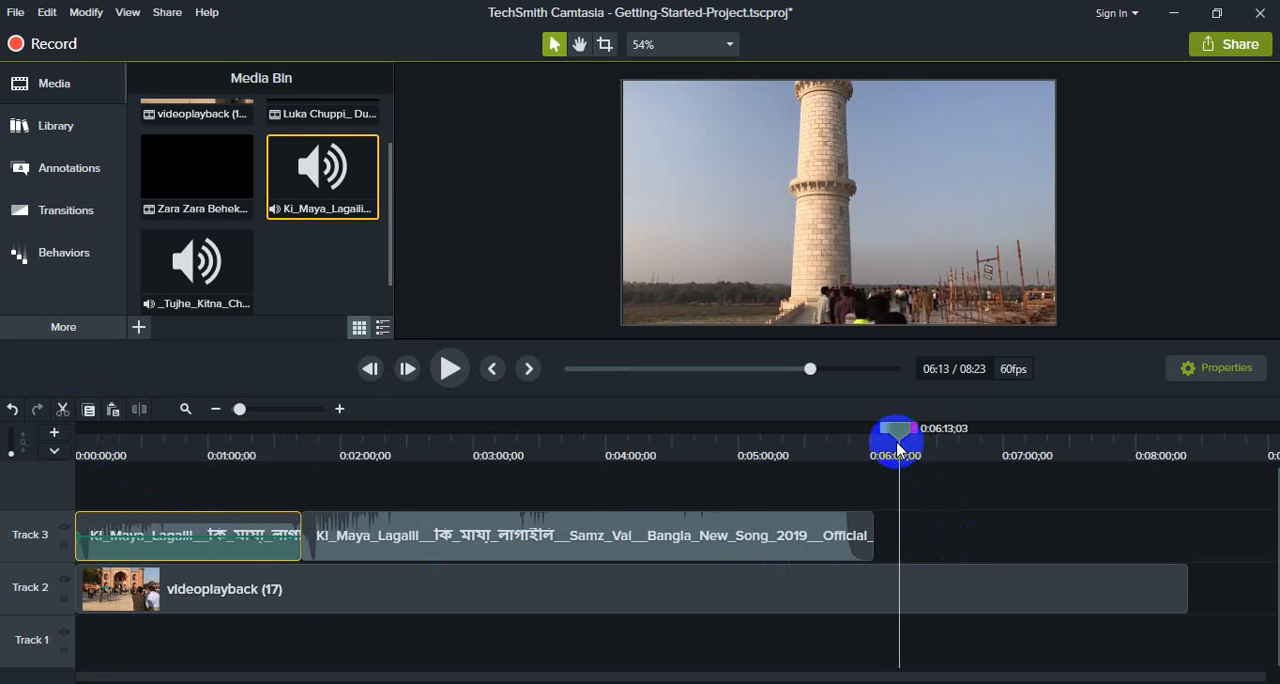
click(116, 412)
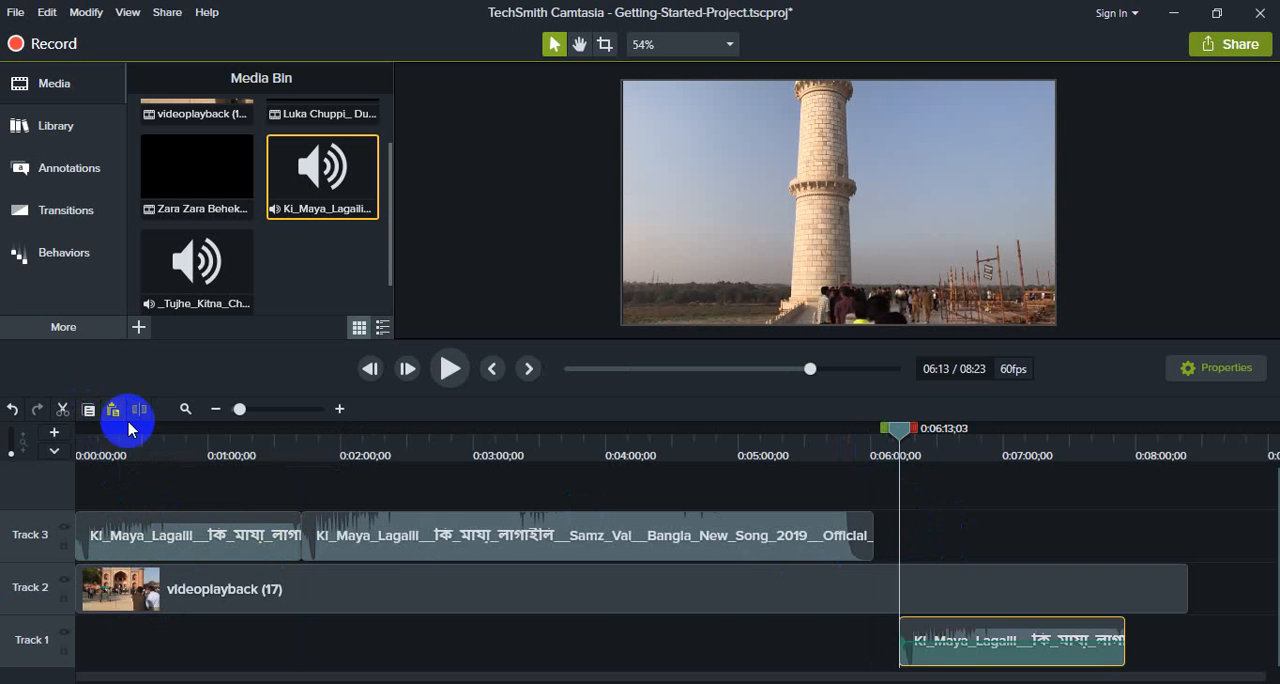
drag(1004, 637, 976, 540)
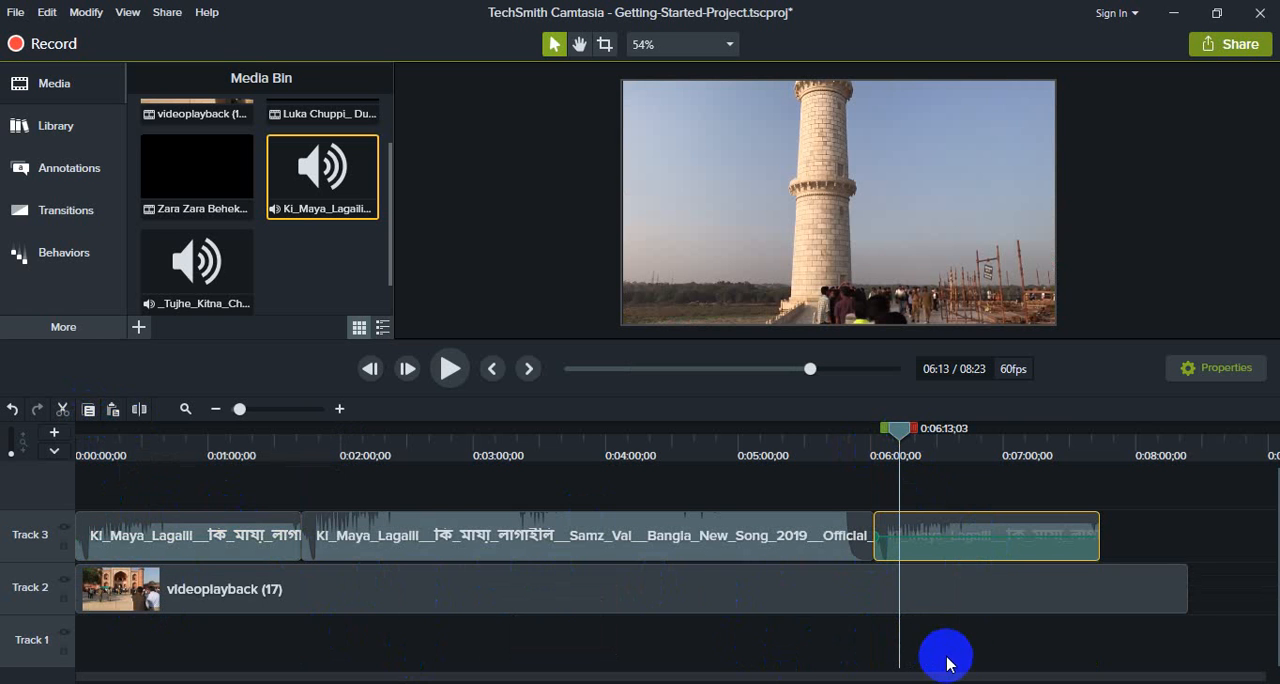
Step: Select all the song and video clips on Tracks 2 and 3 and delete them from the timeline
drag(987, 653, 149, 529)
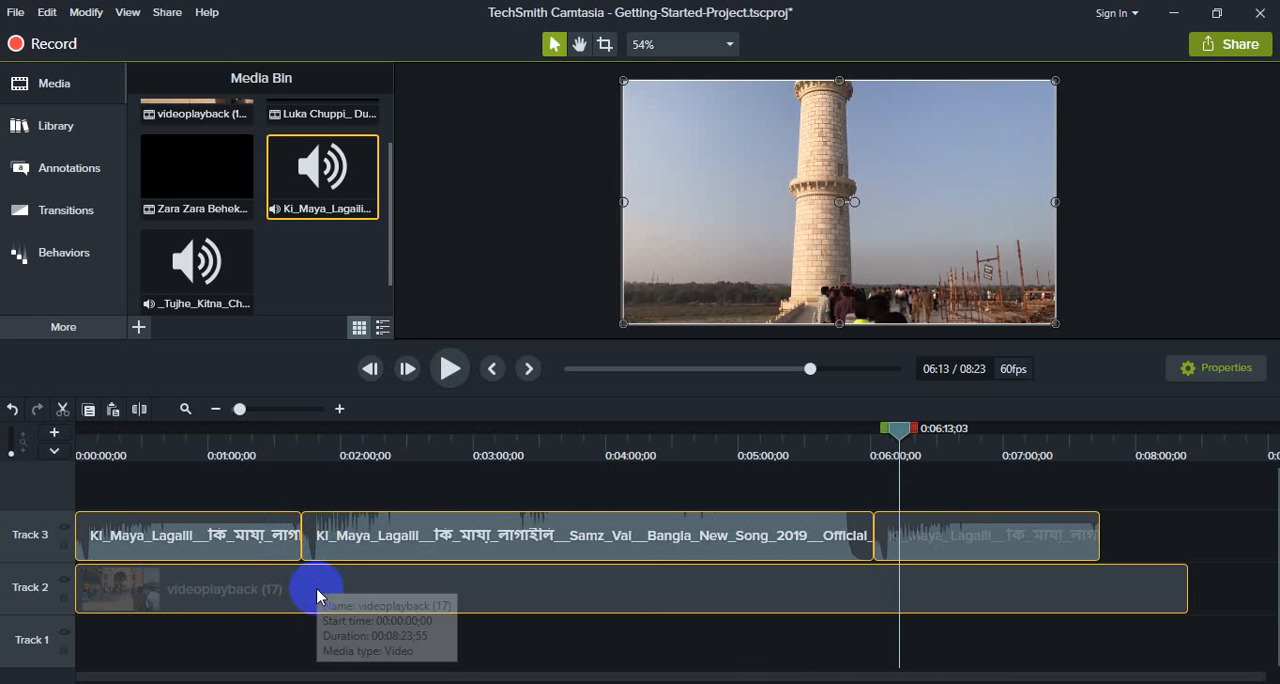
click(1136, 539)
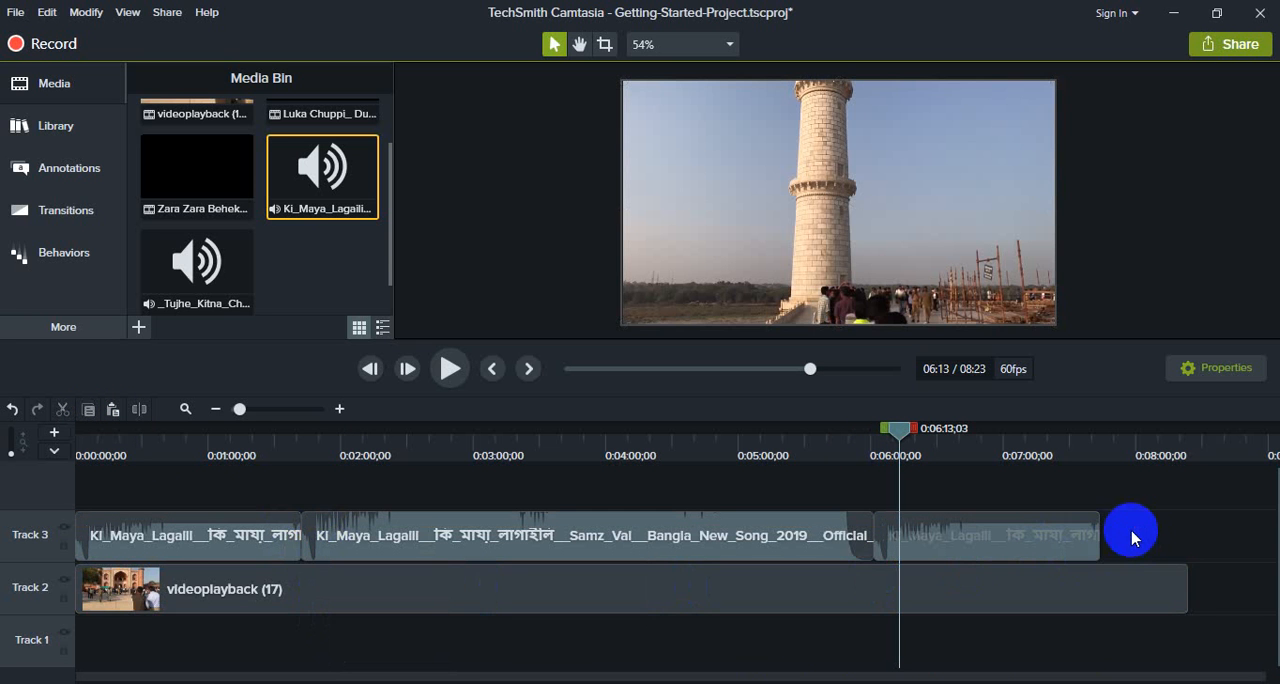
drag(1141, 535, 263, 534)
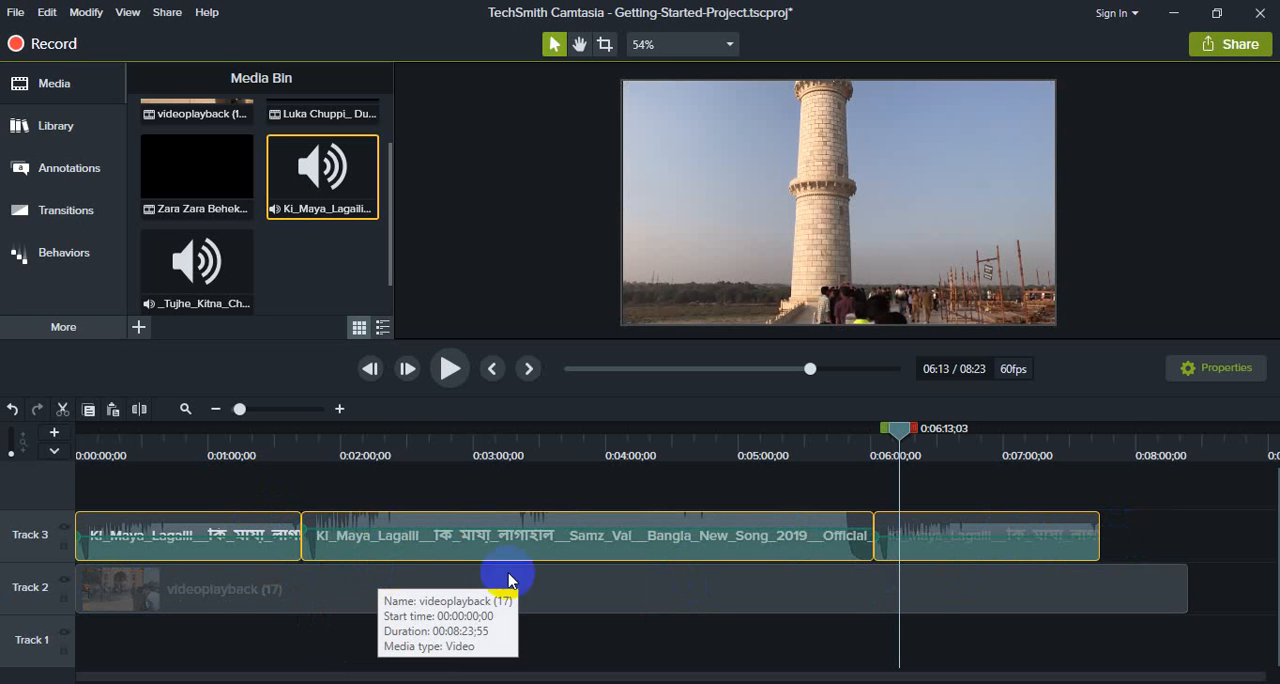
drag(1237, 543, 117, 592)
key(Delete)
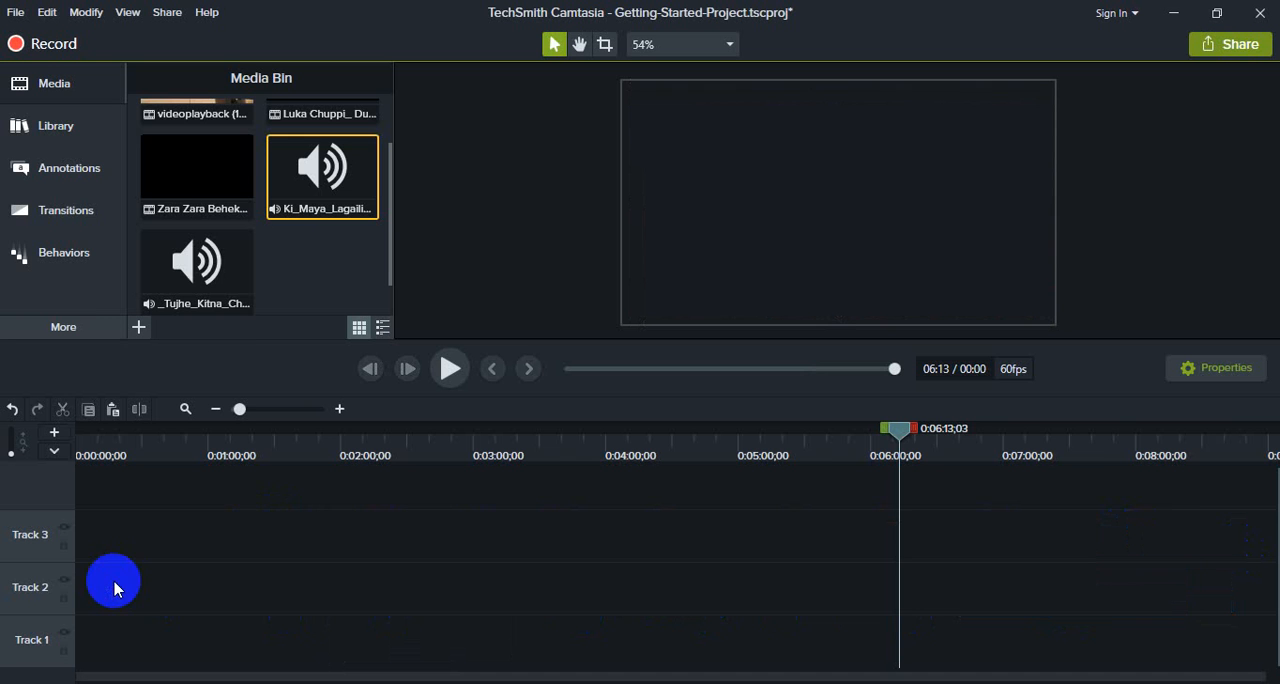
Step: Place the videoplayback (17) clip at the start of Track 2 and return the playhead to 0:00:00;00
scroll(231, 316, up, 2)
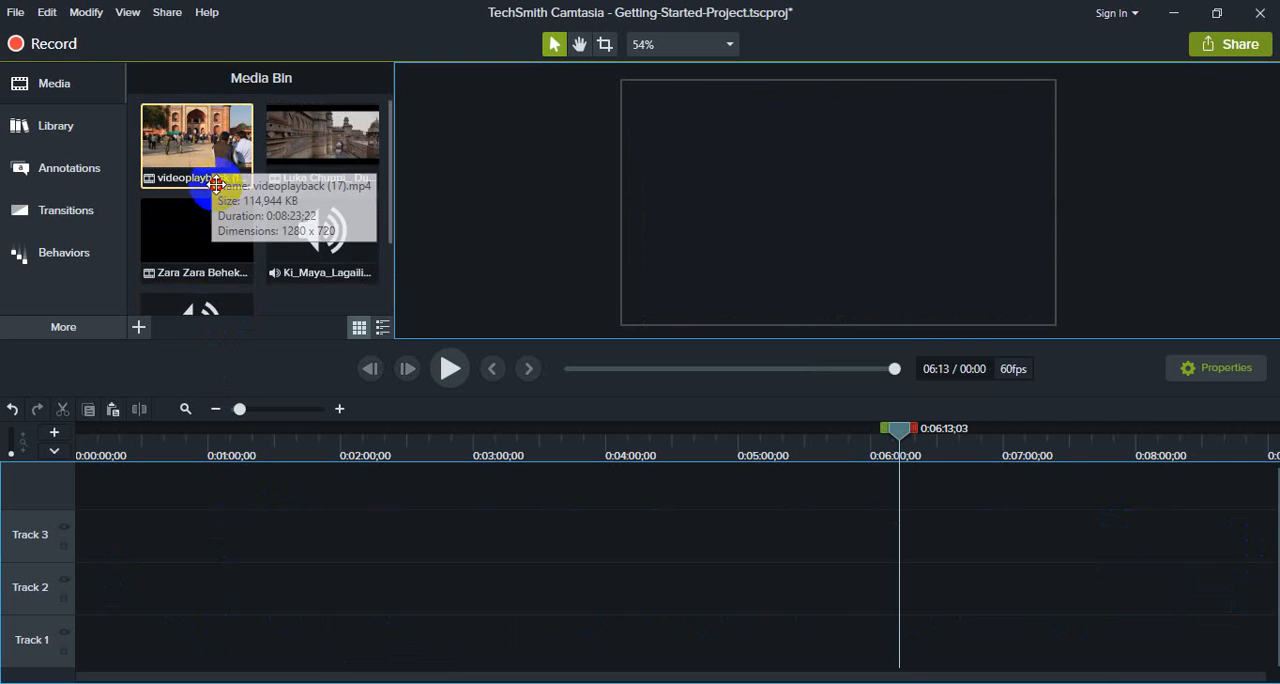
drag(207, 158, 86, 587)
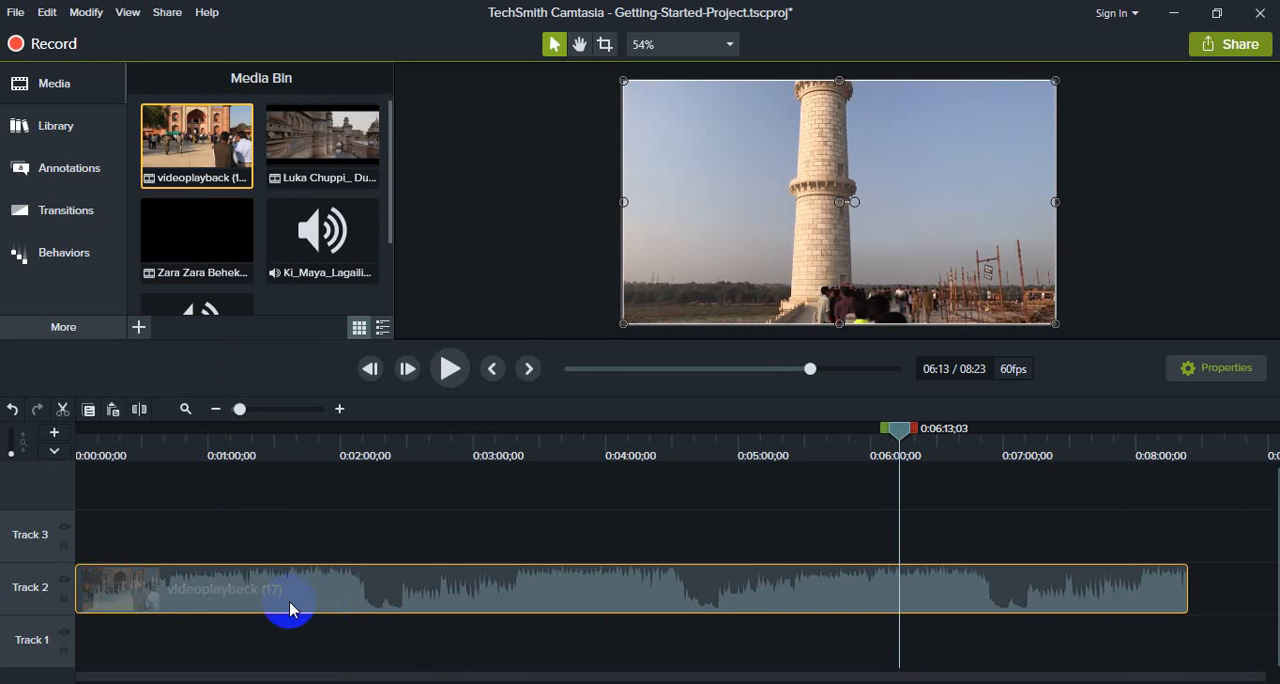
click(450, 369)
drag(905, 430, 80, 451)
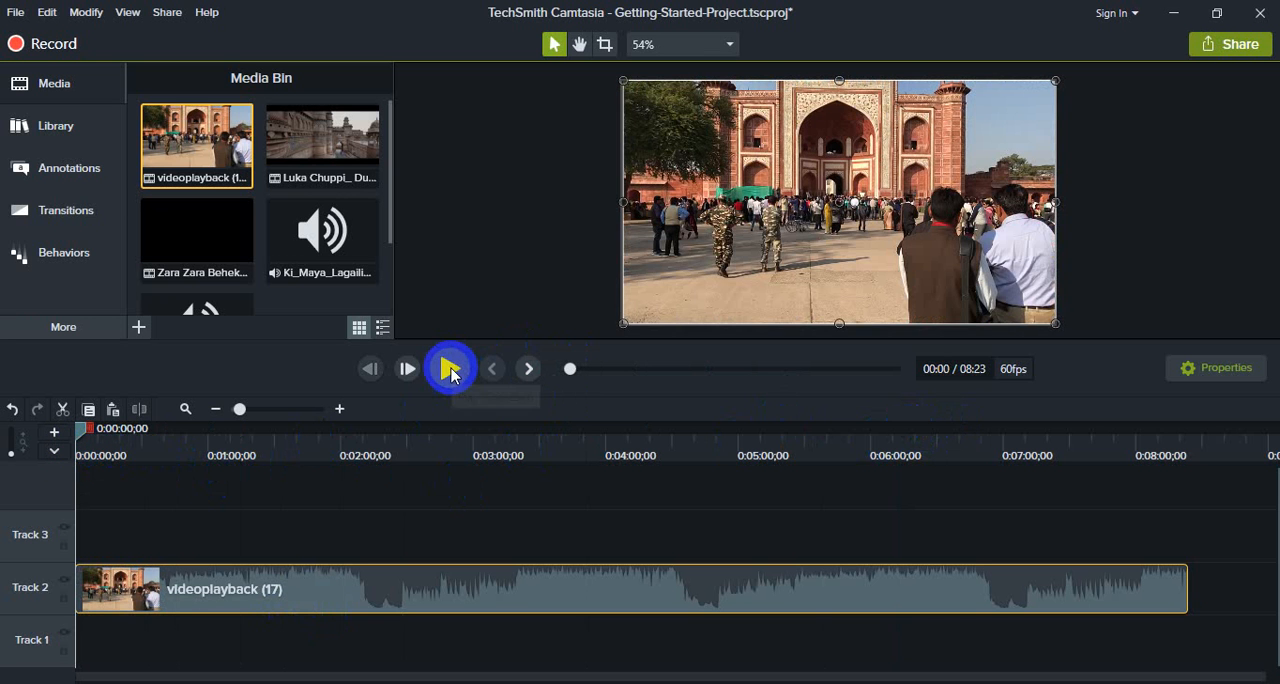
Step: Preview the Track 2 video from the beginning, and again from 0:00:42;59 up to about 0:00:52
click(450, 370)
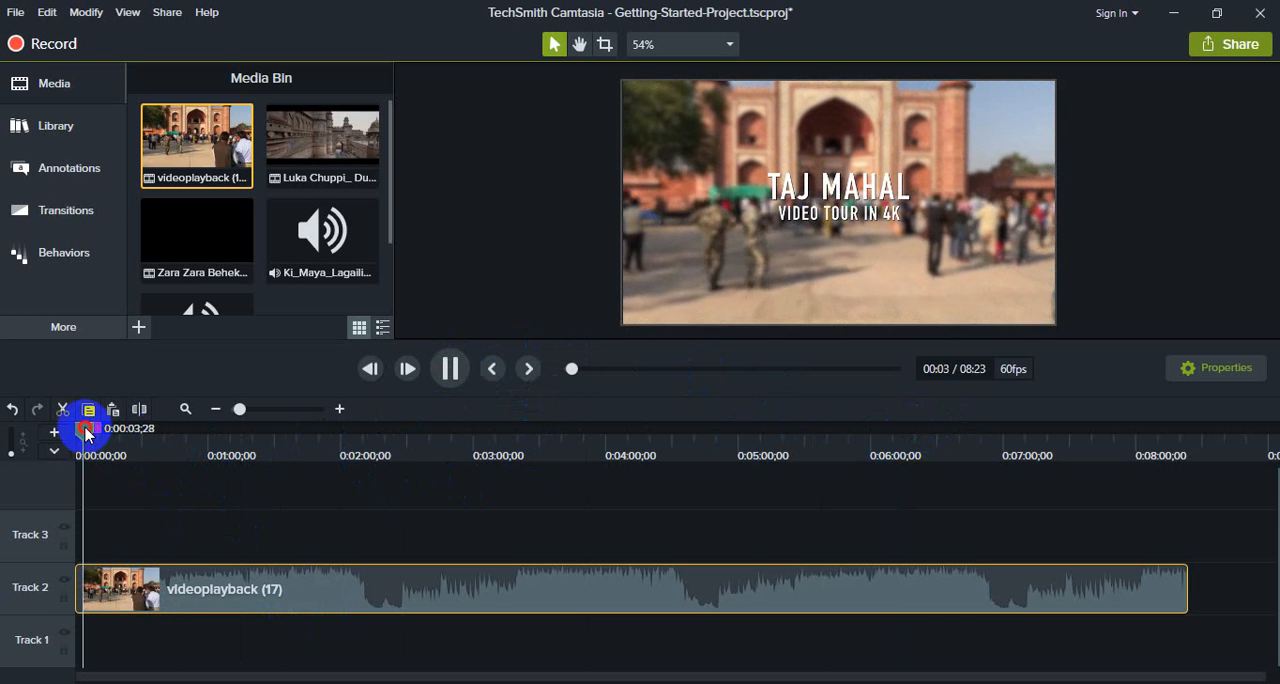
drag(85, 432, 165, 432)
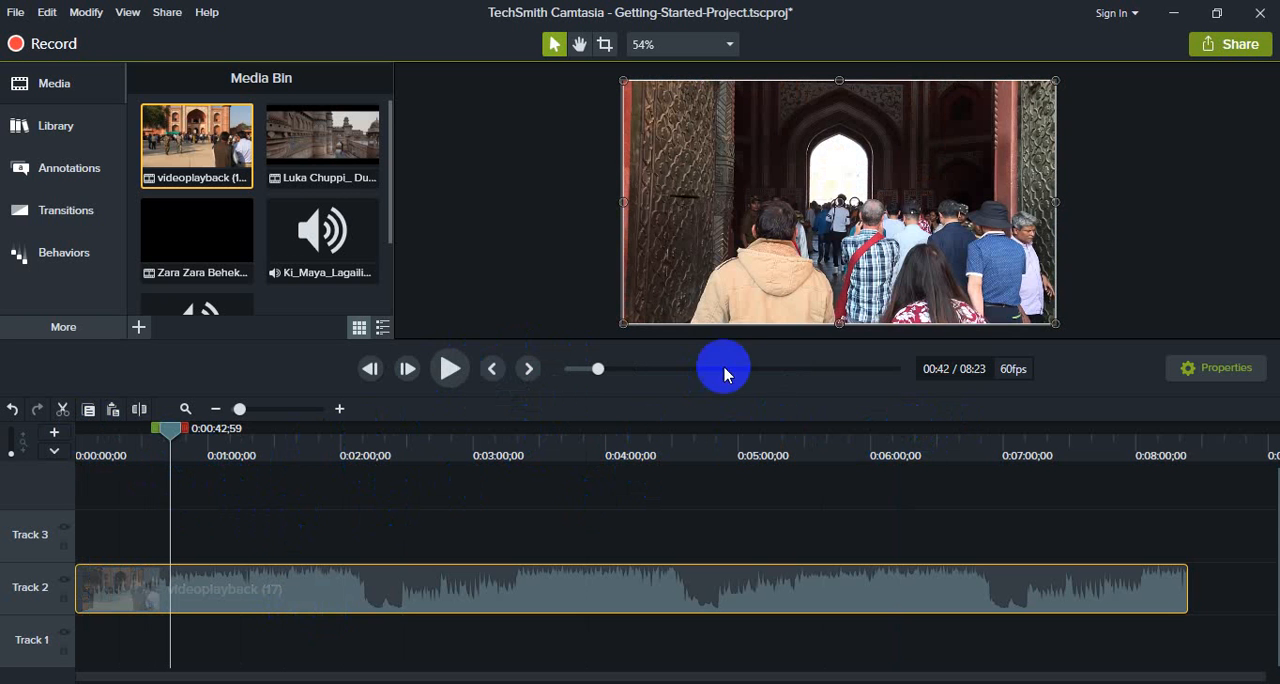
click(446, 370)
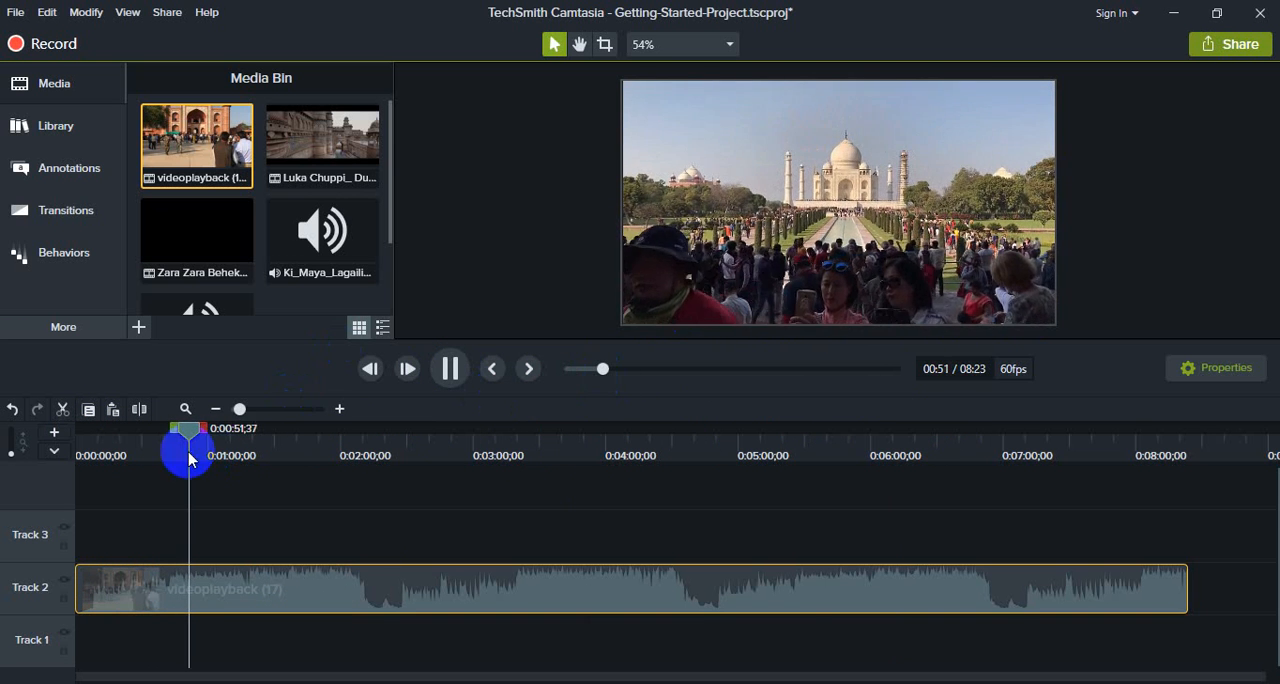
click(449, 368)
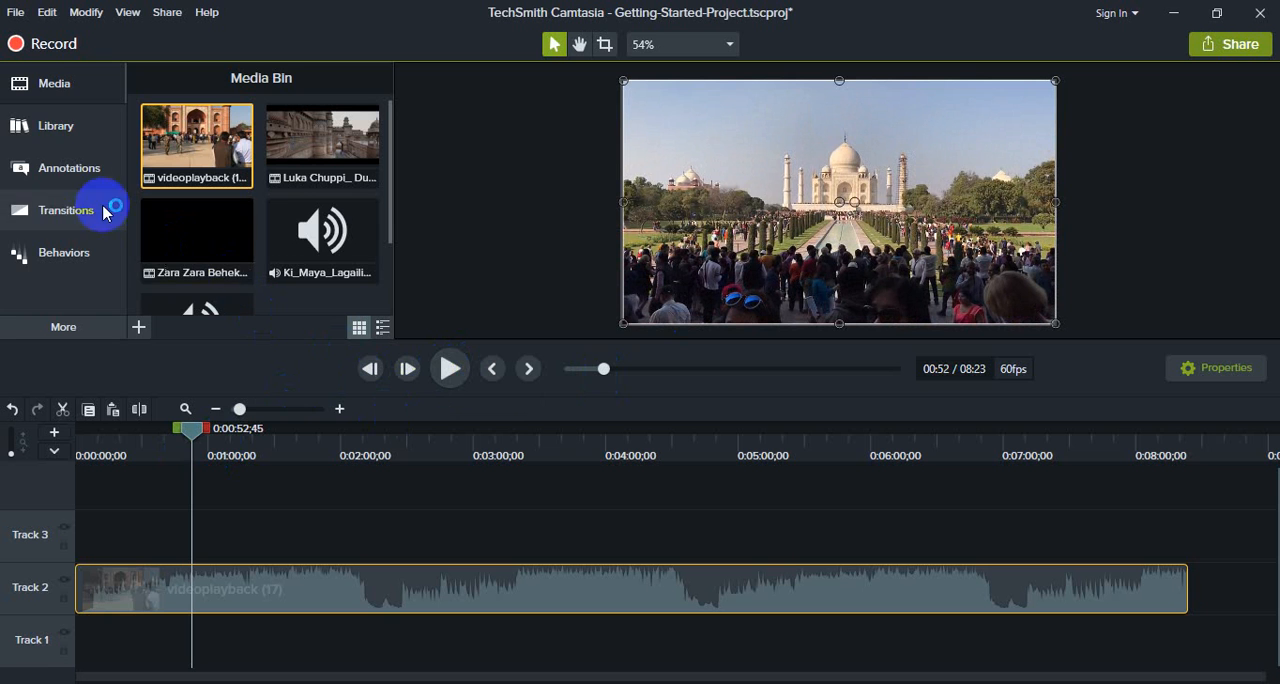
Step: Browse the Callouts, Arrows & Lines, Shapes, Blur & Highlight and Sketch Motion annotation categories
click(62, 86)
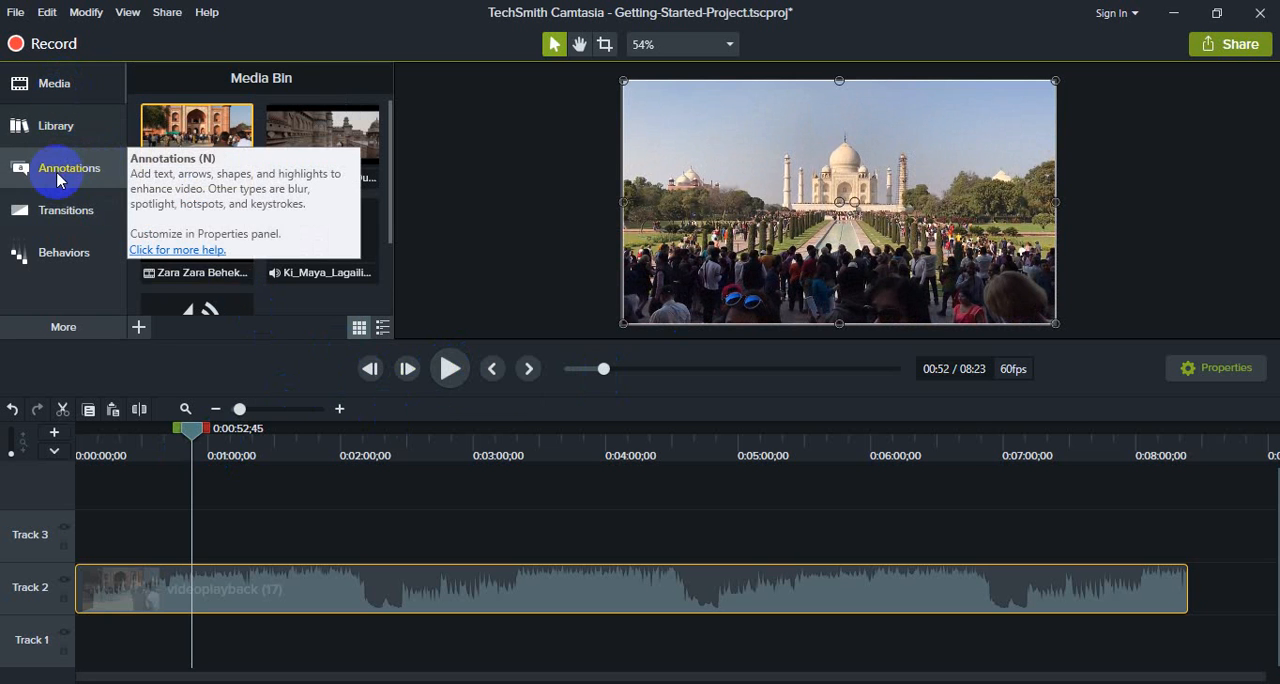
click(90, 172)
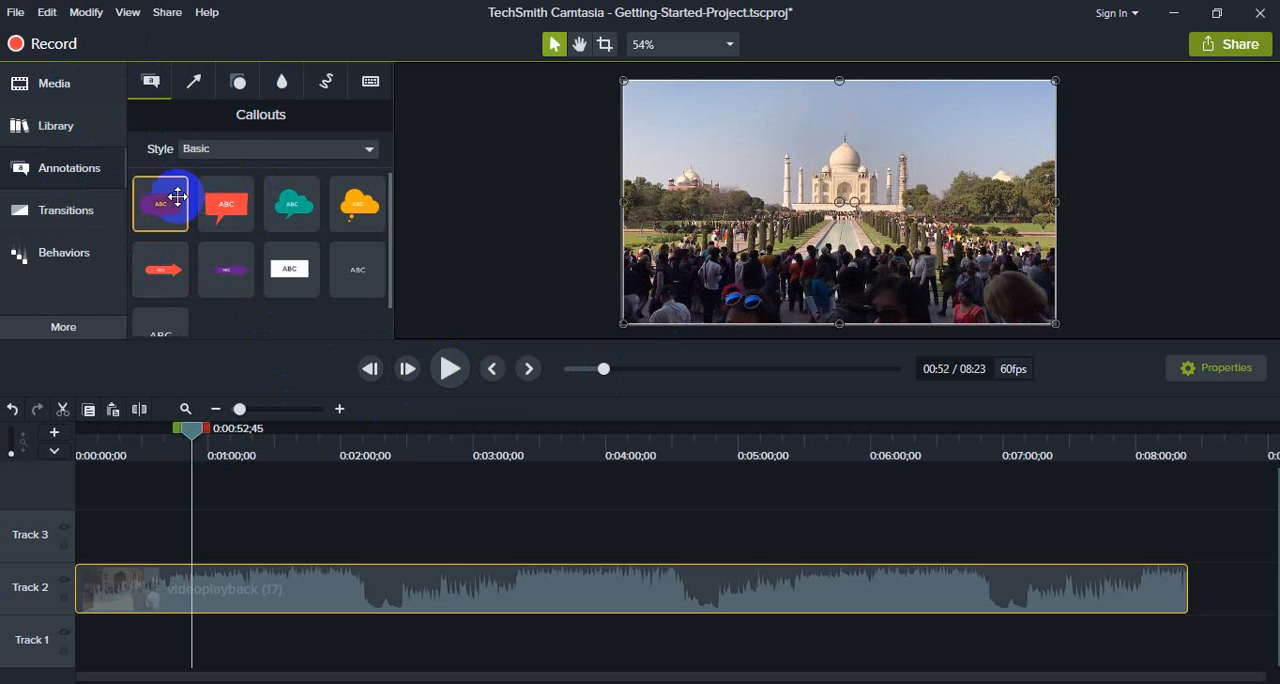
scroll(183, 301, down, 1)
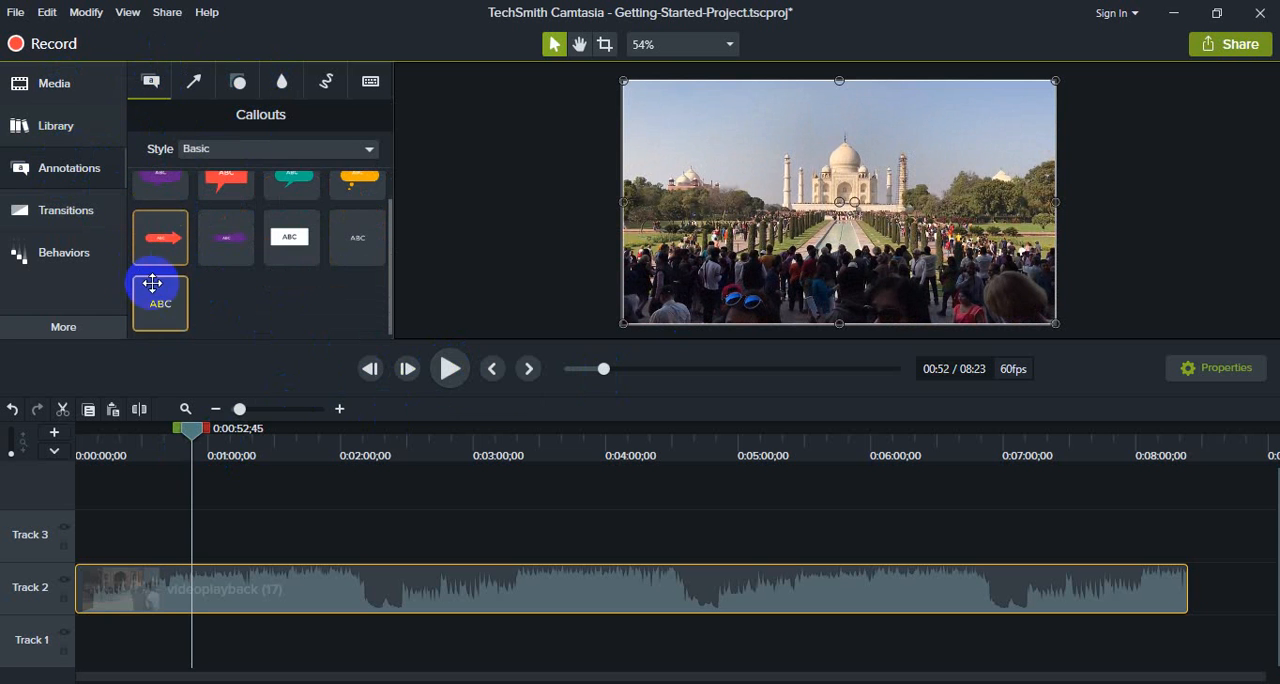
scroll(277, 214, up, 1)
click(192, 81)
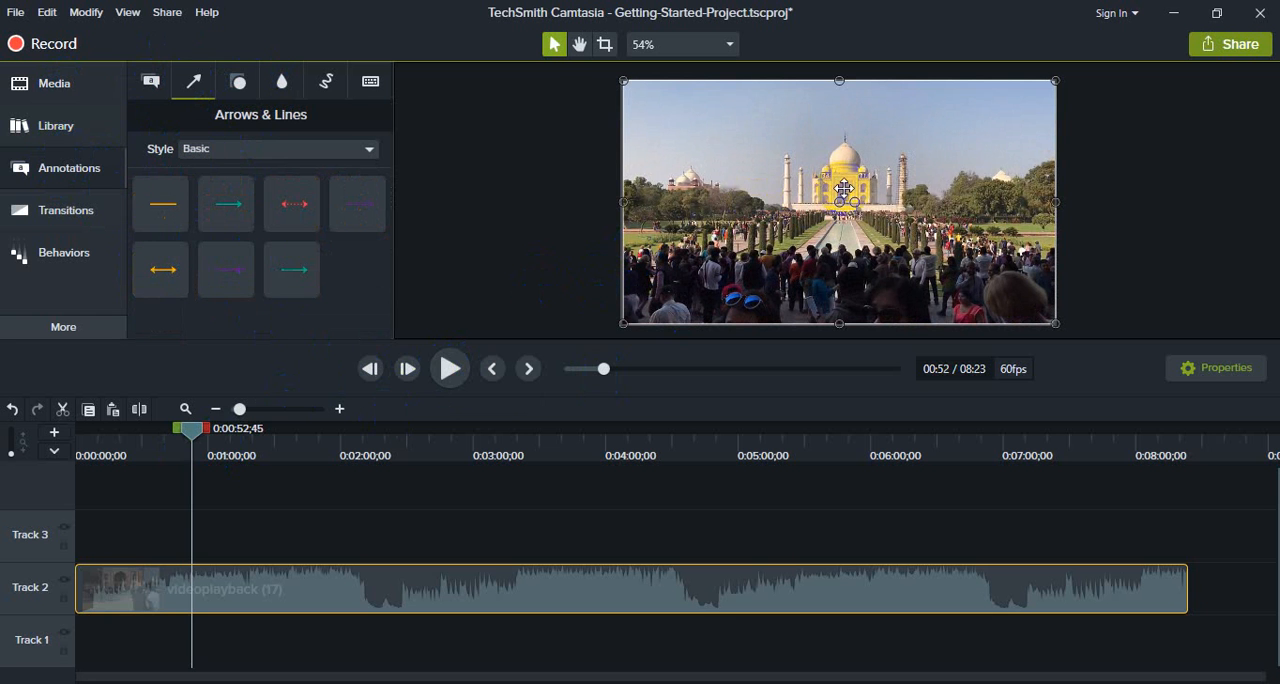
click(238, 81)
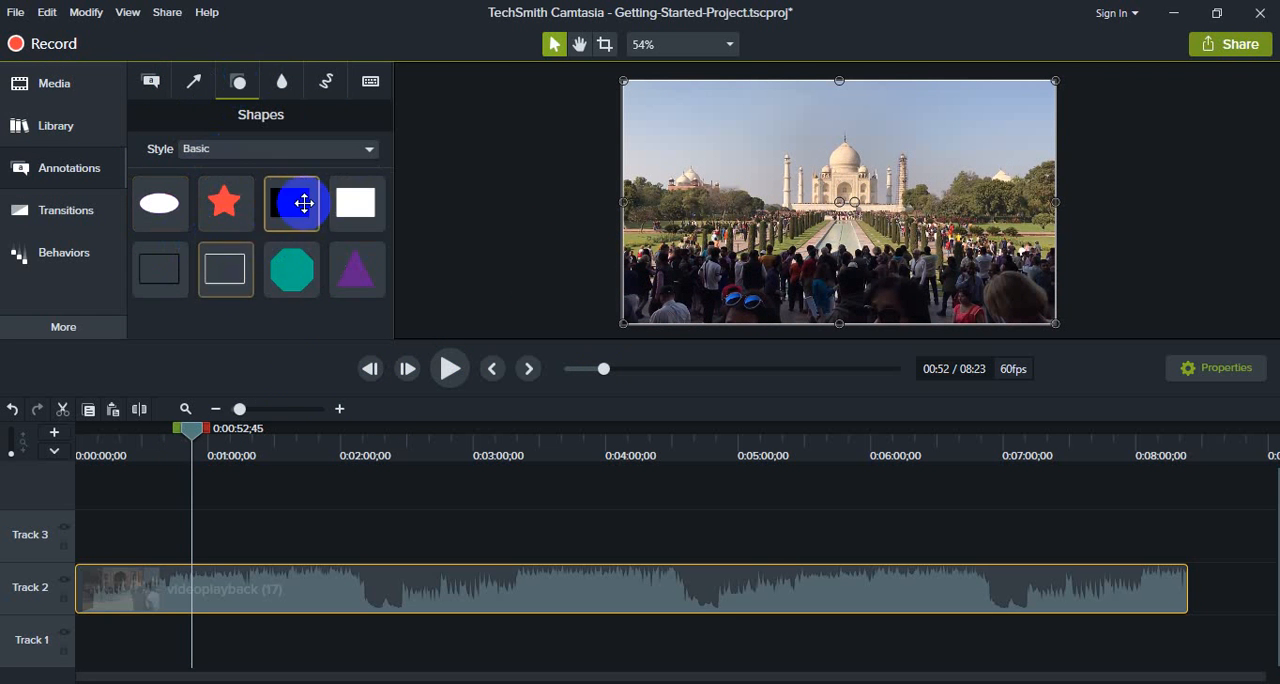
click(284, 81)
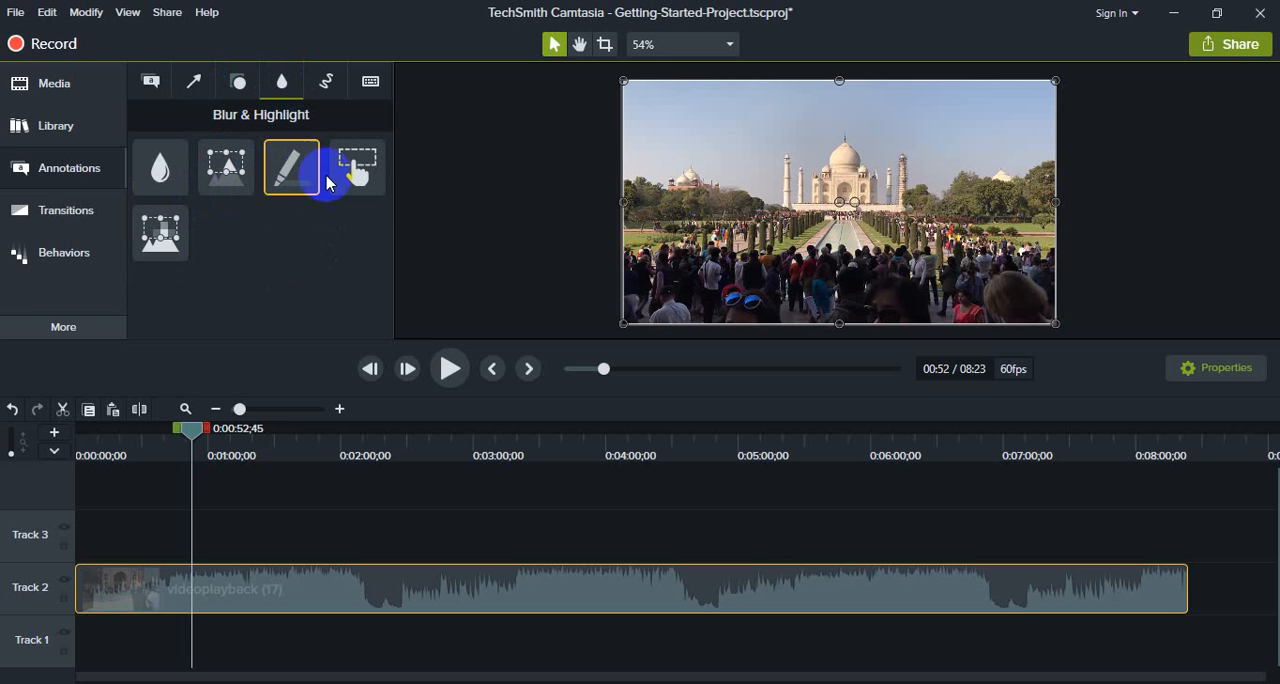
click(331, 100)
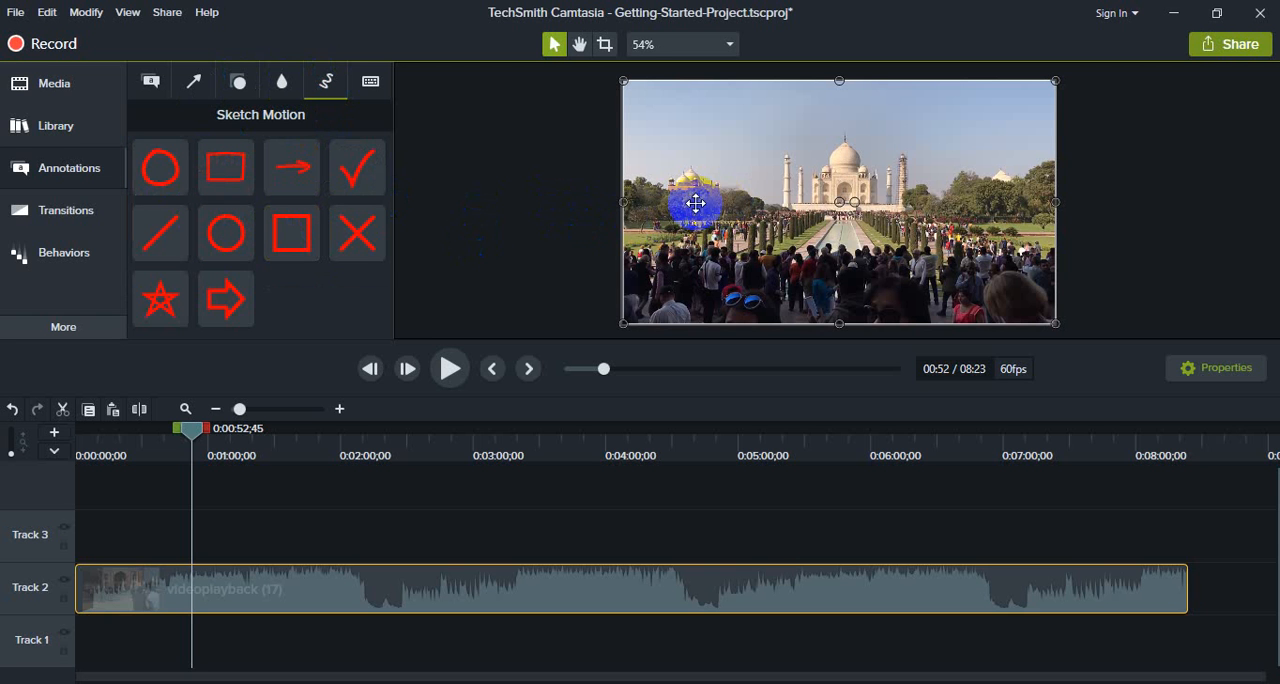
Step: Examine the Keystroke Callouts annotations and return to the Basic style Callouts
click(371, 82)
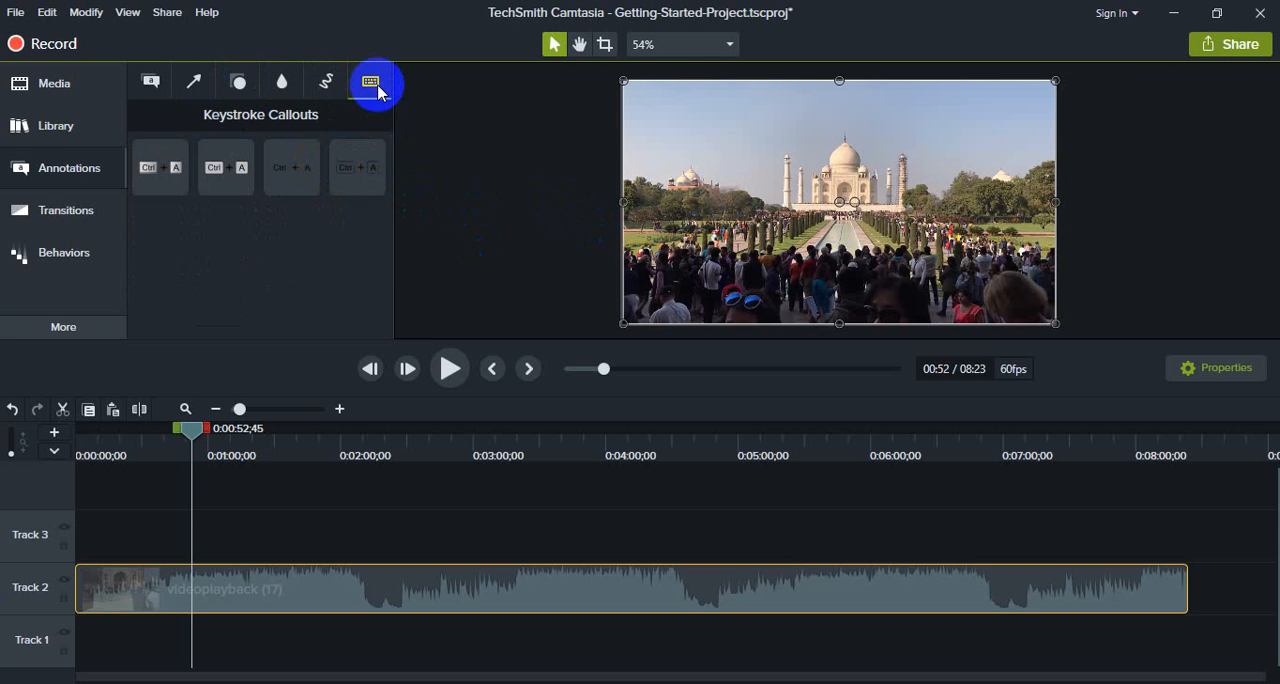
click(324, 94)
click(375, 82)
click(168, 188)
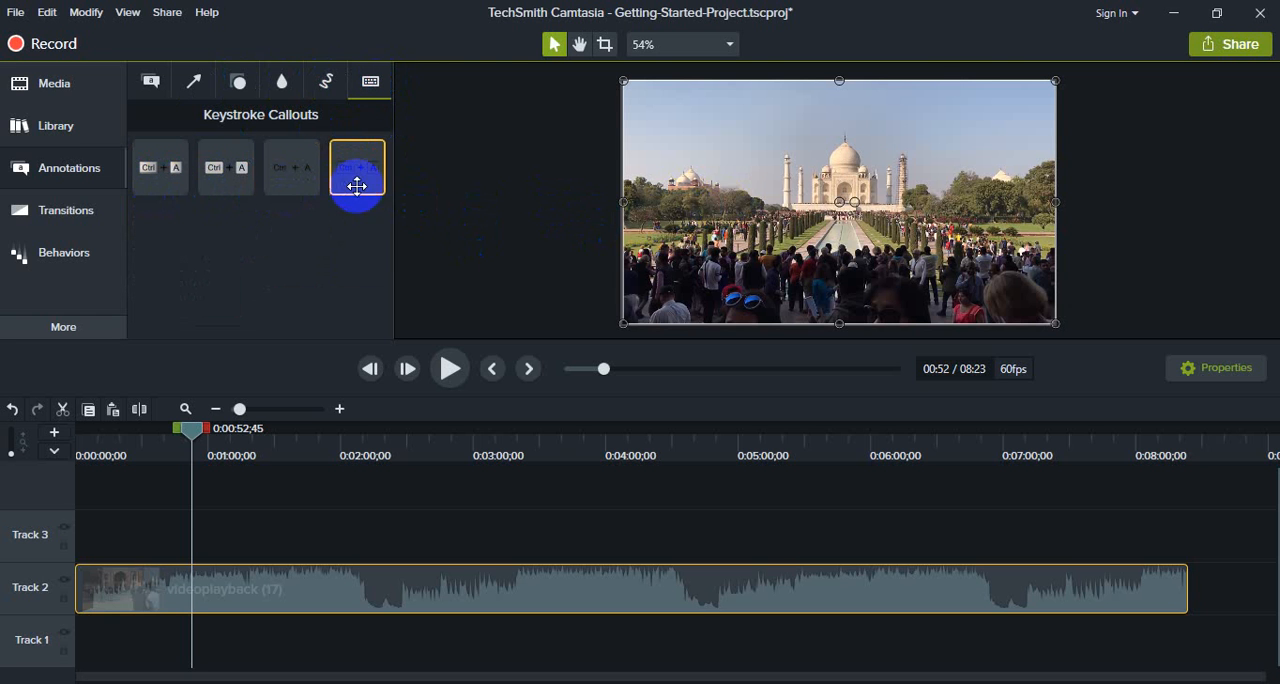
drag(371, 181, 471, 297)
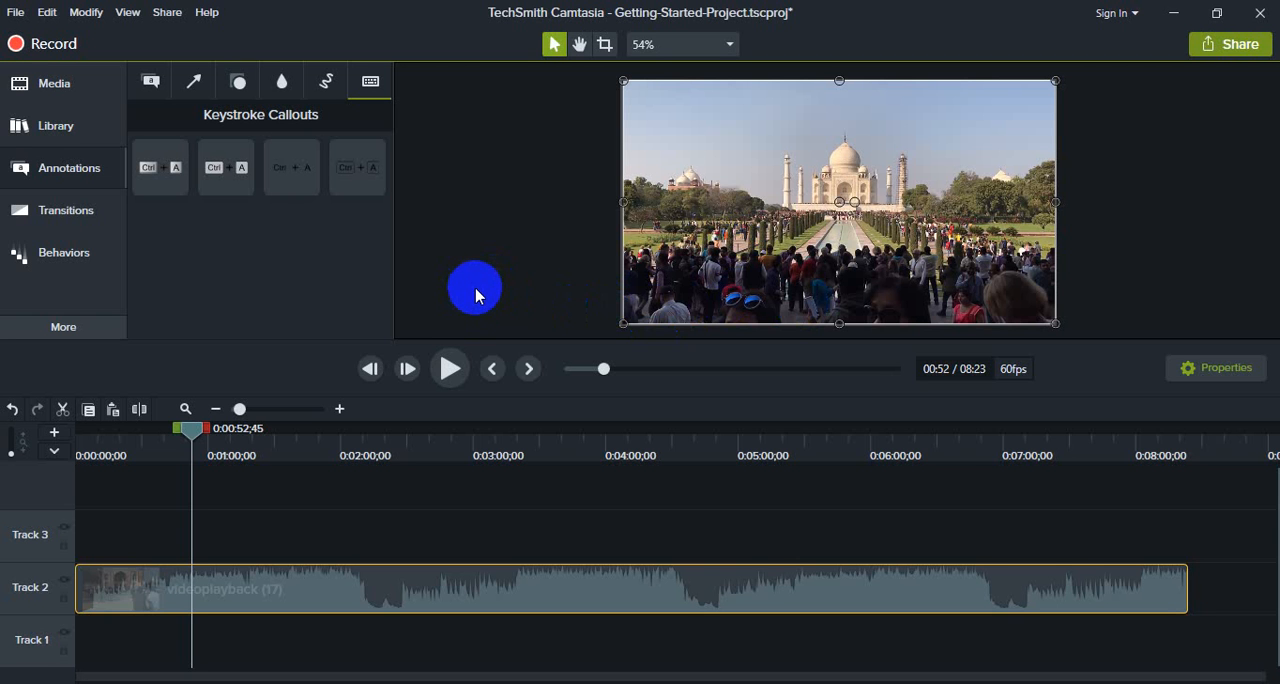
drag(477, 293, 636, 337)
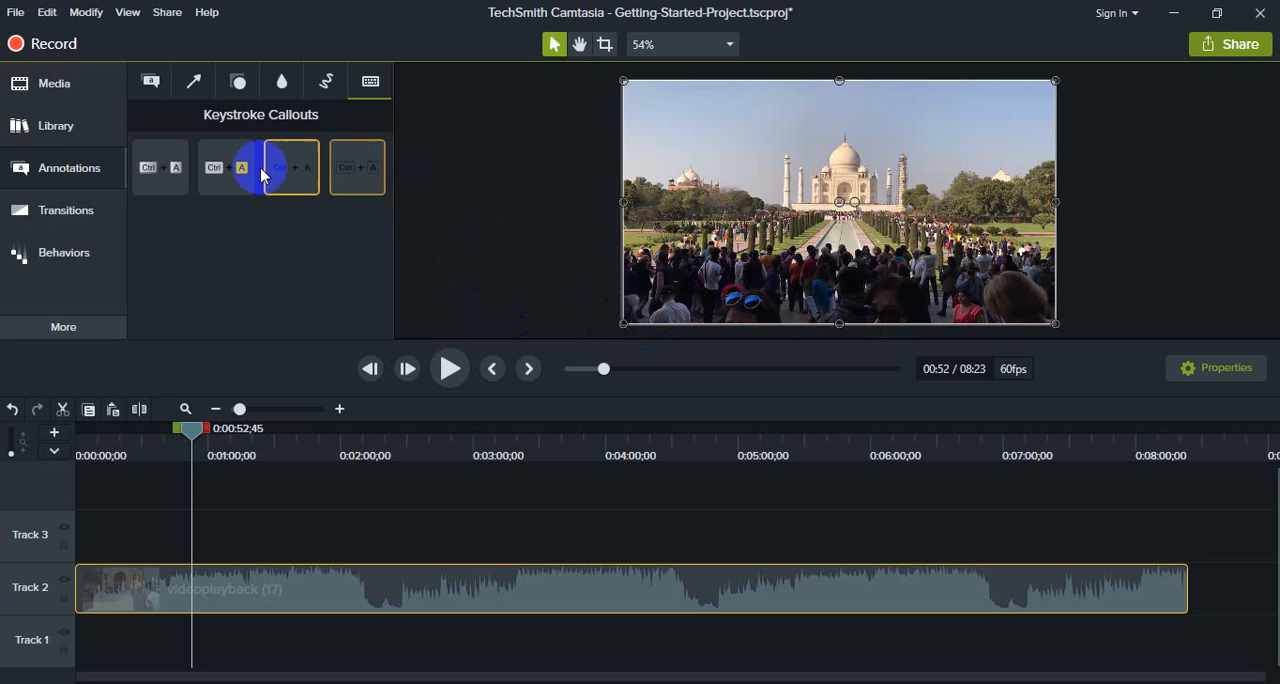
click(155, 85)
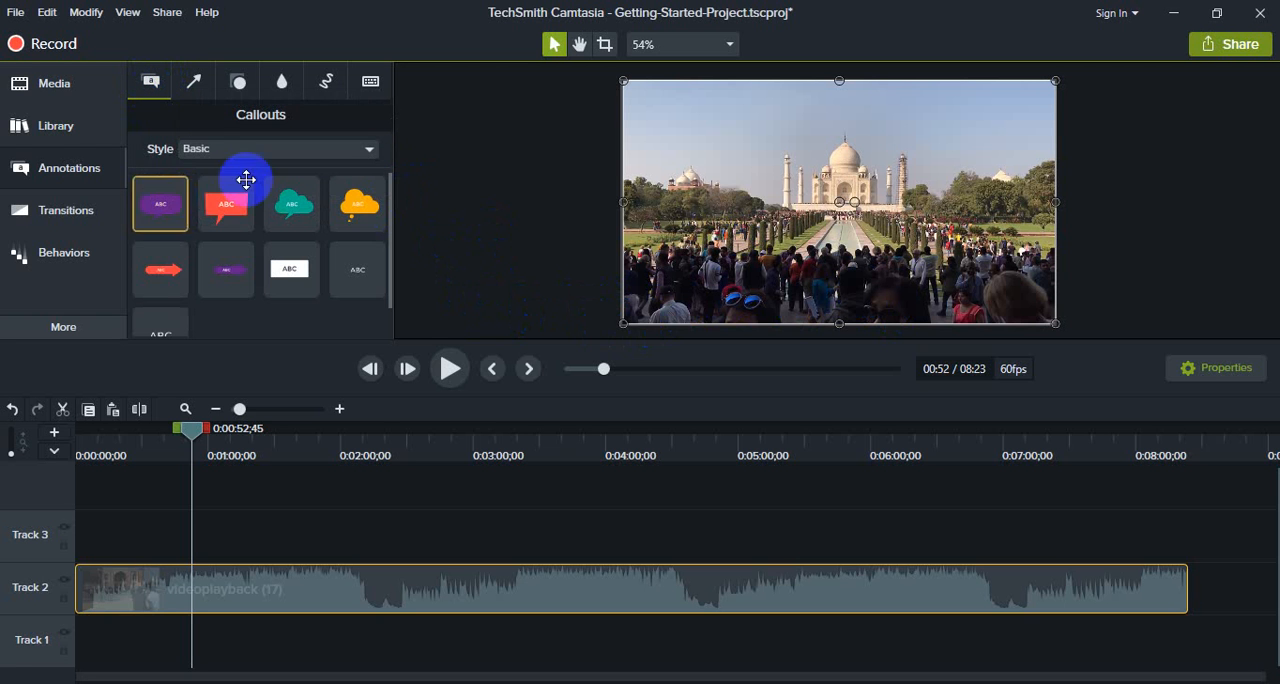
Step: Add the bold plain-text callout to the footage, scaled down near the lower centre, with the text "Taj mohol"
scroll(327, 218, down, 1)
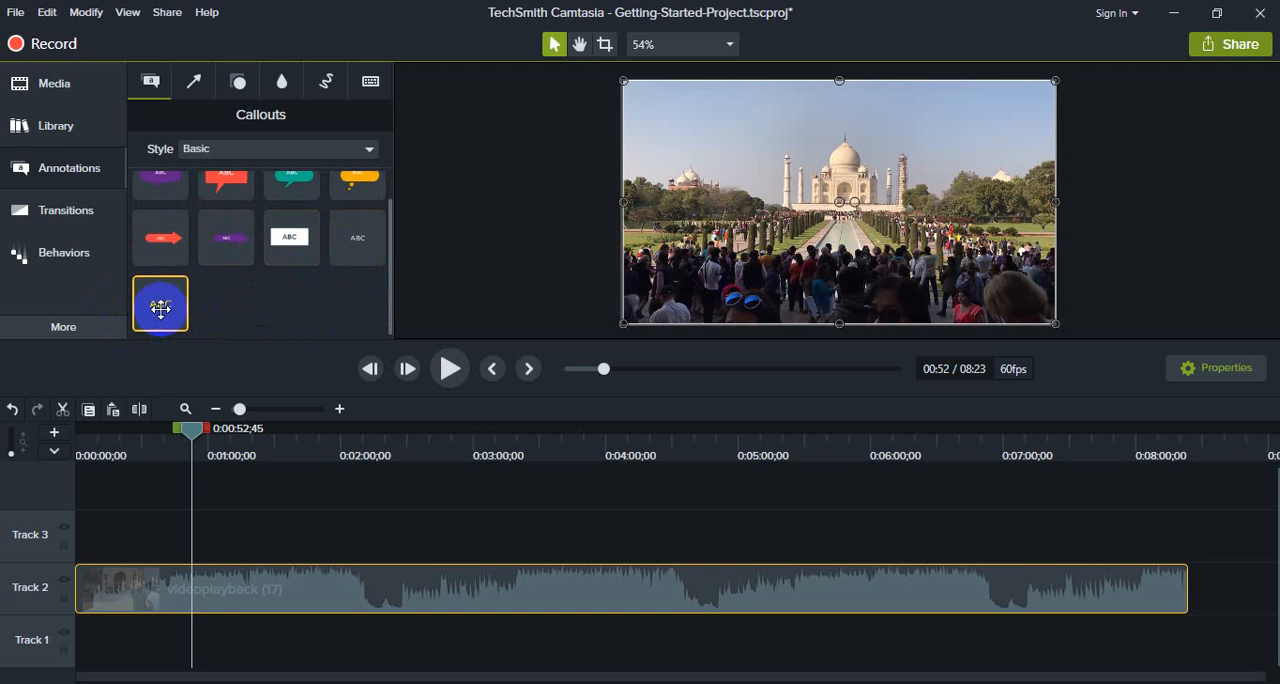
drag(160, 309, 757, 258)
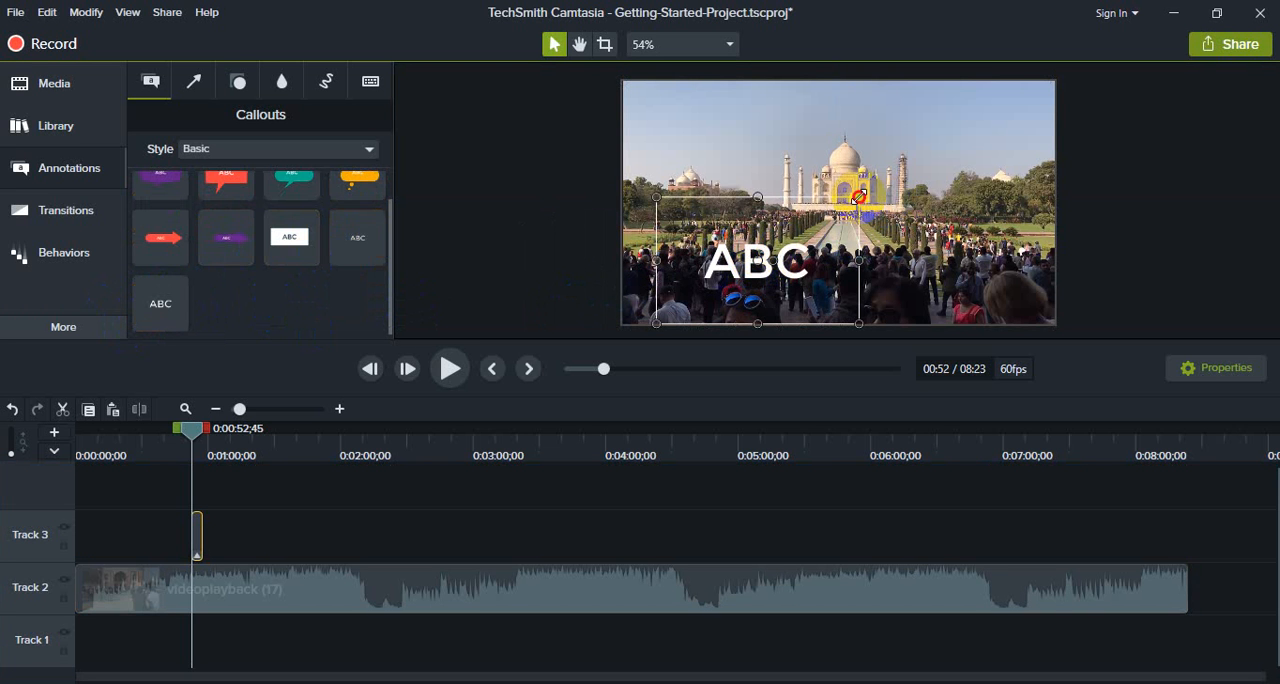
drag(858, 197, 800, 282)
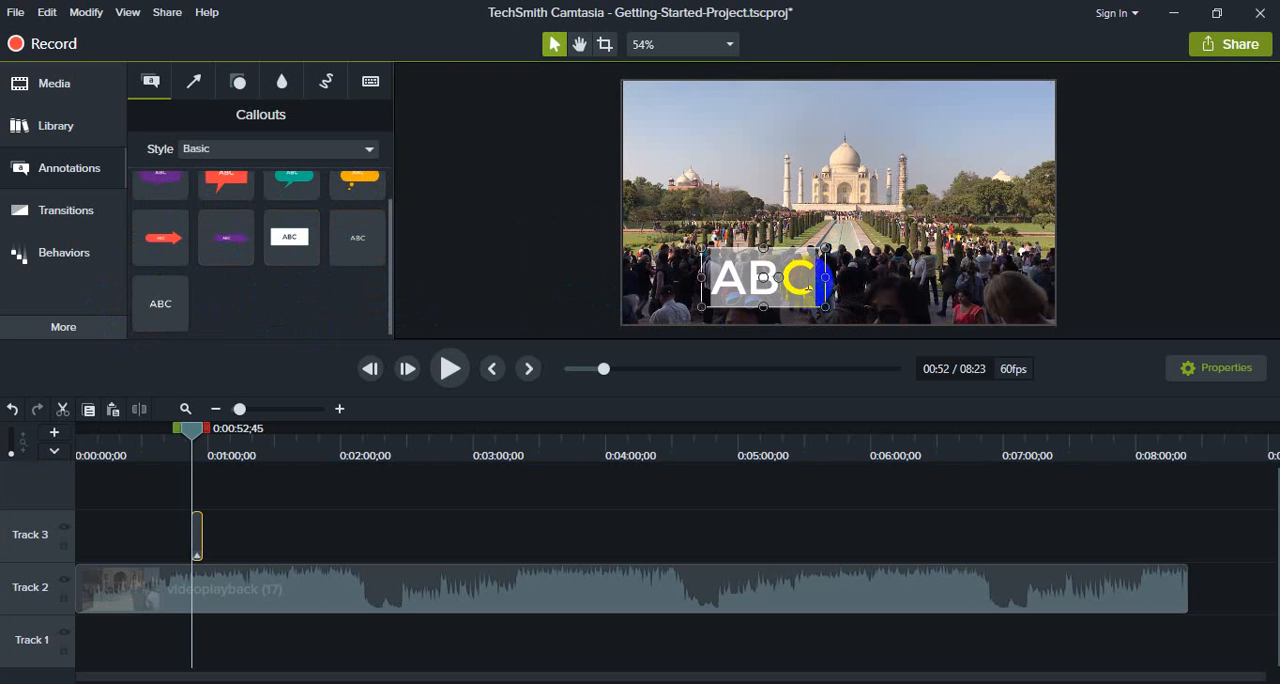
text(Taj moho)
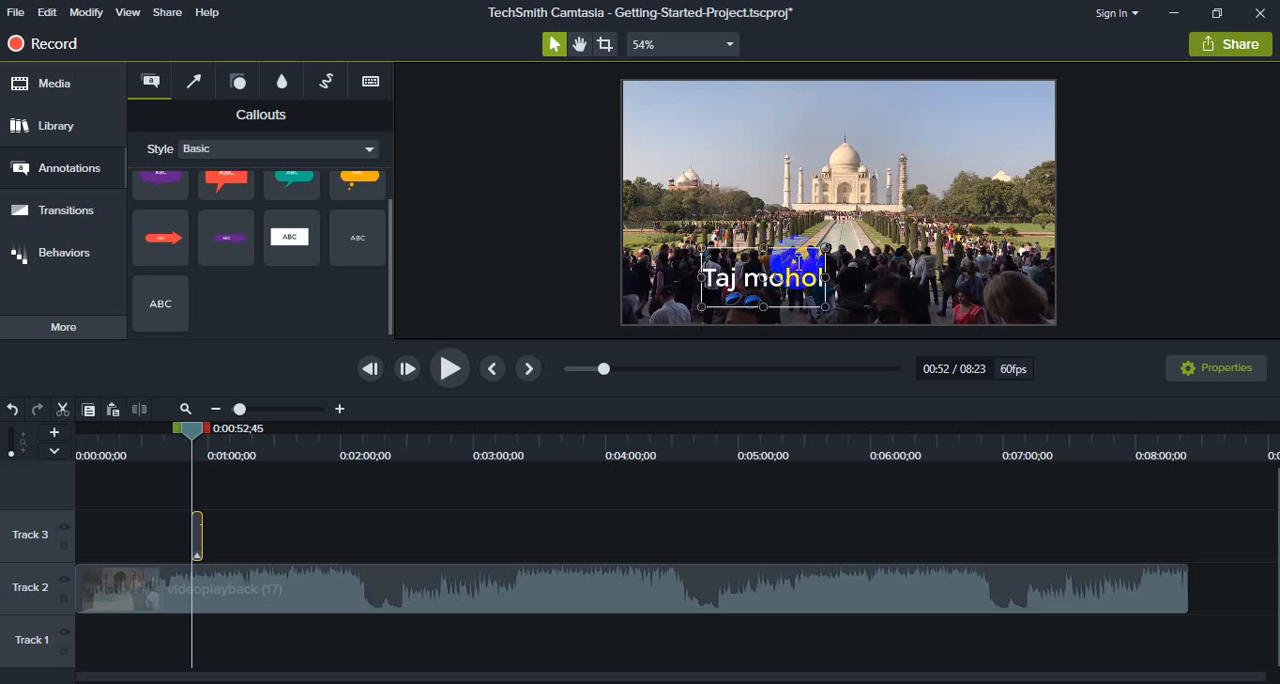
drag(824, 279, 853, 287)
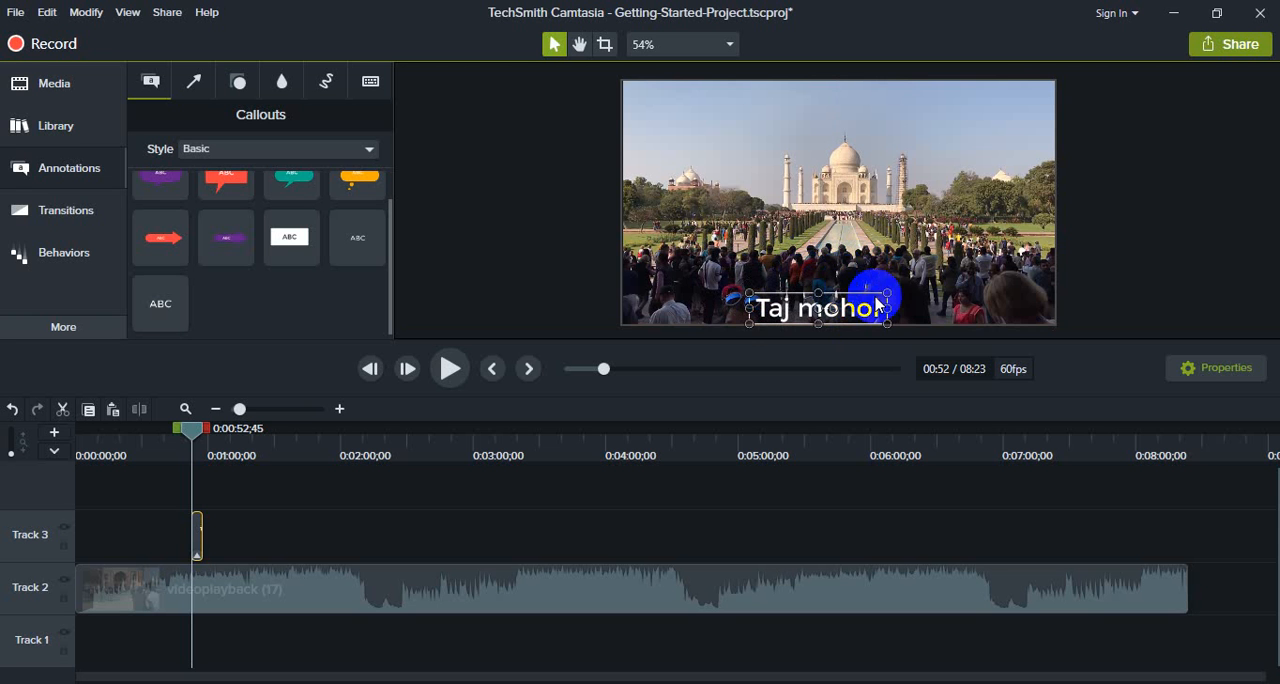
click(946, 284)
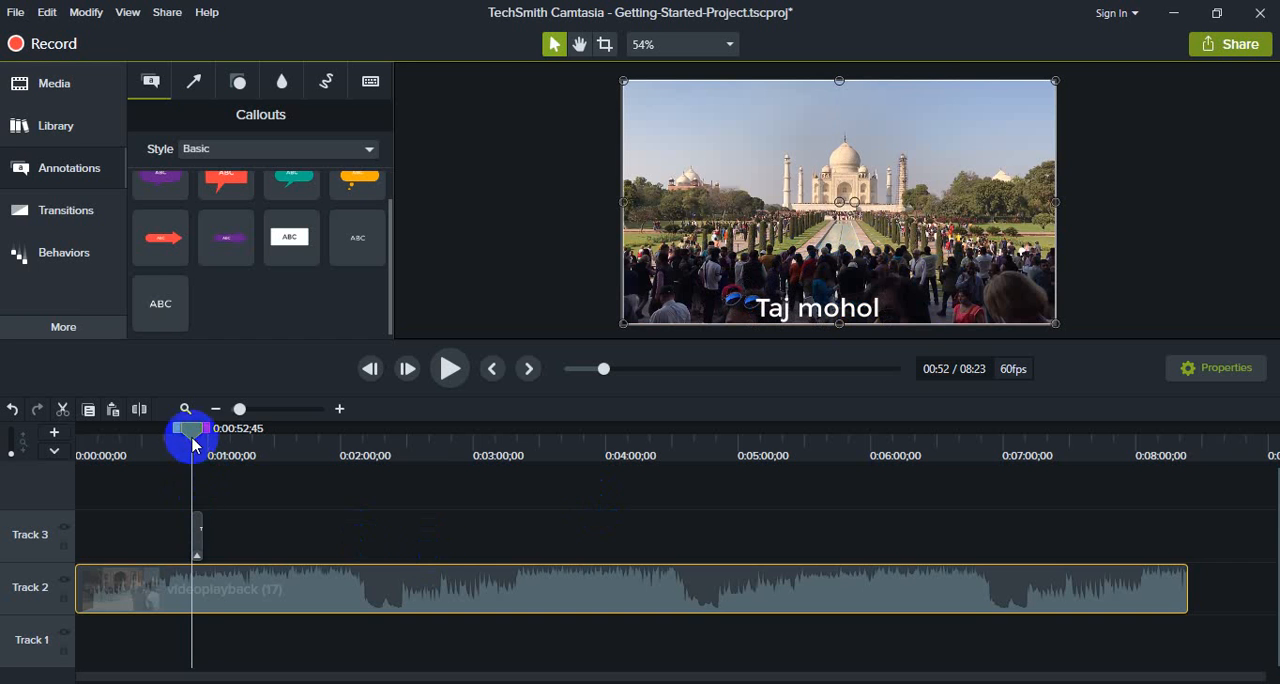
Step: Move the "Taj mohol" callout along Track 3 to start at about 0:01:45
drag(193, 445, 115, 430)
click(192, 524)
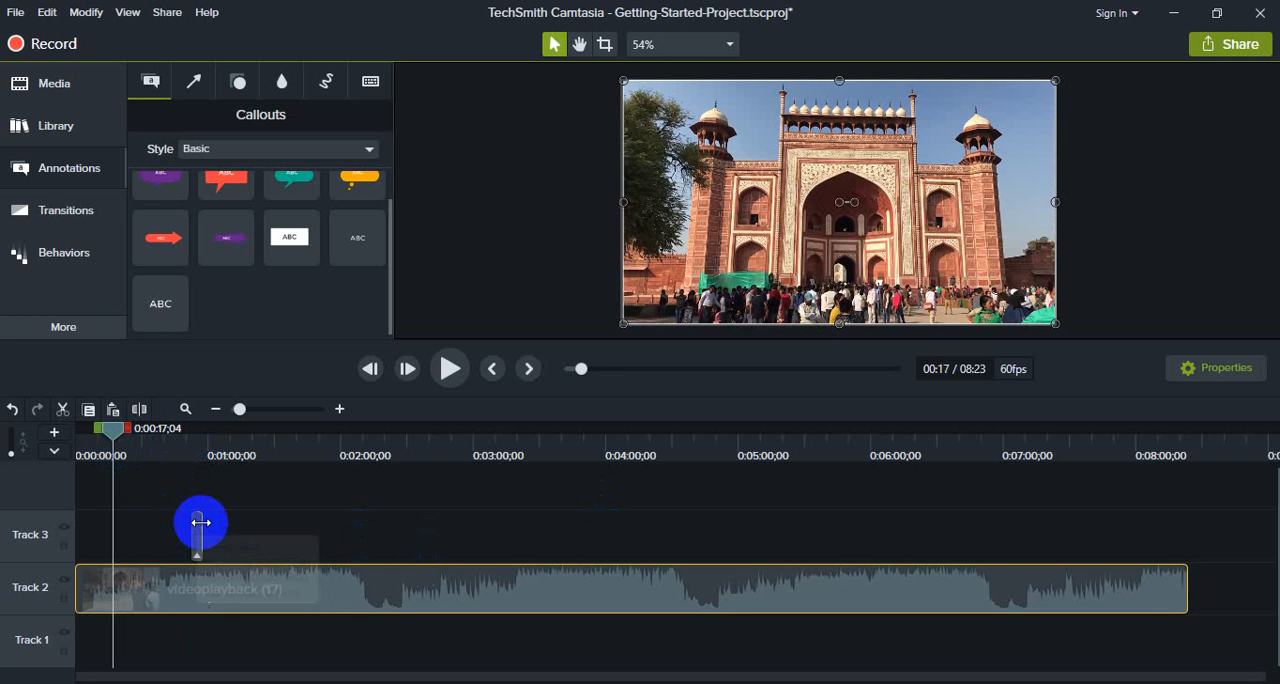
drag(198, 520, 314, 541)
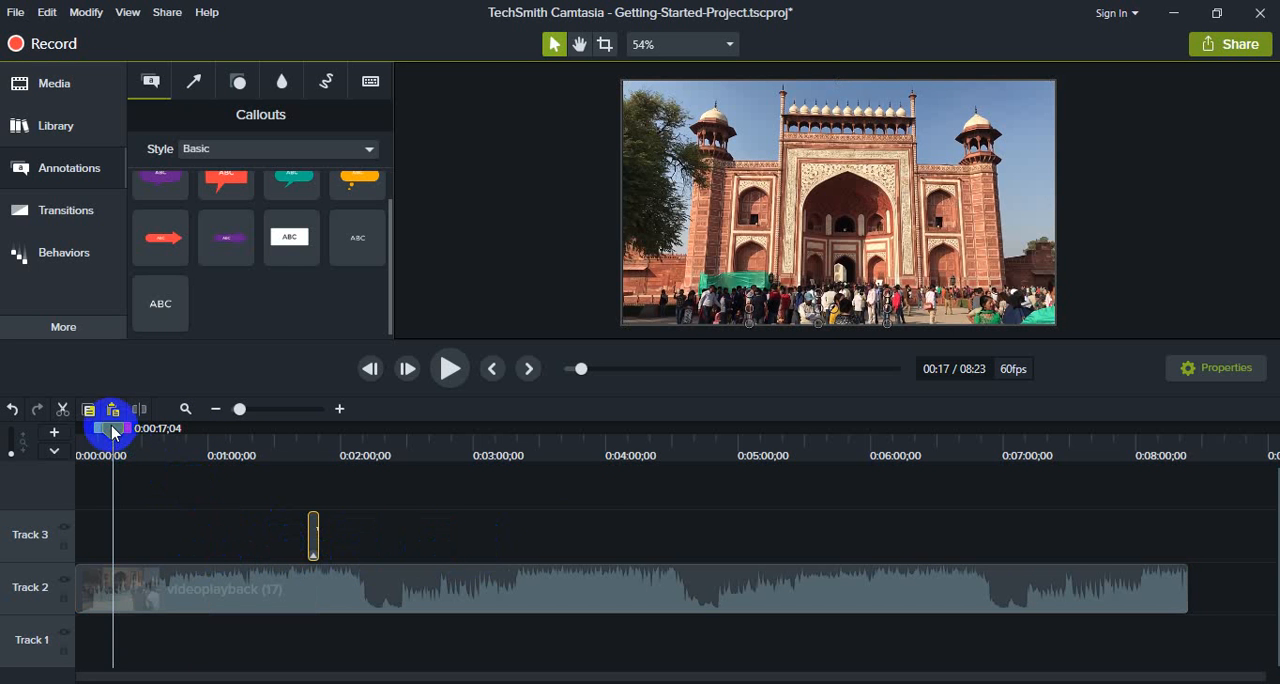
Step: Preview the footage with the "Taj mohol" callout from 0:01:37;22 to about 0:01:52
drag(112, 428, 290, 444)
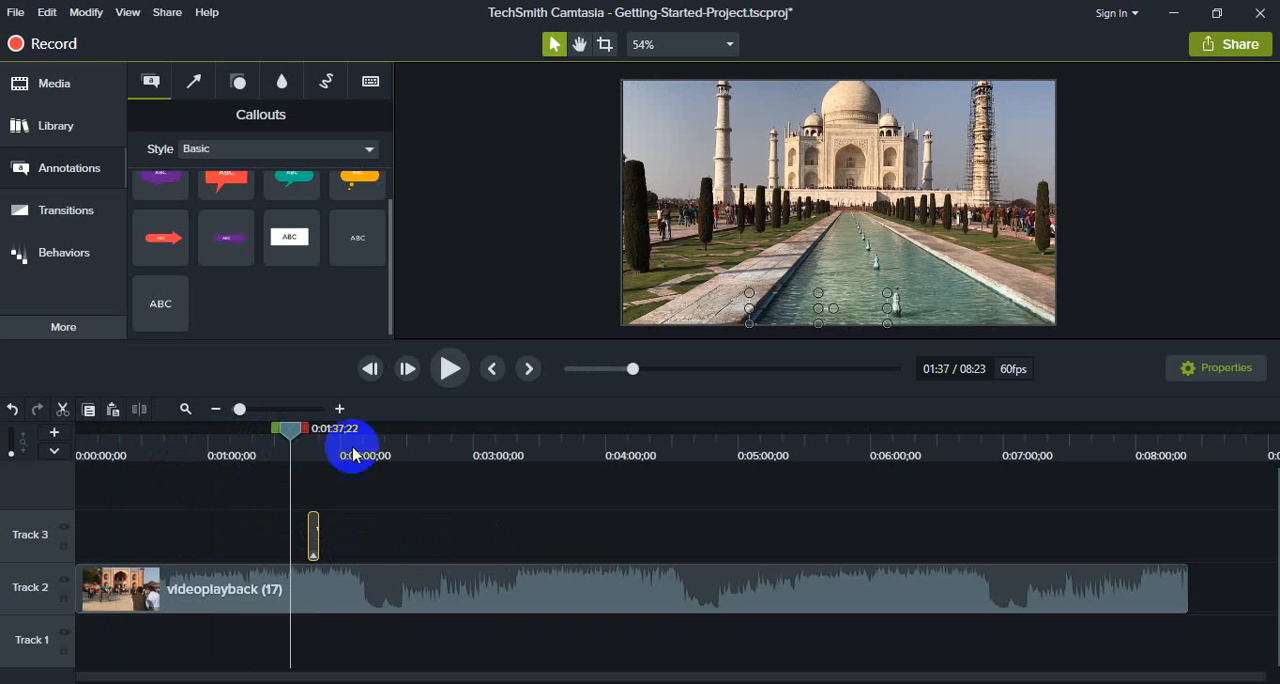
click(452, 369)
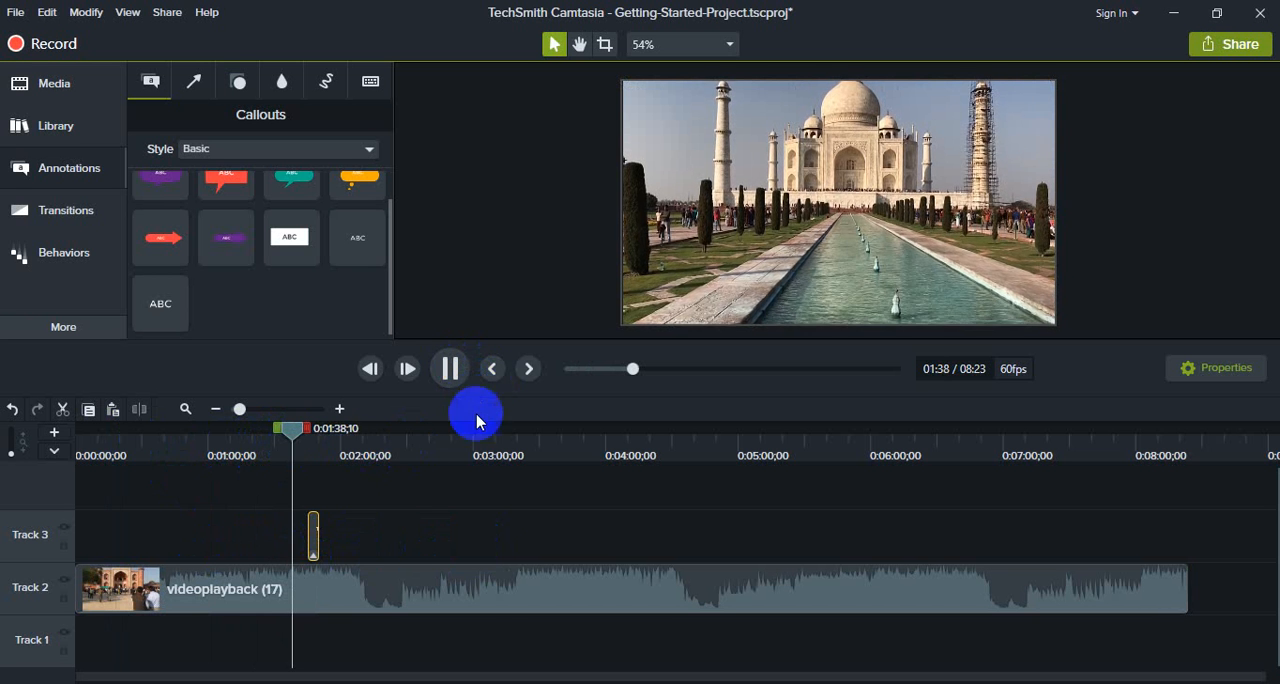
click(314, 535)
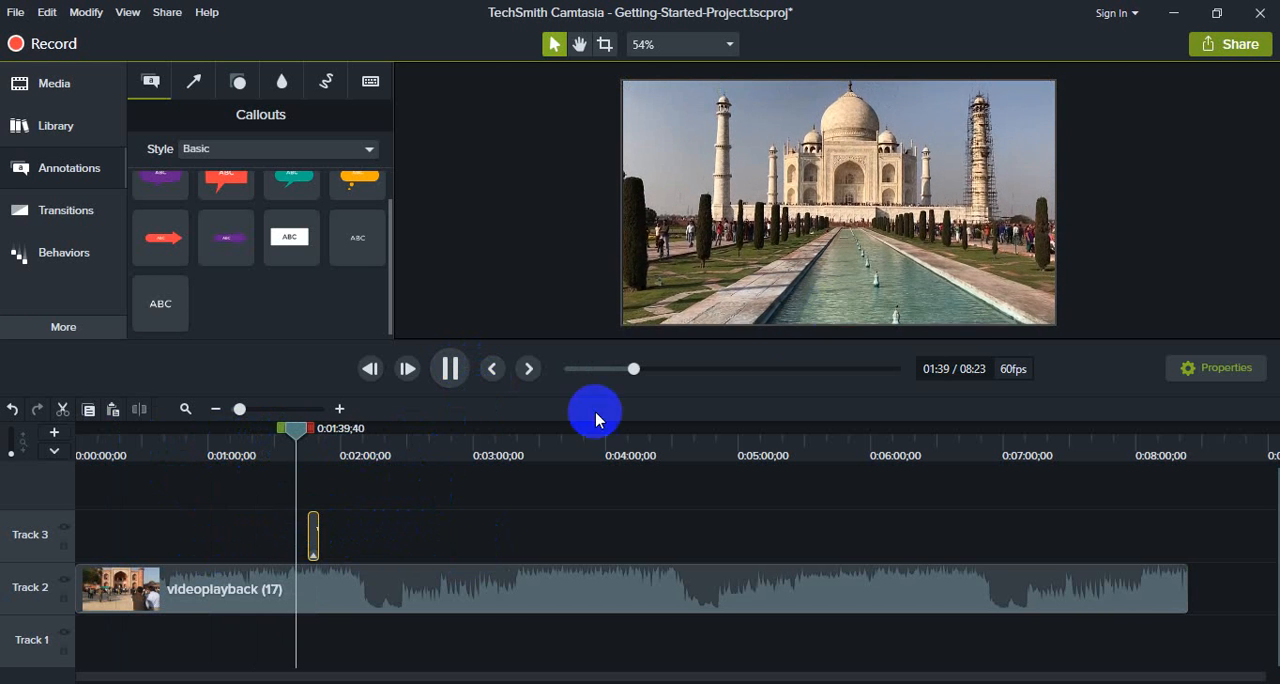
click(852, 285)
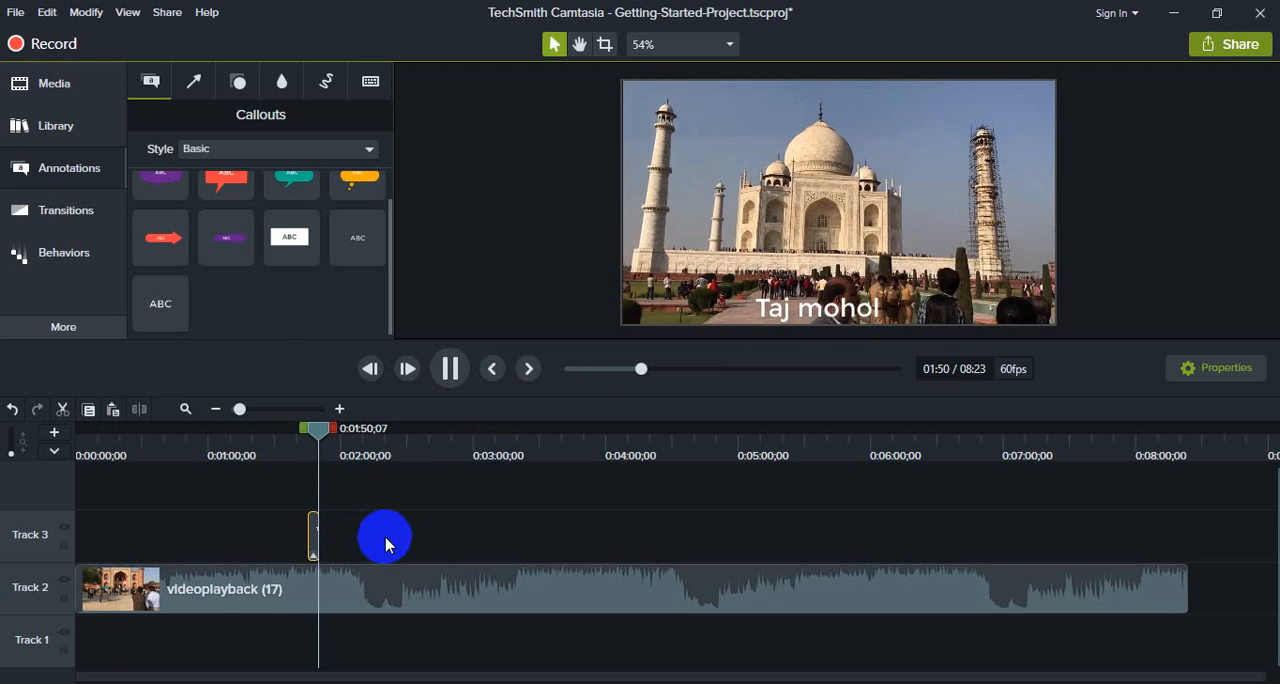
click(449, 369)
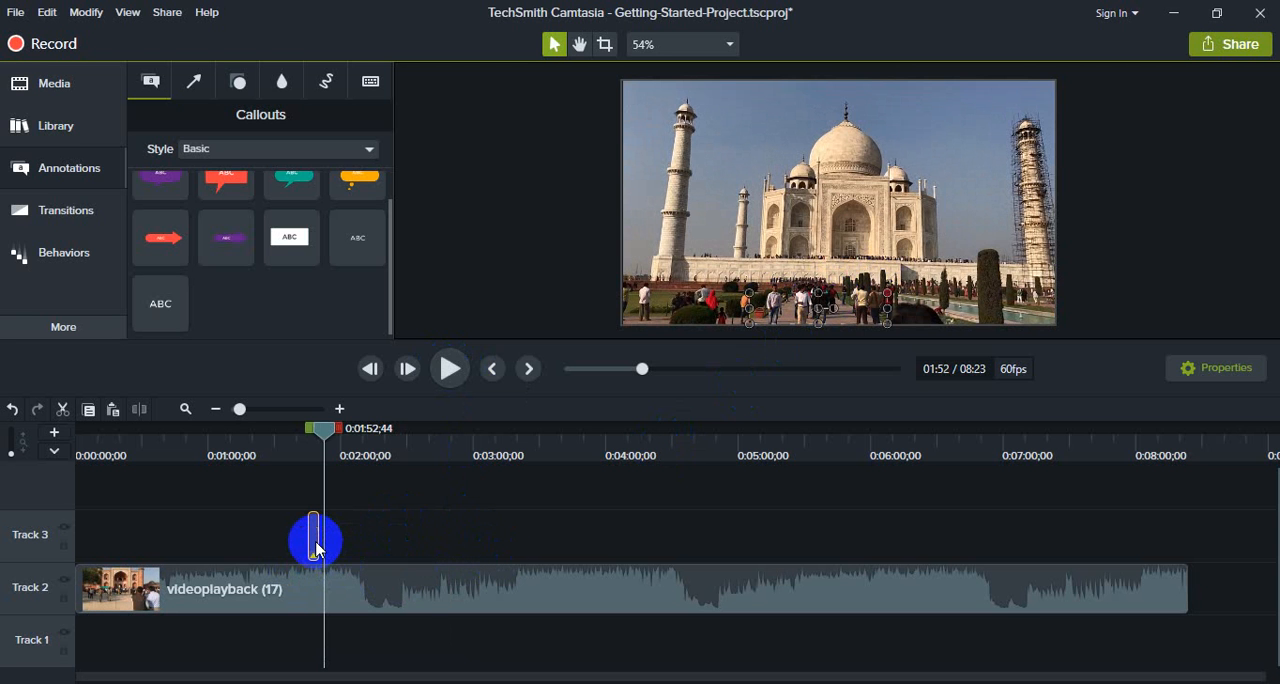
Step: Lengthen the "Taj mohol" callout on Track 3 to end at about 0:02:15, previewing its appearance over the footage
drag(320, 536, 411, 540)
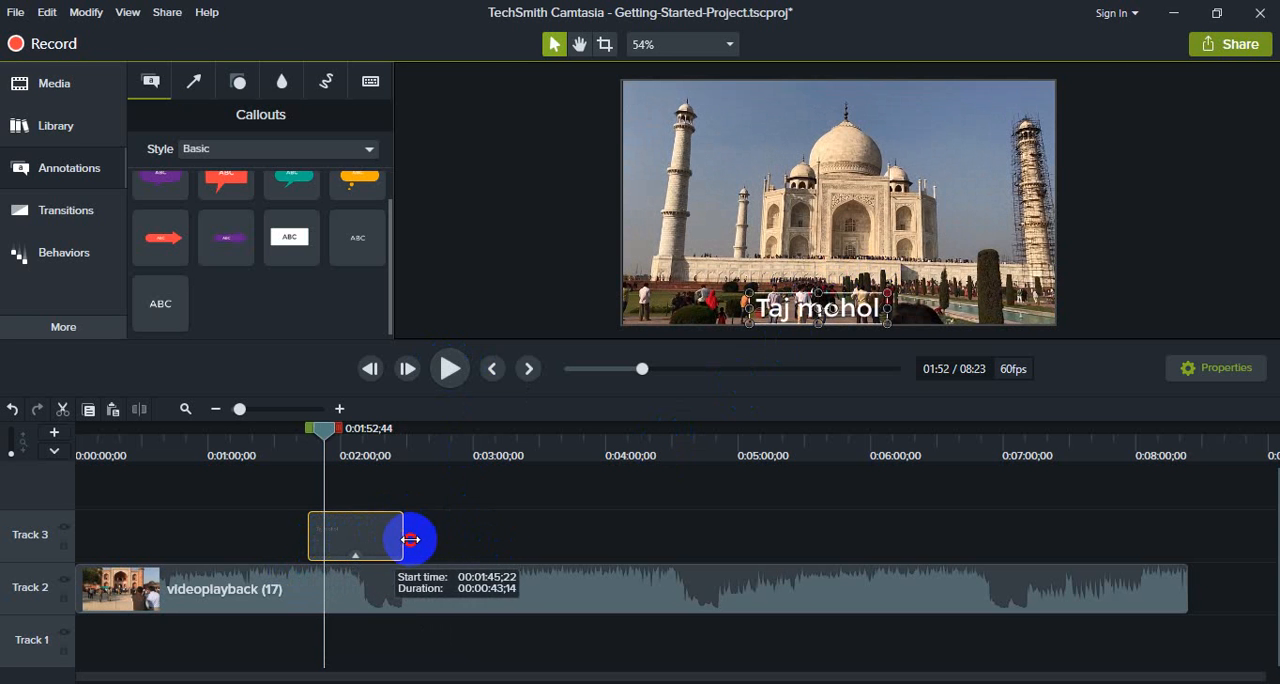
drag(313, 437, 276, 437)
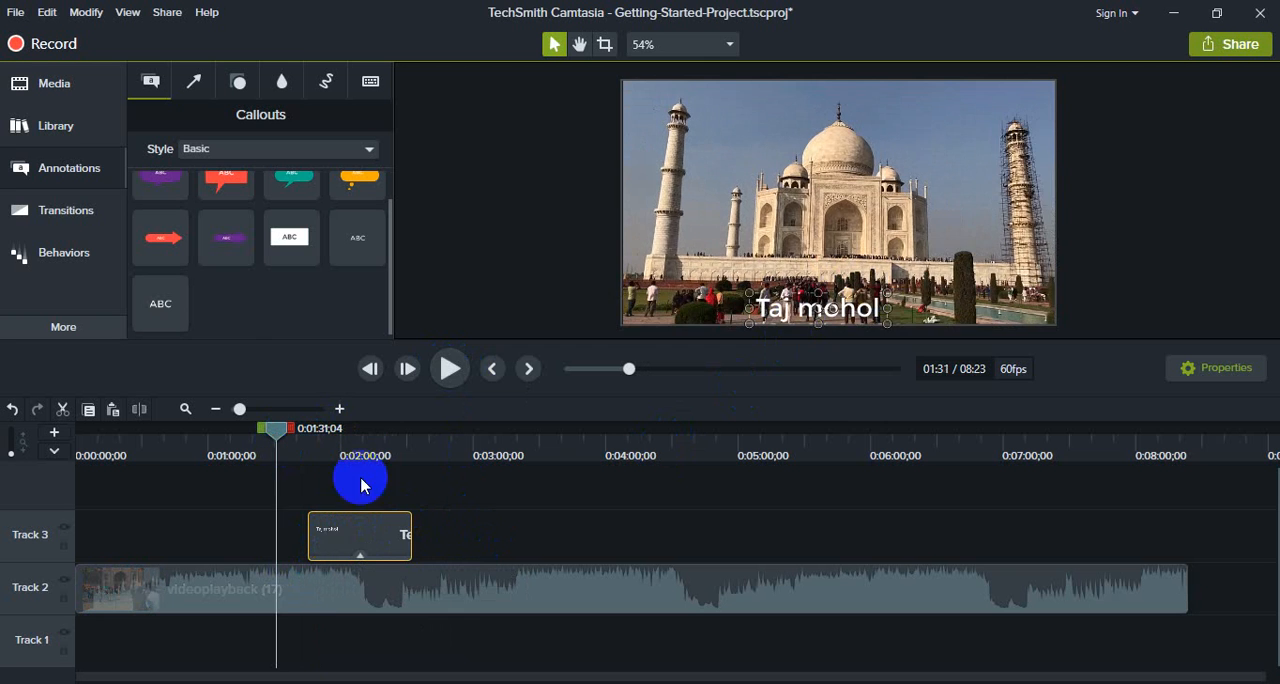
click(449, 372)
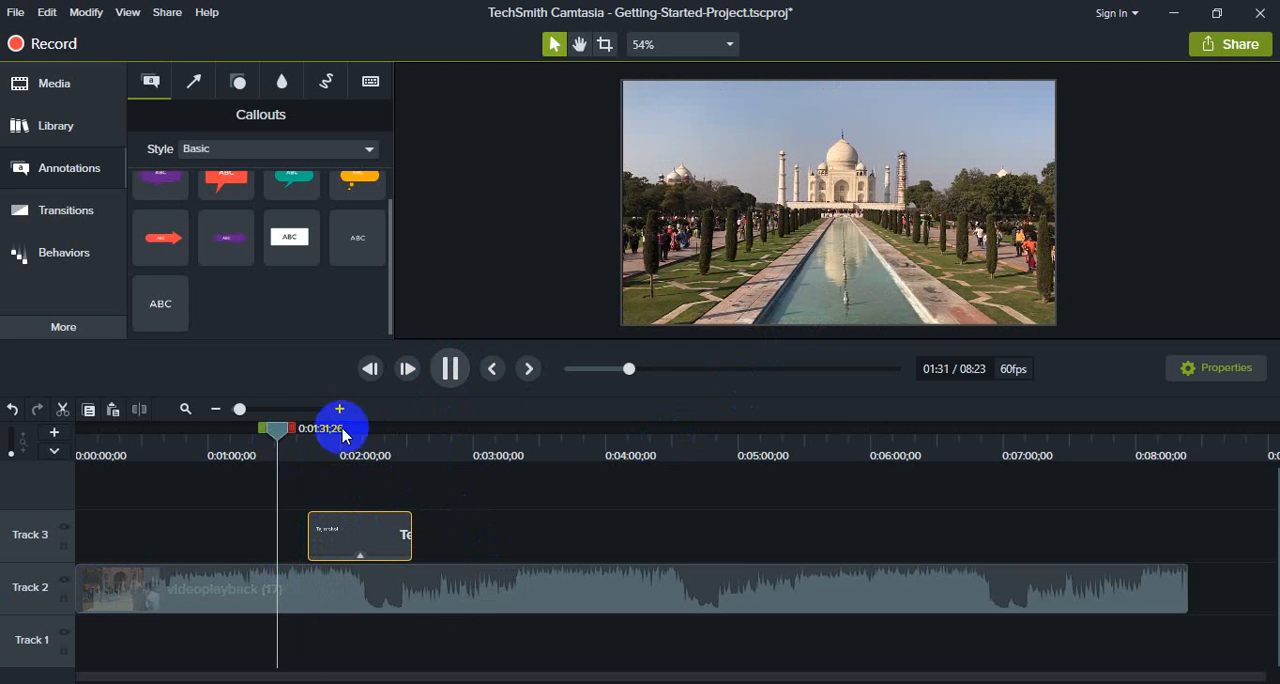
drag(276, 429, 303, 429)
click(447, 375)
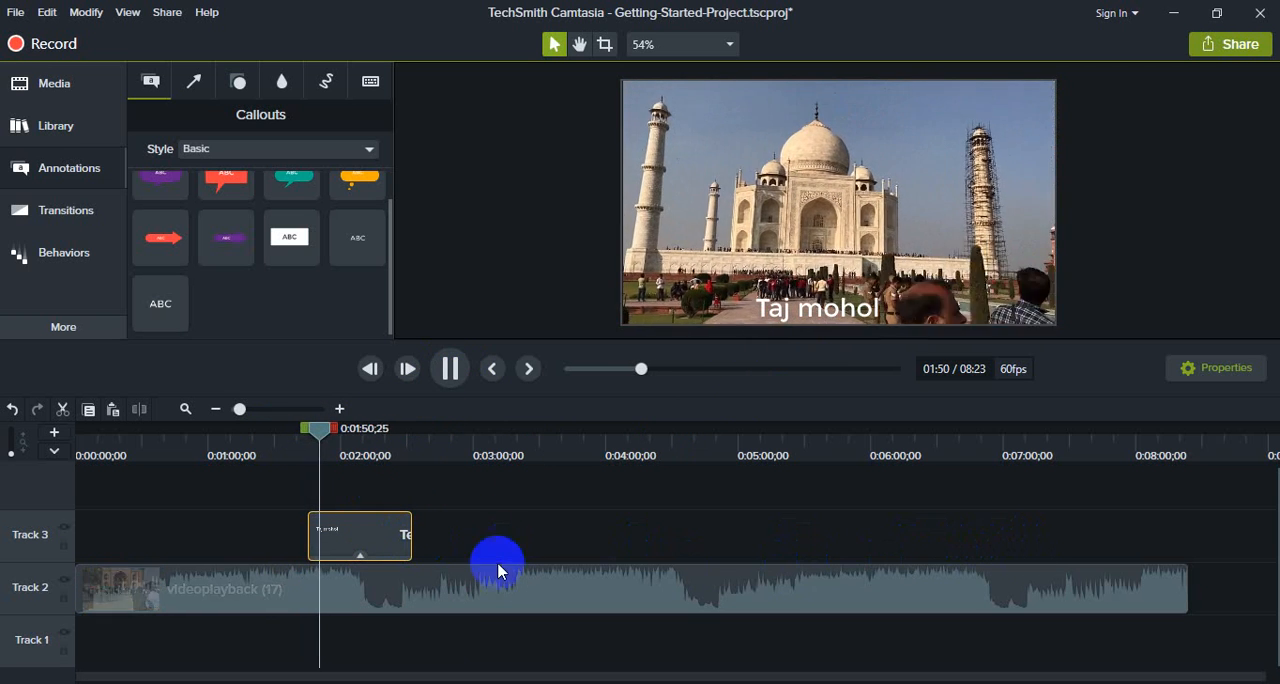
click(449, 368)
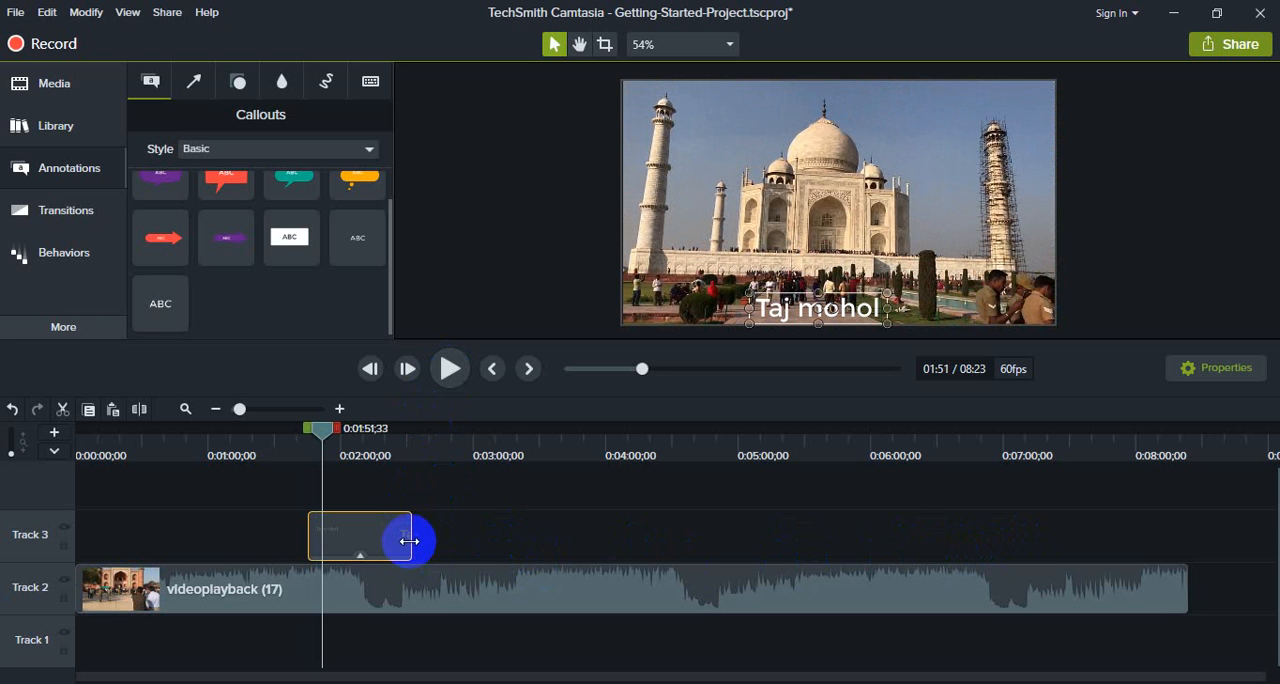
drag(382, 541, 374, 541)
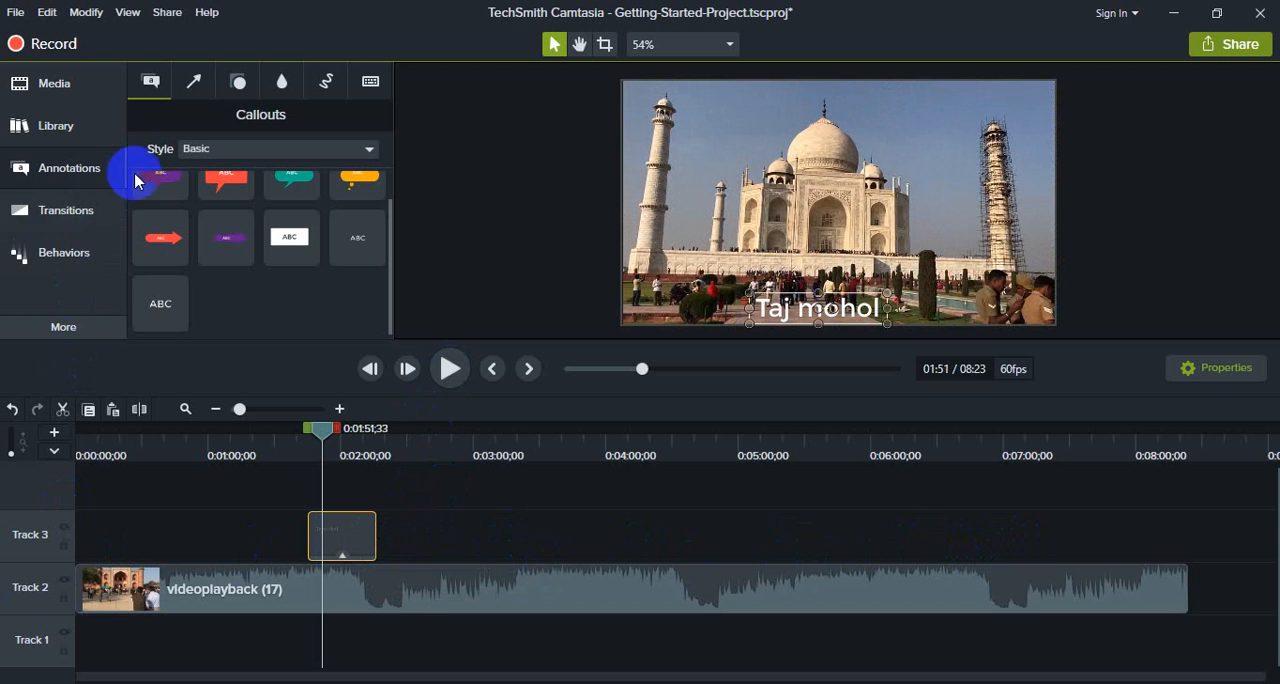
Step: Add the purple speech-bubble callout to Track 3 from about 0:04:42 to 0:05:11
scroll(188, 198, up, 1)
click(62, 167)
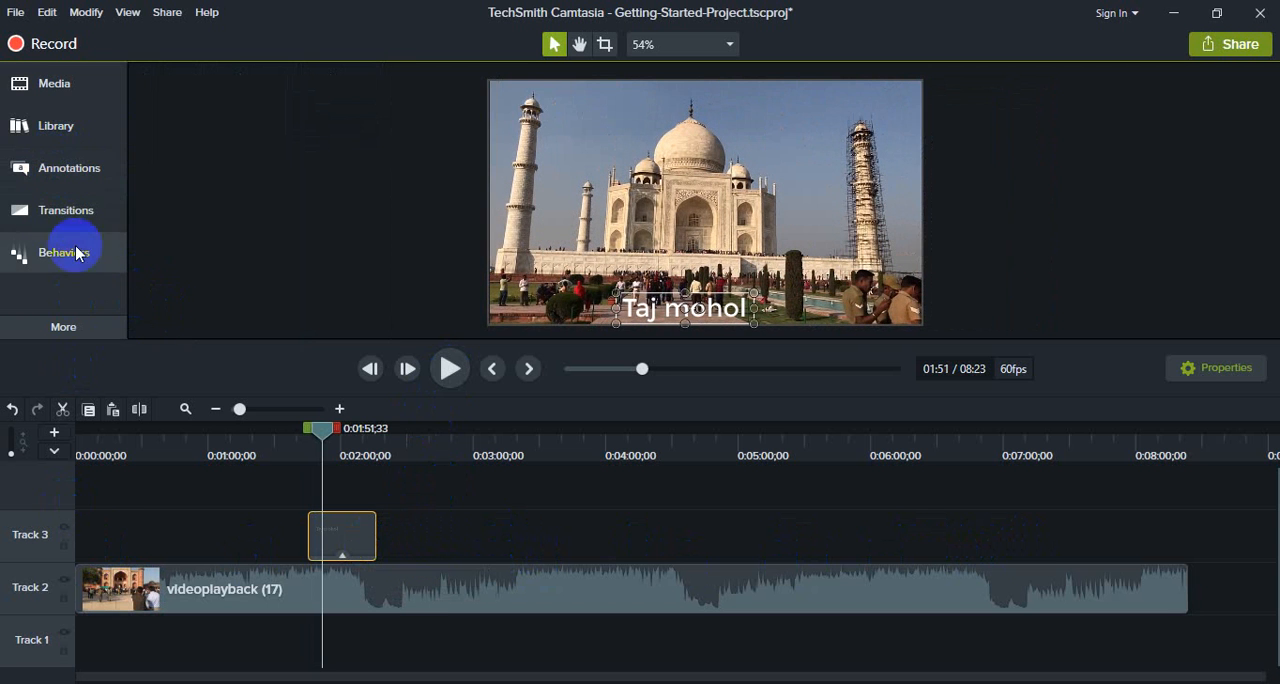
click(55, 168)
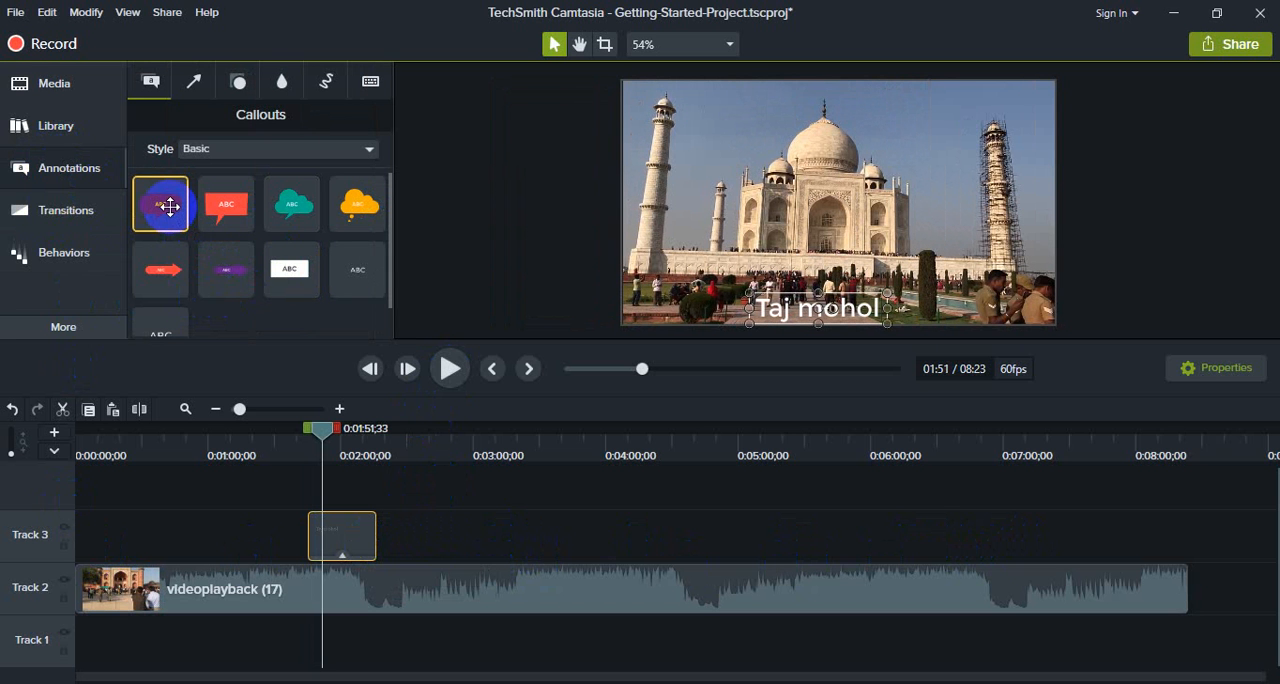
drag(170, 206, 705, 541)
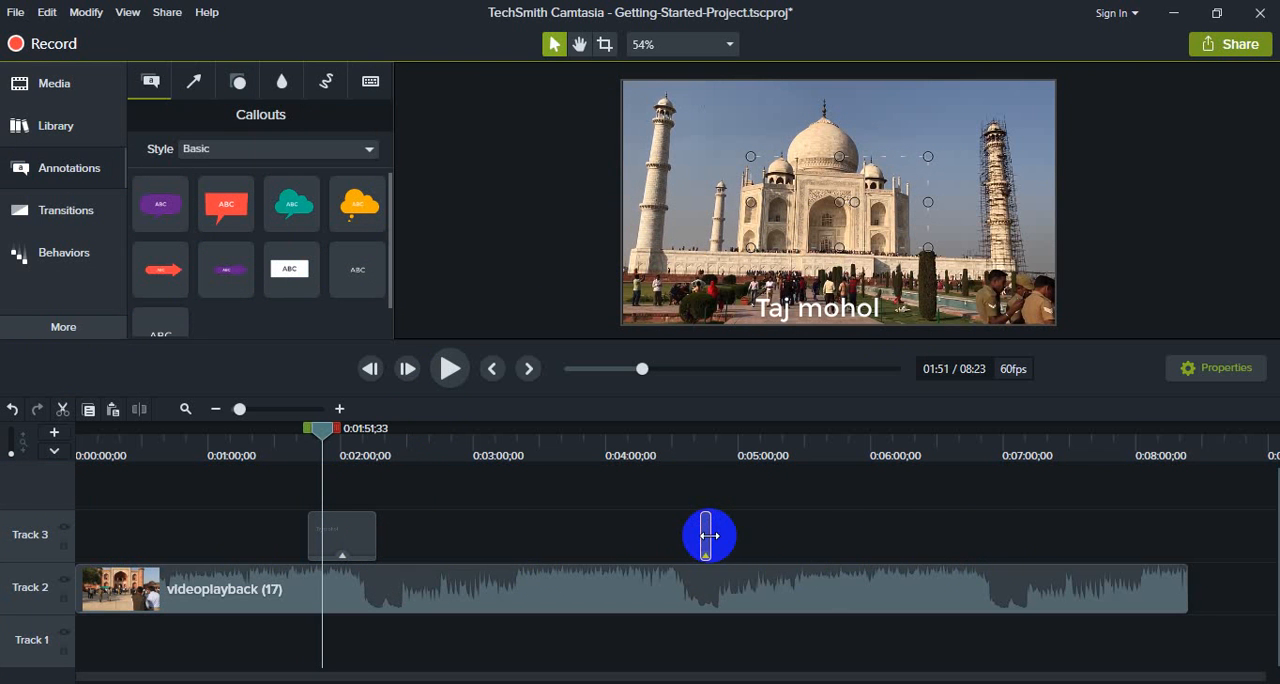
Step: Shrink the purple callout near the lower centre of the footage with its pointer tucked away, and set its text to "India"
click(737, 443)
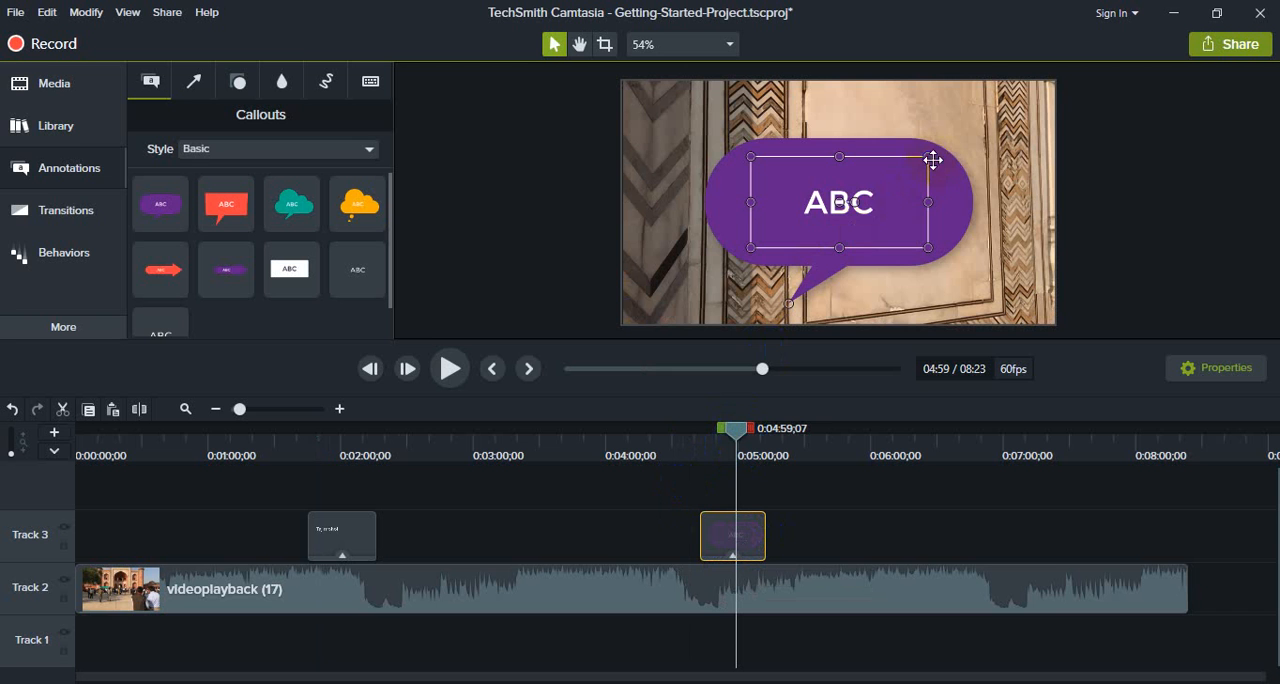
drag(928, 157, 839, 253)
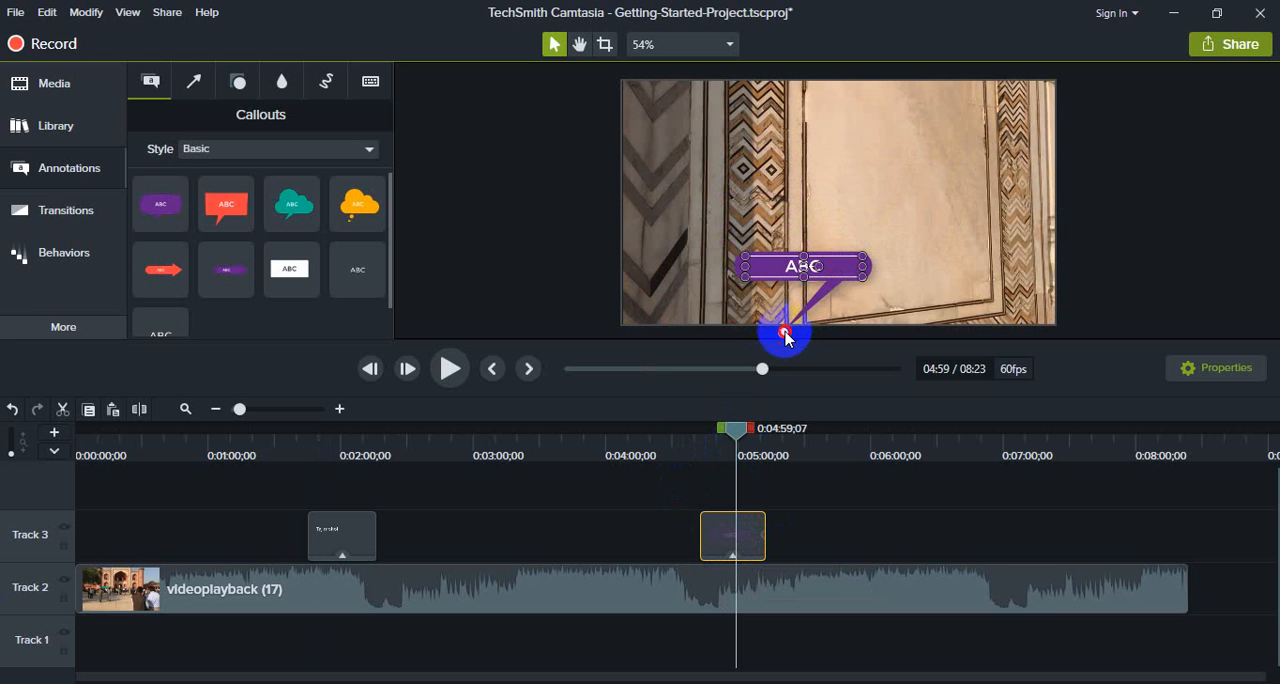
drag(785, 334, 839, 315)
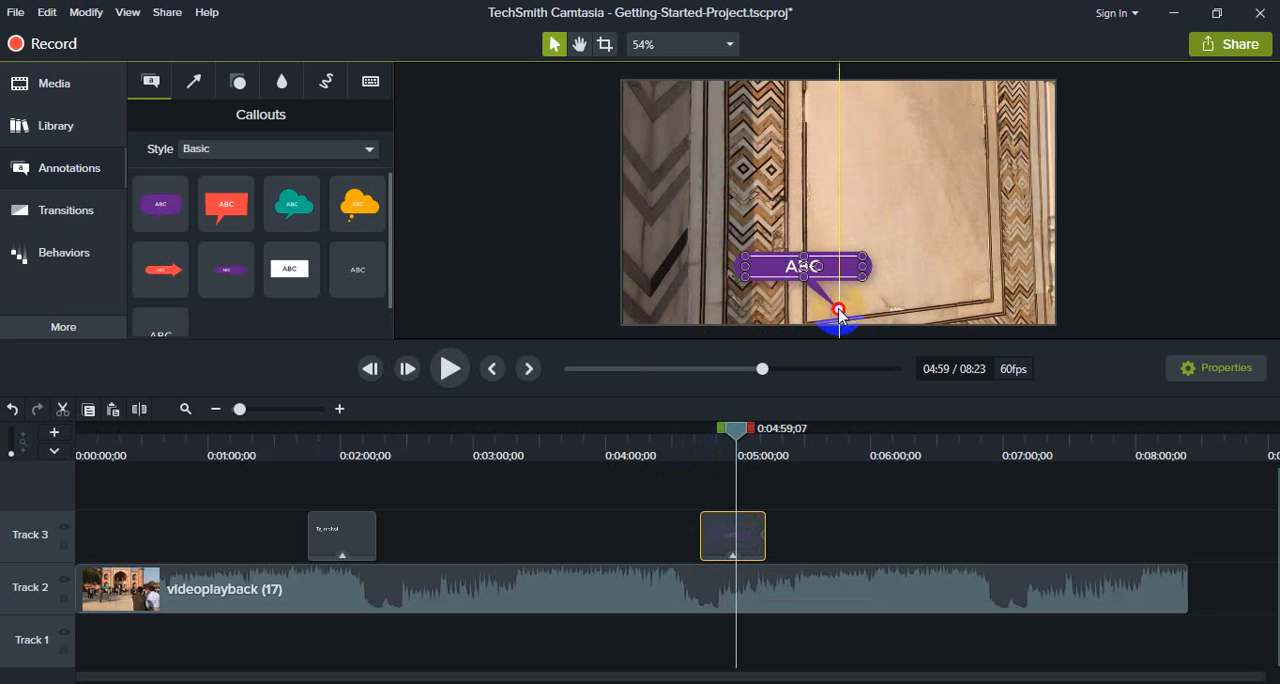
drag(803, 278, 803, 292)
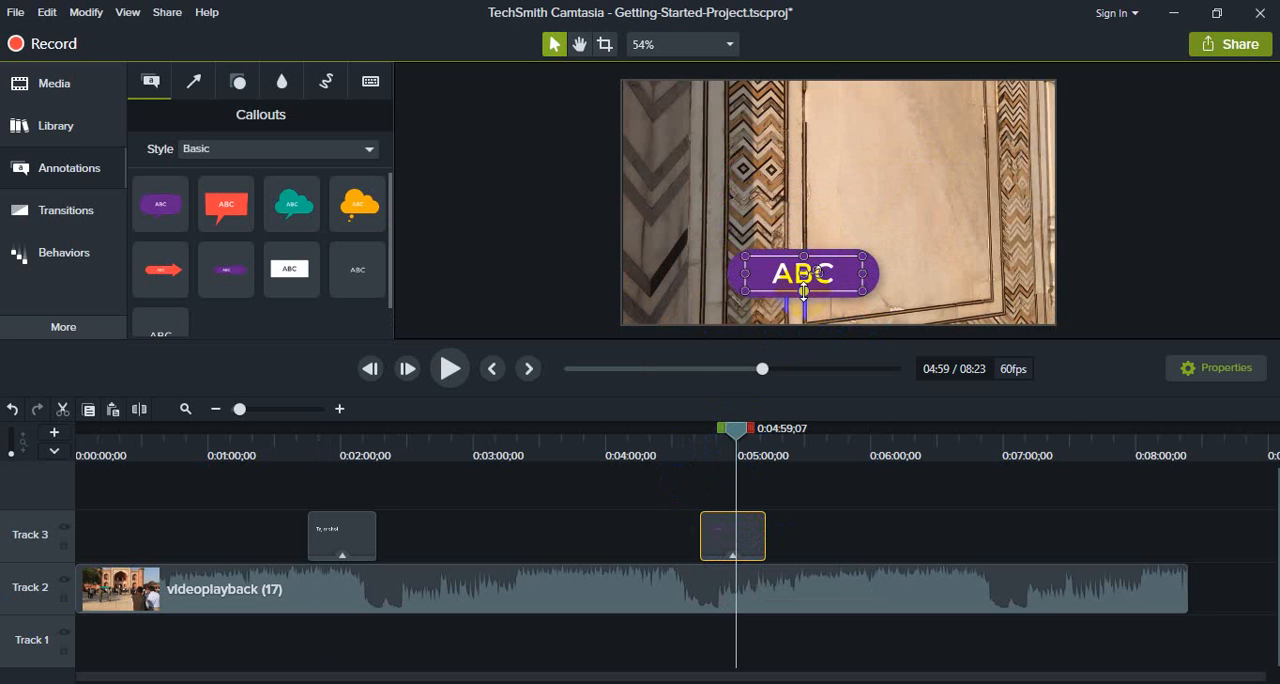
drag(818, 250, 816, 270)
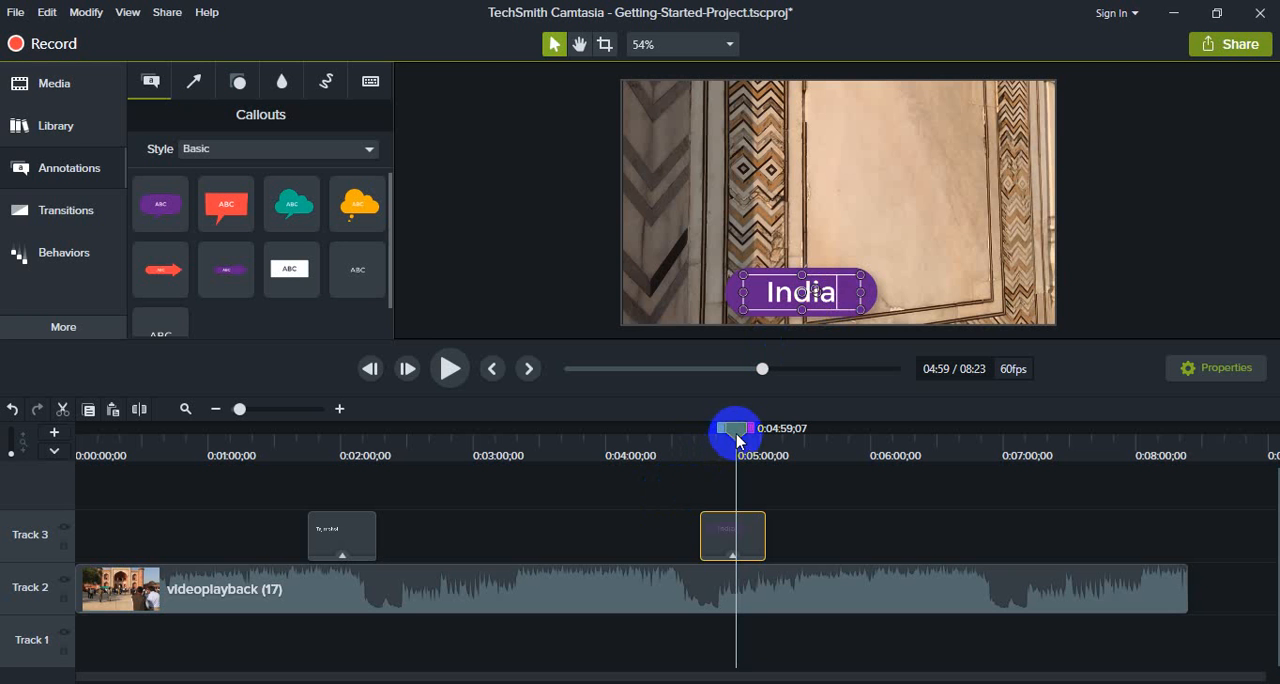
Step: Preview the "India" callout from 0:04:38;18
drag(737, 432, 694, 433)
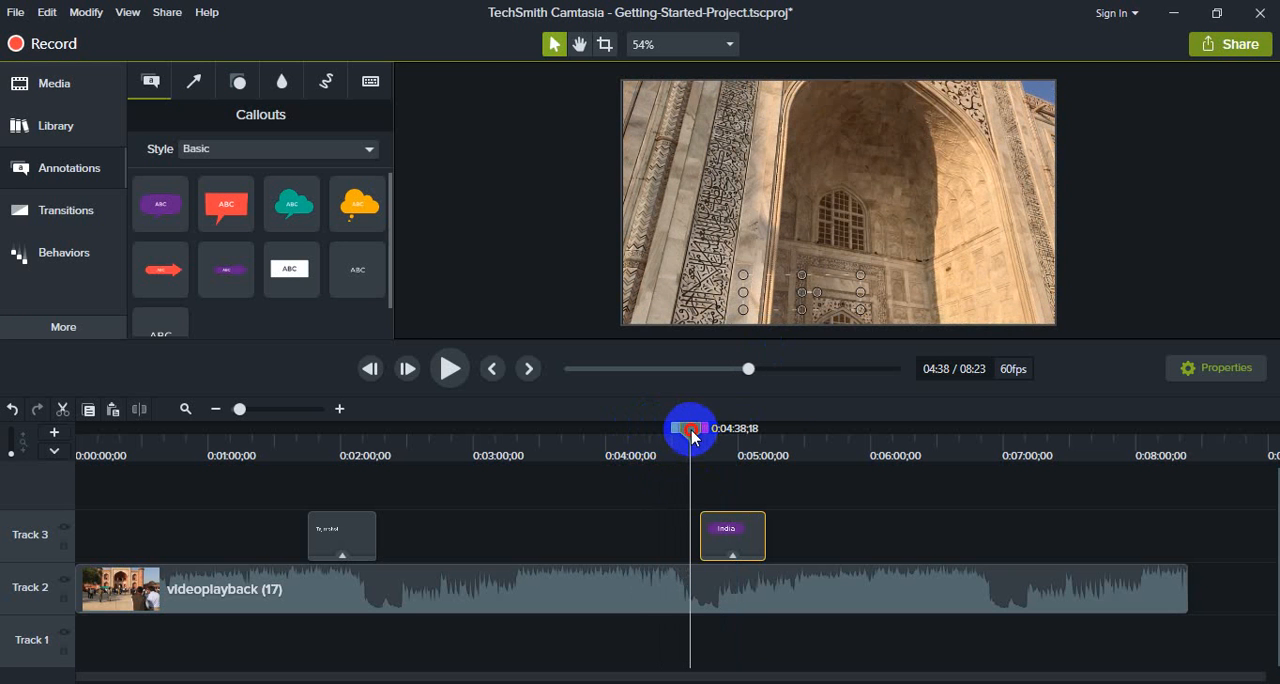
click(447, 370)
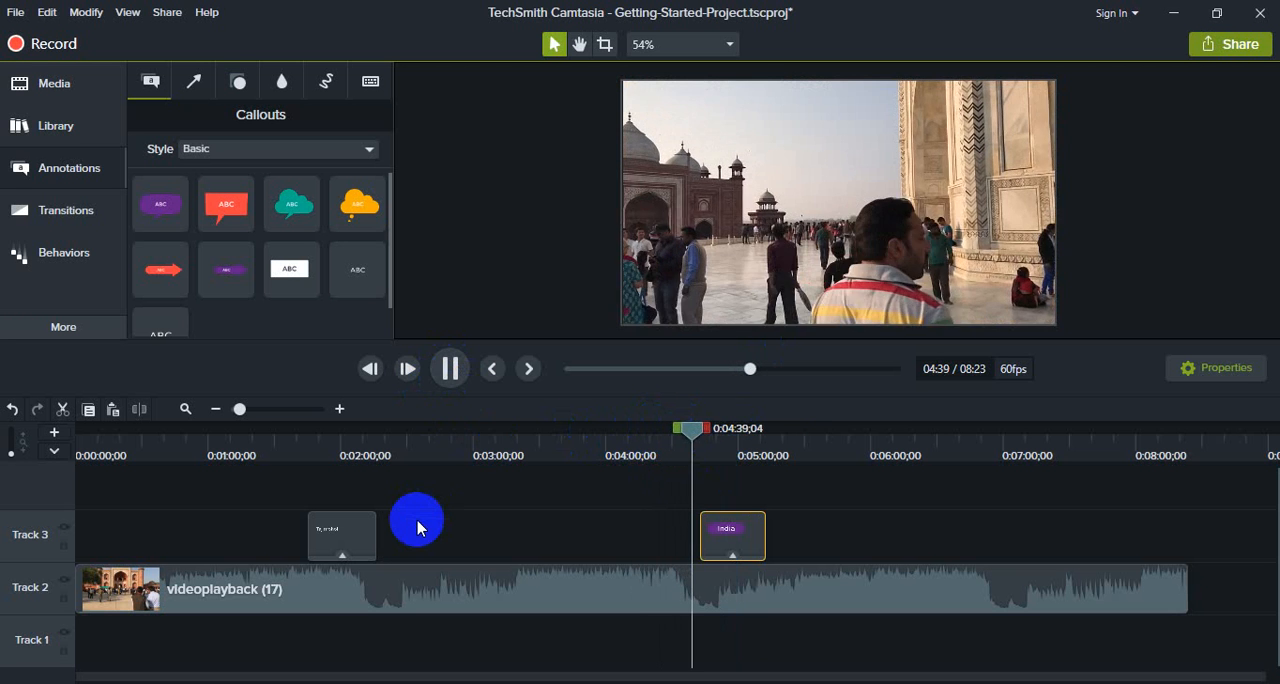
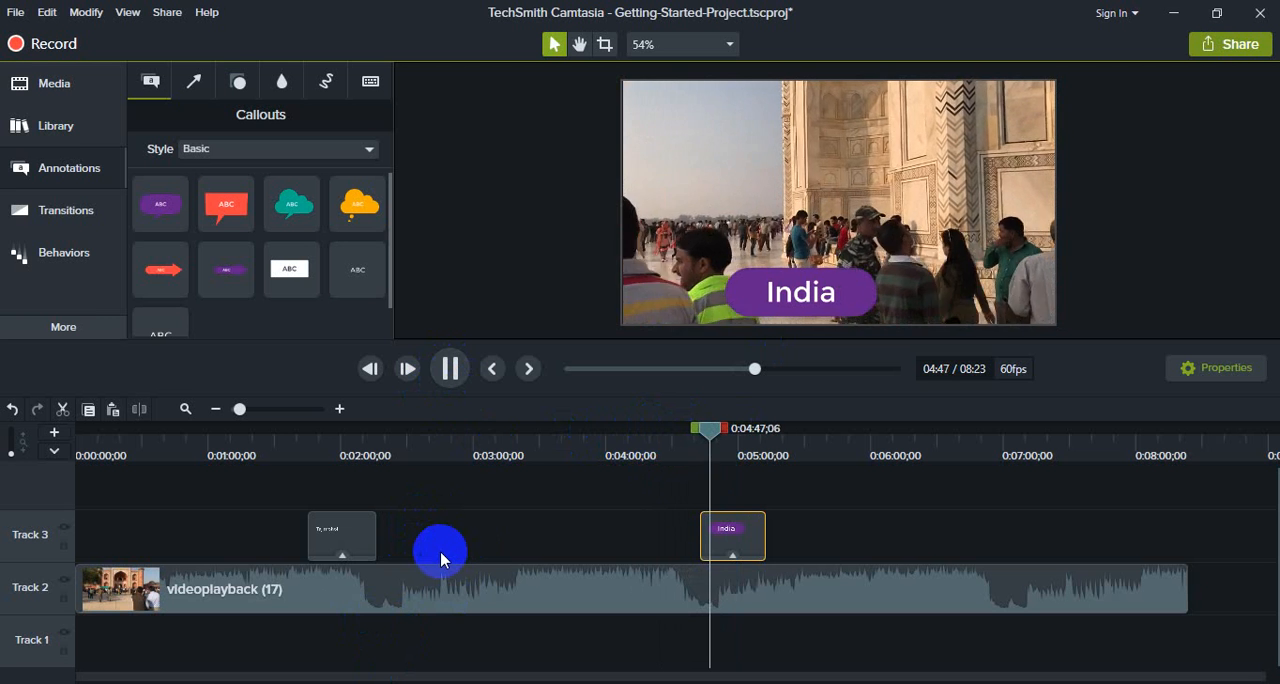
Step: Stop the preview and add the teal arrow at about 0:03:08 on Track 3, pointing at the minaret in the footage
click(449, 368)
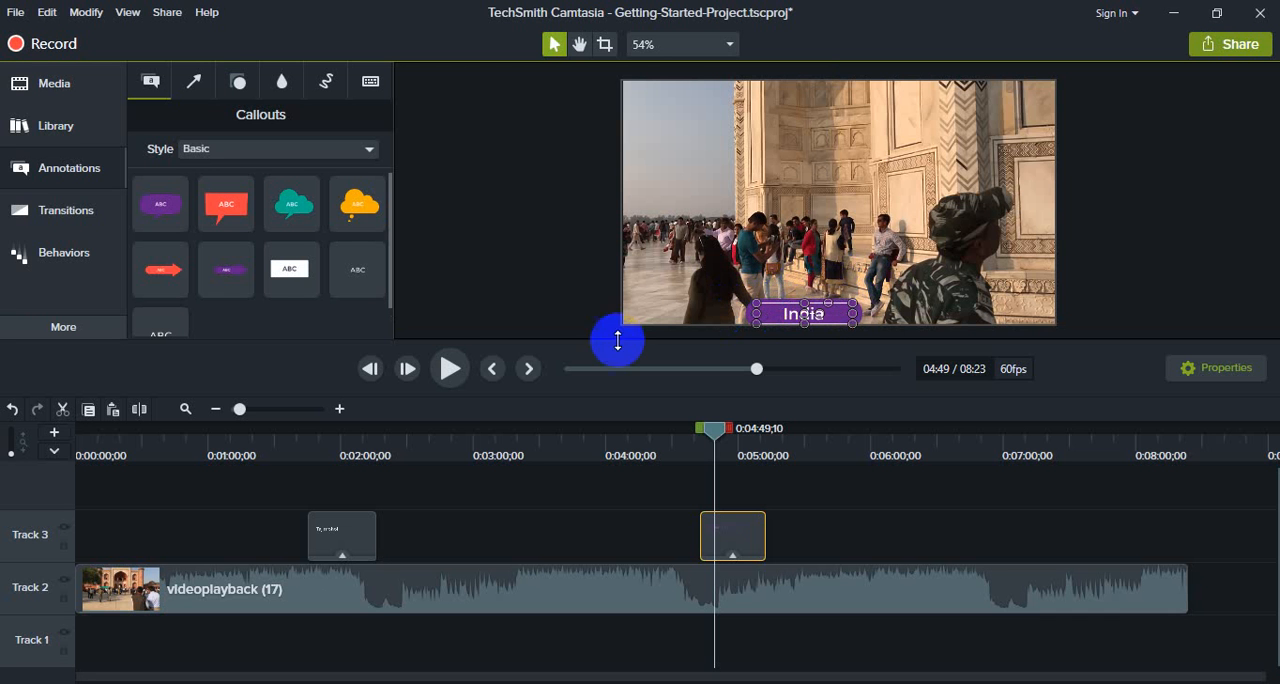
mouse_move(686, 430)
mouse_down()
mouse_move(291, 443)
mouse_move(781, 481)
mouse_move(263, 491)
mouse_move(731, 523)
mouse_move(486, 517)
mouse_up()
click(197, 85)
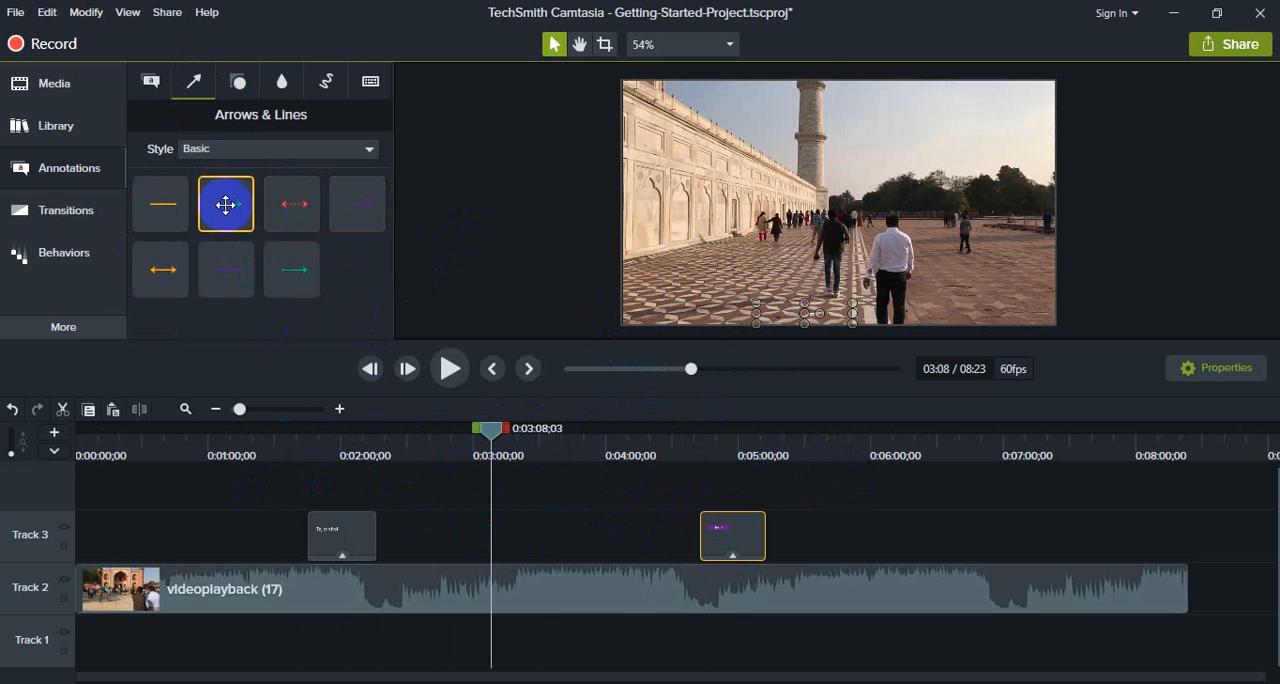
mouse_move(223, 200)
mouse_down()
mouse_move(590, 260)
mouse_move(726, 258)
mouse_move(722, 210)
mouse_move(761, 119)
mouse_up()
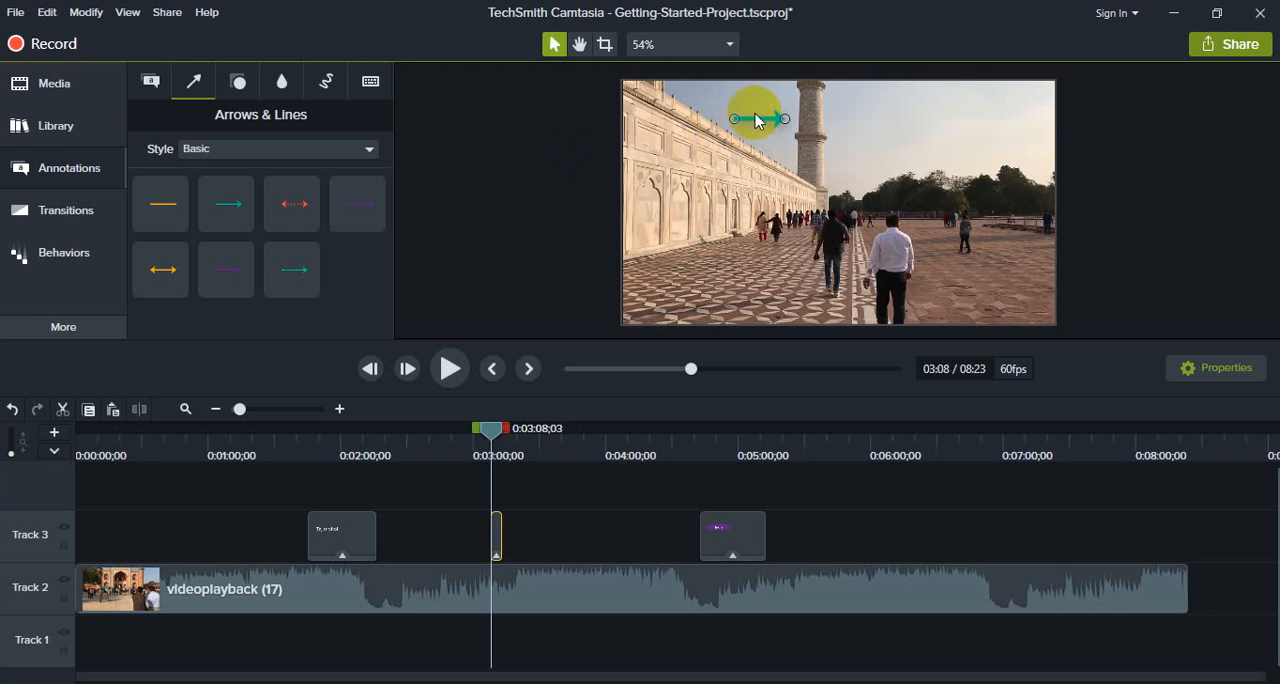
click(756, 113)
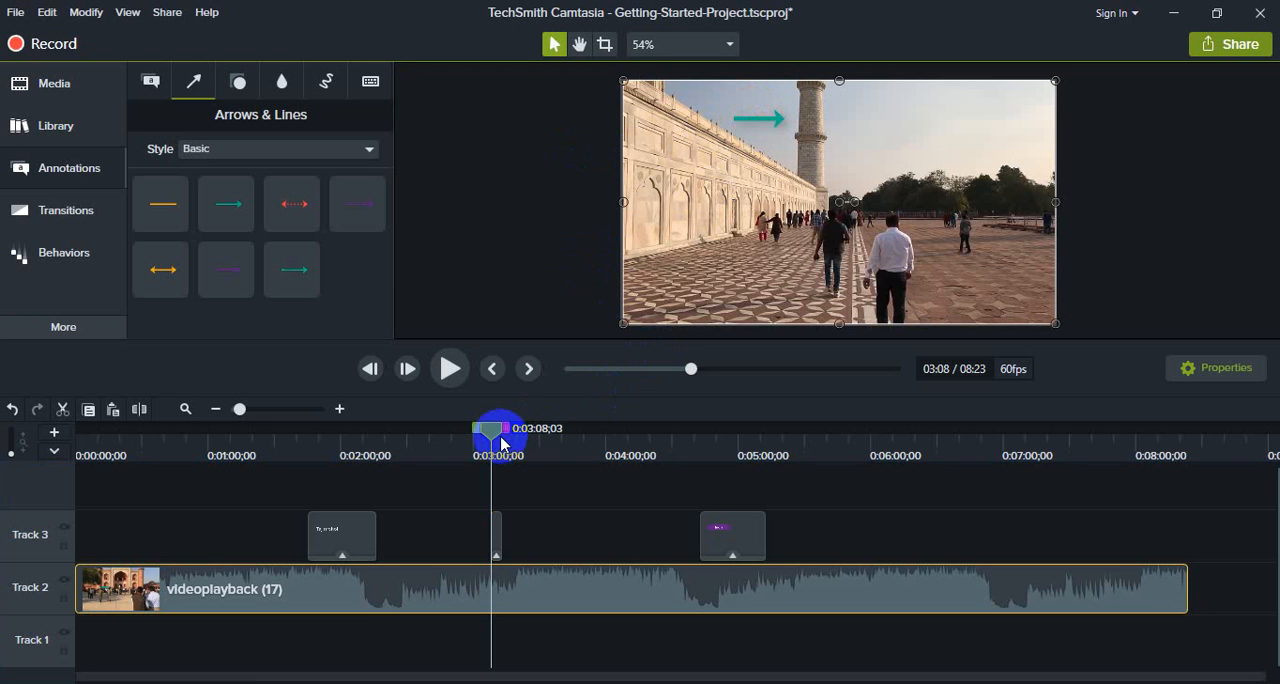
Step: Lengthen the teal arrow's clip on Track 3 to end at about 0:03:23, and preview it over the footage
drag(486, 435, 471, 432)
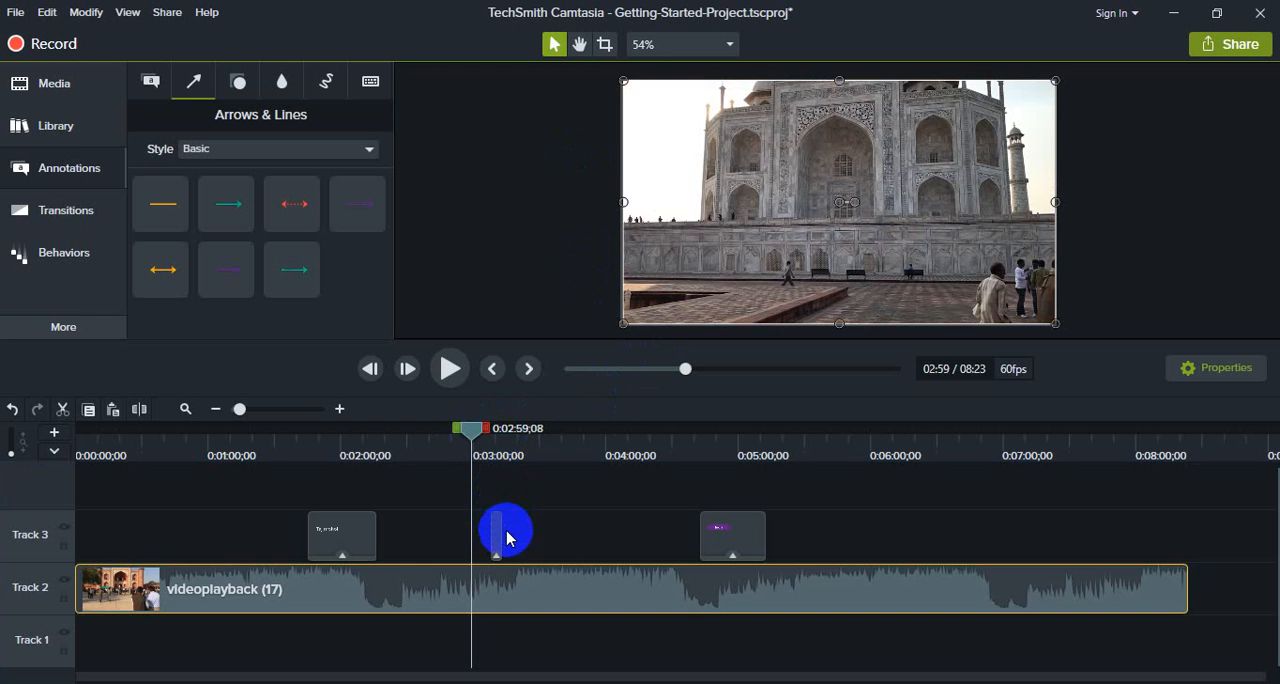
drag(502, 531, 524, 531)
drag(471, 428, 515, 437)
click(455, 372)
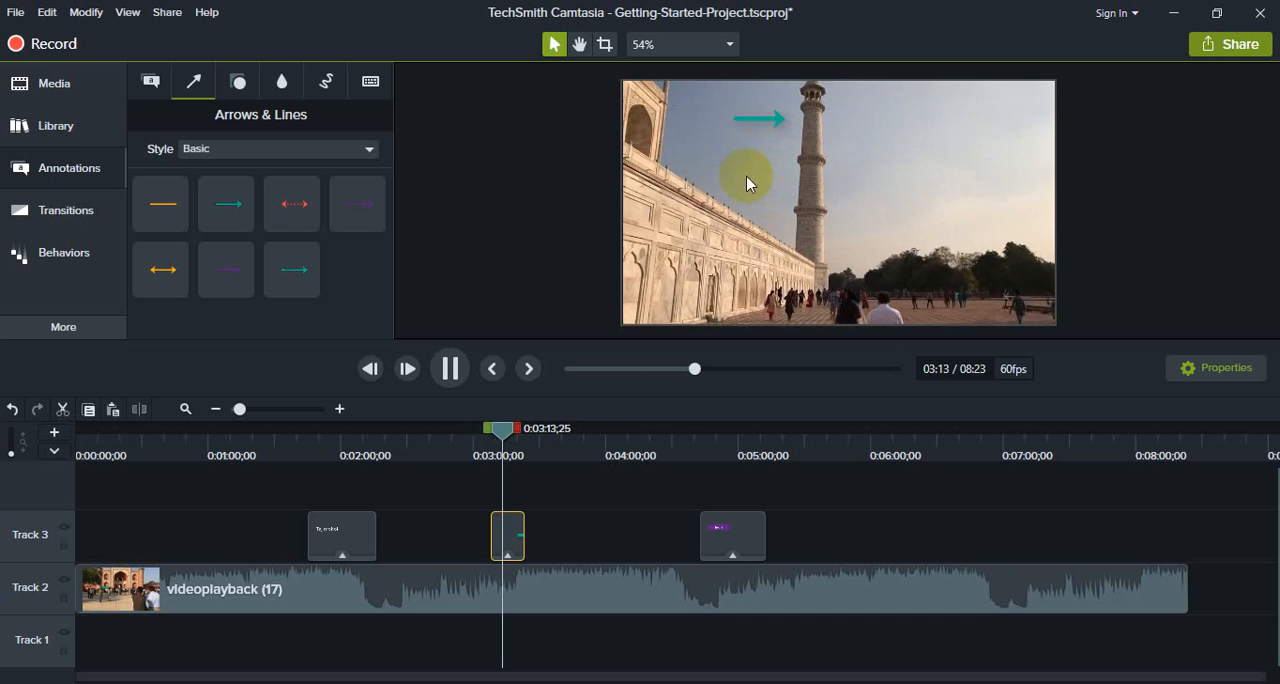
click(449, 368)
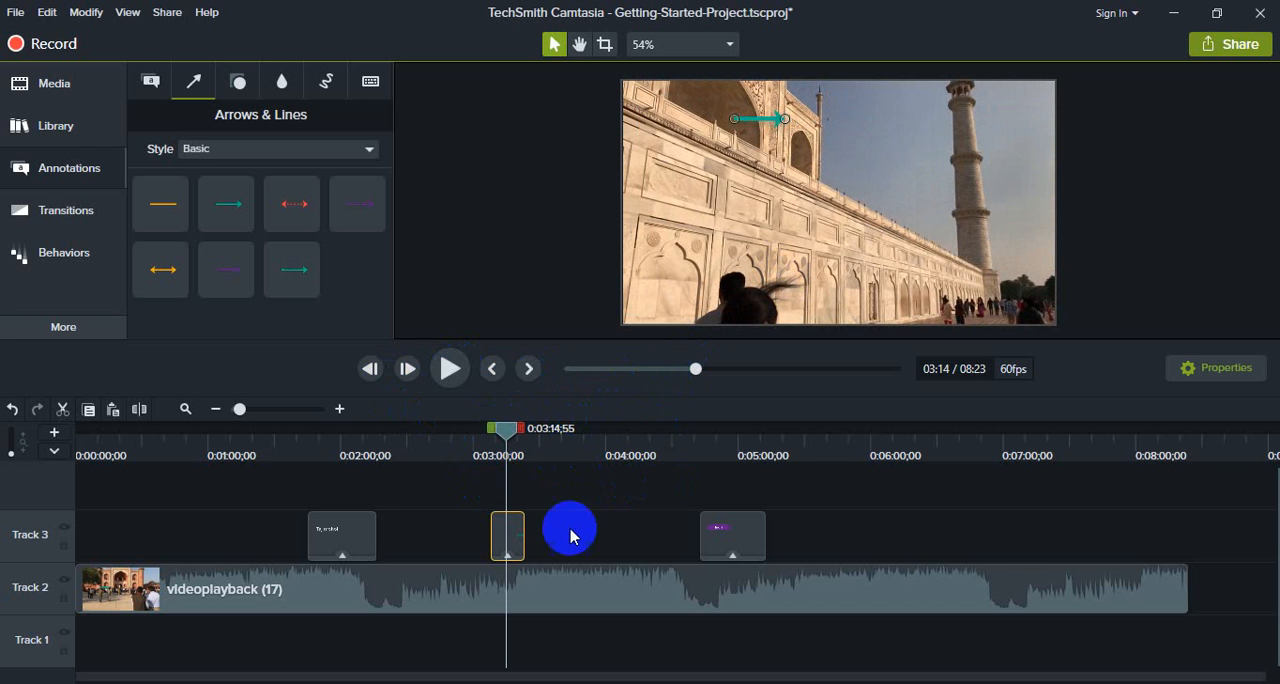
Step: Add the teal octagon shape at 0:03:08;03 and flatten it into a wide banner near the lower centre of the footage
click(511, 544)
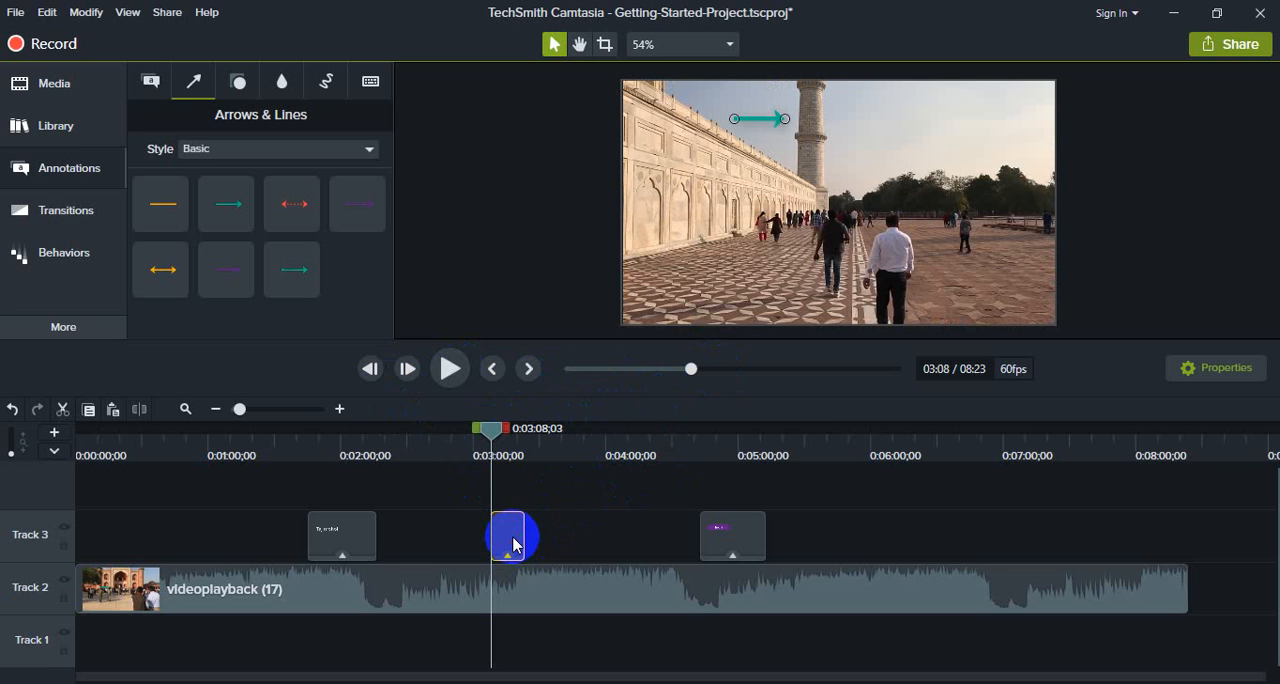
click(238, 80)
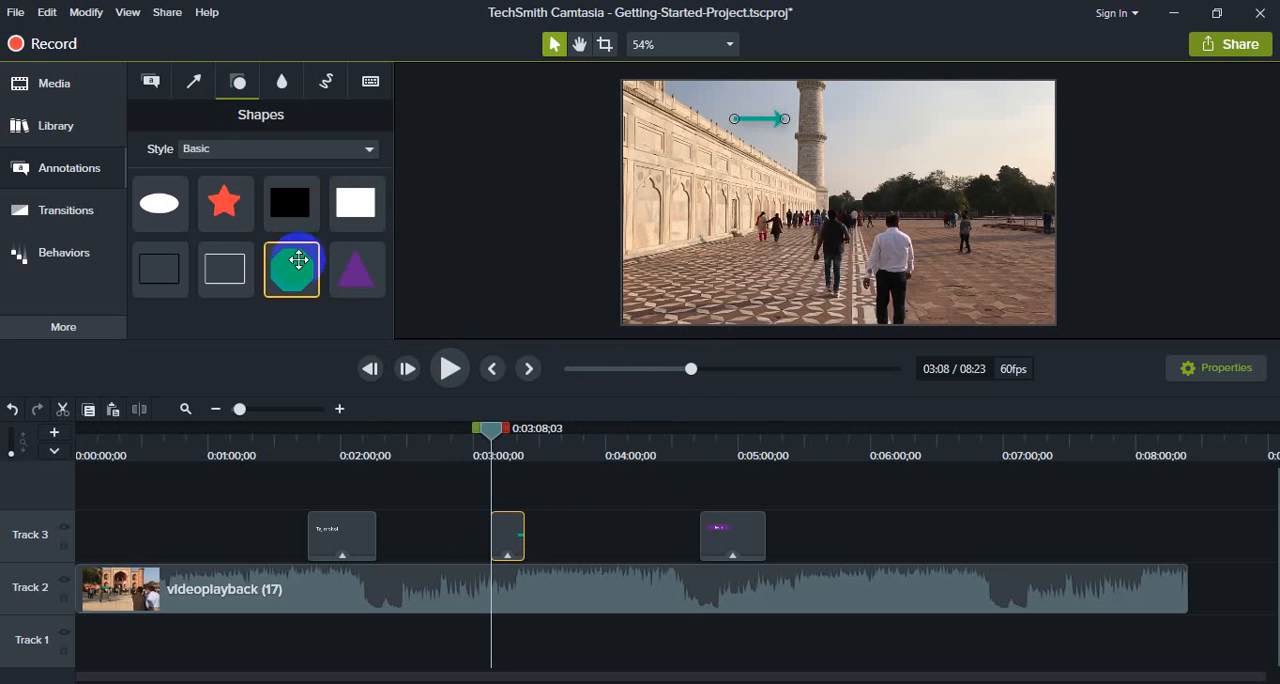
drag(289, 269, 749, 271)
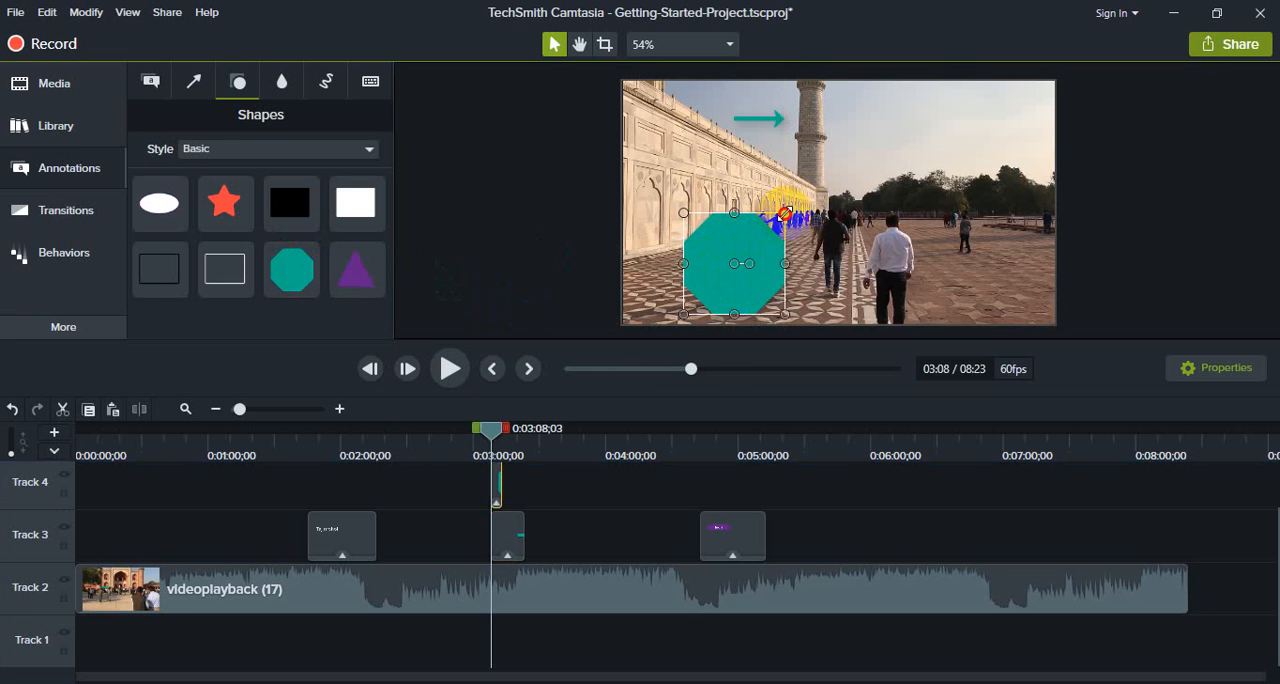
drag(785, 213, 793, 289)
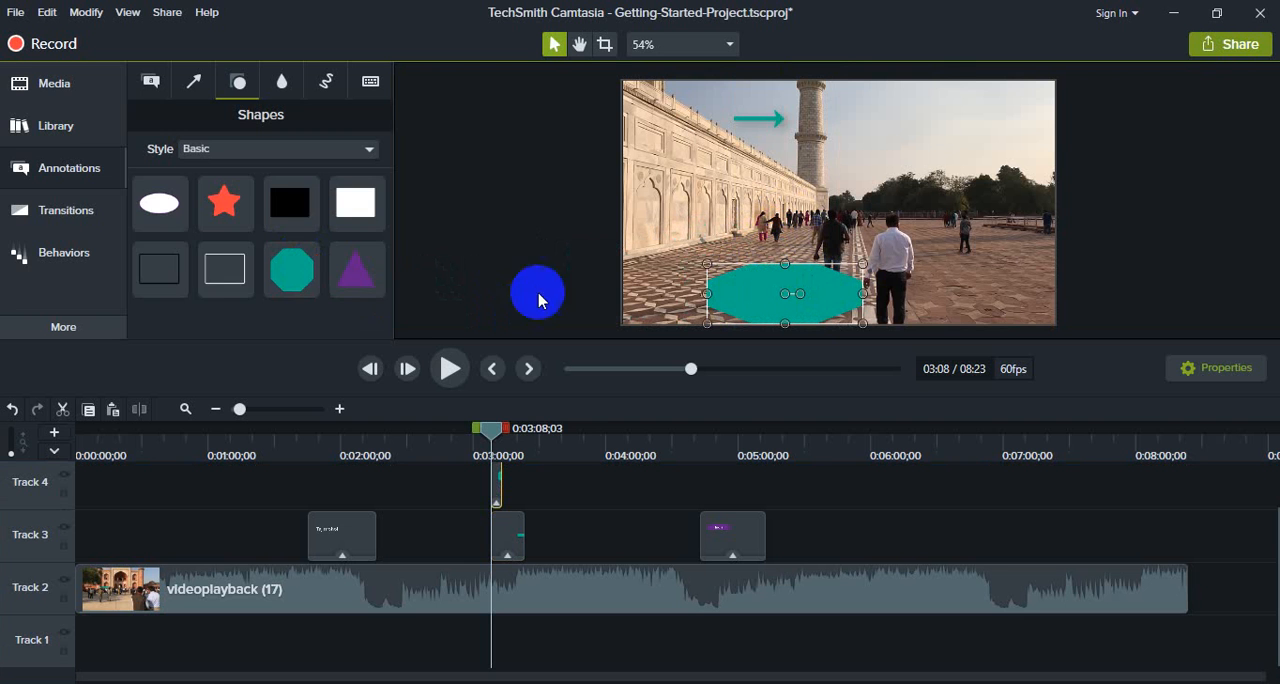
Step: Nudge the teal octagon slightly right in the footage and make its Track 4 clip run from about 0:02:59 to 0:03:30
click(150, 80)
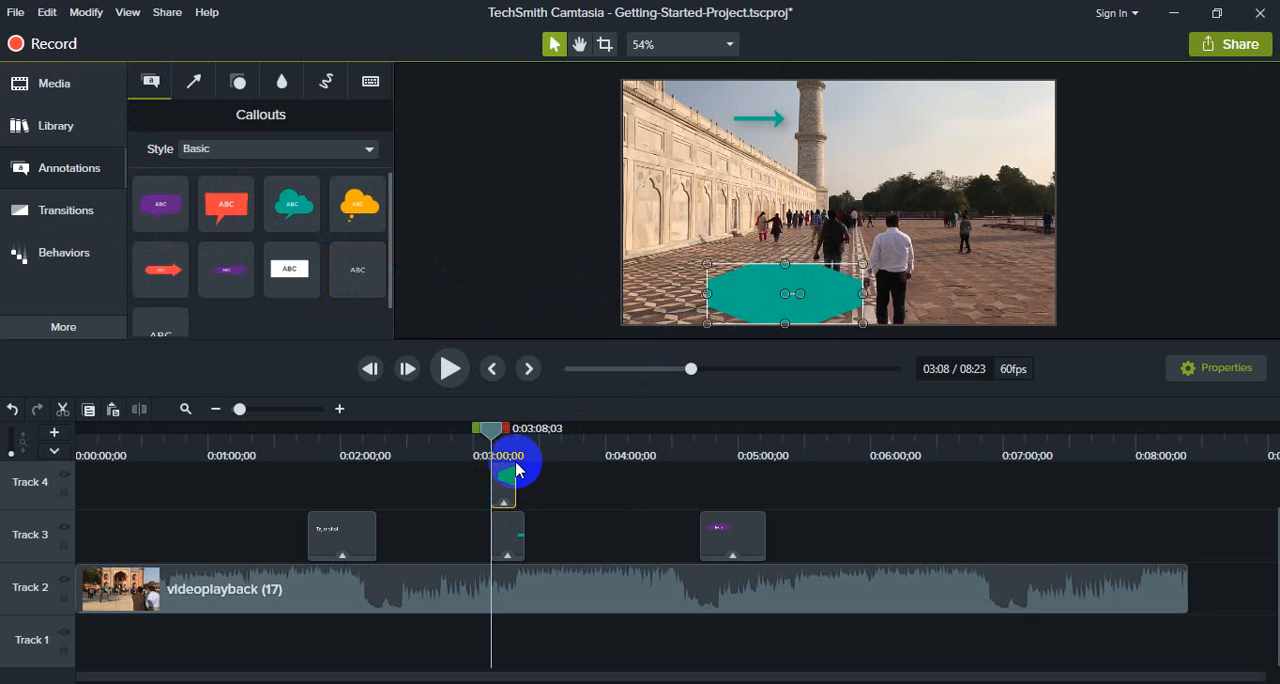
drag(491, 428, 503, 429)
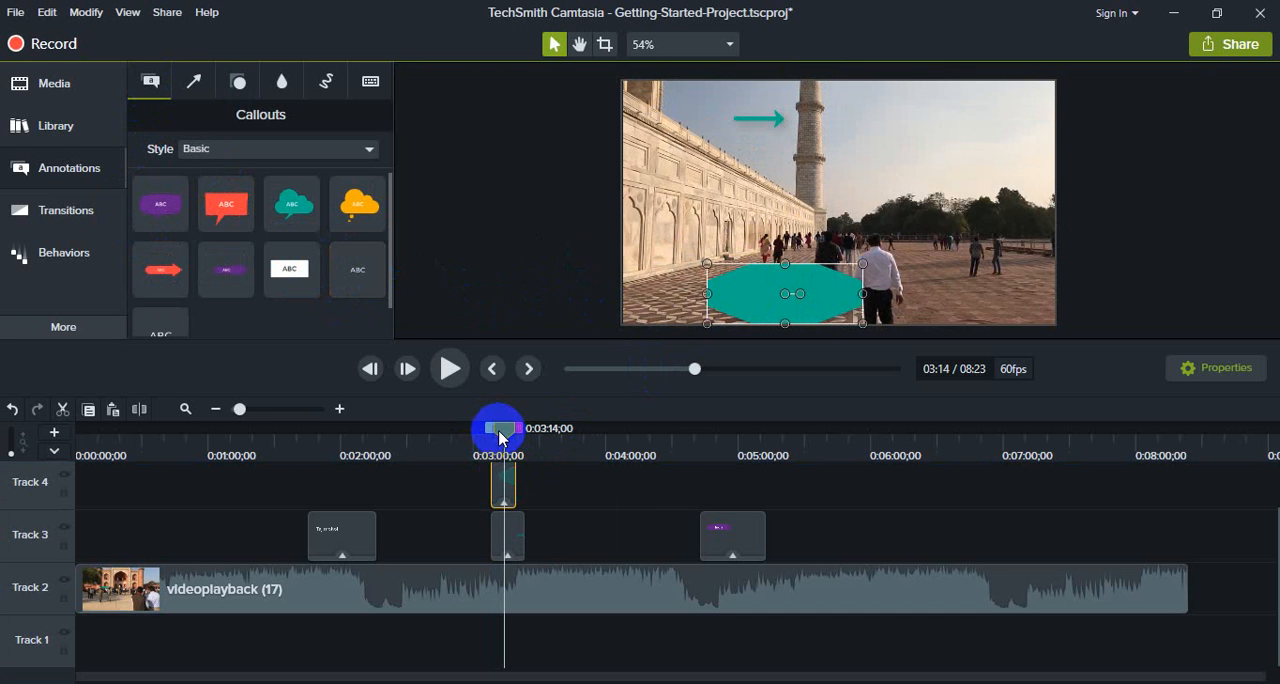
click(495, 490)
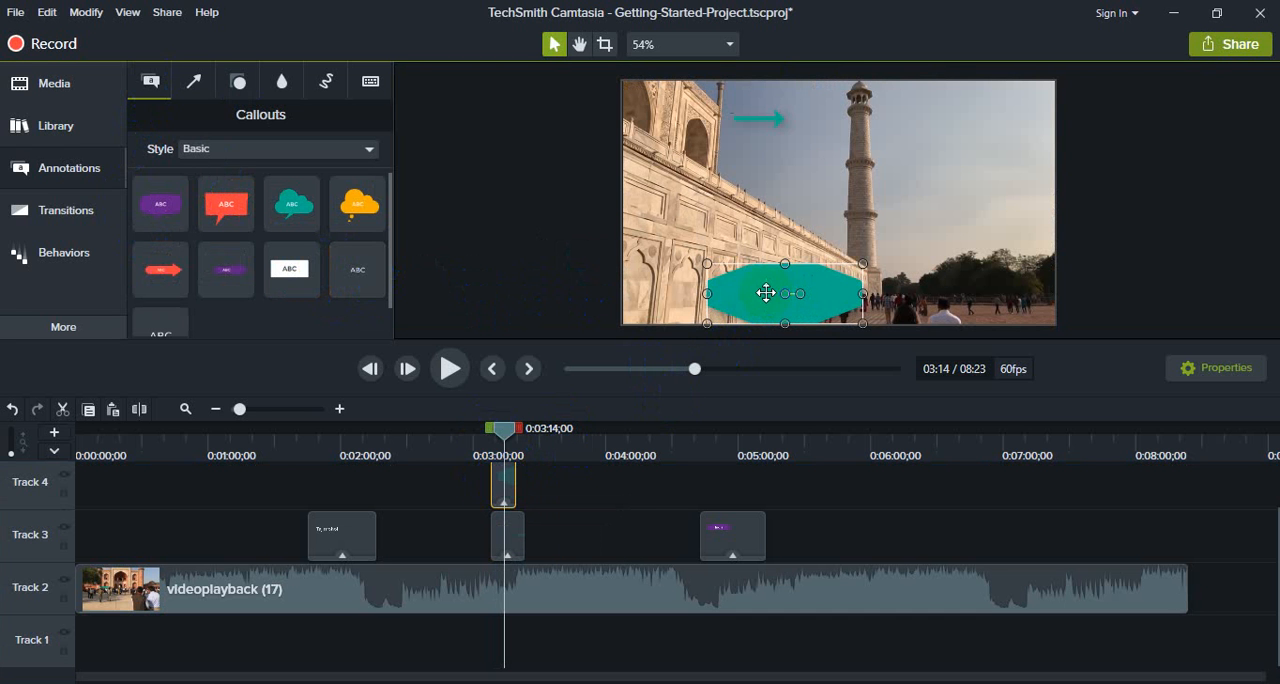
mouse_move(766, 292)
mouse_down()
mouse_move(766, 249)
mouse_move(900, 266)
mouse_move(778, 283)
mouse_up()
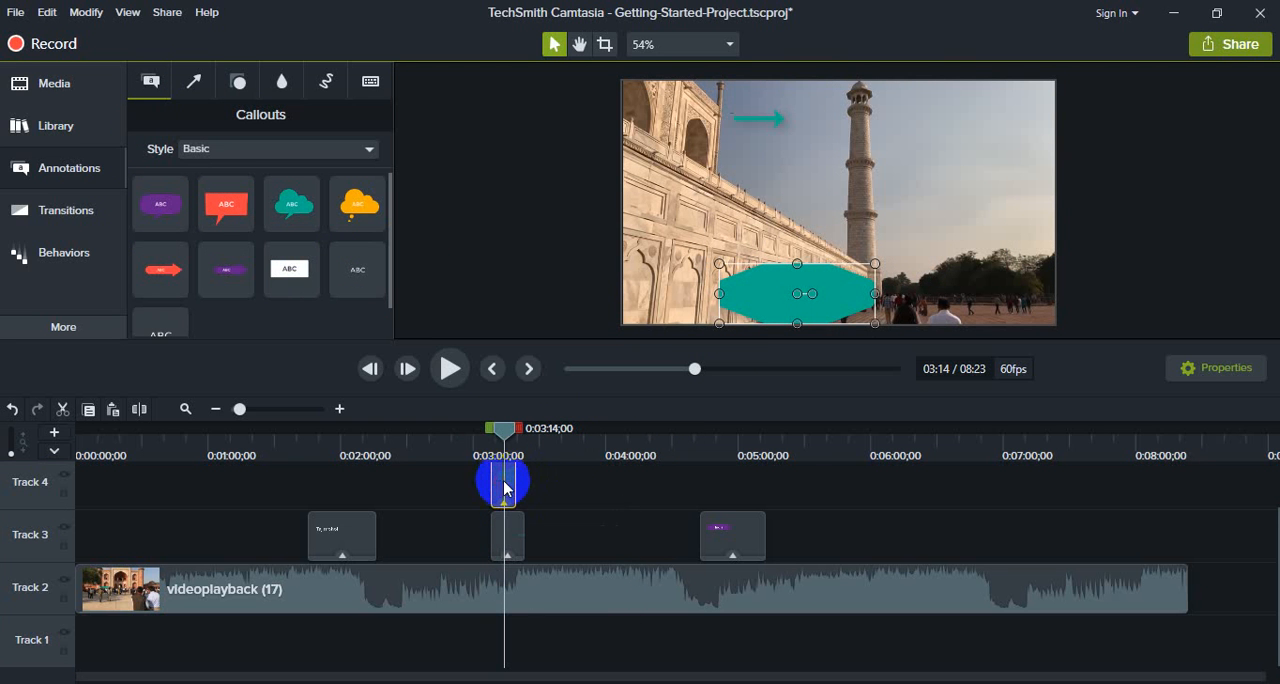
drag(515, 478, 582, 478)
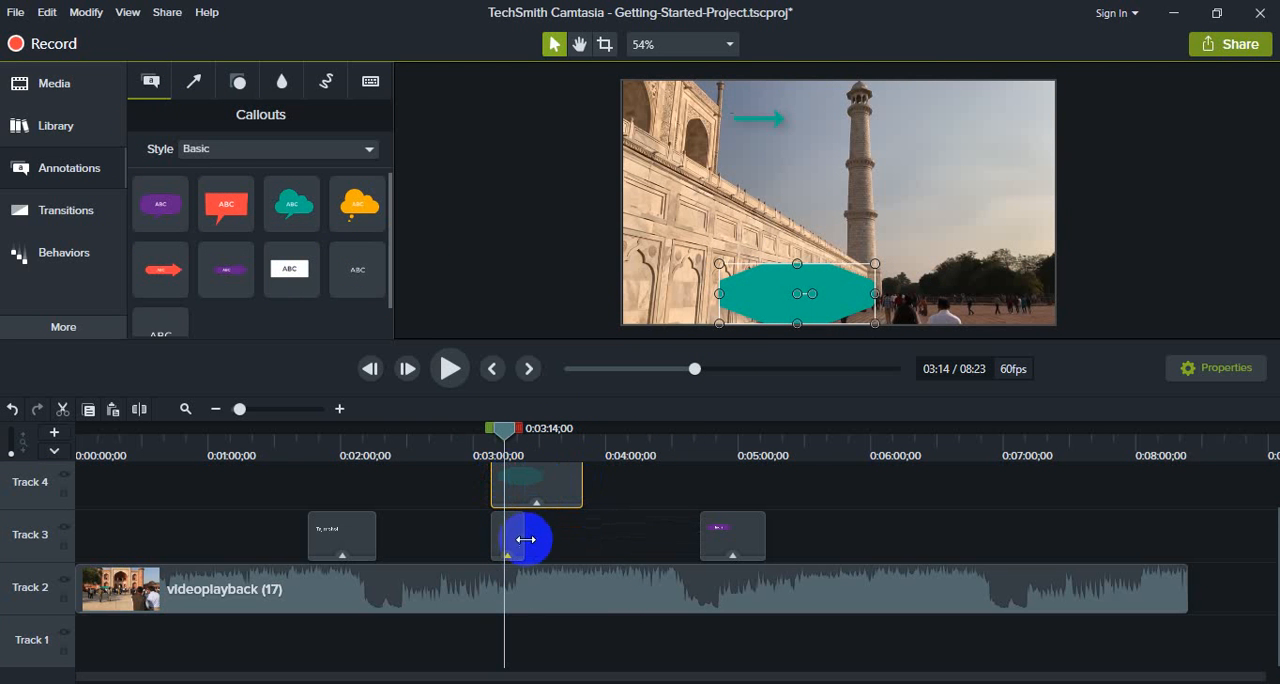
scroll(537, 518, up, 1)
mouse_move(541, 517)
mouse_down()
mouse_move(523, 540)
mouse_move(540, 538)
mouse_up()
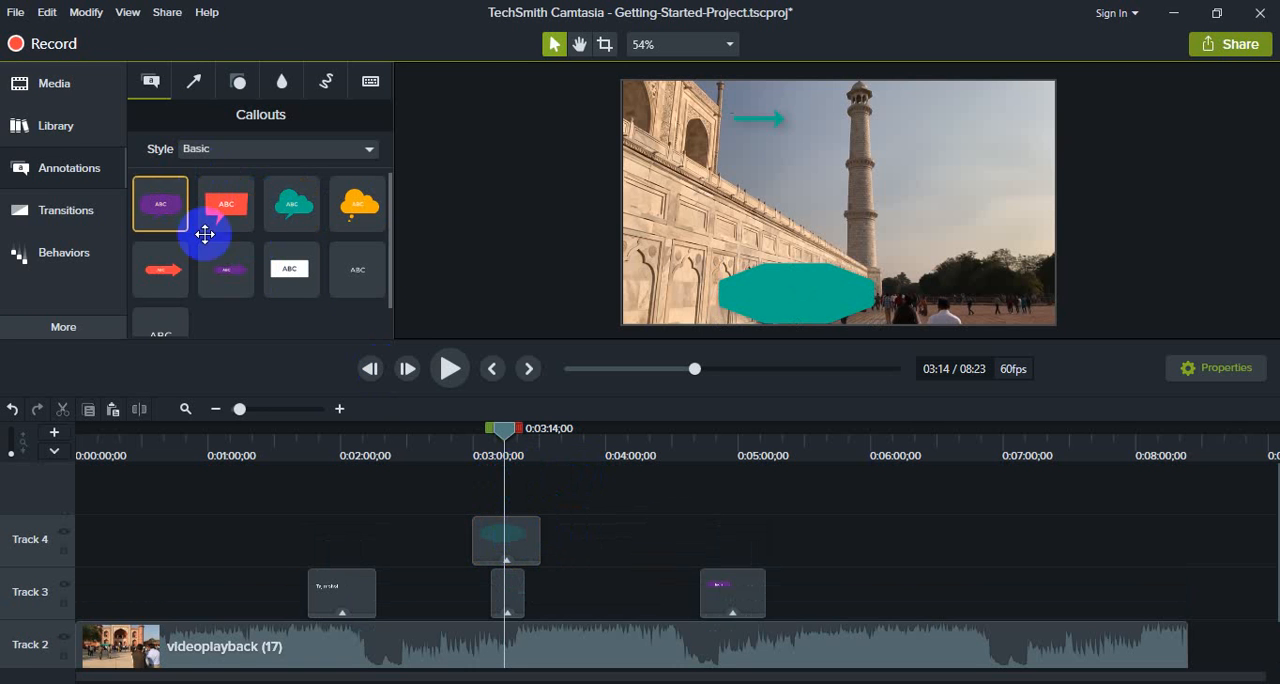
Step: Add a plain text callout containing a first name over the octagon, and set its clip to about 0:03:14 to 0:03:23
drag(357, 270, 822, 297)
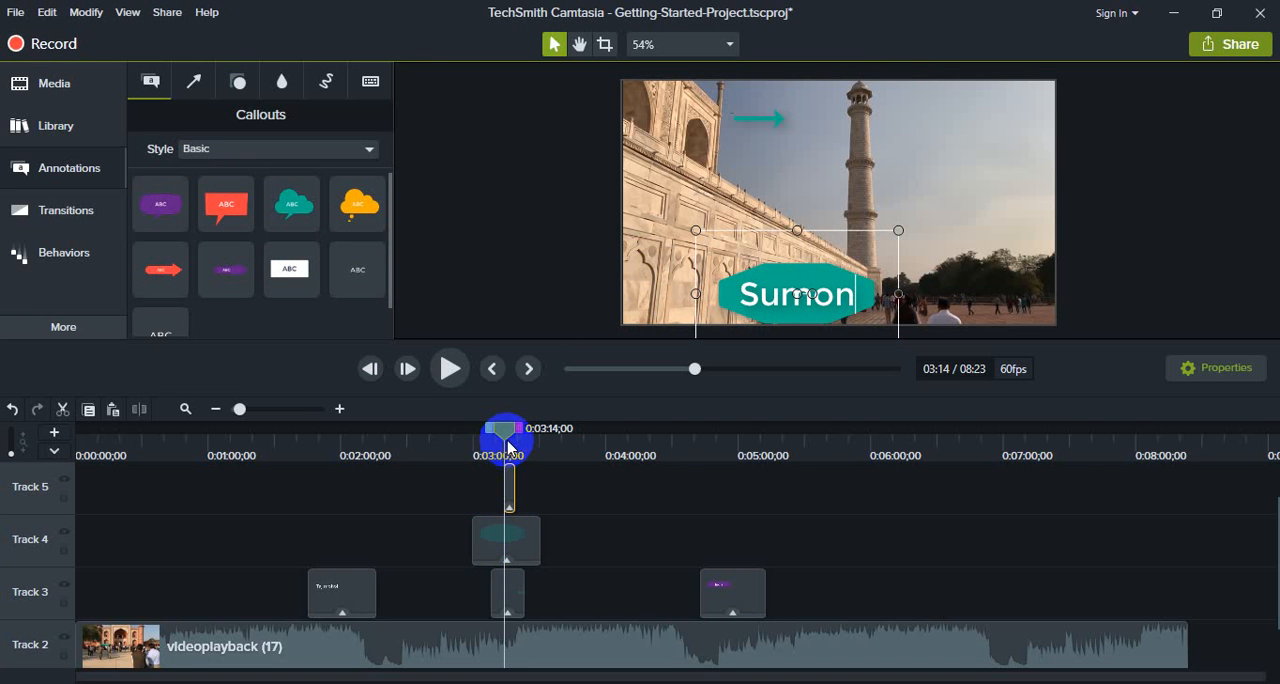
drag(507, 445, 498, 487)
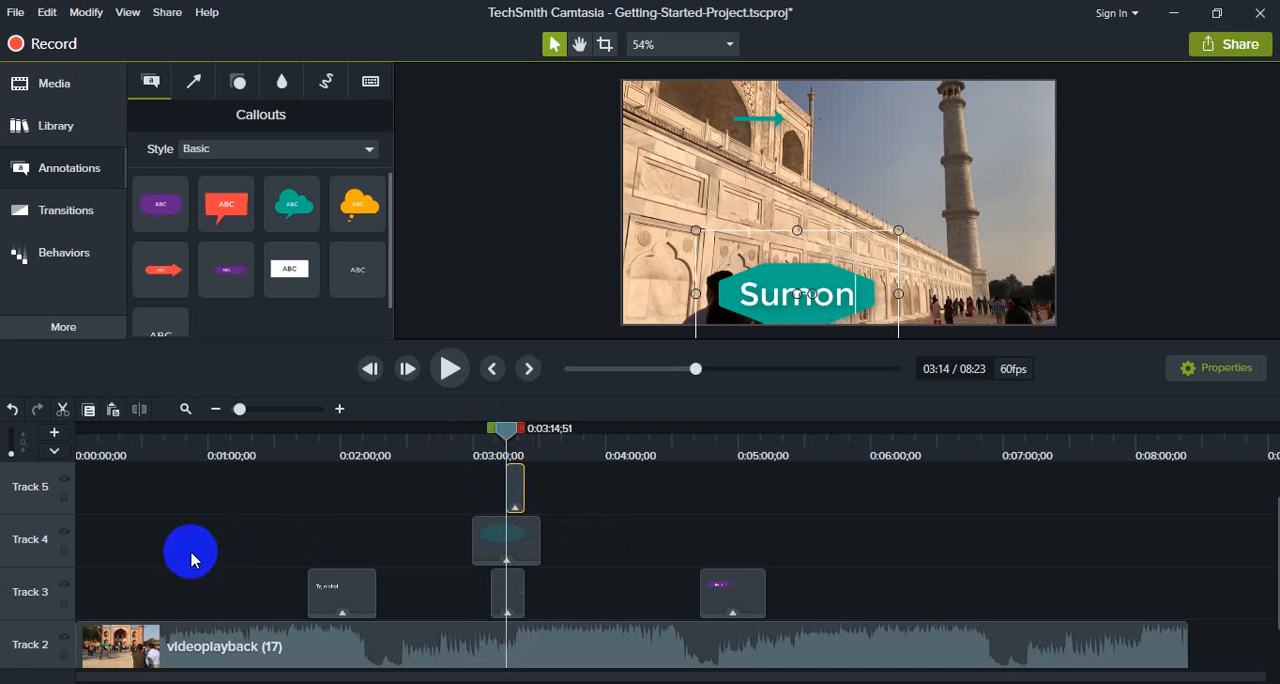
Step: Lengthen the teal arrow's clip to about 35 seconds and move it on Track 3 to start at about 0:02:48
scroll(146, 597, down, 2)
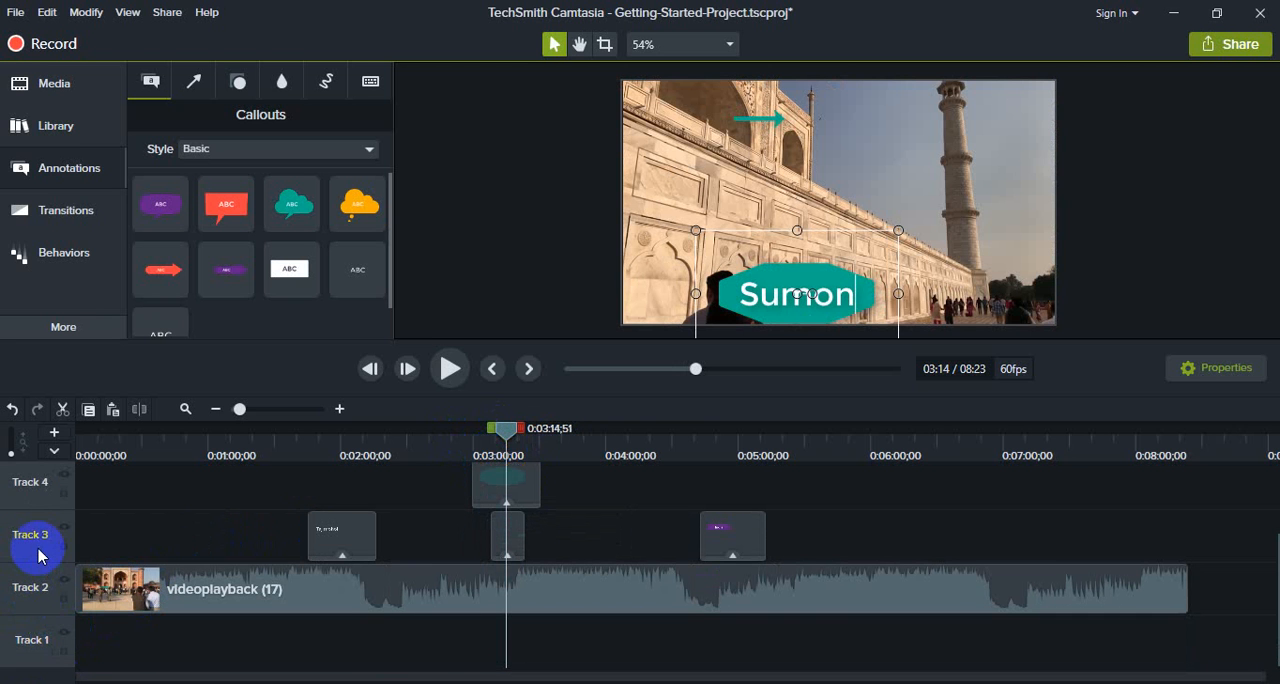
scroll(38, 556, up, 2)
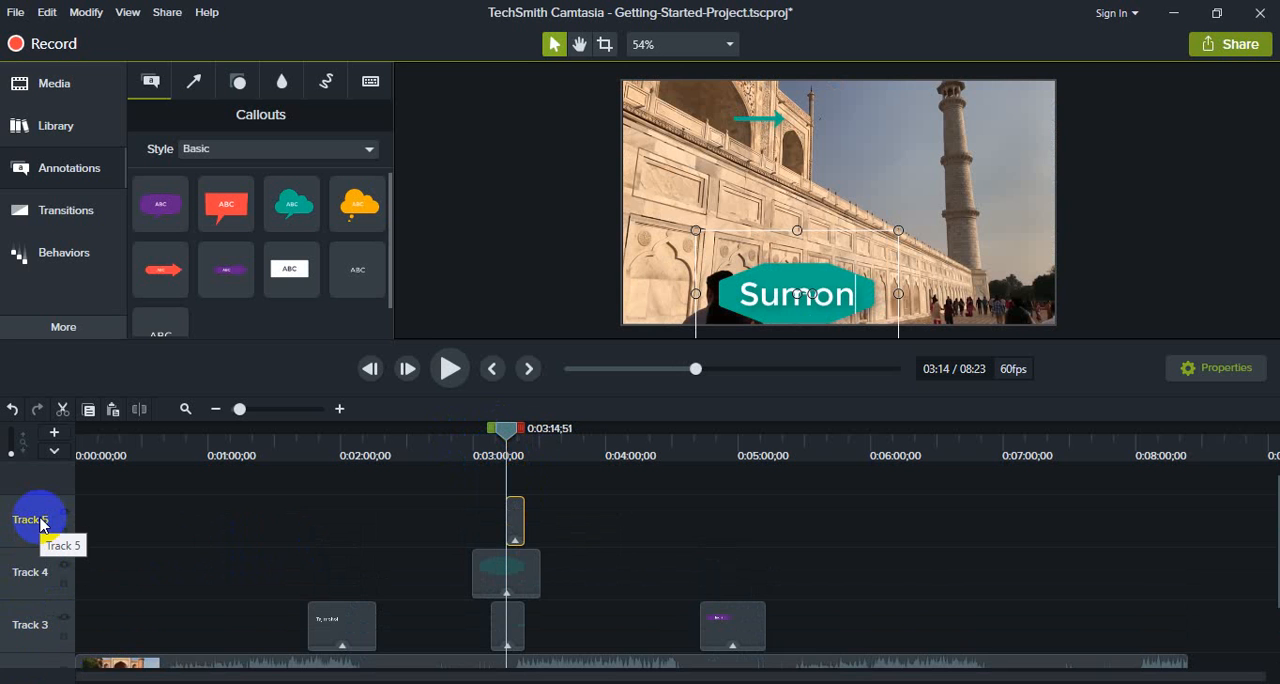
scroll(40, 526, down, 2)
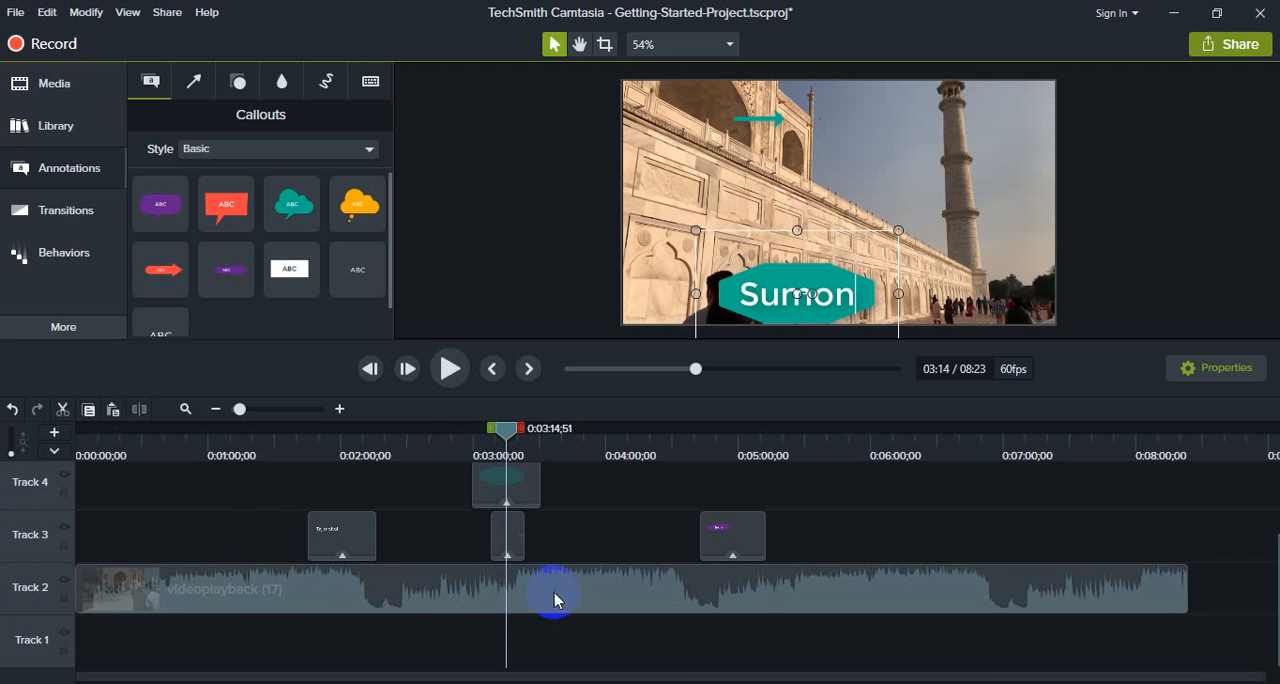
scroll(555, 598, up, 2)
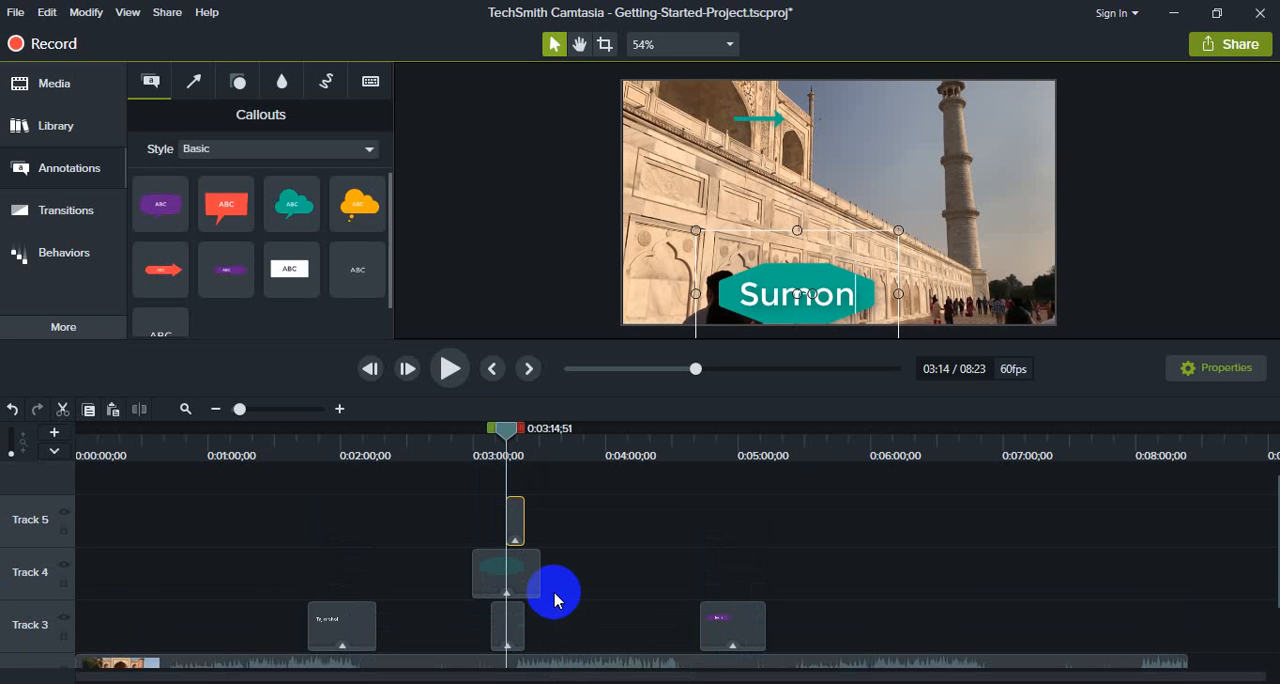
click(525, 634)
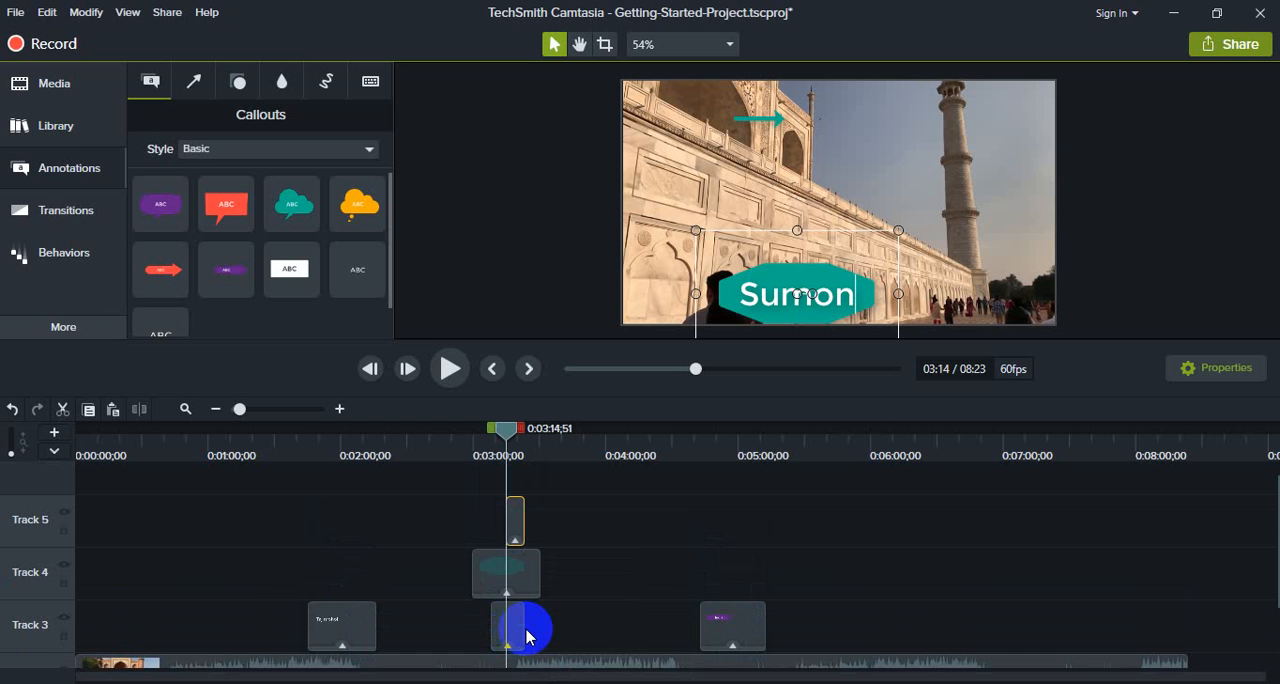
mouse_move(522, 630)
mouse_down()
mouse_move(569, 632)
mouse_move(530, 630)
mouse_up()
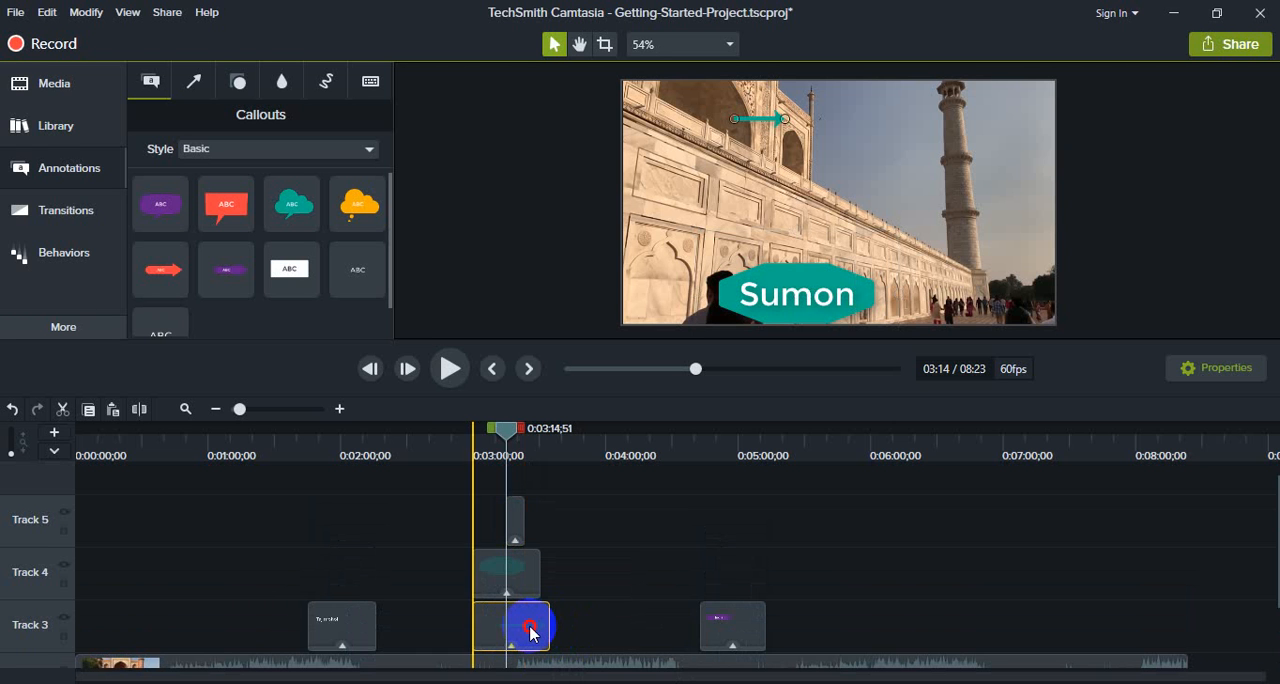
click(520, 624)
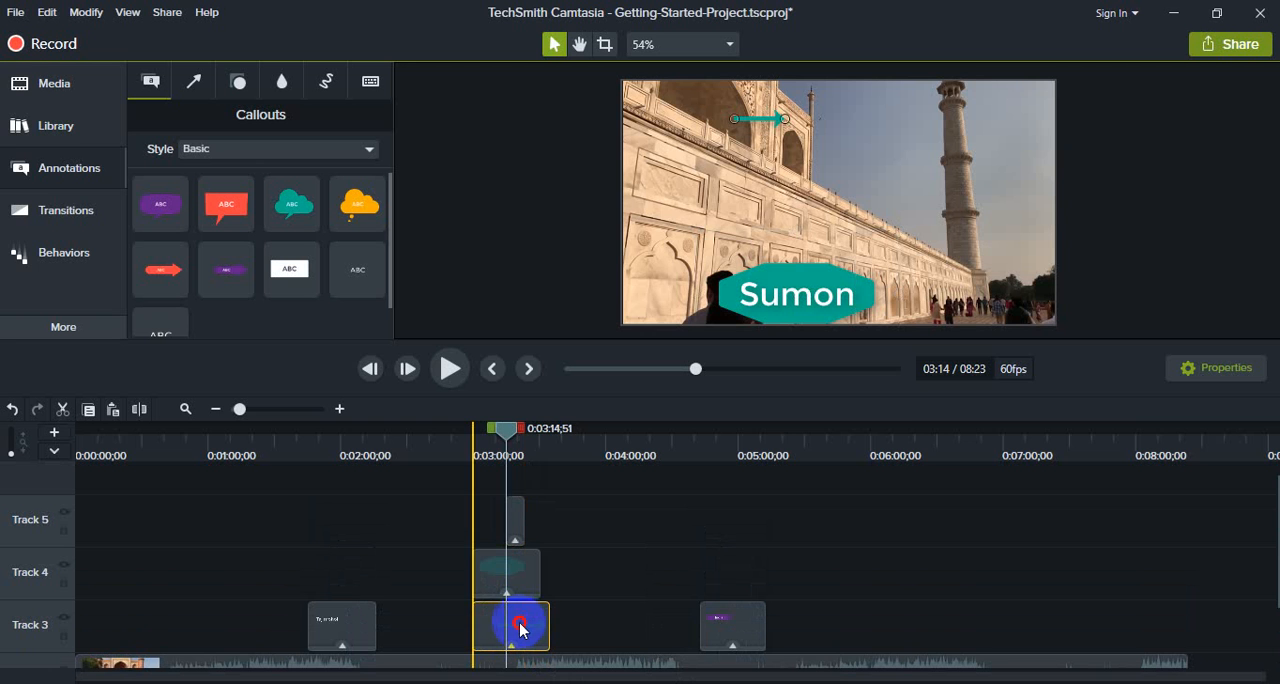
drag(509, 429, 438, 429)
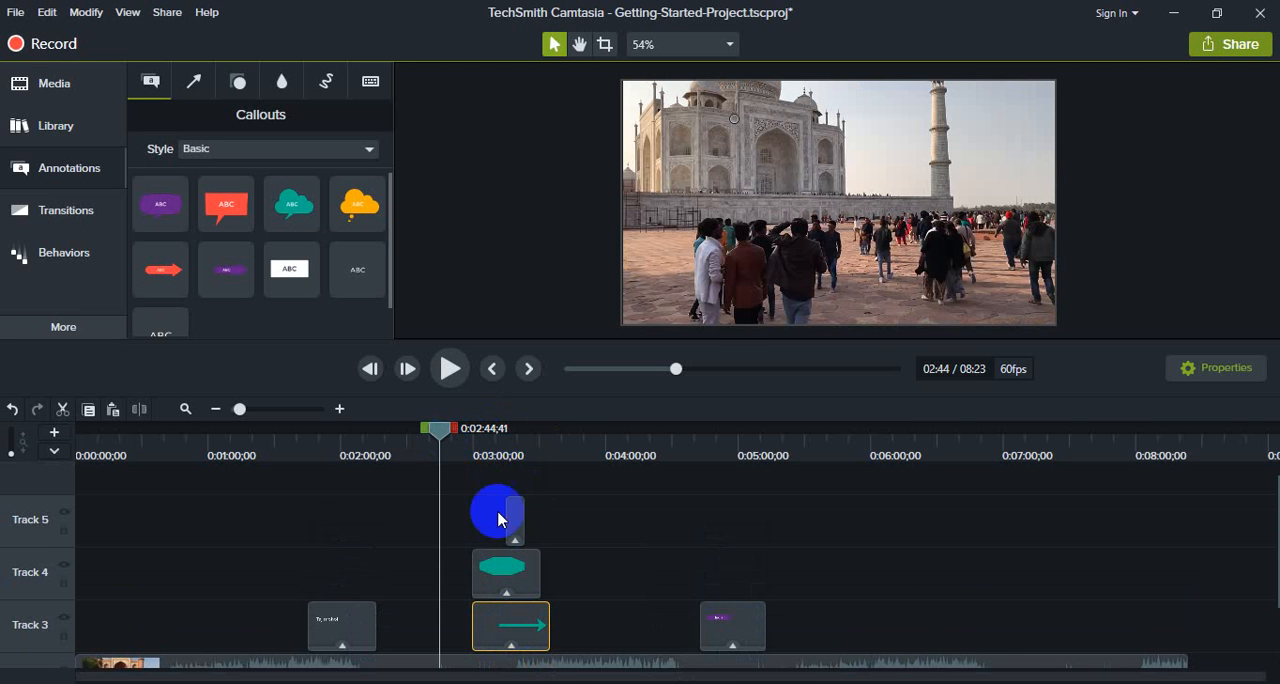
drag(523, 637, 491, 638)
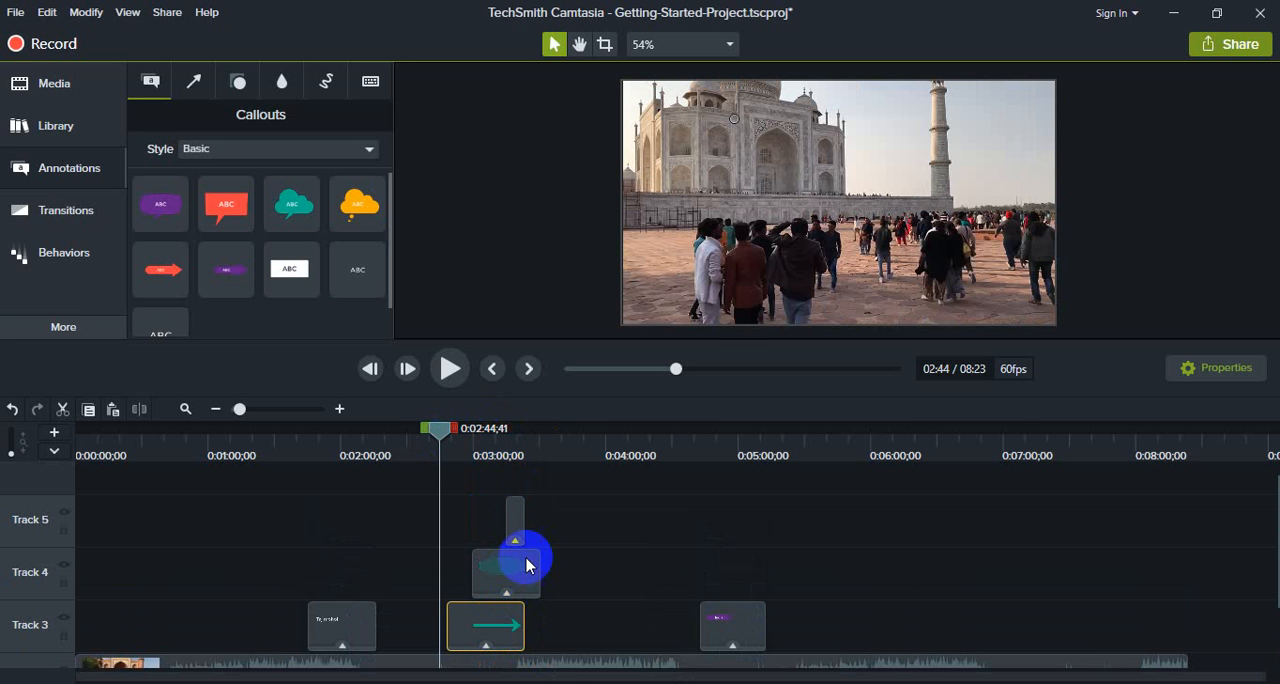
Step: Move the name text clip on Track 5 to start at about 0:03:05, and preview the layered annotations
click(525, 518)
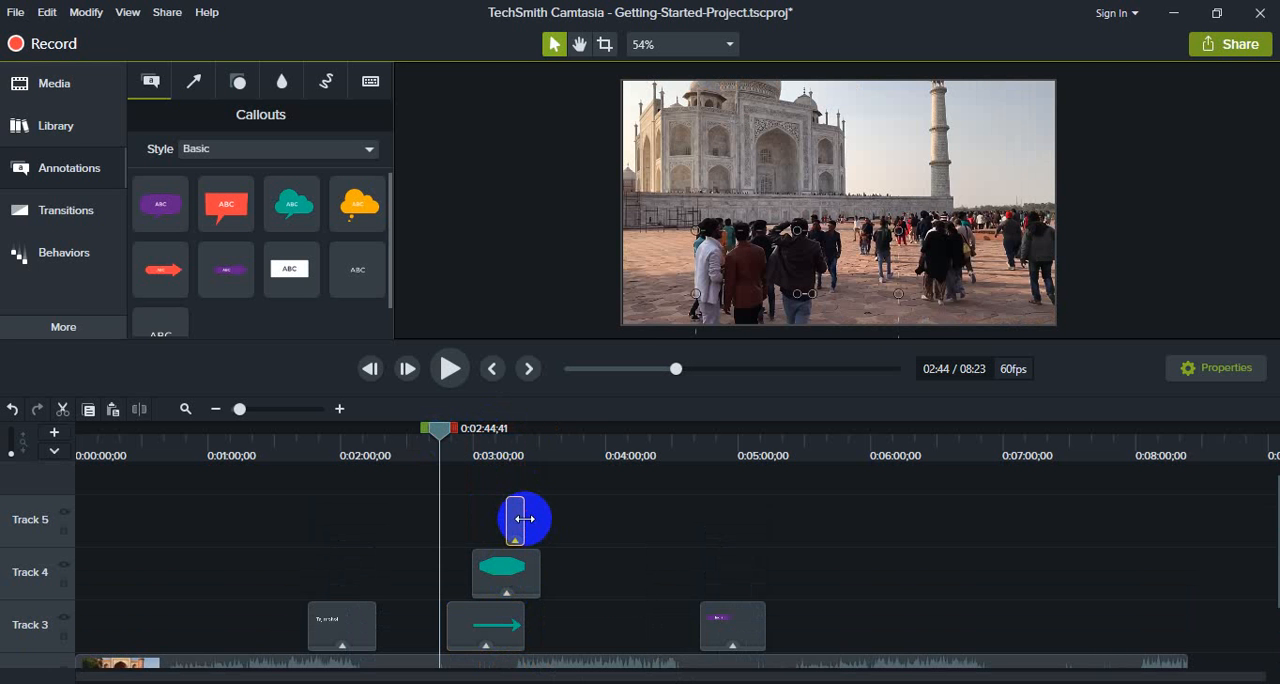
click(447, 378)
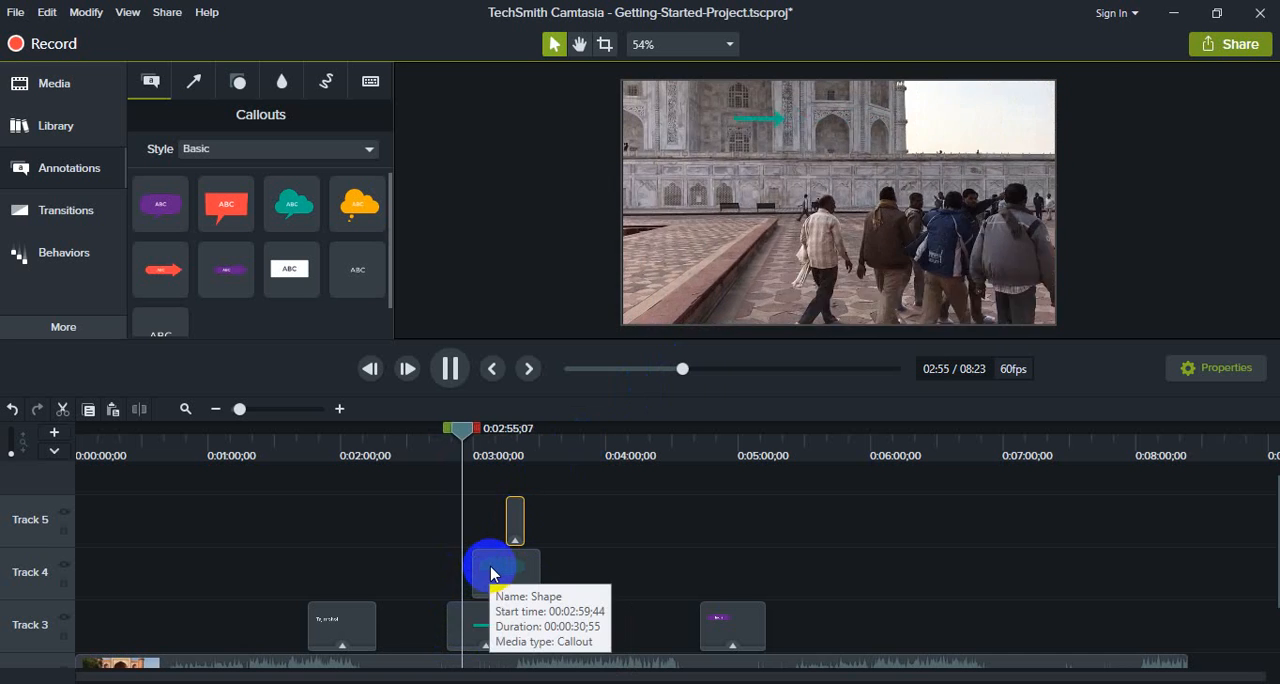
click(500, 524)
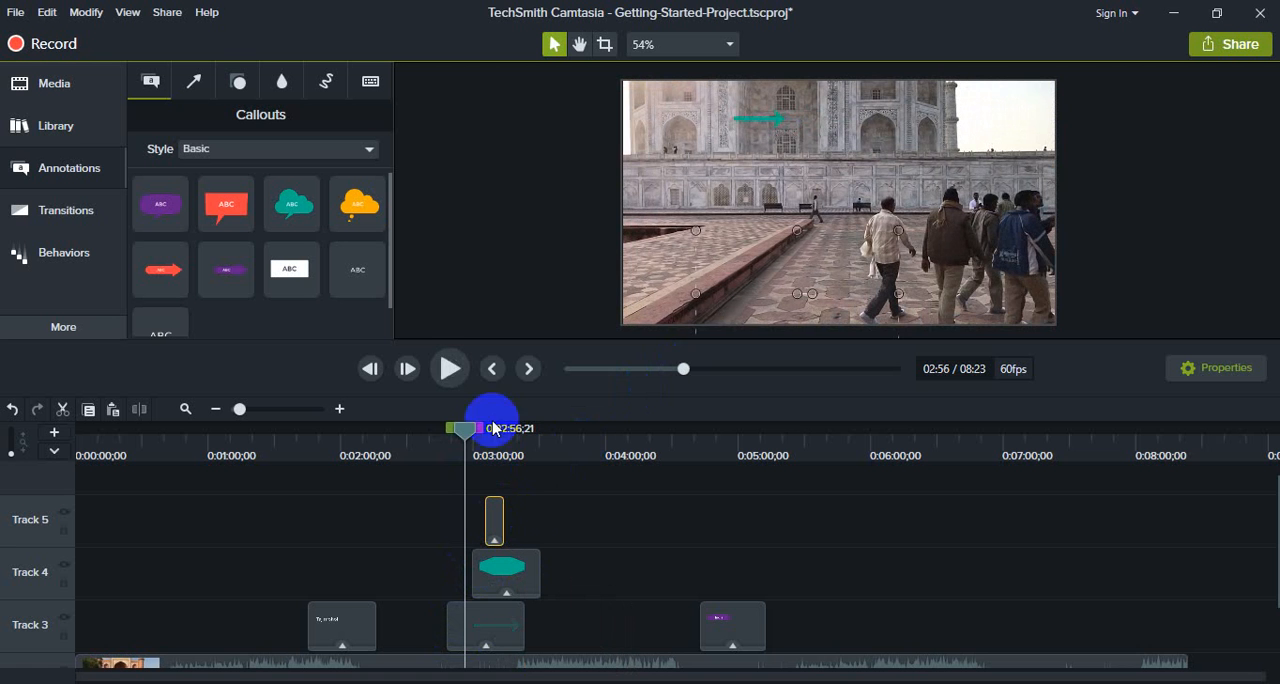
click(450, 368)
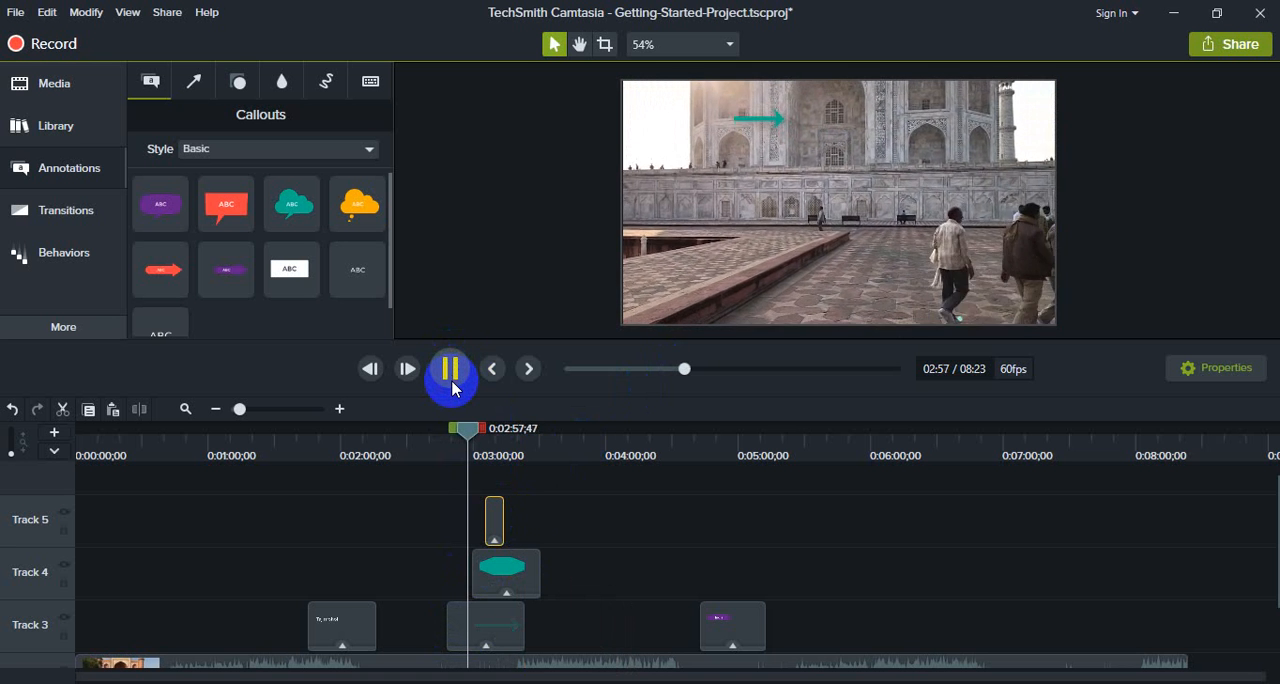
Step: Stop the preview and delete the teal arrow clip from Track 3
click(500, 620)
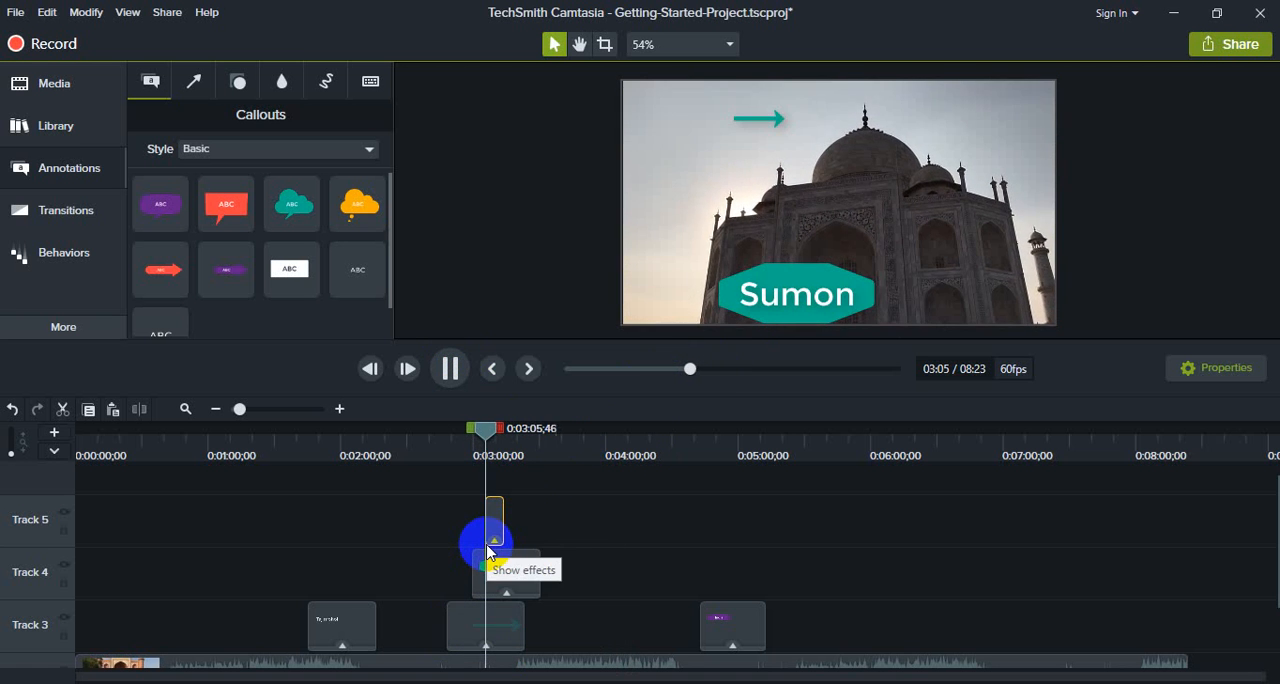
click(449, 368)
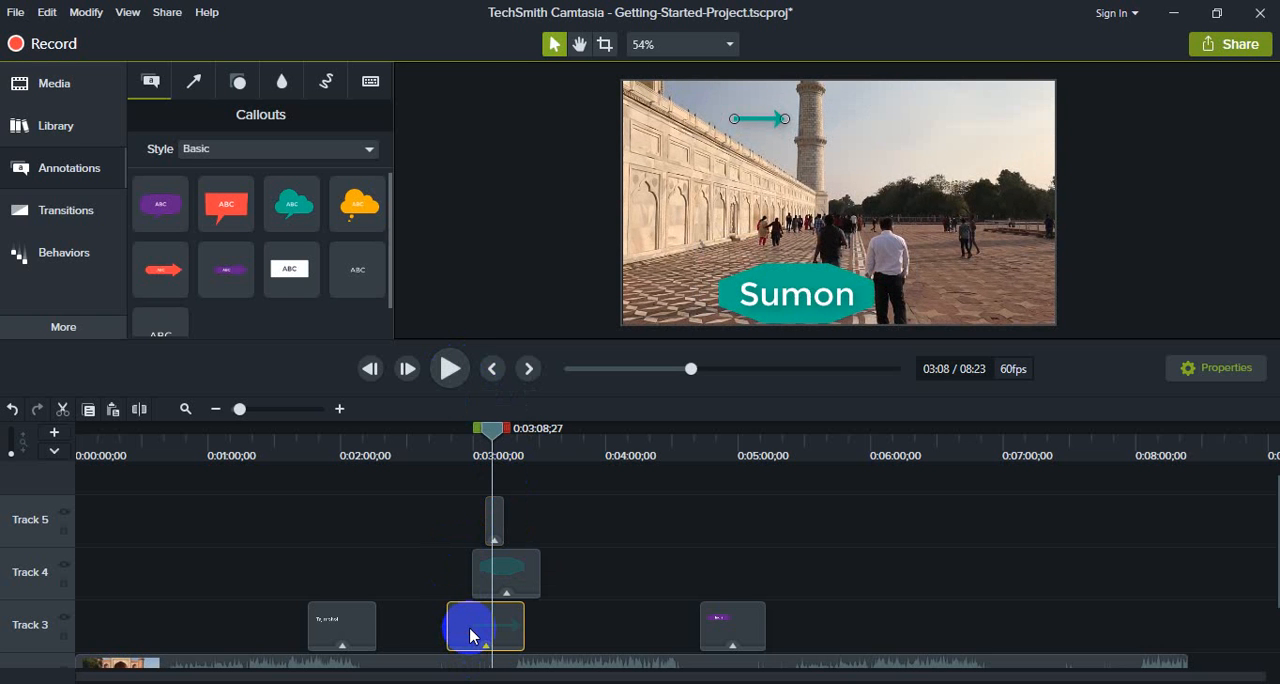
key(Delete)
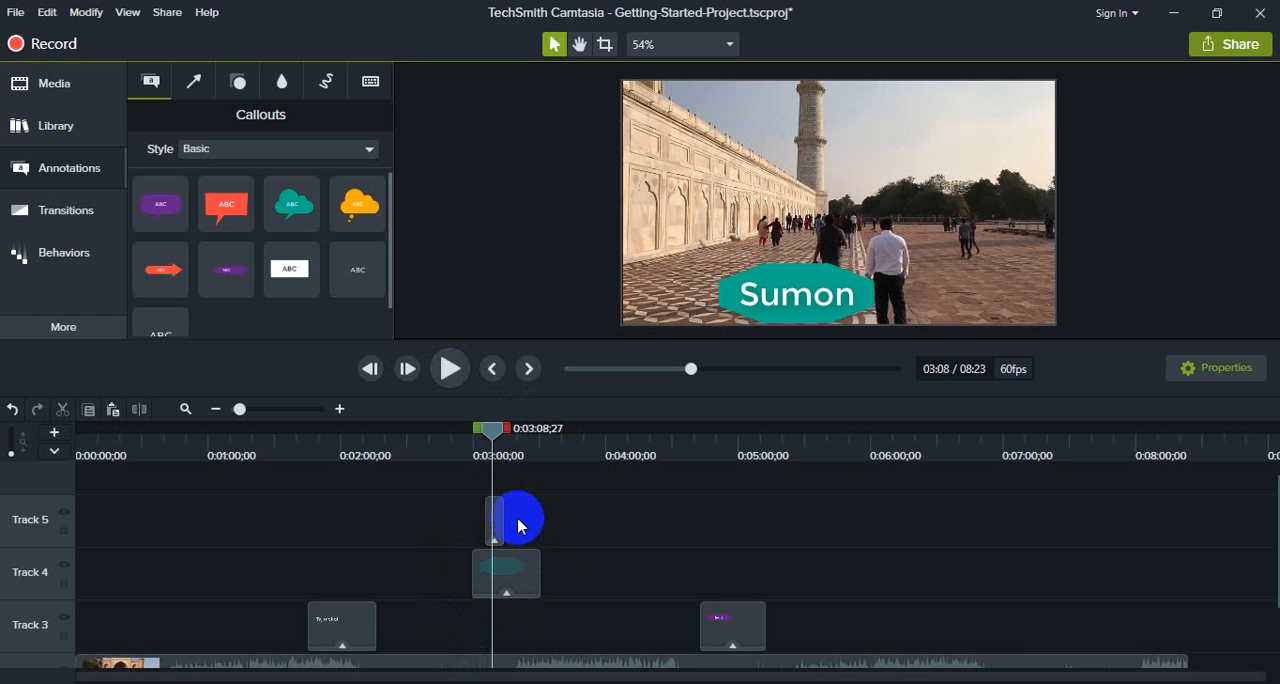
Step: Stretch the name text clip on Track 5 to match the octagon clip, about 0:03:00 to 0:03:30, and preview the pair
drag(503, 514, 472, 518)
drag(487, 437, 465, 432)
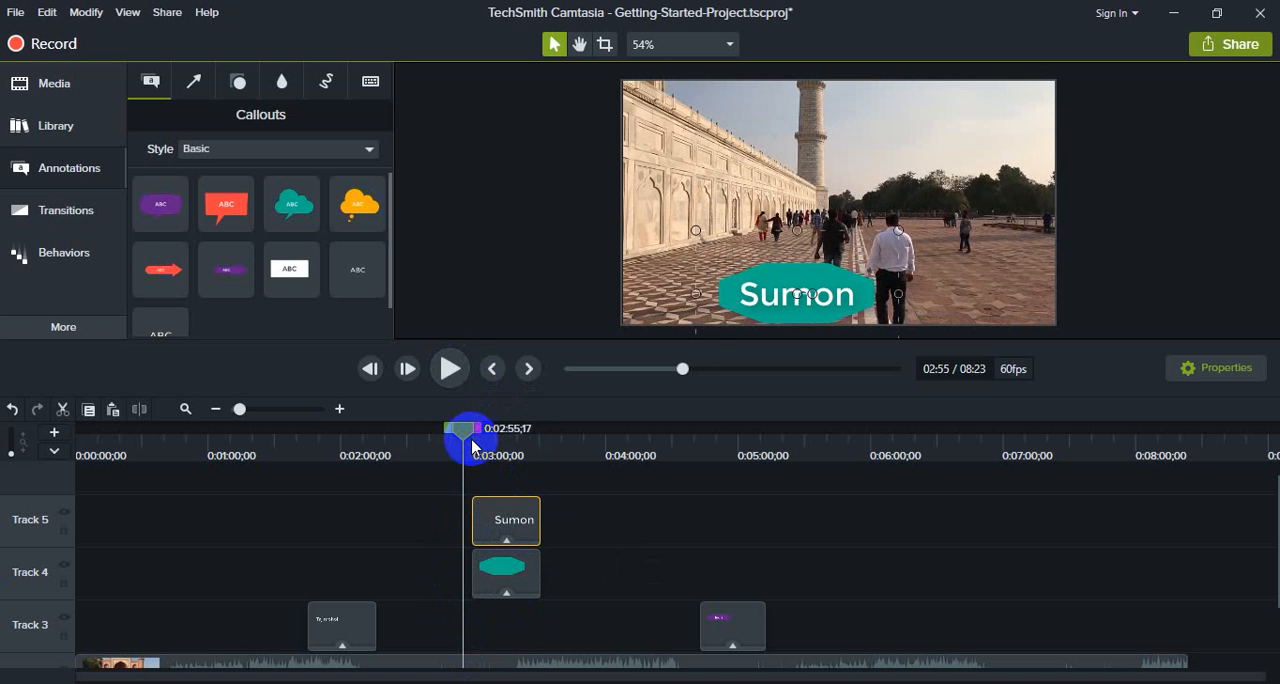
click(452, 368)
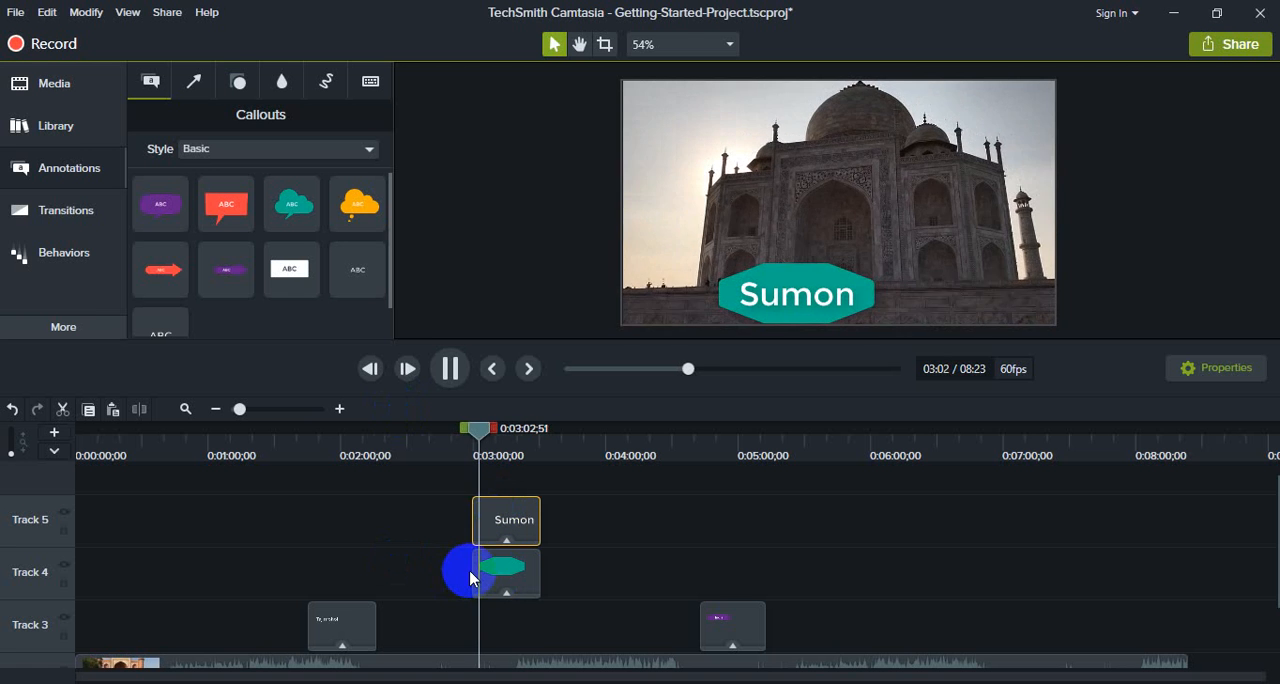
click(453, 373)
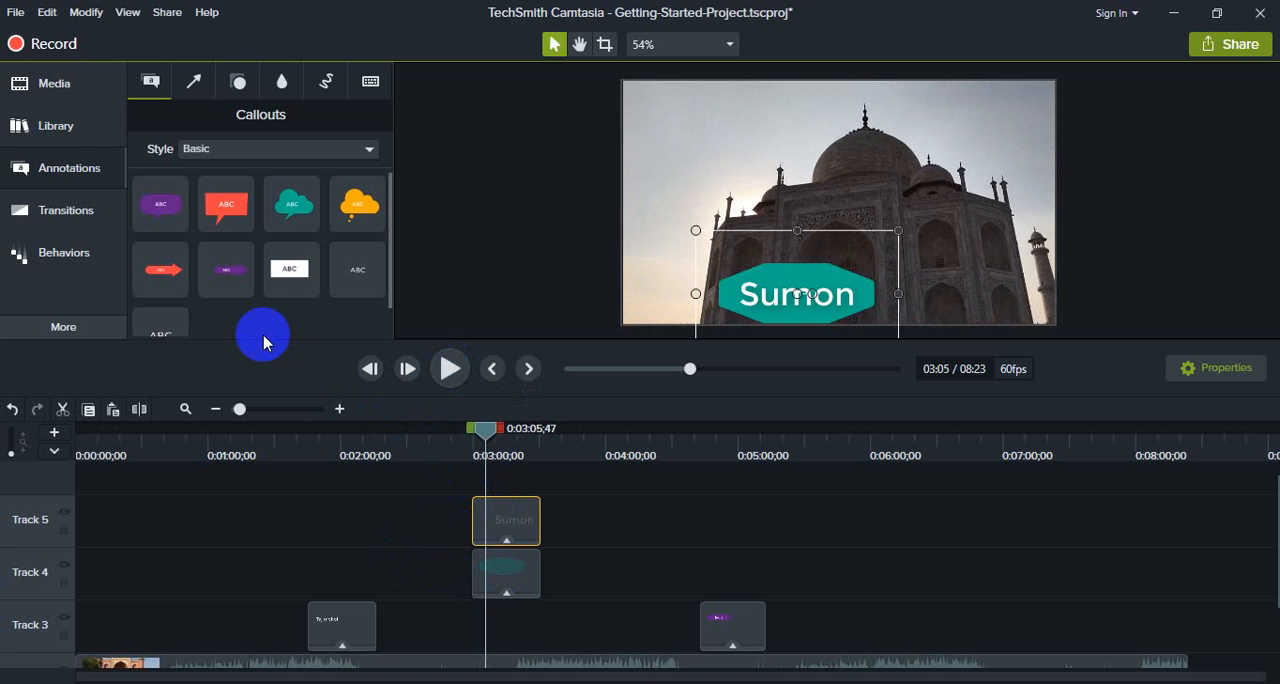
Step: Add a blur annotation at about 0:03:47, enlarge it and place it over the crowd beside the railing
click(238, 81)
click(284, 82)
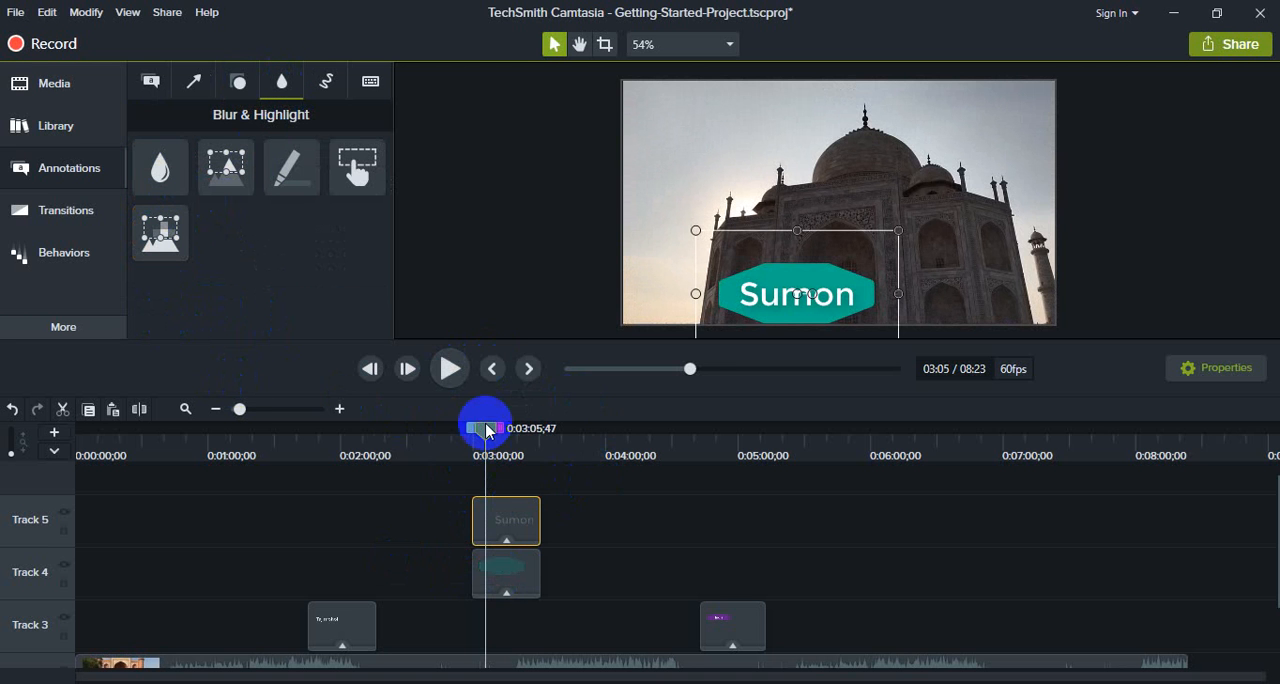
drag(487, 430, 577, 435)
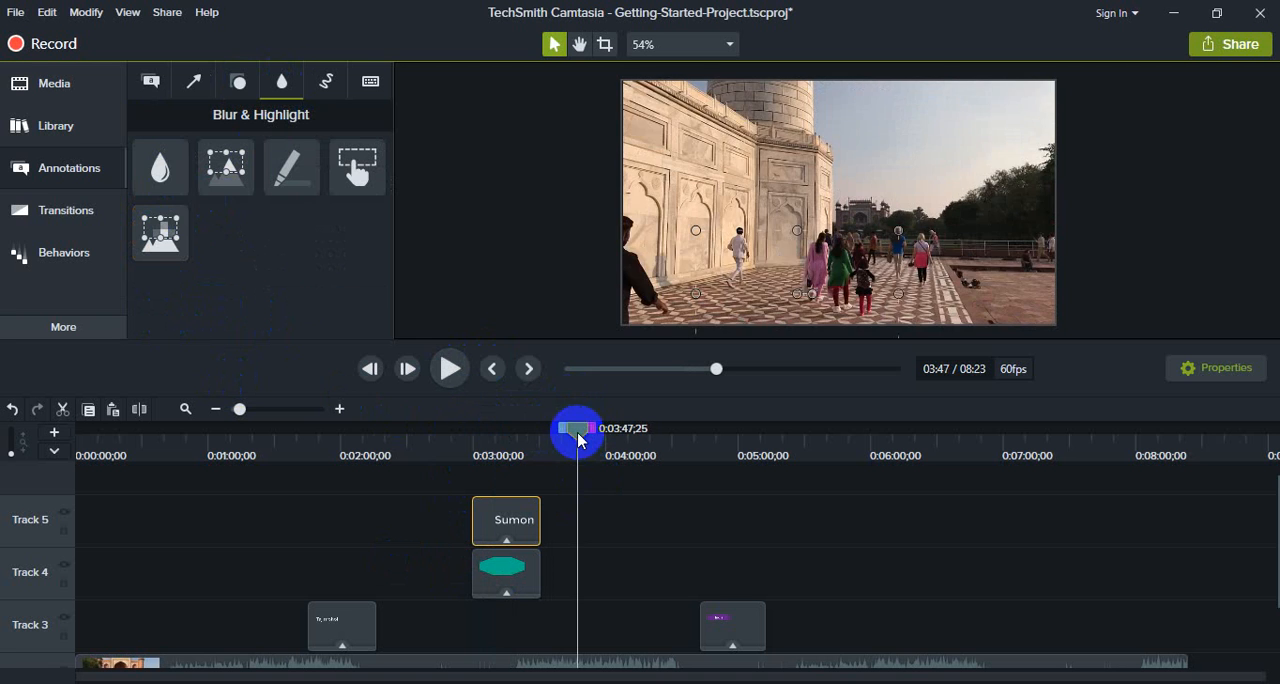
mouse_move(163, 172)
mouse_down()
mouse_move(423, 300)
mouse_move(586, 497)
mouse_move(583, 523)
mouse_up()
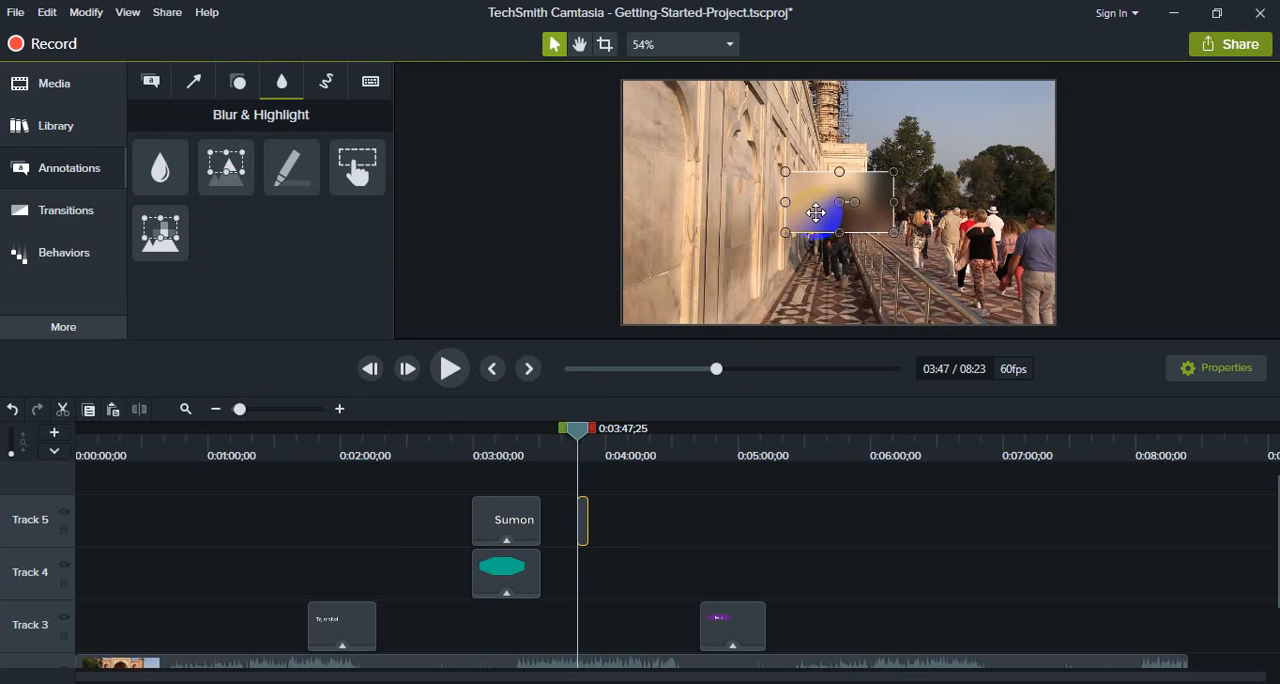
drag(811, 194, 717, 198)
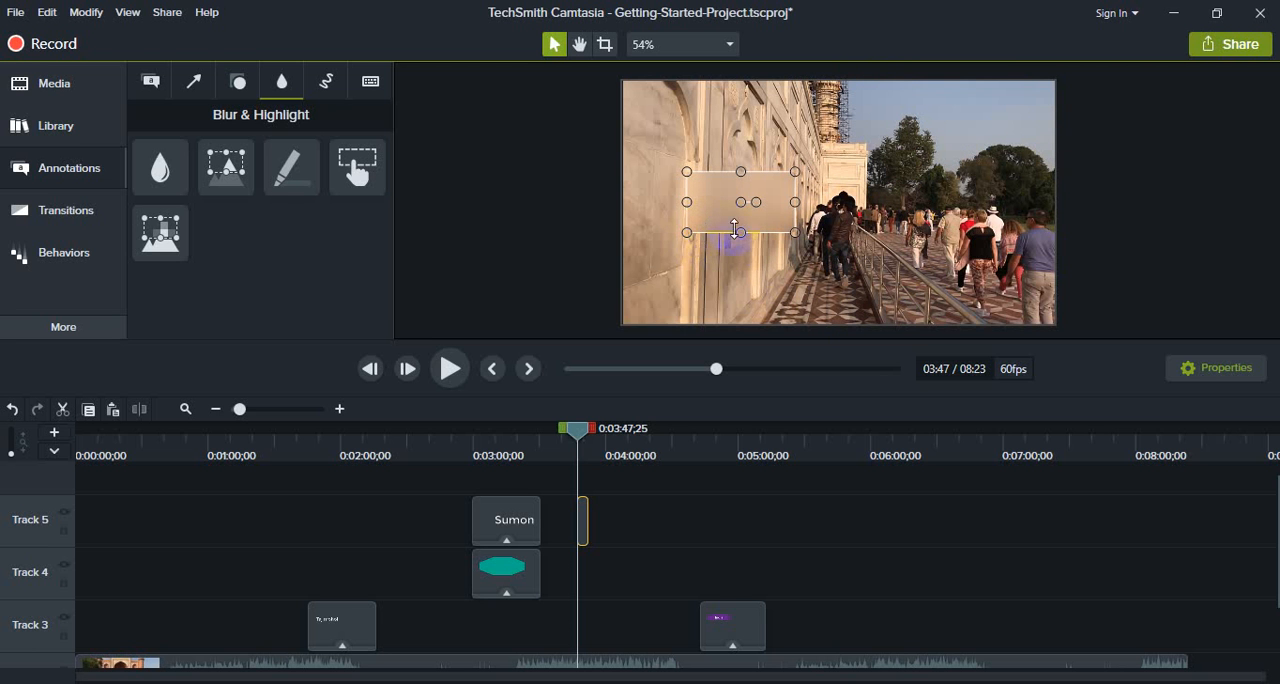
drag(793, 232, 839, 275)
drag(737, 216, 952, 225)
mouse_move(906, 284)
mouse_down()
mouse_move(891, 289)
mouse_move(883, 323)
mouse_move(899, 289)
mouse_up()
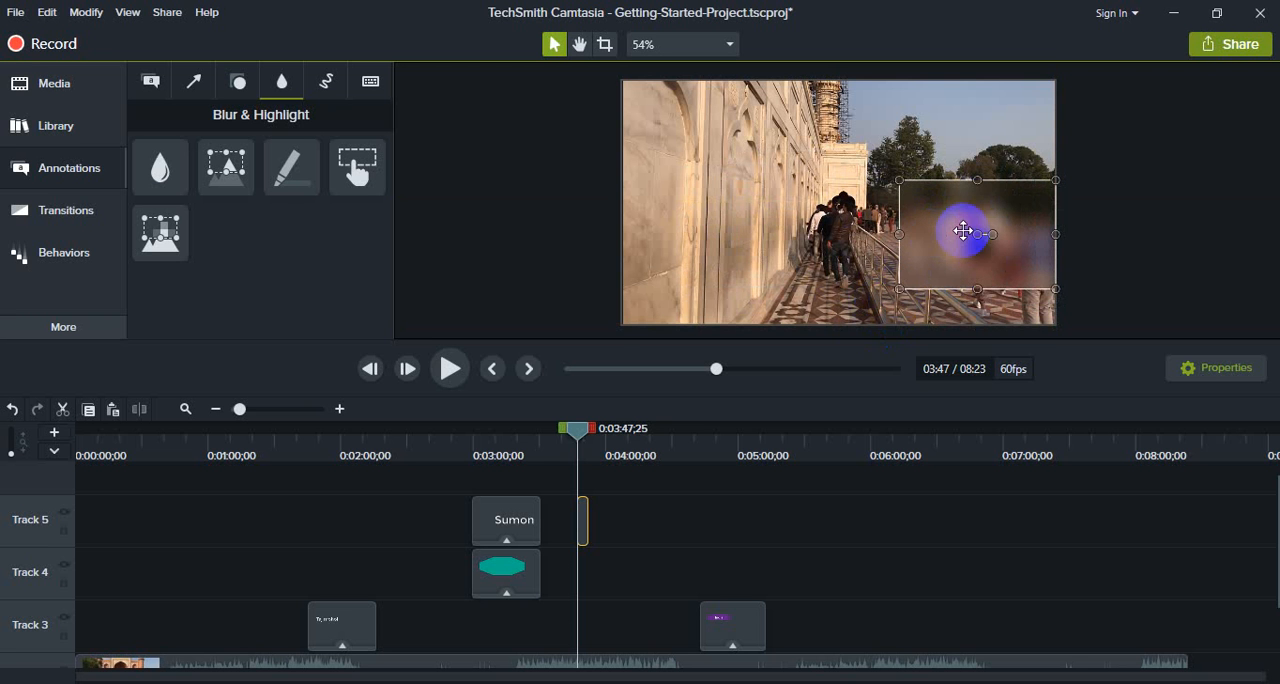
Step: Move the blur onto the marble wall and delete it
drag(971, 227, 745, 224)
key(Delete)
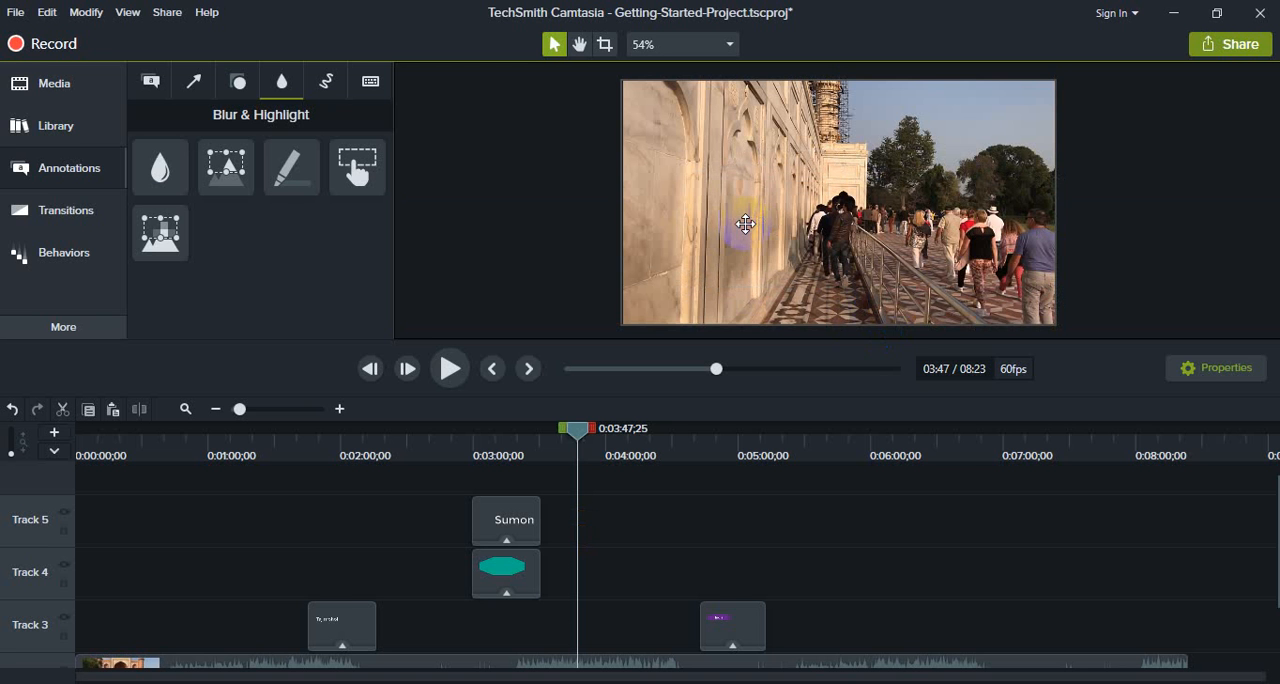
Step: Add a Sketch Motion arrow at about 0:03:47 and move it toward the middle of the frame
click(330, 81)
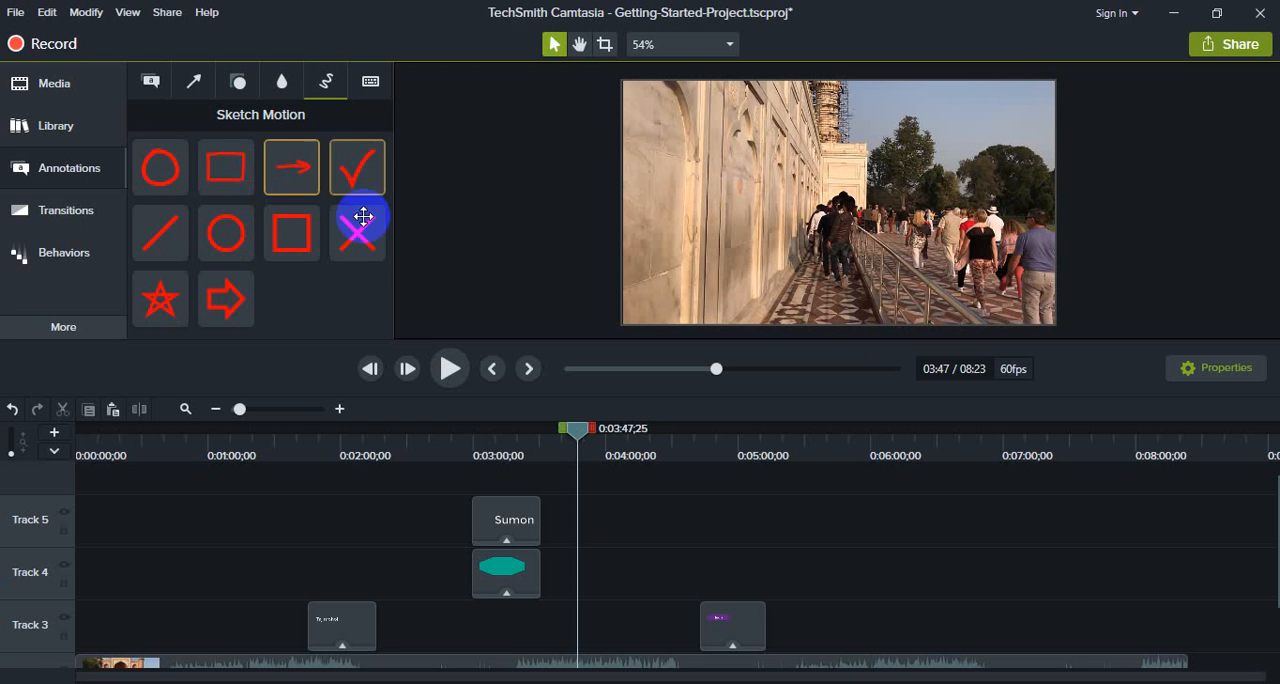
mouse_move(263, 213)
mouse_down()
mouse_move(286, 164)
mouse_move(805, 240)
mouse_move(349, 200)
mouse_move(289, 163)
mouse_move(600, 217)
mouse_move(770, 230)
mouse_up()
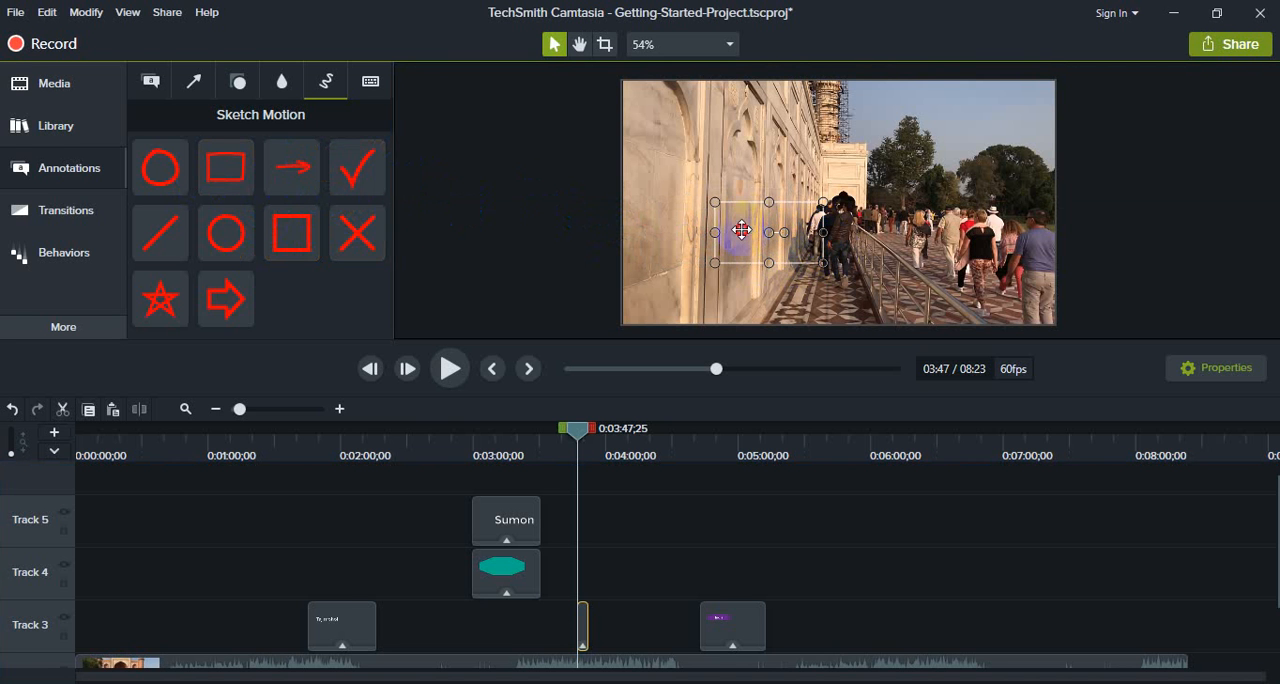
drag(741, 230, 812, 183)
Step: Extend the sketch arrow's clip on Track 3 to about 0:04:21 and move the arrow to the lower-left area of the footage
click(572, 441)
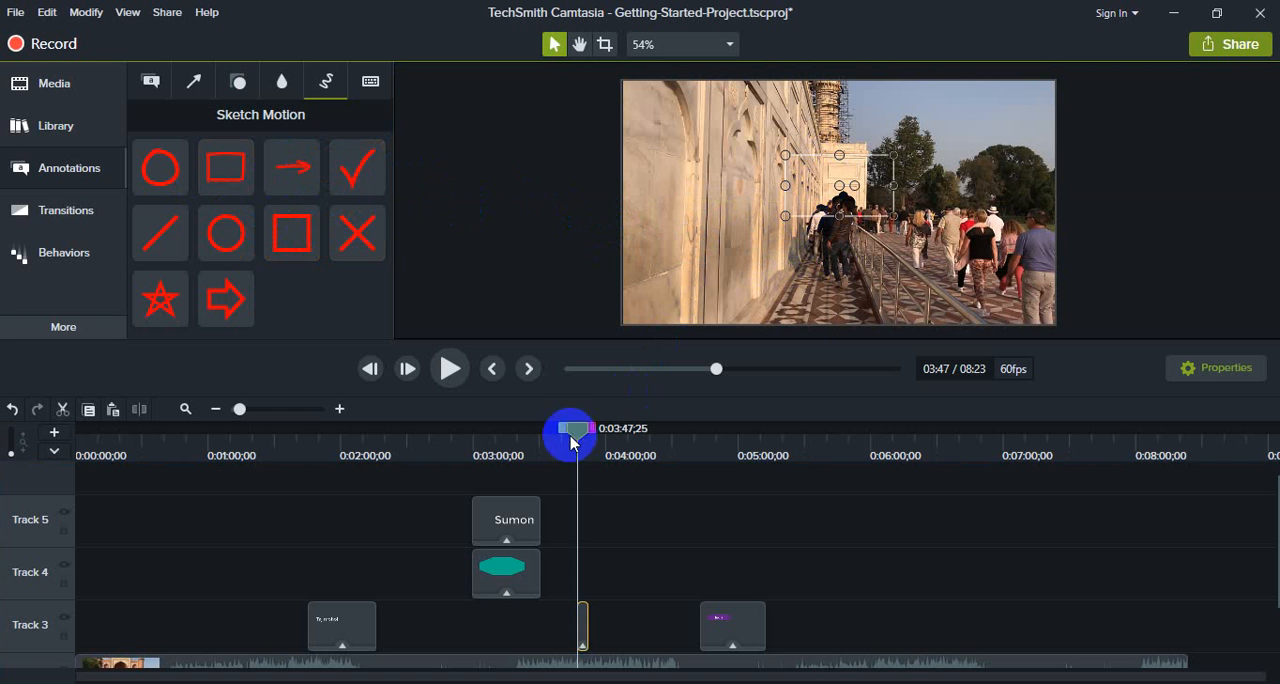
click(607, 628)
scroll(608, 571, up, 1)
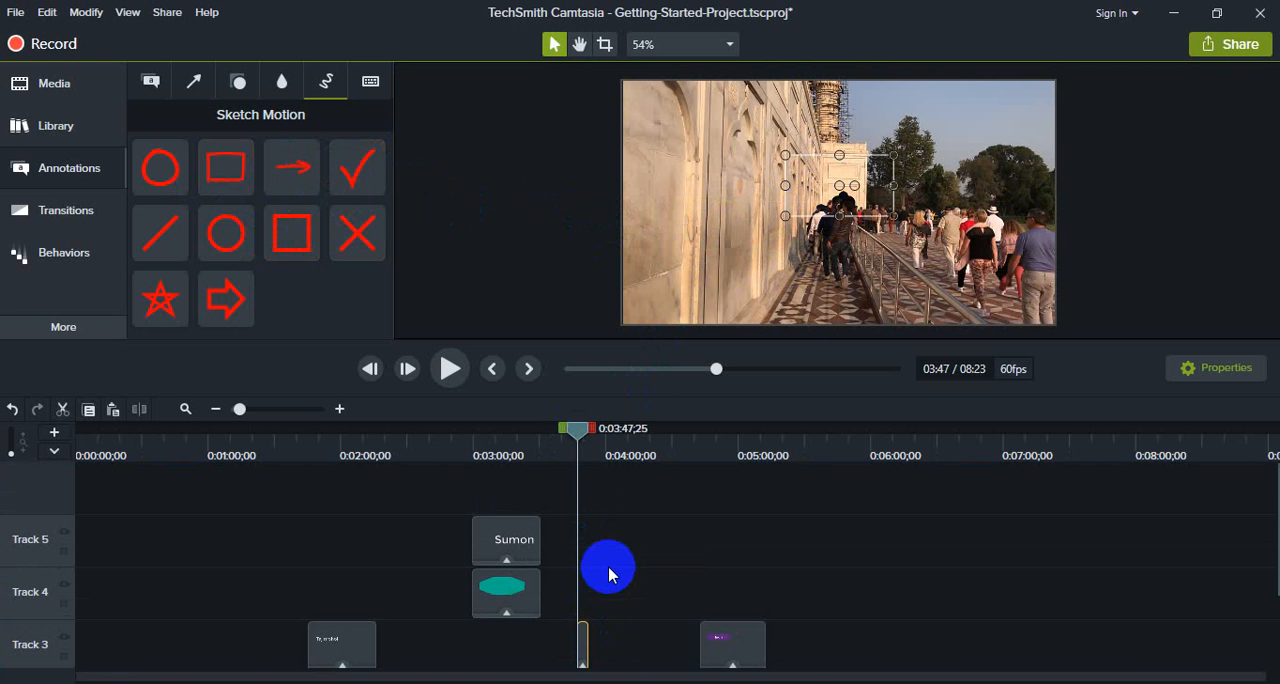
click(598, 668)
drag(588, 649, 646, 647)
drag(566, 429, 606, 437)
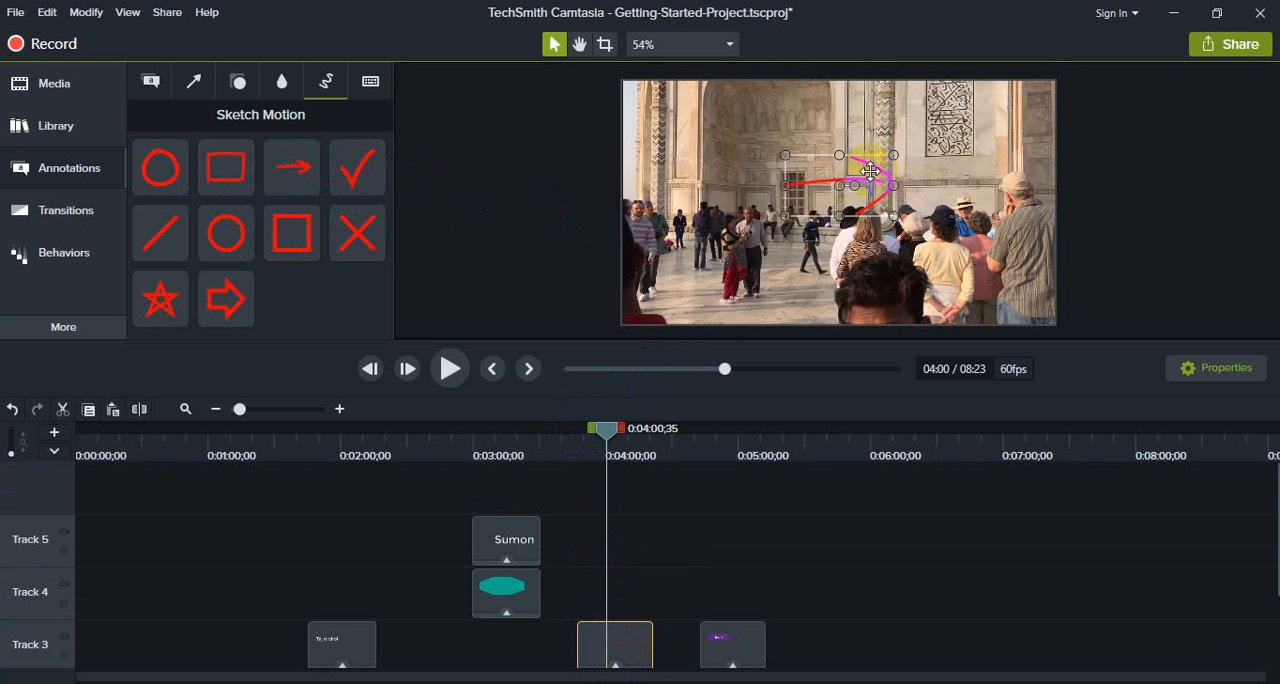
mouse_move(870, 168)
mouse_down()
mouse_move(868, 185)
mouse_move(799, 237)
mouse_up()
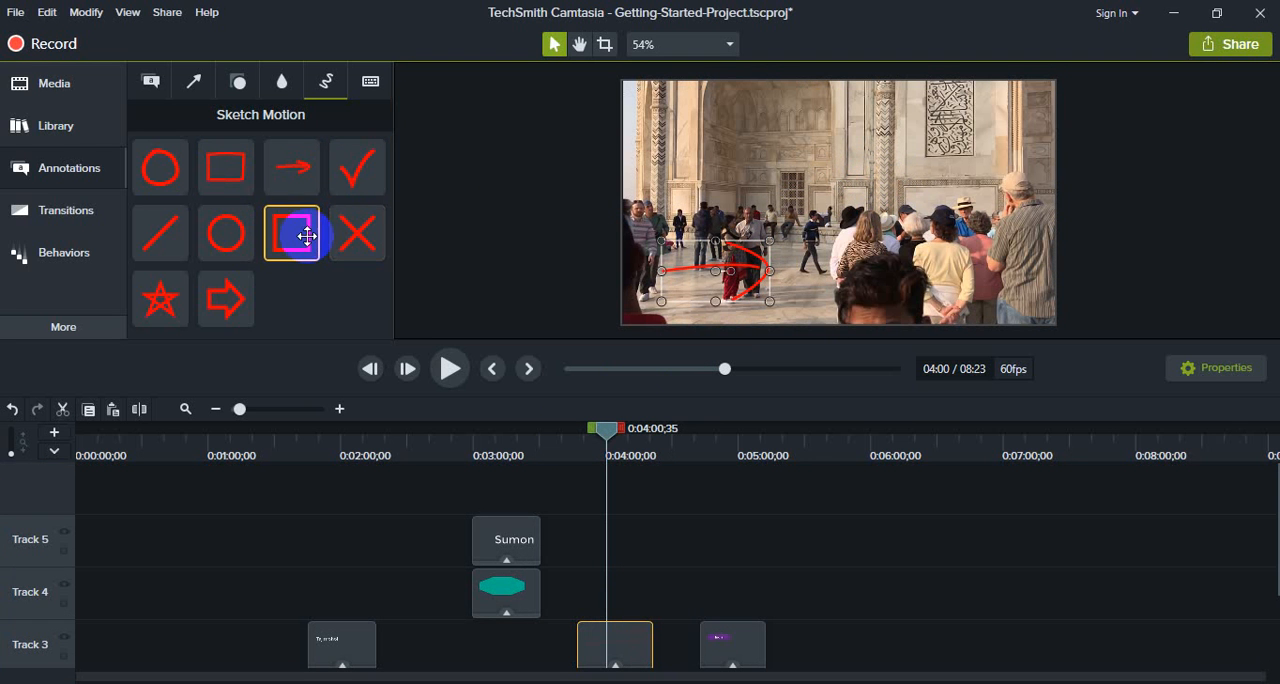
Step: Add a Sketch Motion square over the crowd with its Track 4 clip spanning about 0:04:00 to 0:05:00, and preview it
mouse_move(300, 236)
mouse_down()
mouse_move(734, 251)
mouse_move(920, 210)
mouse_move(960, 228)
mouse_up()
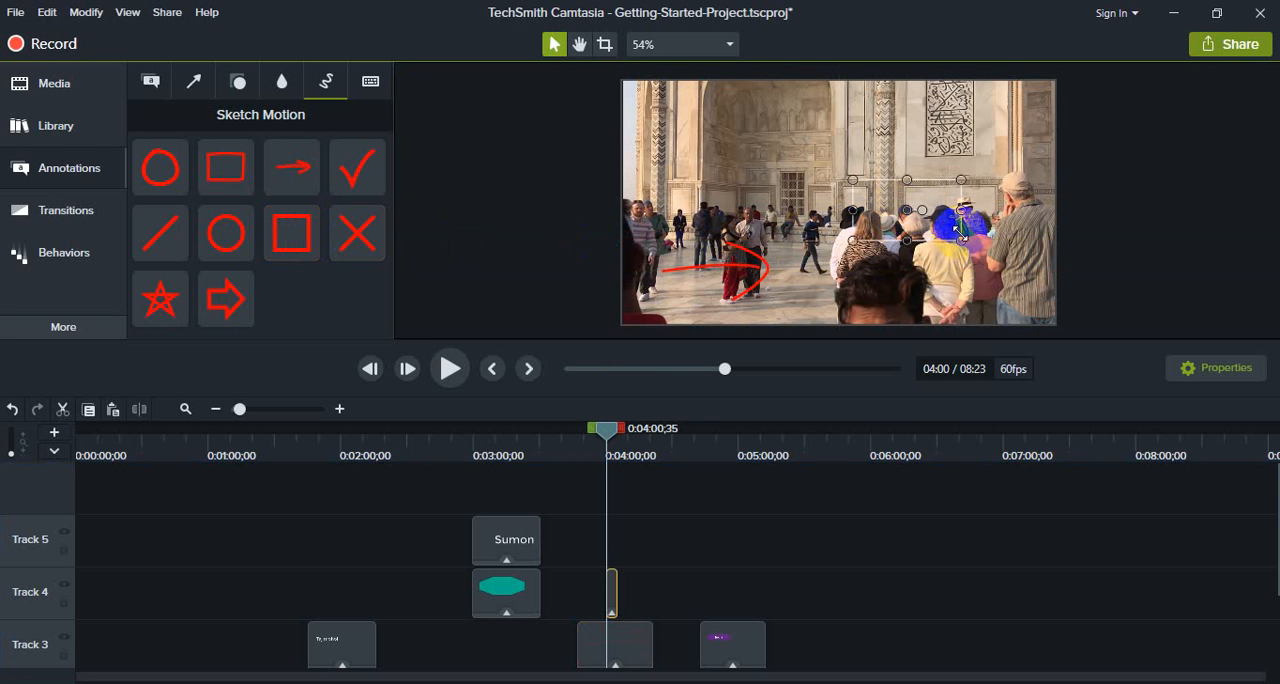
drag(616, 584, 737, 584)
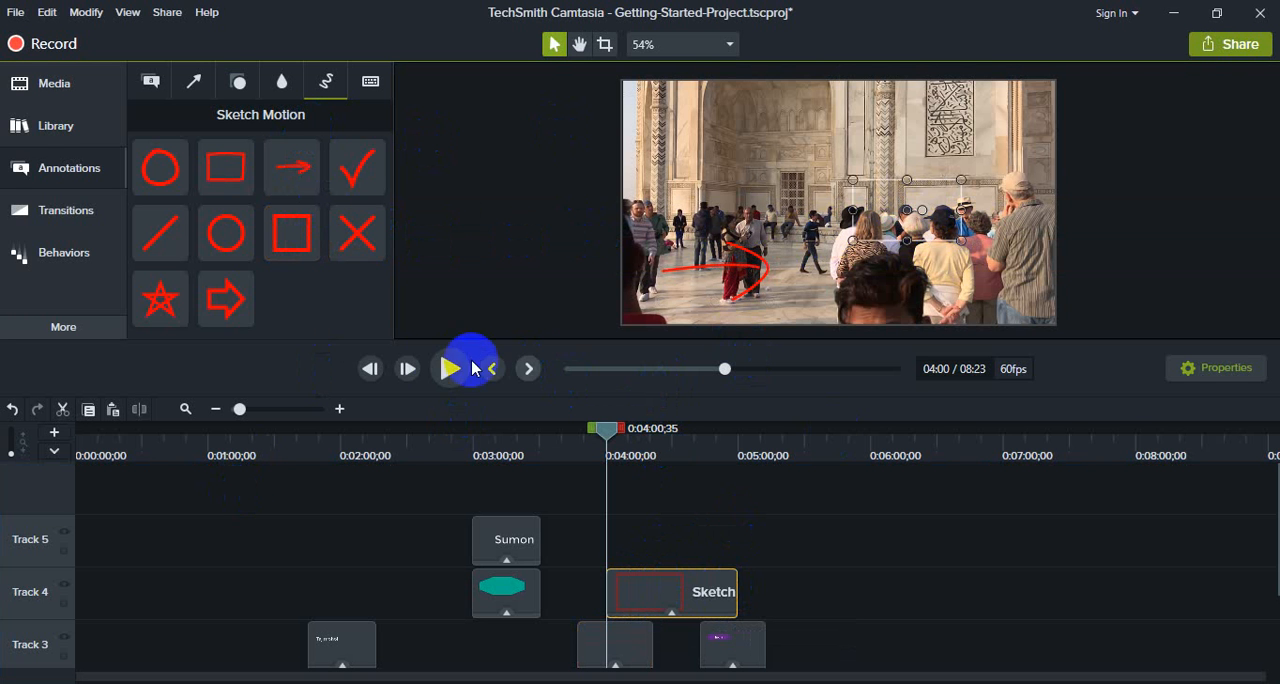
click(436, 370)
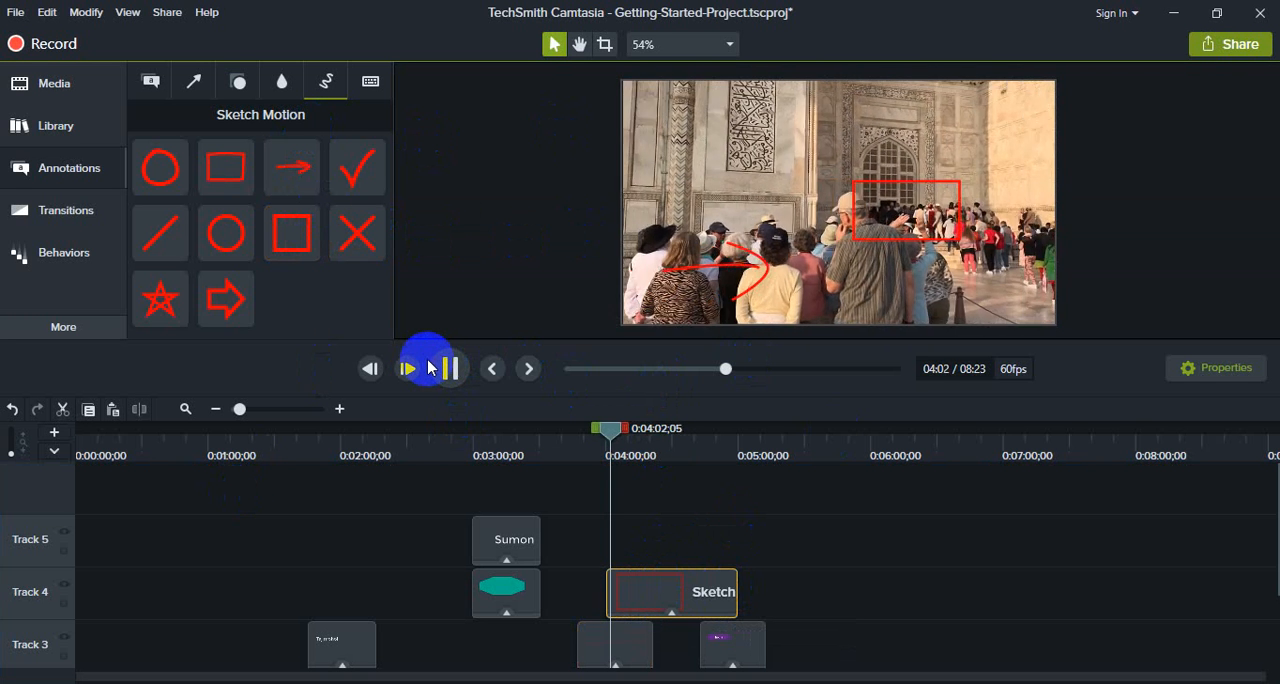
click(450, 368)
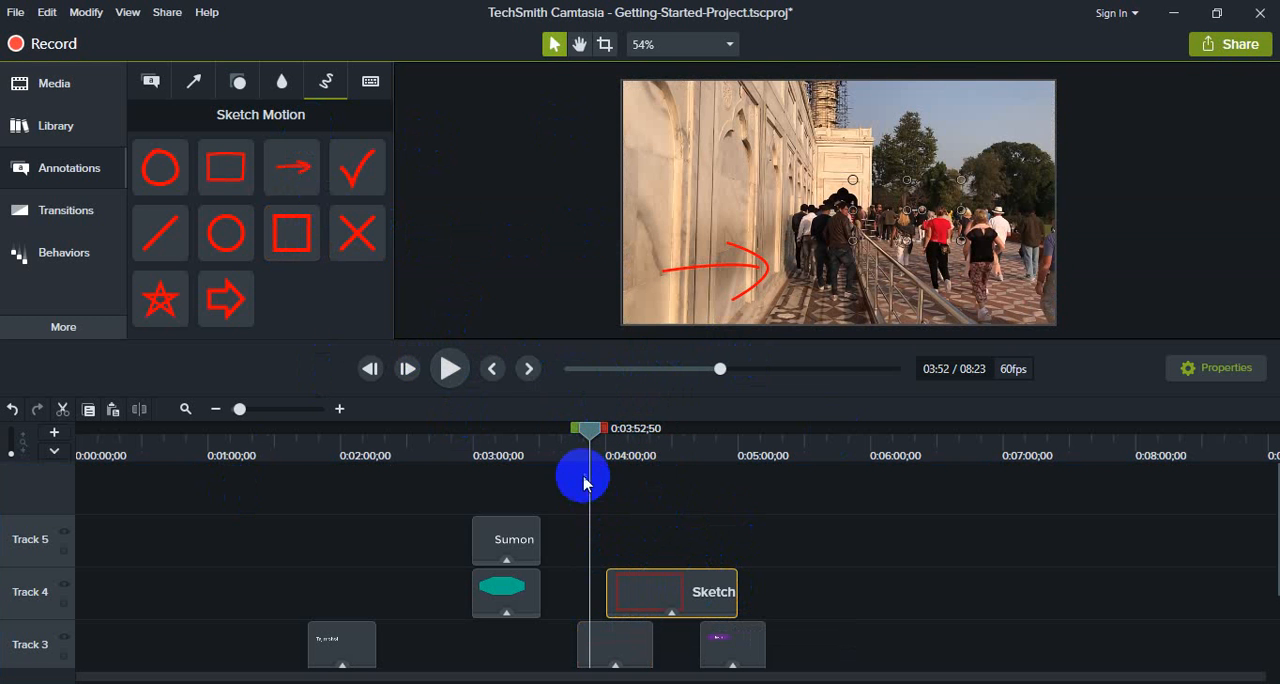
Step: Play back the sketch arrow and square annotations from about 0:03:42
drag(550, 453, 564, 445)
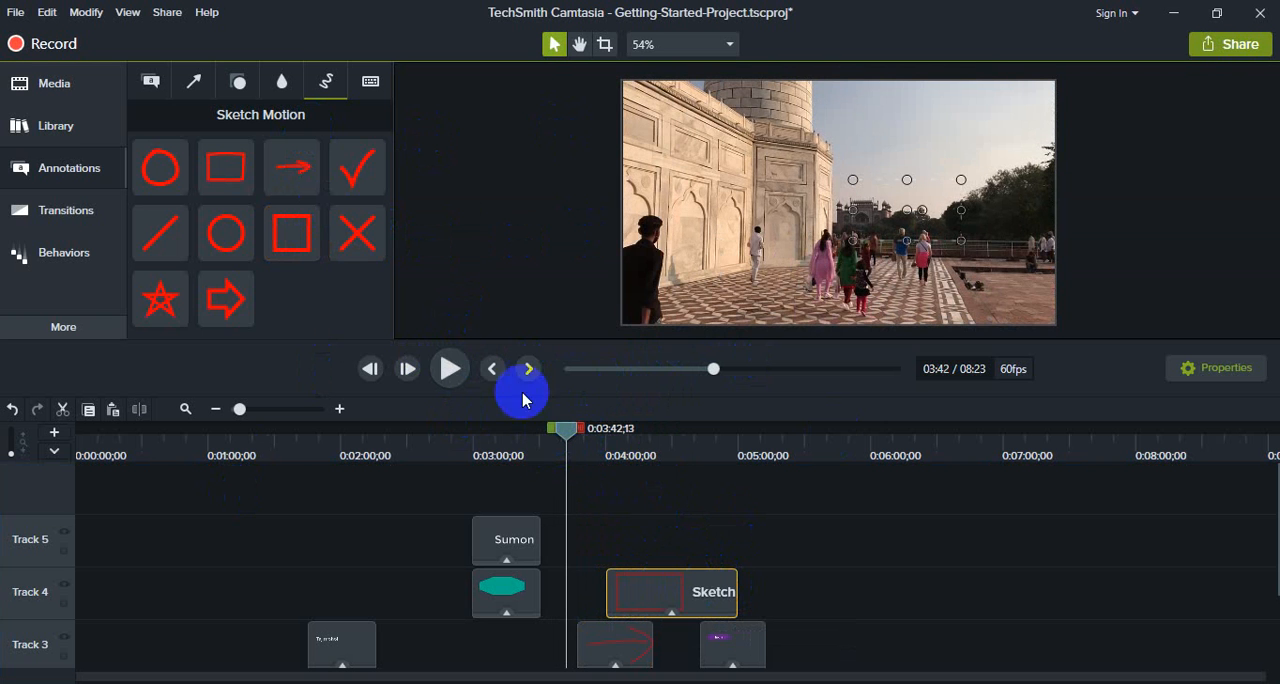
click(449, 370)
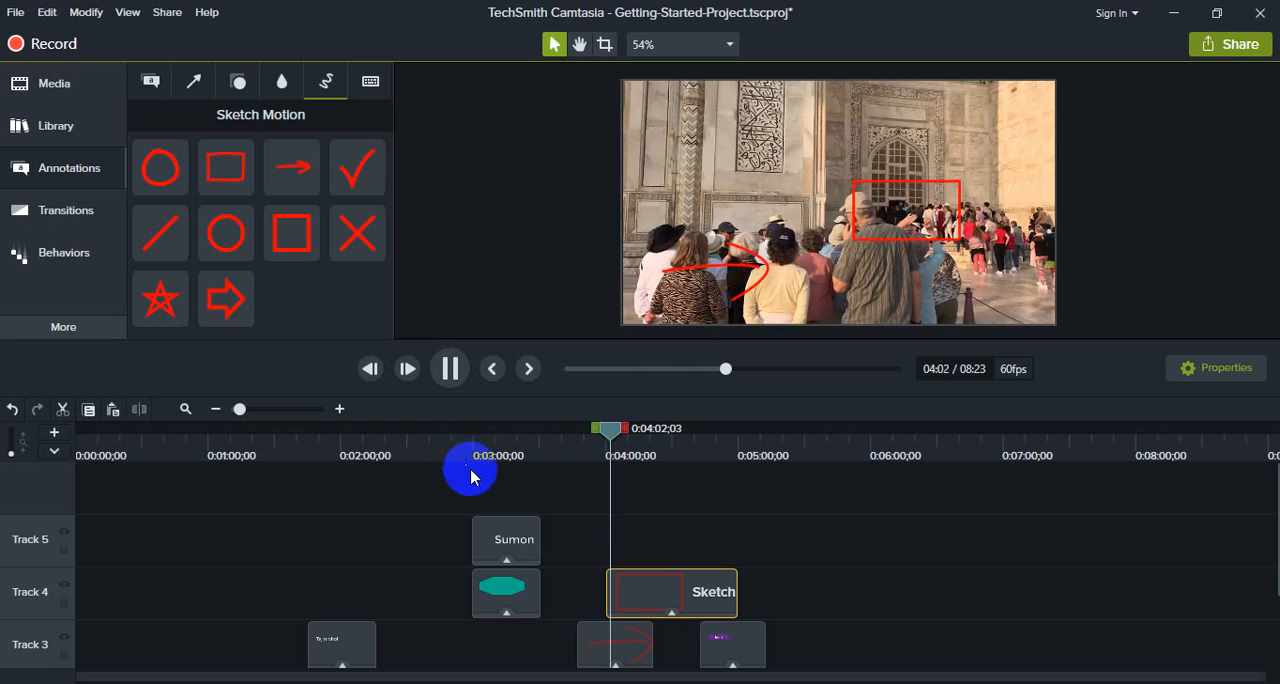
click(450, 368)
Step: Delete all annotation clips from Tracks 3, 4 and 5
scroll(471, 528, down, 2)
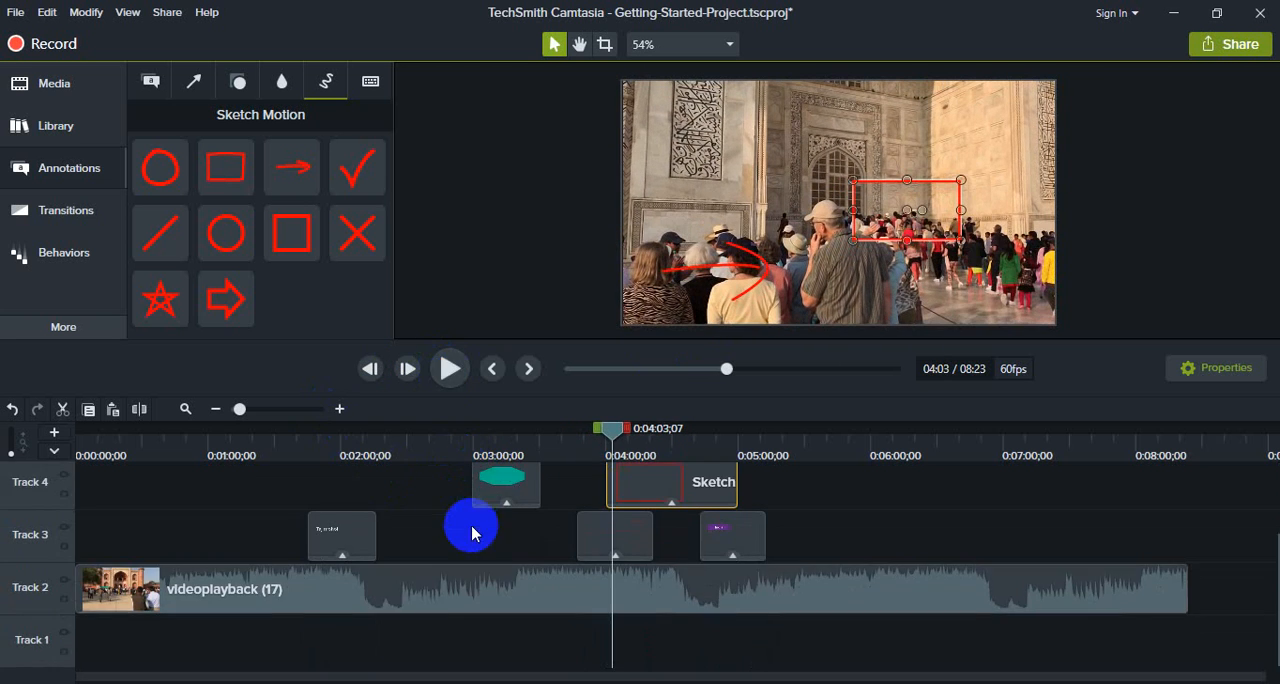
scroll(766, 573, up, 2)
drag(830, 625, 318, 510)
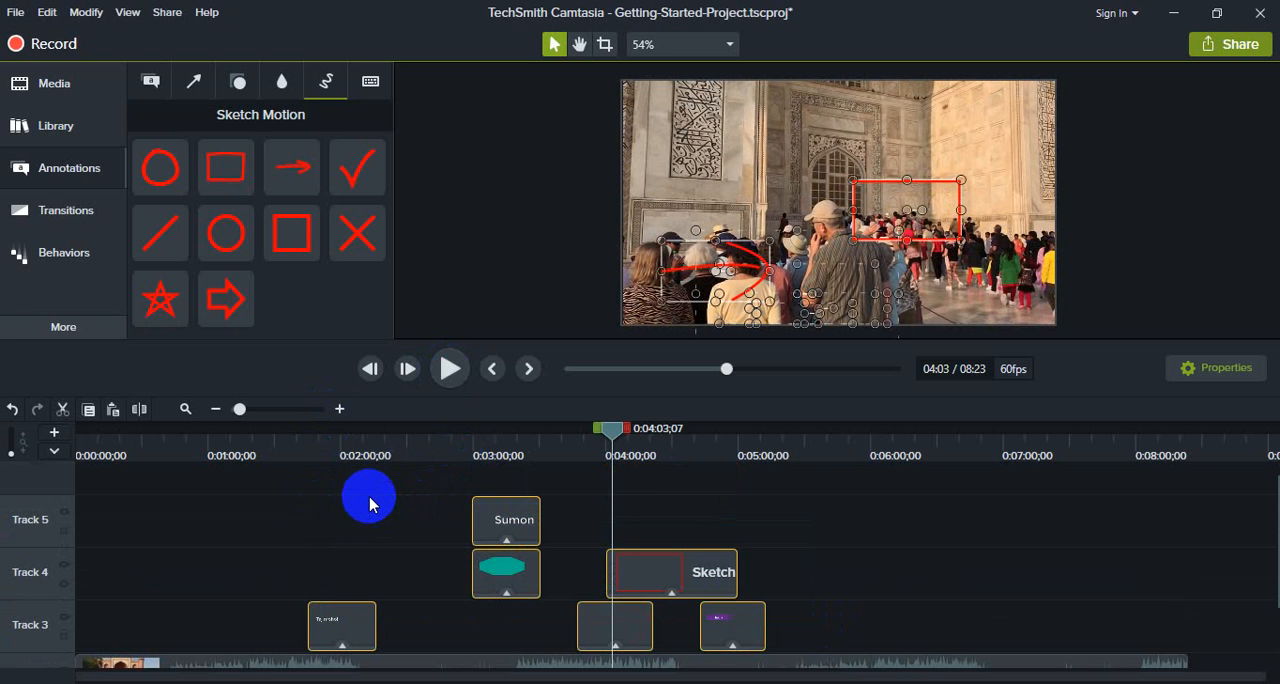
key(Delete)
Step: Split the videoplayback (17) clip on Track 2 at about 0:01:38
scroll(416, 503, down, 2)
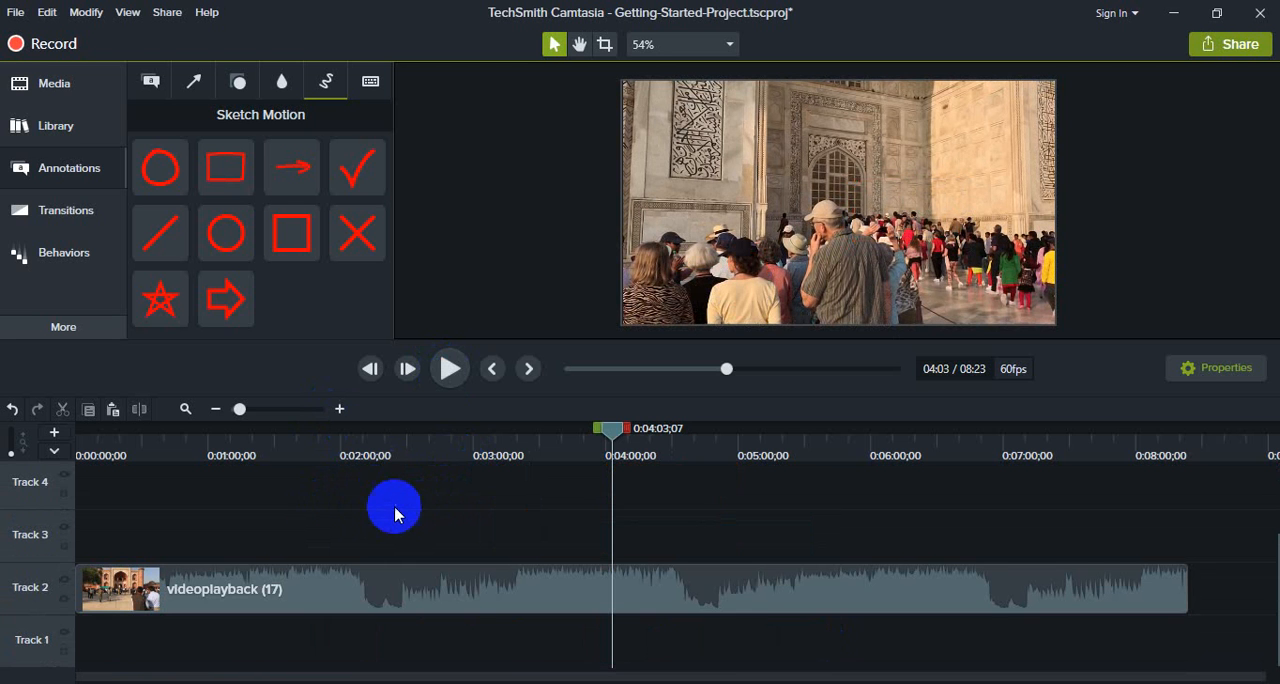
click(292, 446)
click(288, 446)
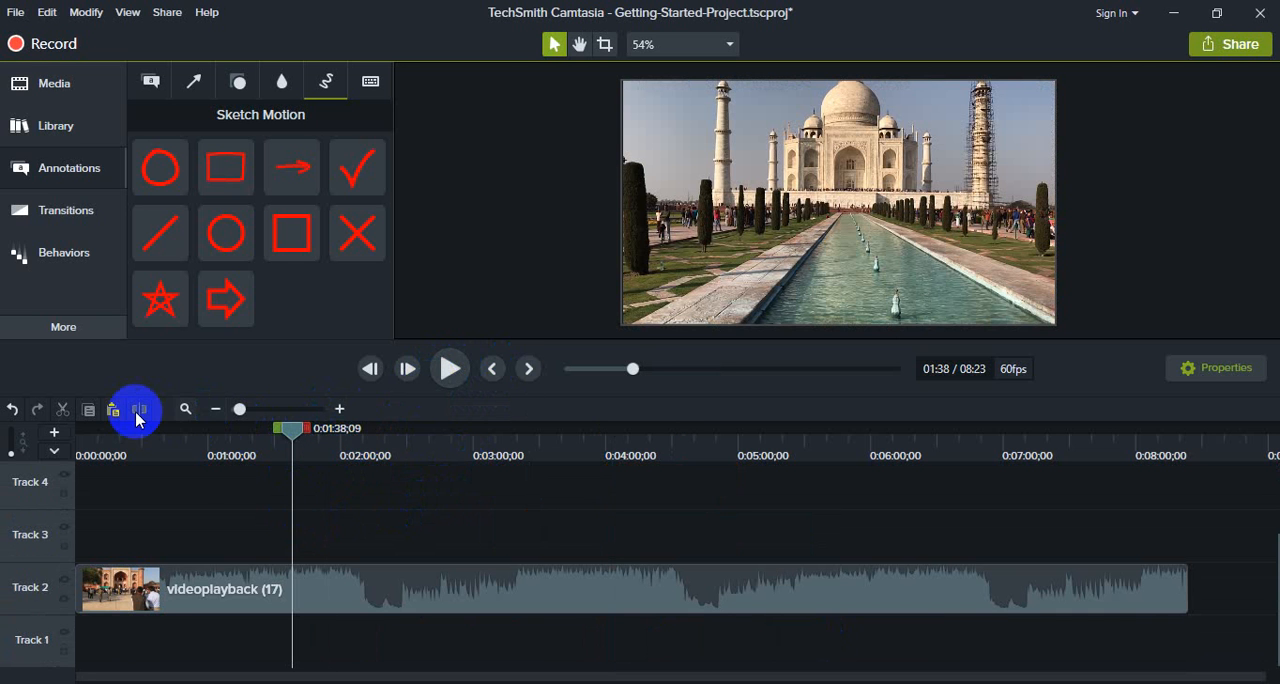
click(406, 594)
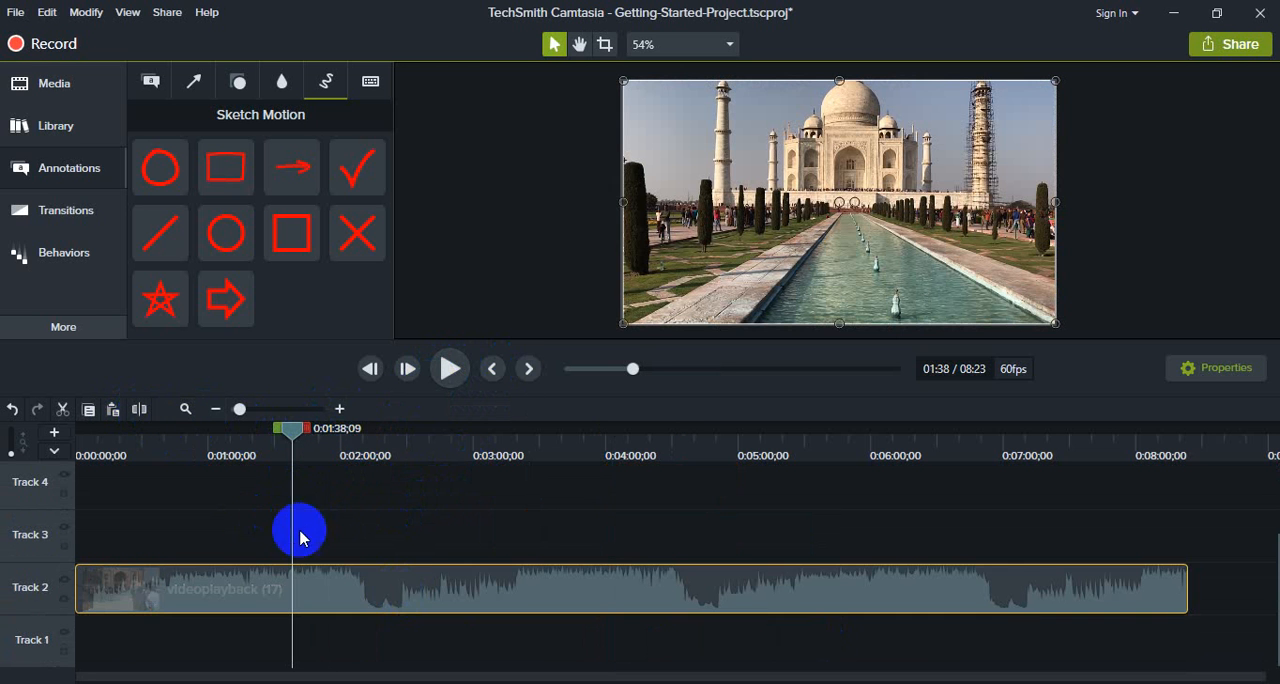
click(142, 410)
Step: Split the second videoplayback (17) segment at about 0:03:15
drag(294, 430, 507, 440)
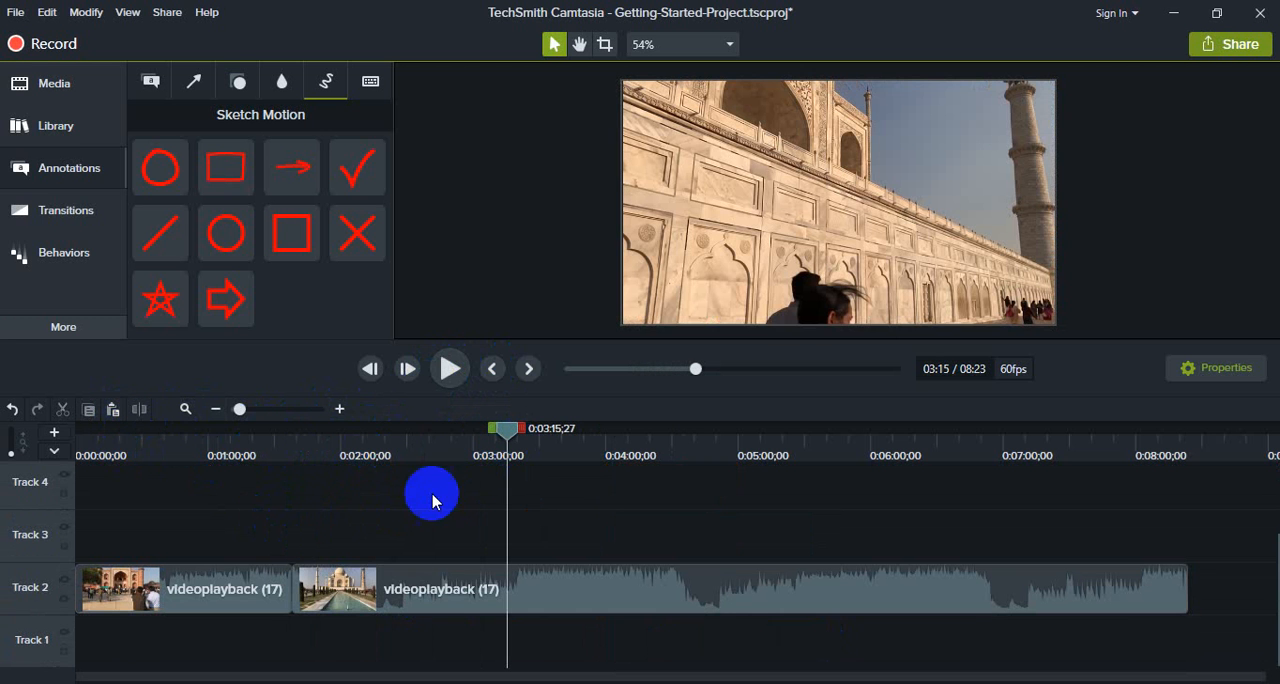
click(457, 590)
click(139, 409)
Step: Split the remaining long video segment on Track 2 at about 0:04:39
drag(507, 430, 691, 451)
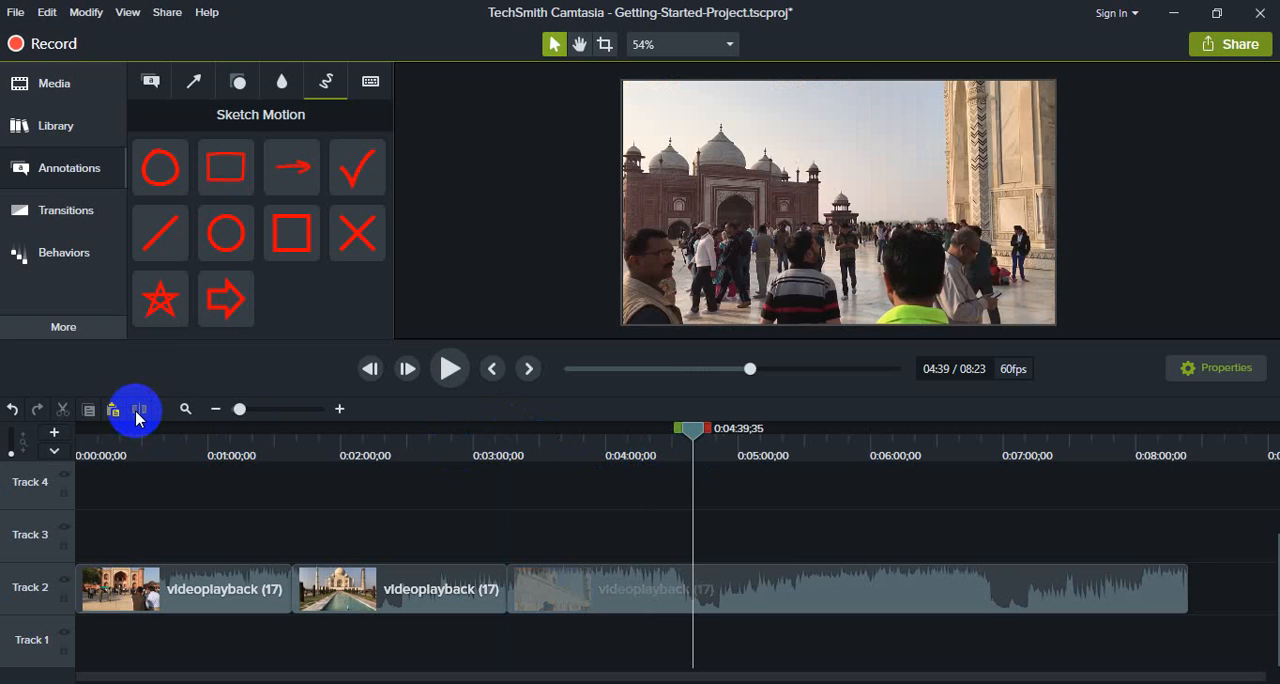
click(139, 410)
click(620, 609)
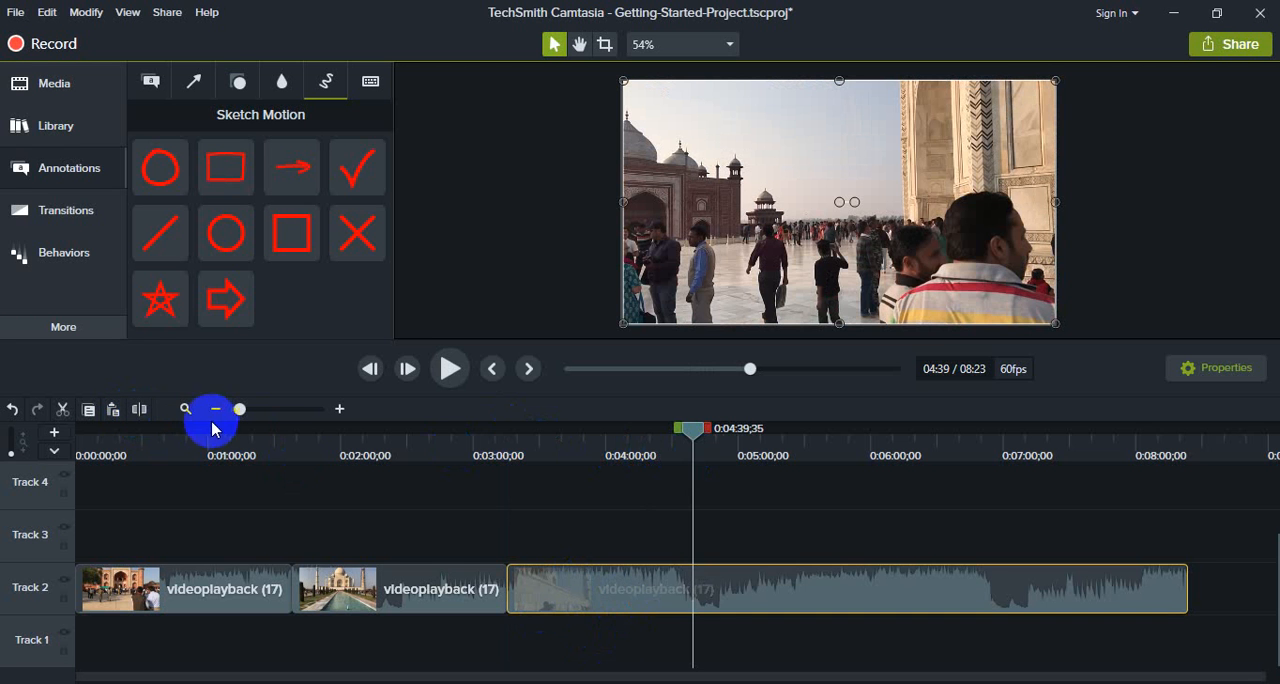
click(139, 410)
Step: Look through the shape, arrow and callout annotation categories, and open the transitions collection
drag(686, 431, 609, 430)
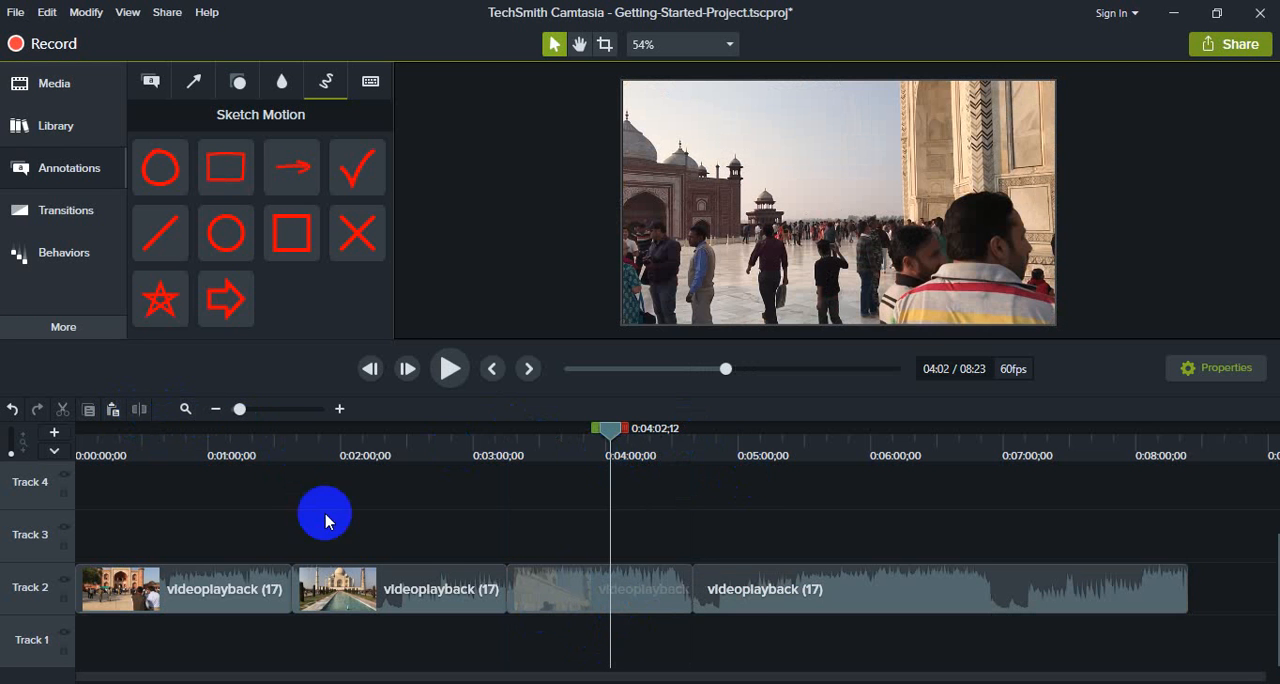
click(73, 169)
click(76, 172)
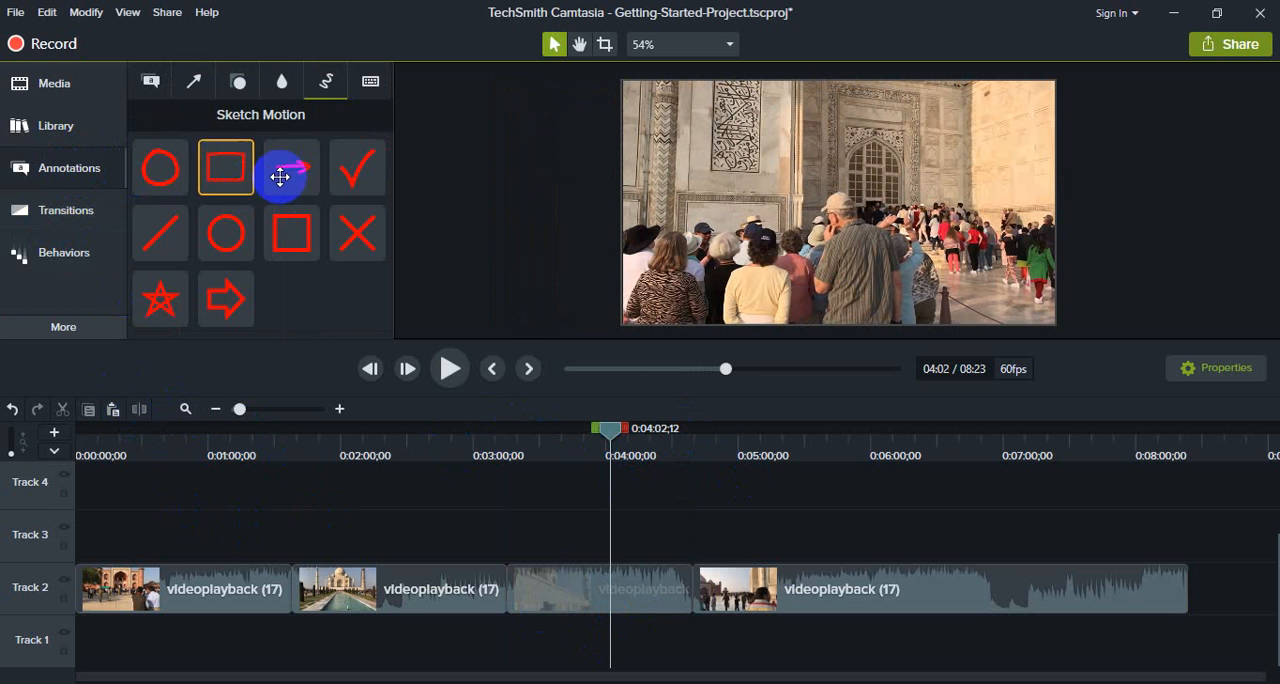
click(281, 99)
click(248, 95)
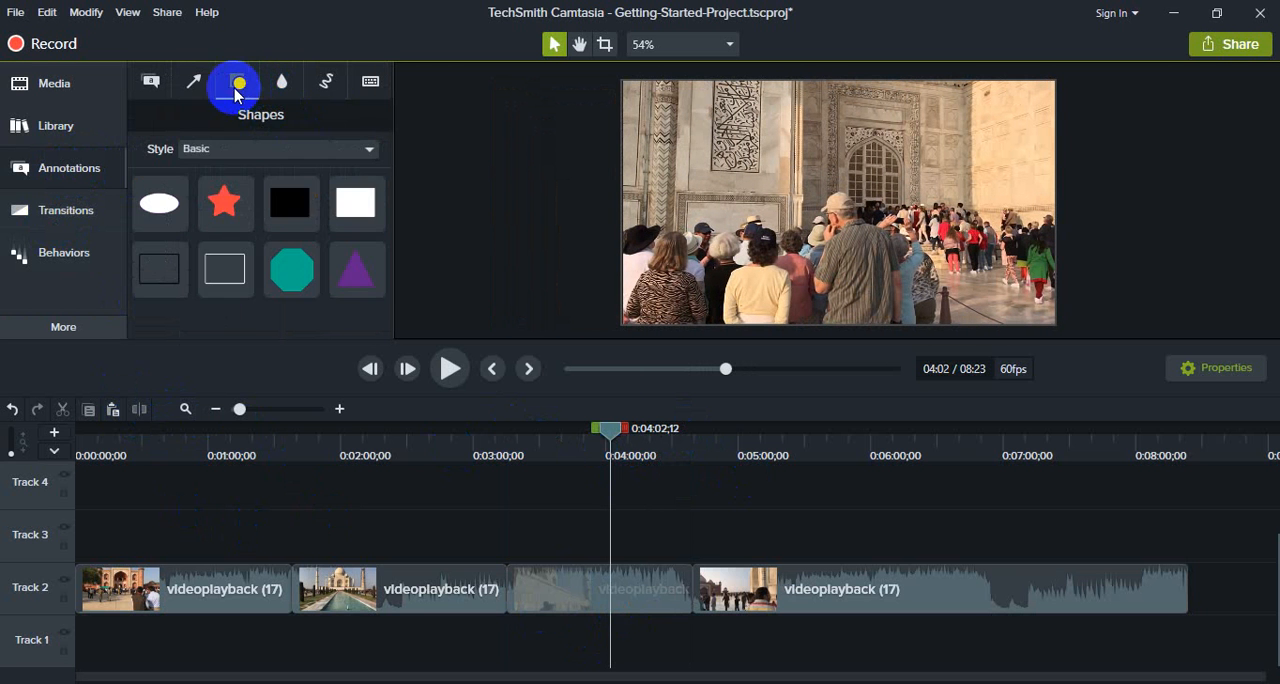
click(192, 84)
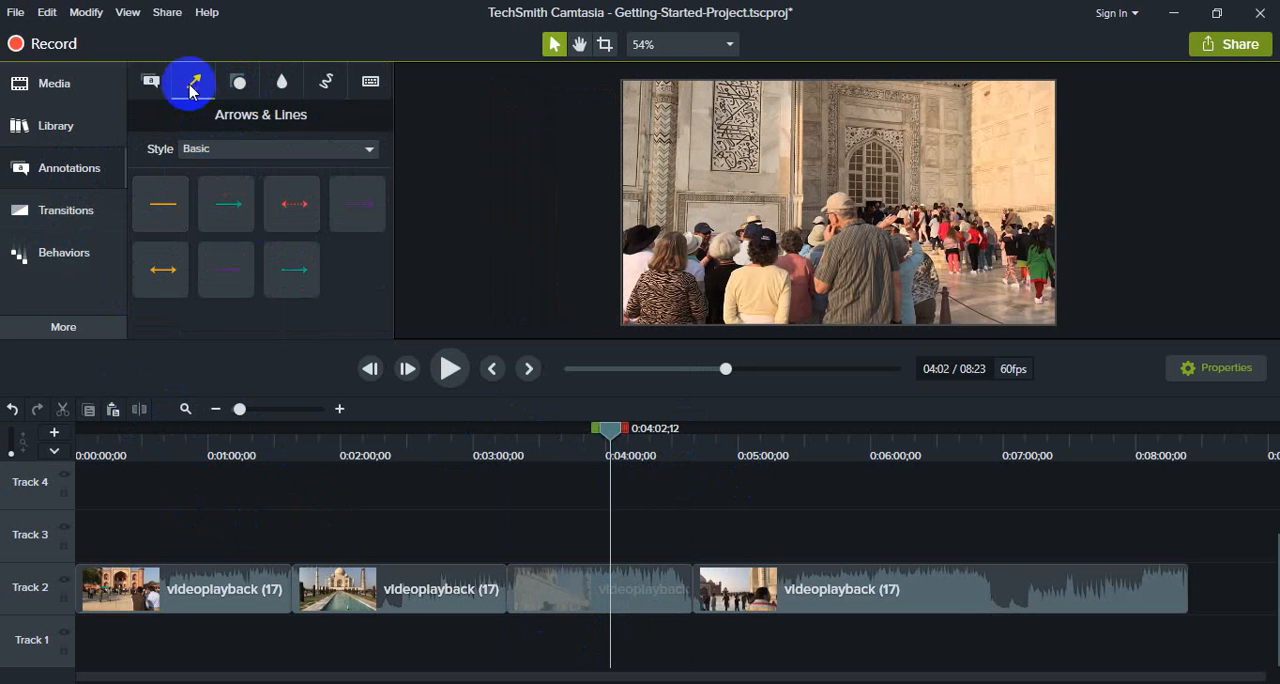
click(151, 82)
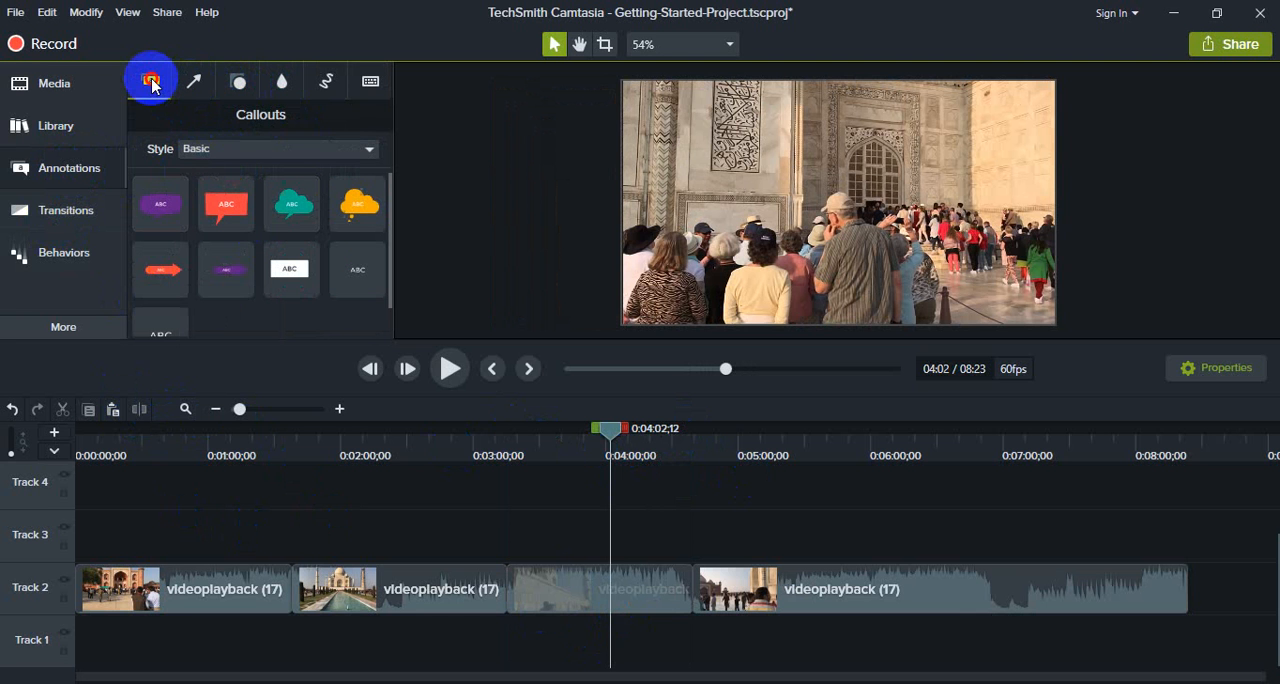
click(66, 216)
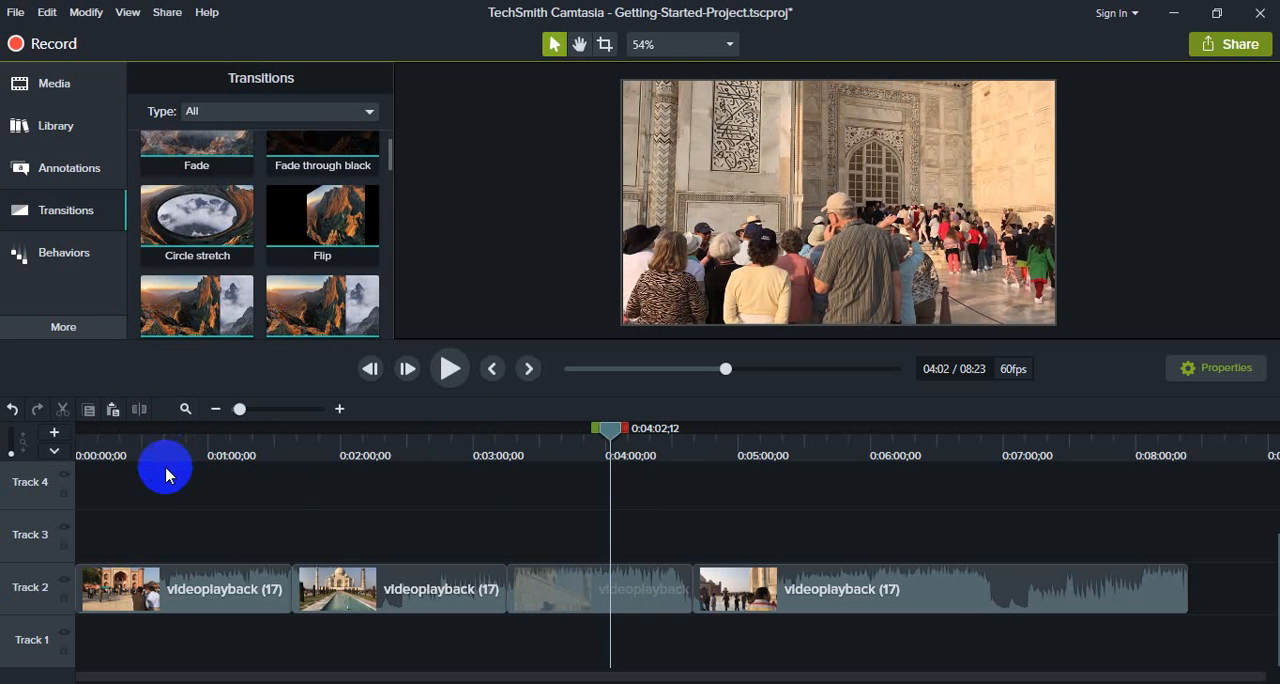
Step: Add Page roll, Page turn and Ripple transitions at the three successive cuts between the video segments on Track 2
click(258, 598)
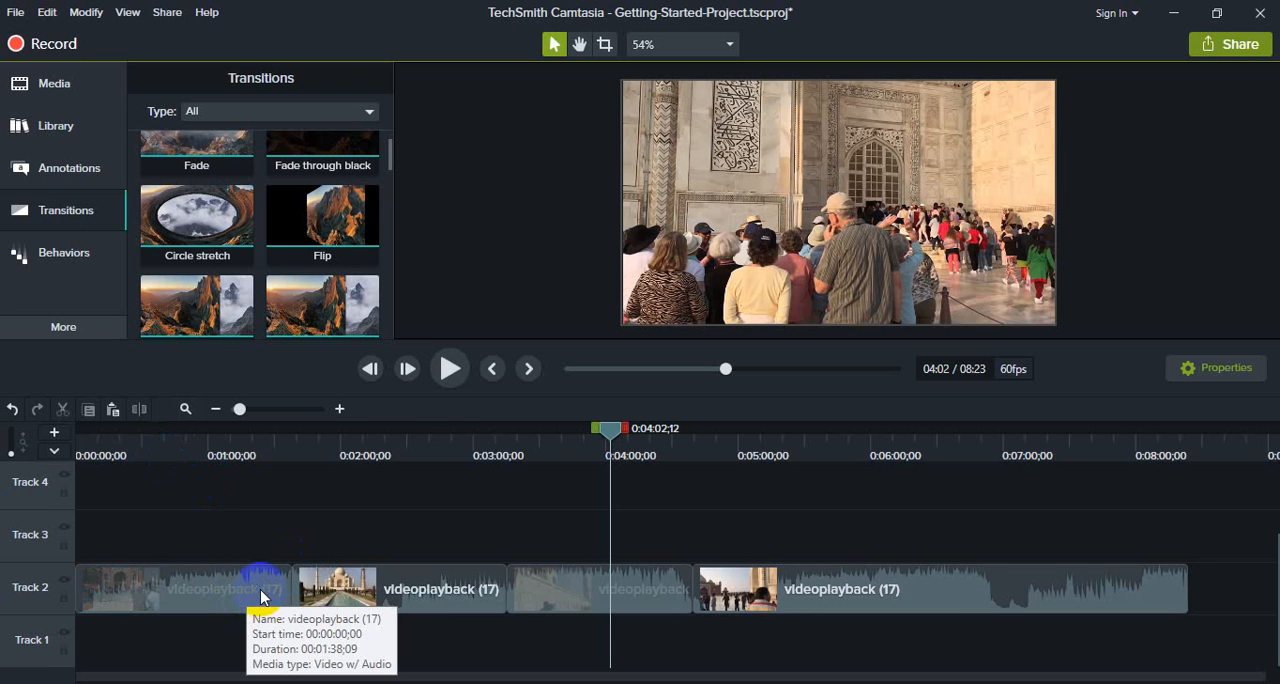
click(343, 590)
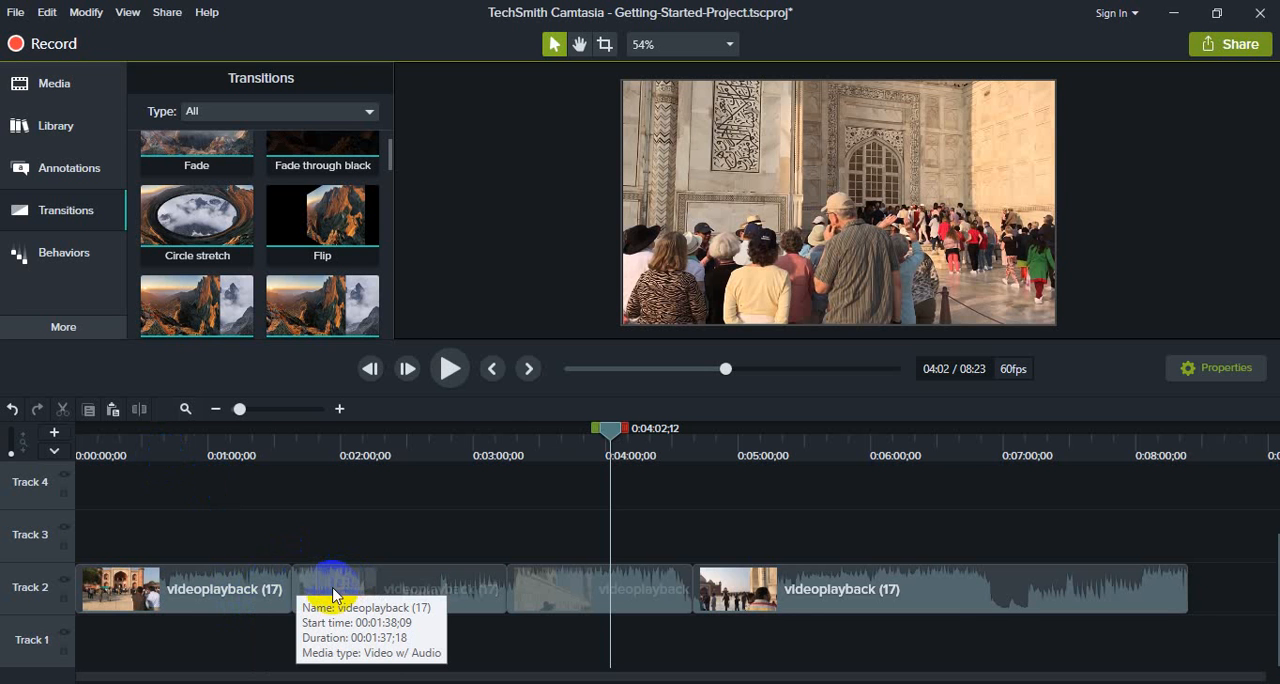
click(310, 669)
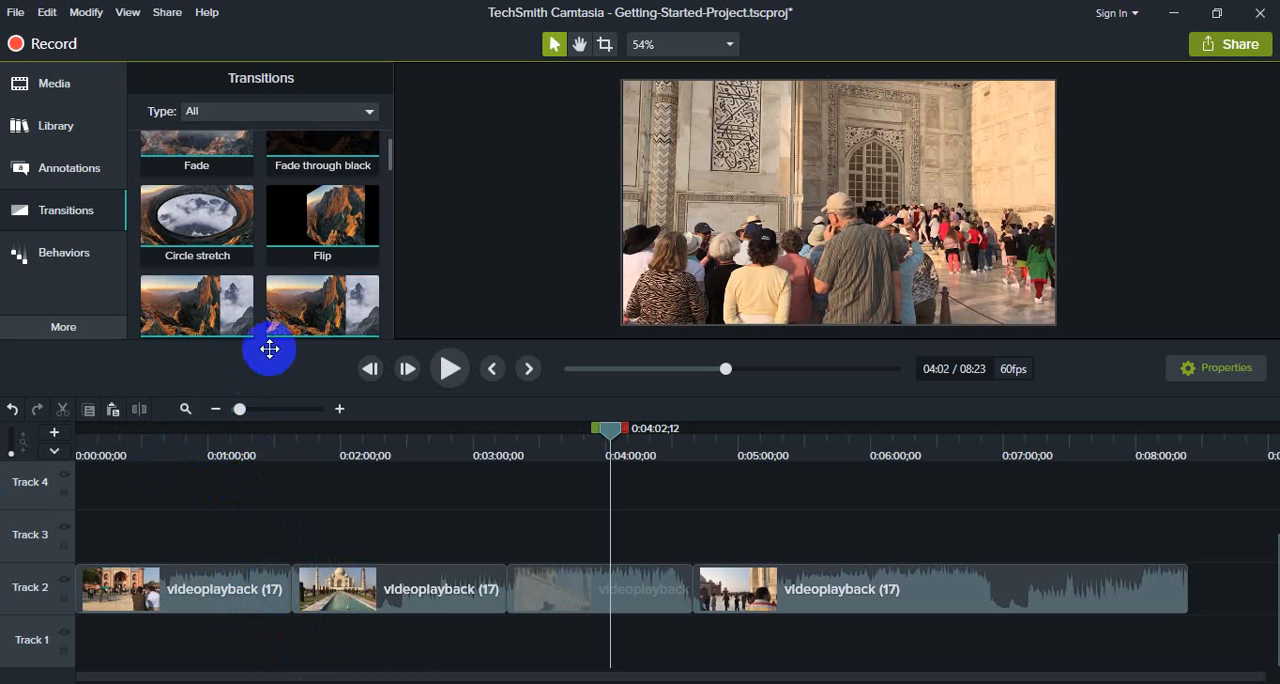
drag(333, 295, 312, 589)
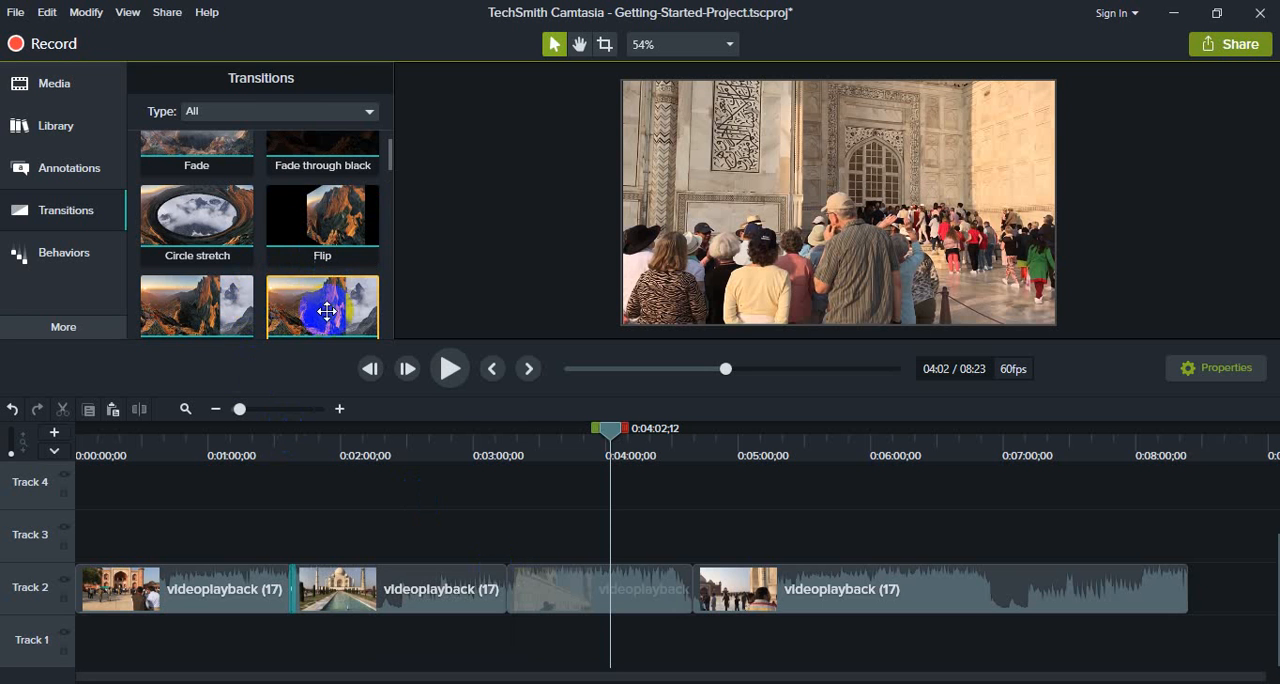
scroll(330, 320, down, 3)
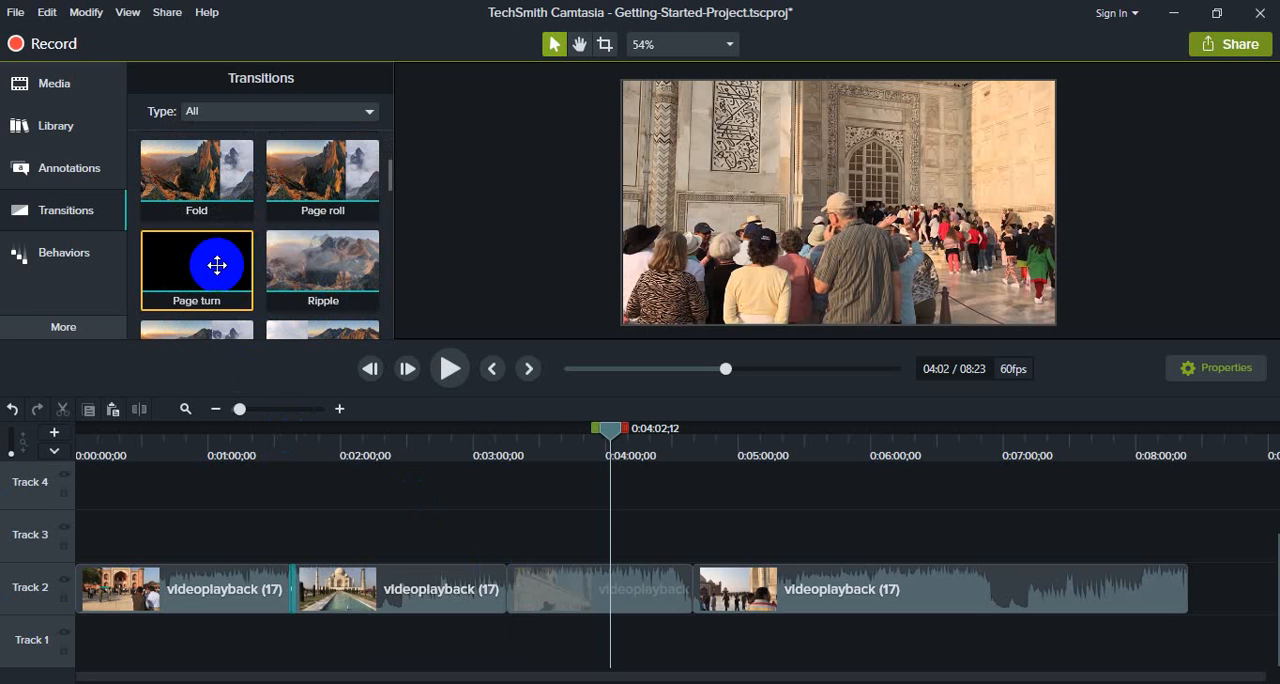
drag(200, 258, 495, 606)
scroll(325, 260, down, 3)
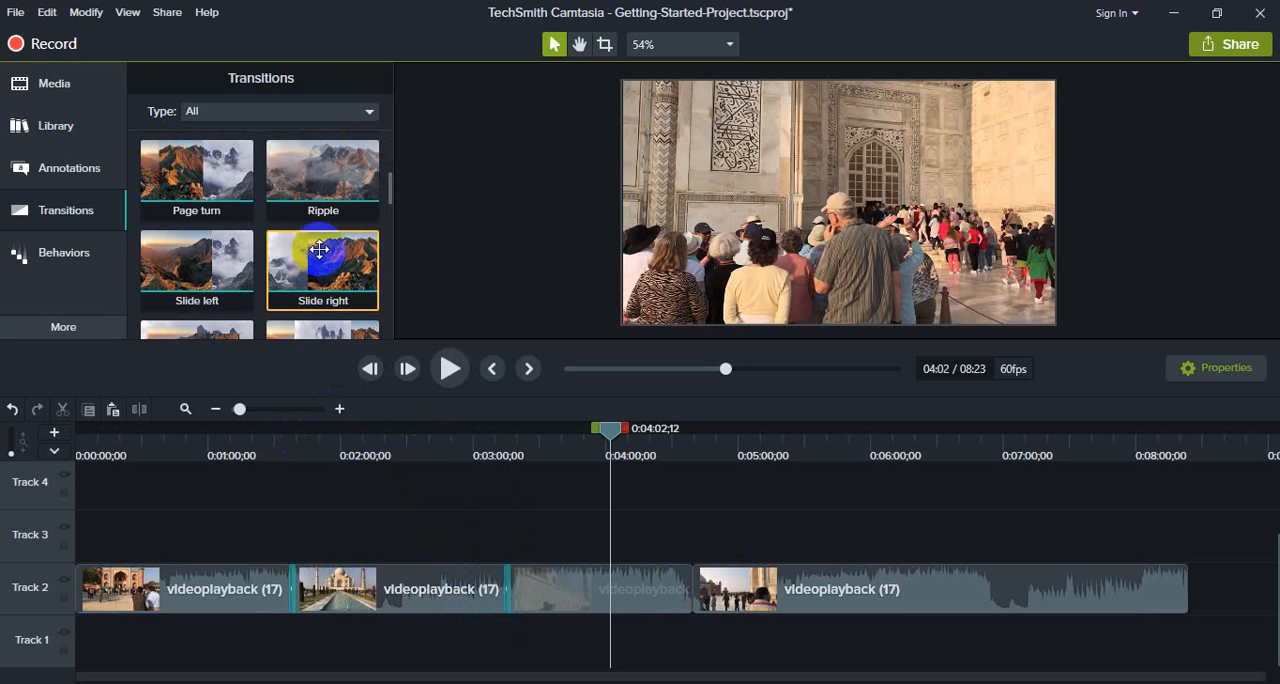
scroll(325, 250, up, 2)
drag(328, 214, 690, 590)
Step: Play back the cut between the first two segments to preview its transition, and return the playhead to about 0:01:05
drag(610, 434, 283, 462)
click(470, 369)
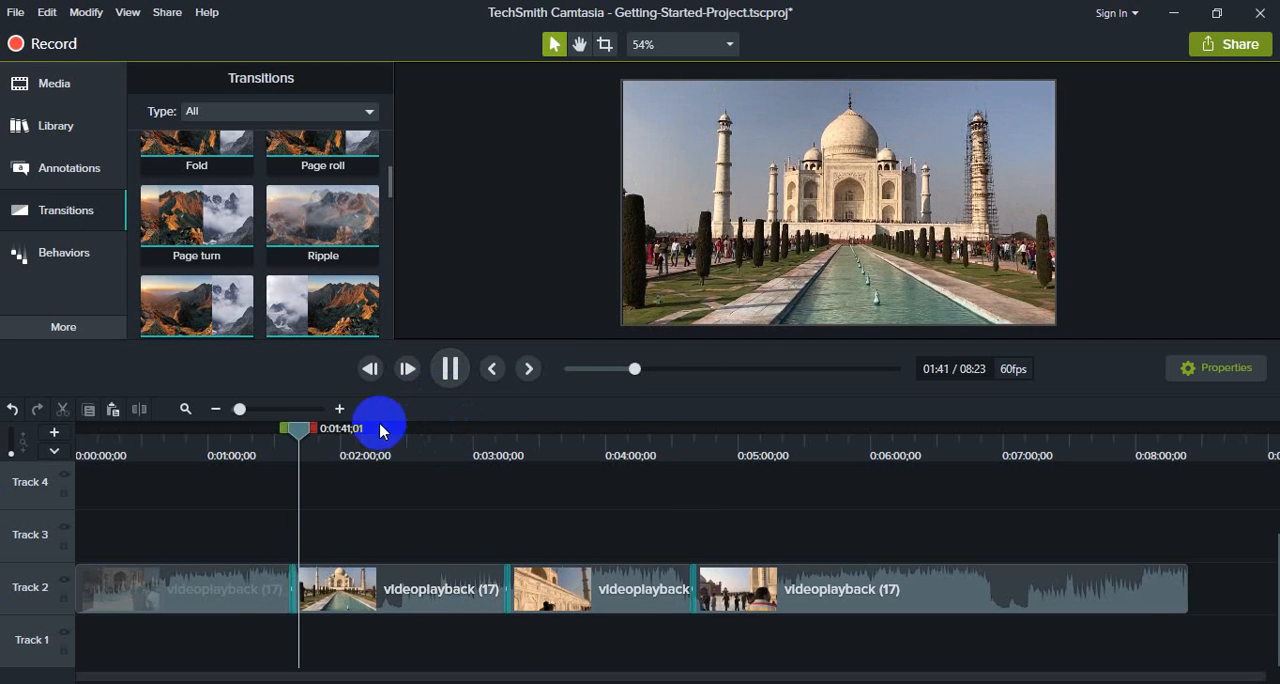
drag(303, 432, 224, 430)
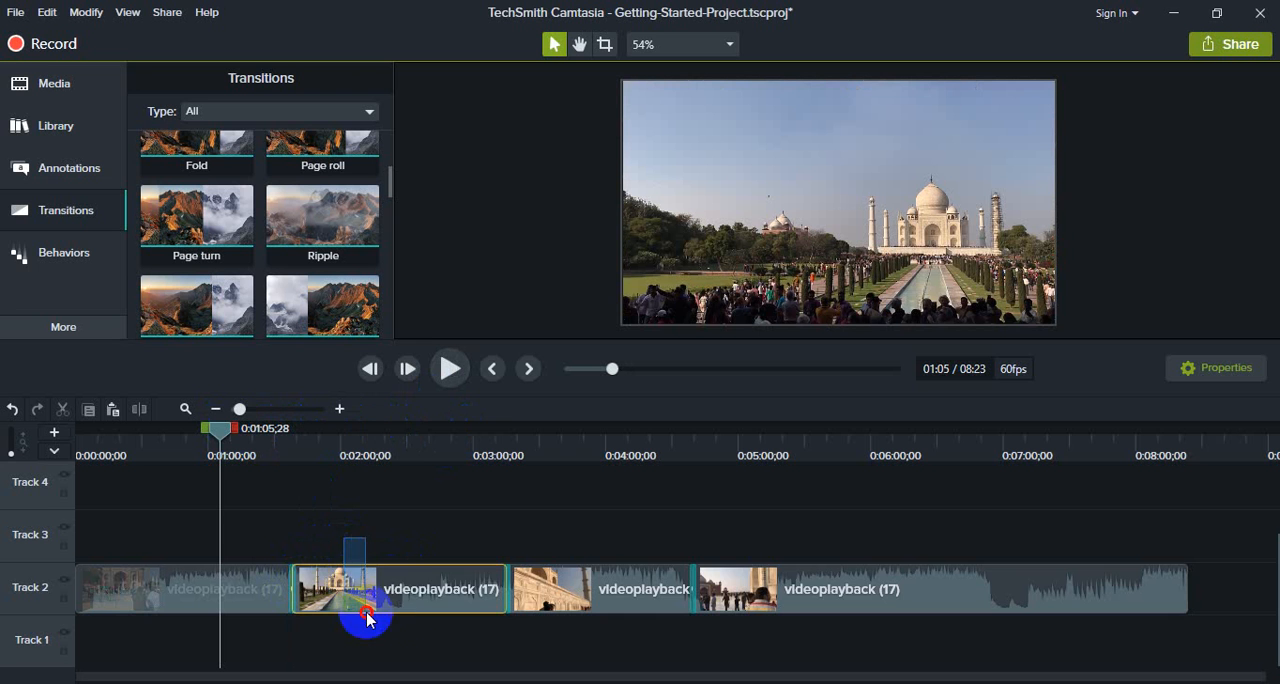
Step: Try separating the later segments from the first one and trimming its end, undo the trim, and close the gap
click(405, 596)
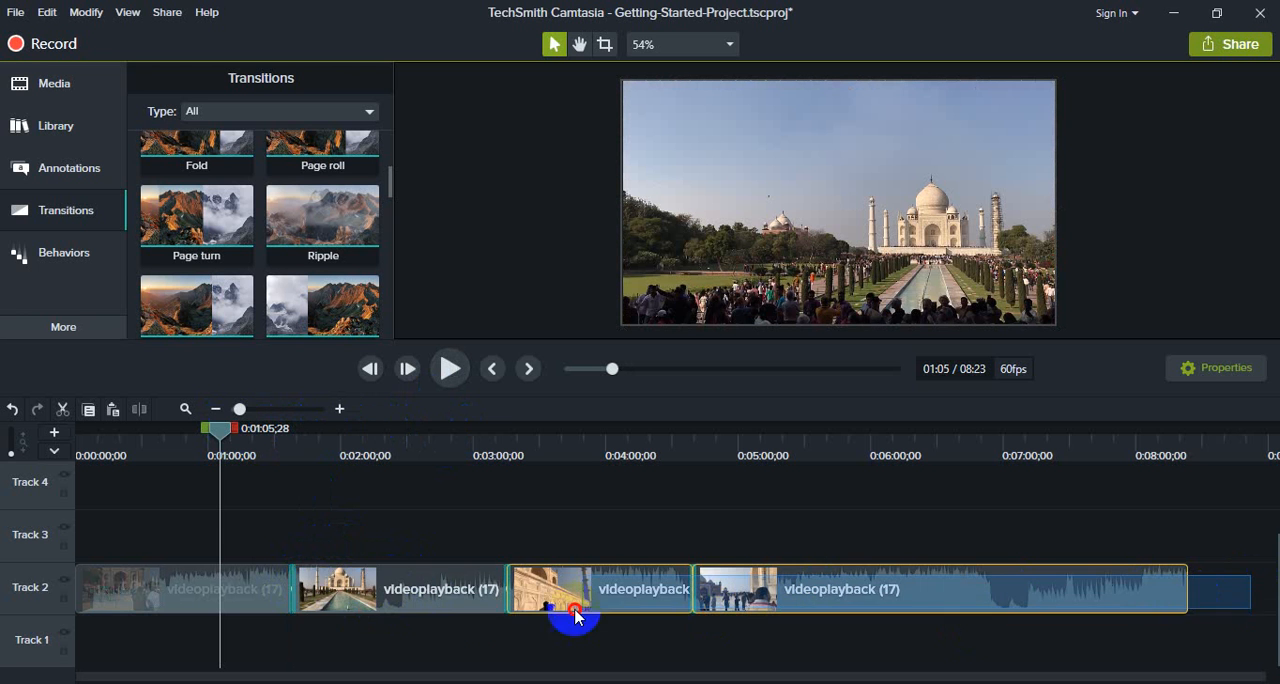
drag(414, 591, 291, 597)
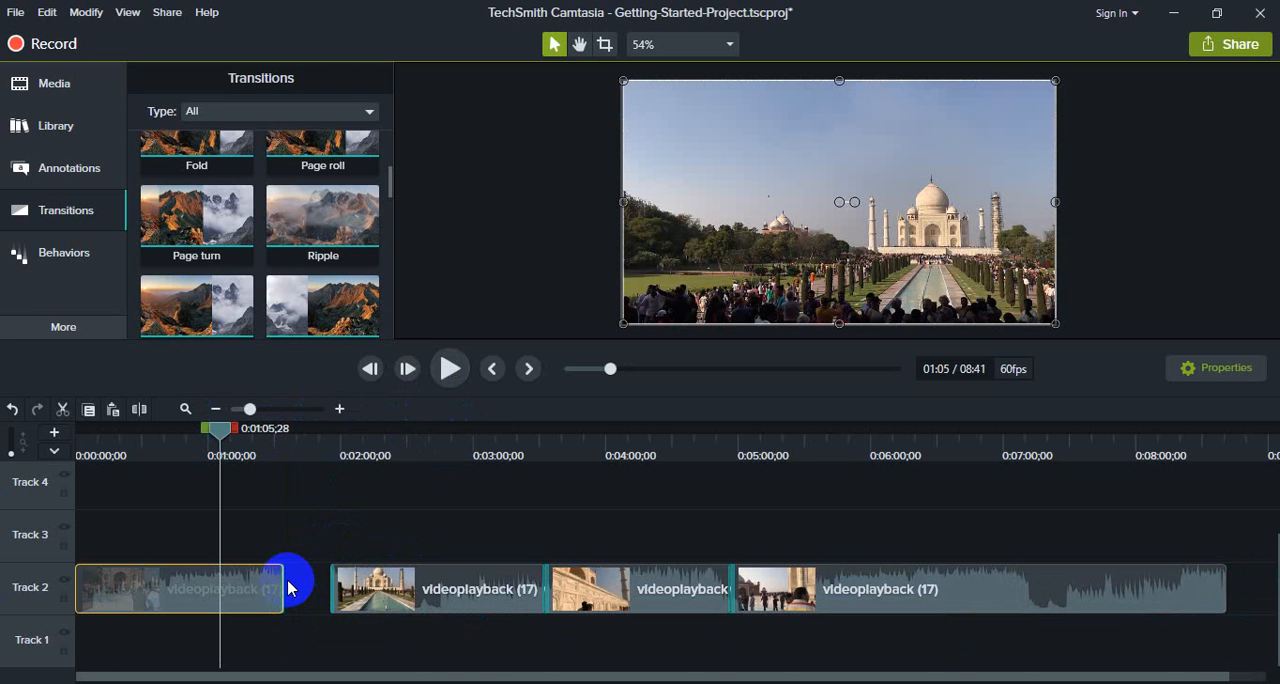
key(ctrl+z)
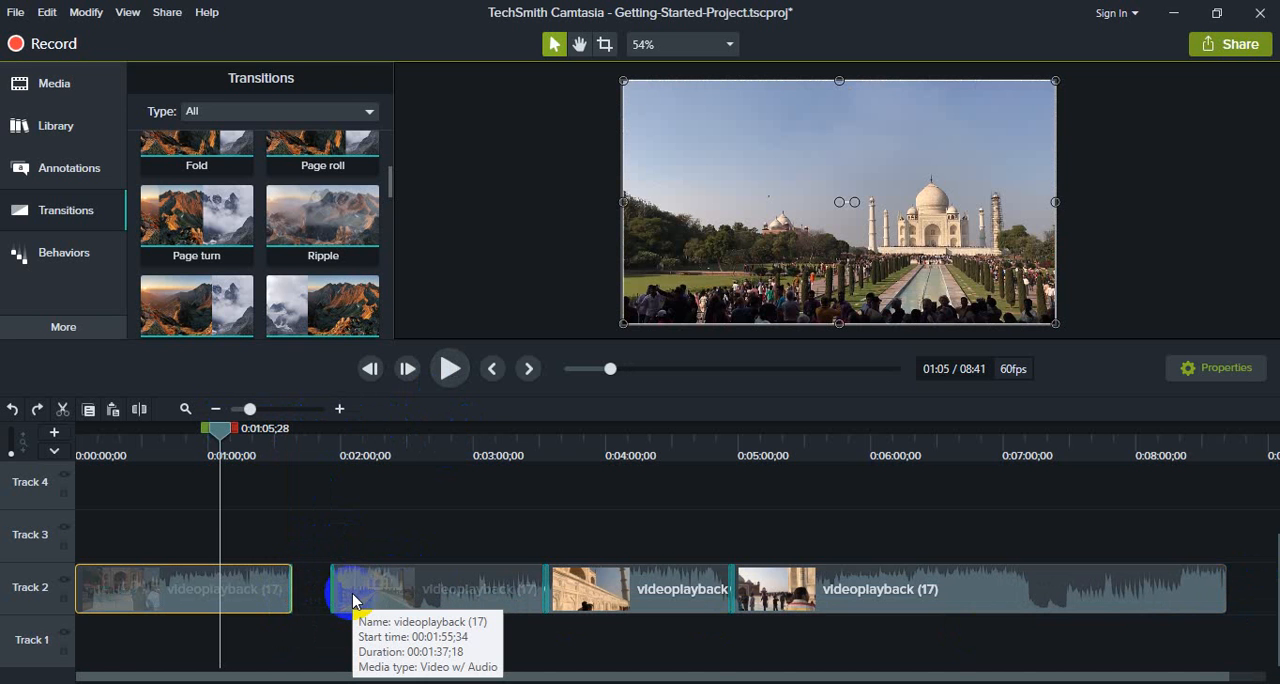
drag(354, 600, 315, 600)
click(324, 530)
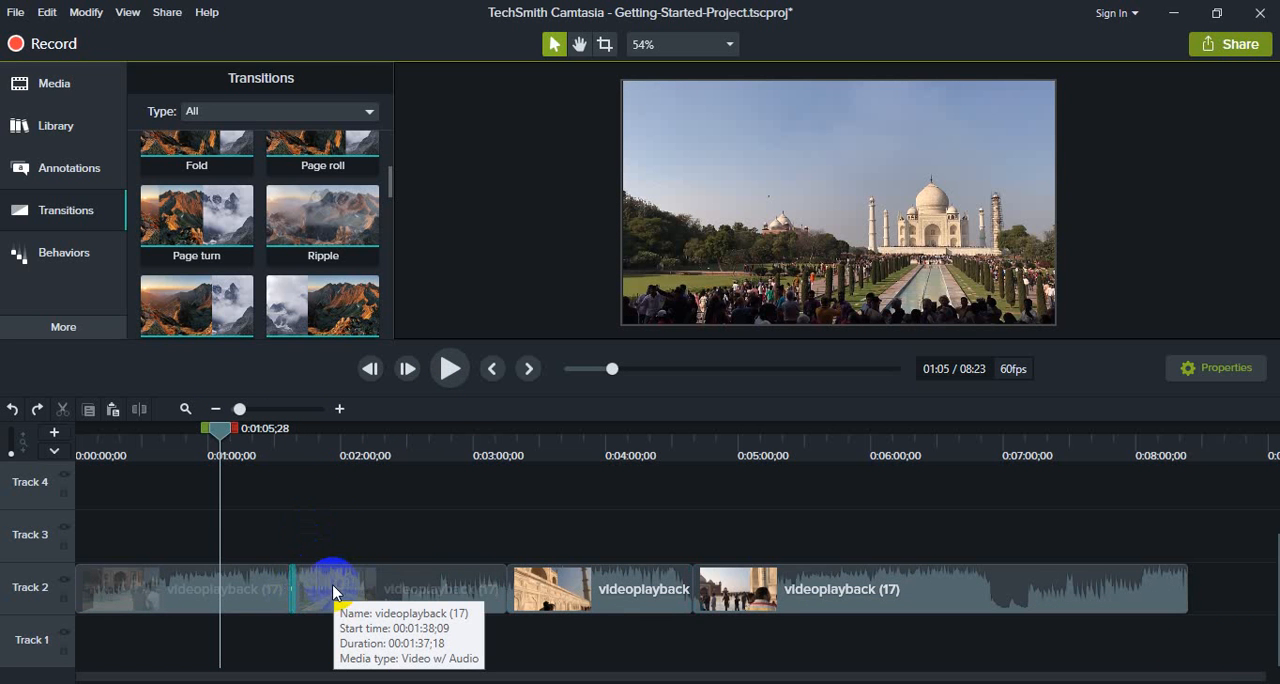
Step: Undo the transitions and splits back to the whole clip, and redo only the three splits on Track 2
key(ctrl+z)
key(ctrl+z)
key(ctrl+z)
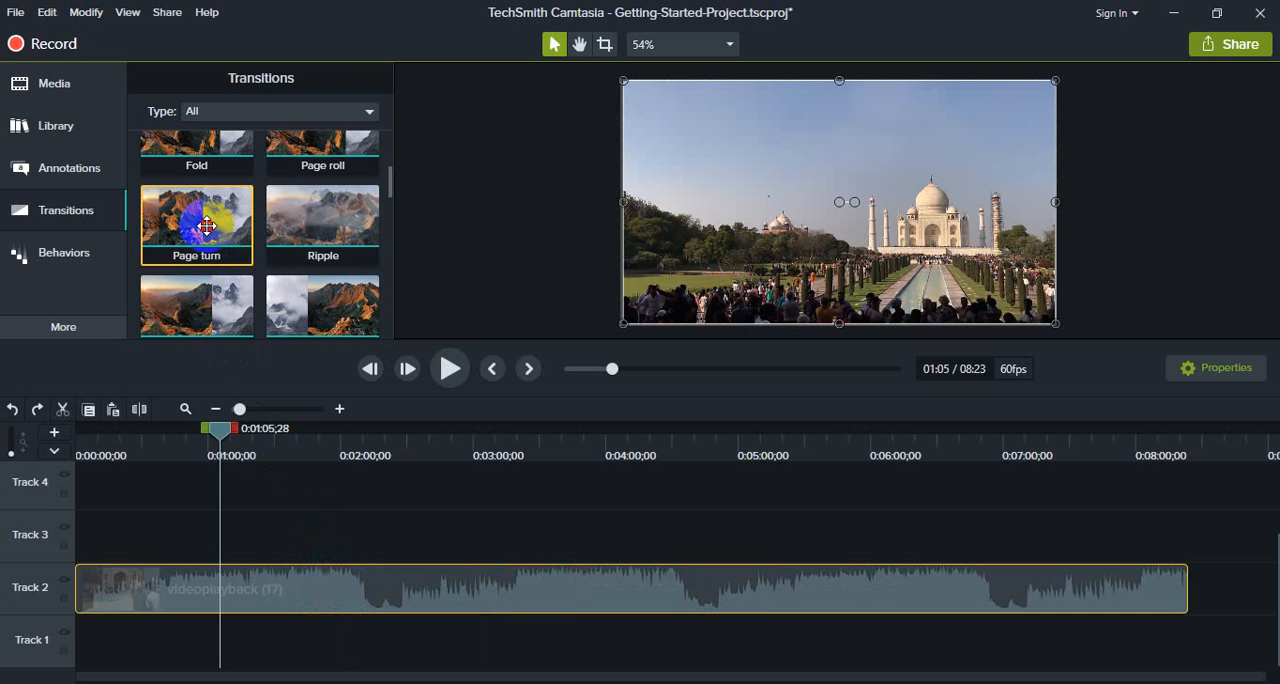
drag(206, 226, 266, 535)
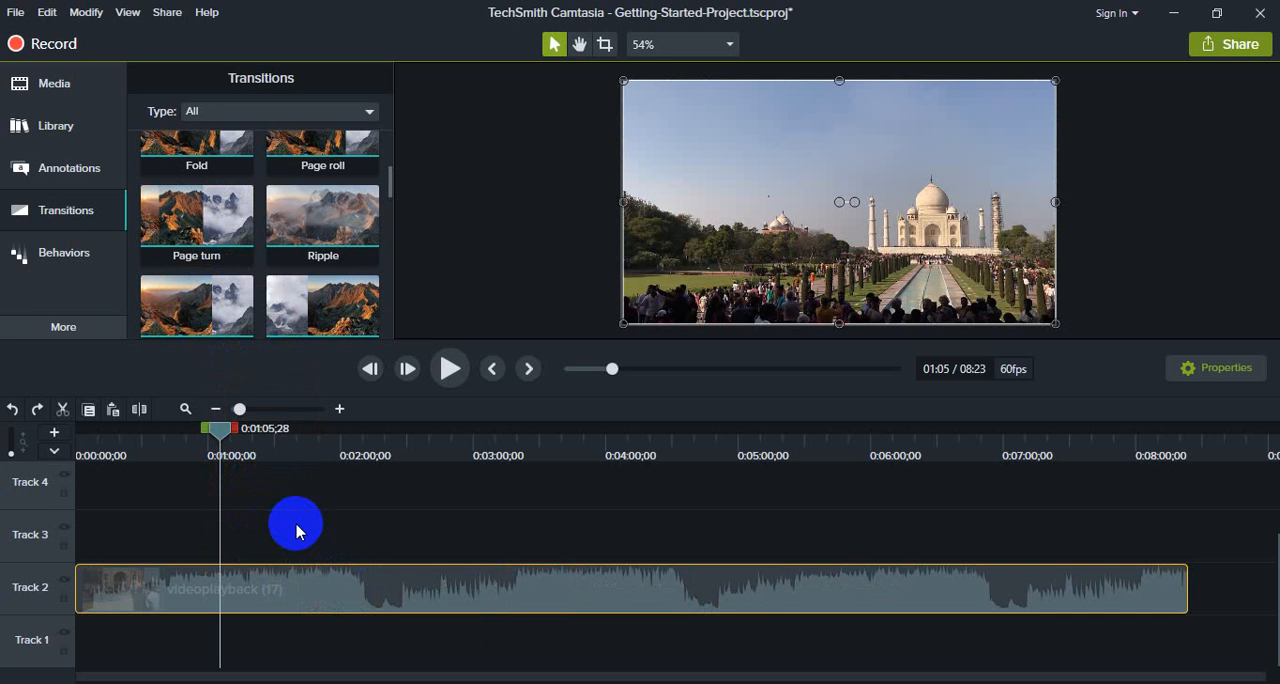
key(ctrl+y)
key(ctrl+y)
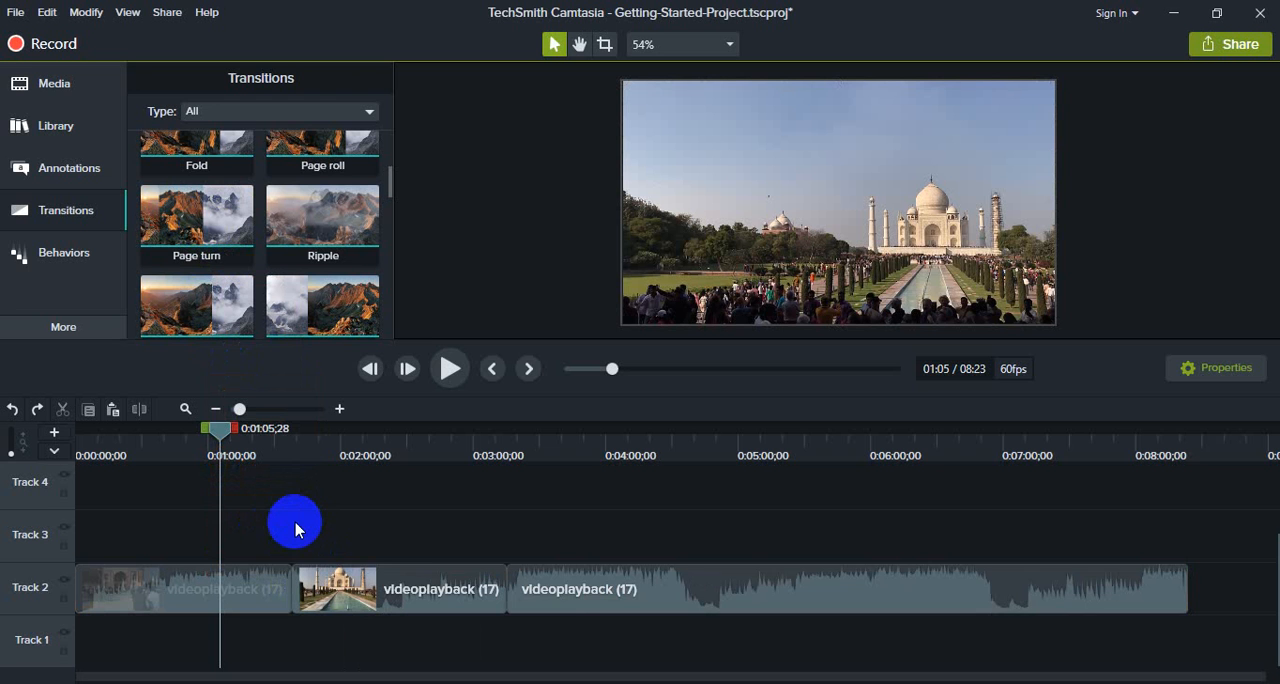
key(ctrl+y)
key(ctrl+y)
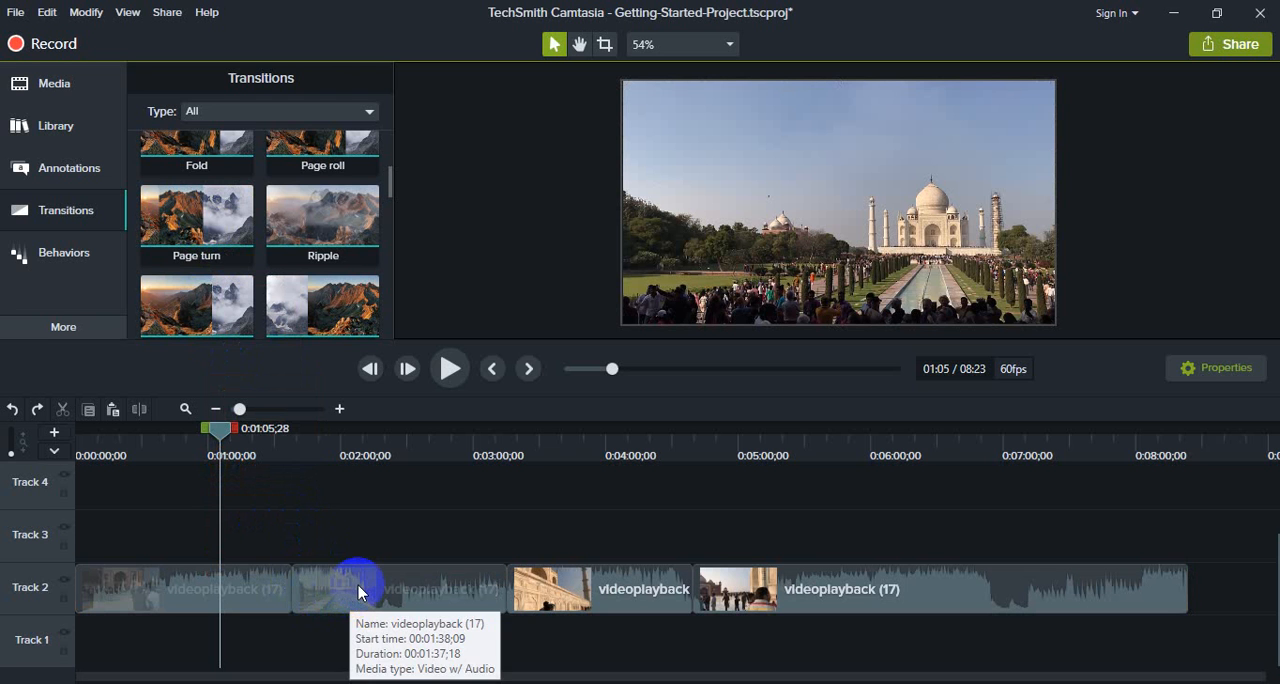
Step: Separate the last segment, add Slide right to the third segment's end and the last segment's start, and rejoin the two
click(361, 592)
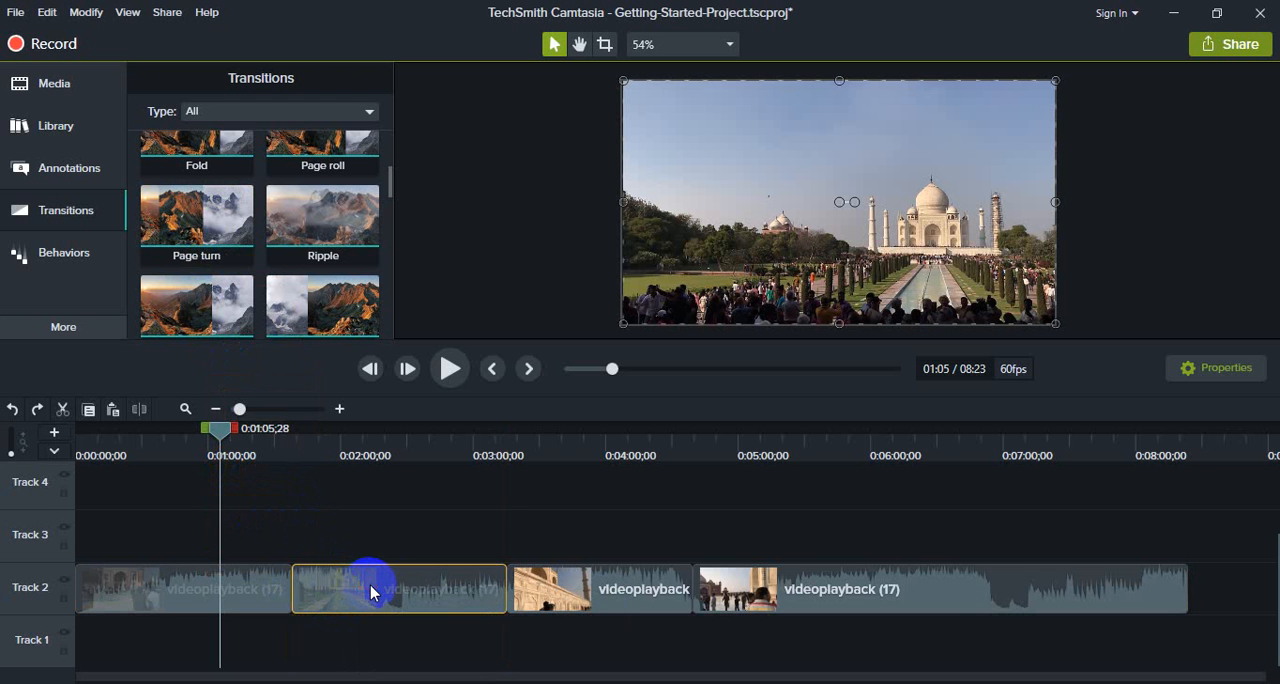
click(1257, 601)
drag(867, 592, 877, 590)
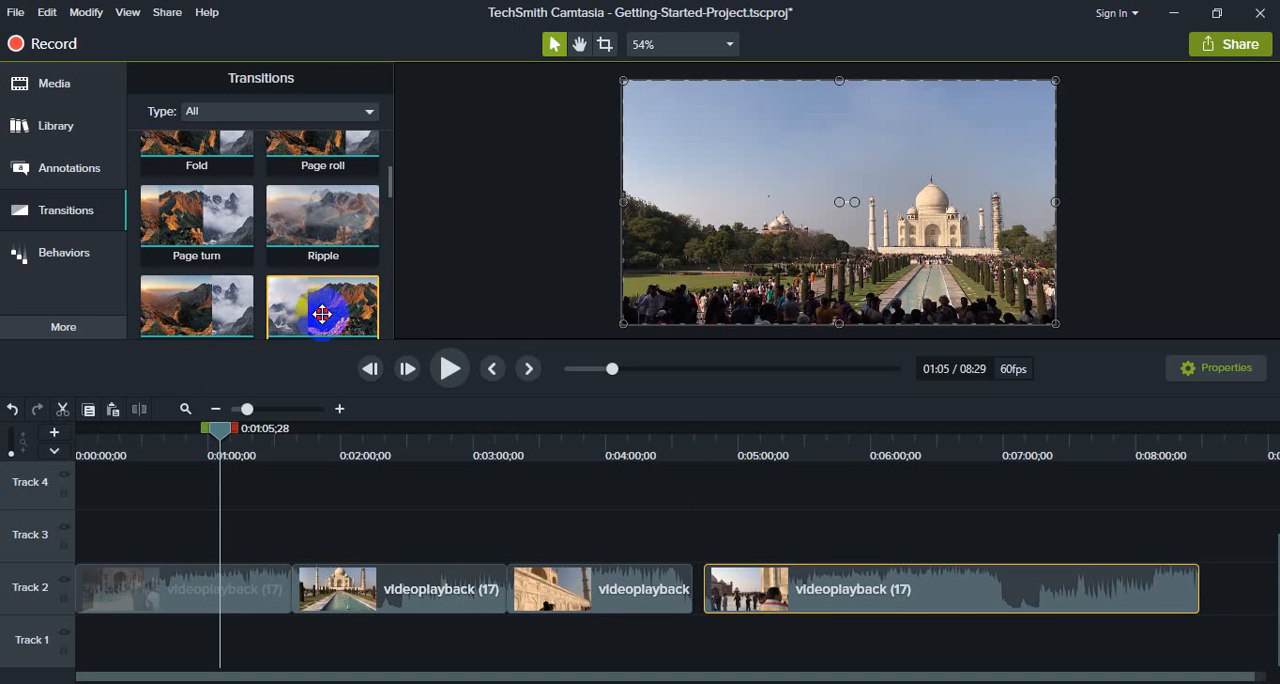
drag(322, 314, 705, 596)
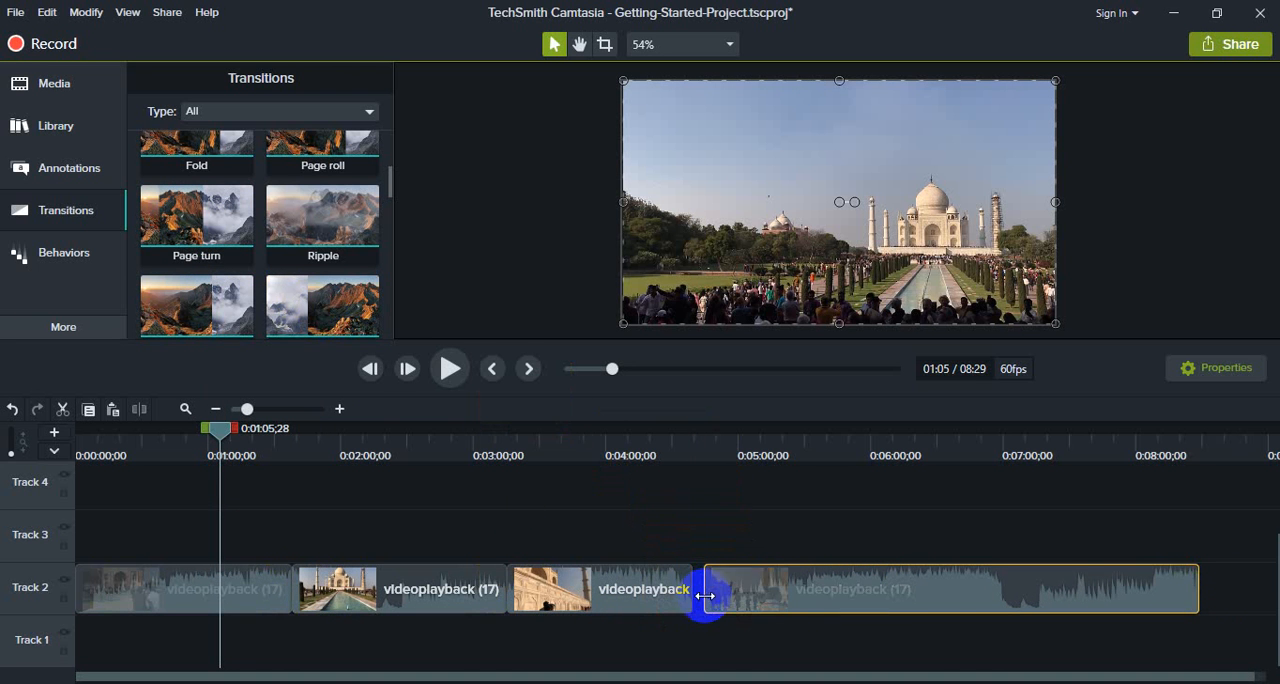
drag(325, 326, 690, 589)
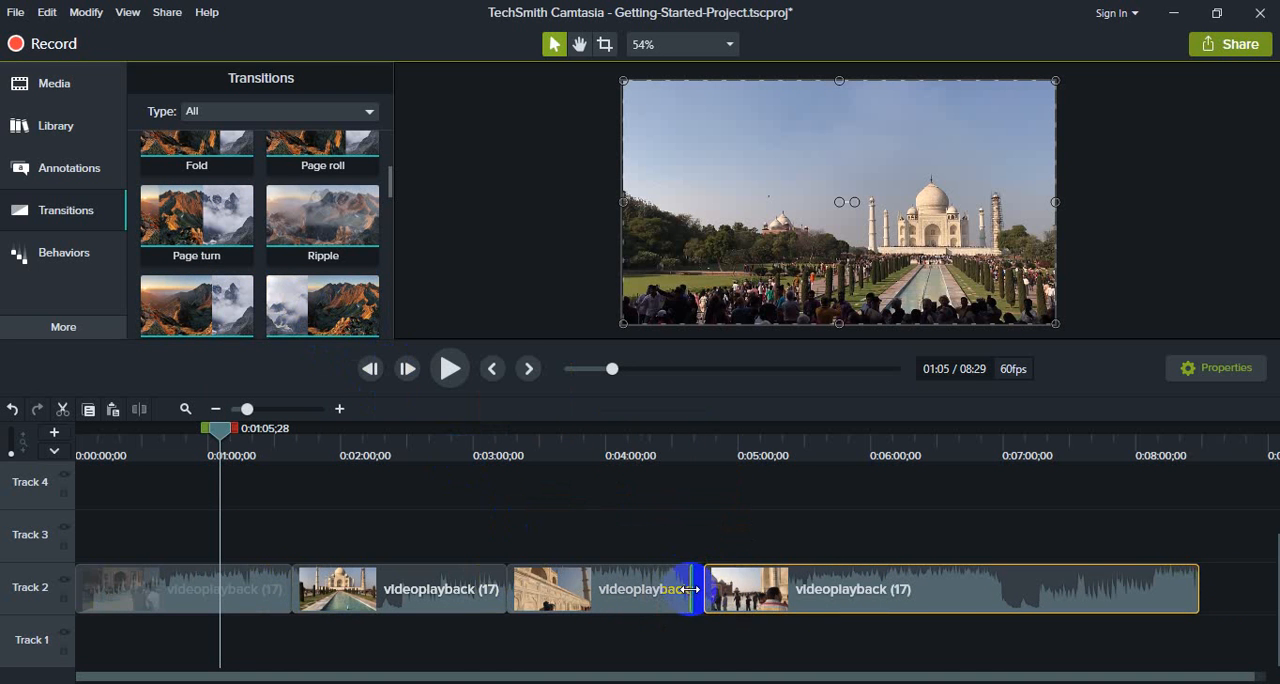
drag(303, 308, 711, 588)
drag(957, 599, 938, 597)
Step: Shift the last two segments later together, and add Spiral to the second segment's end and Stretch to the third segment's start
click(600, 598)
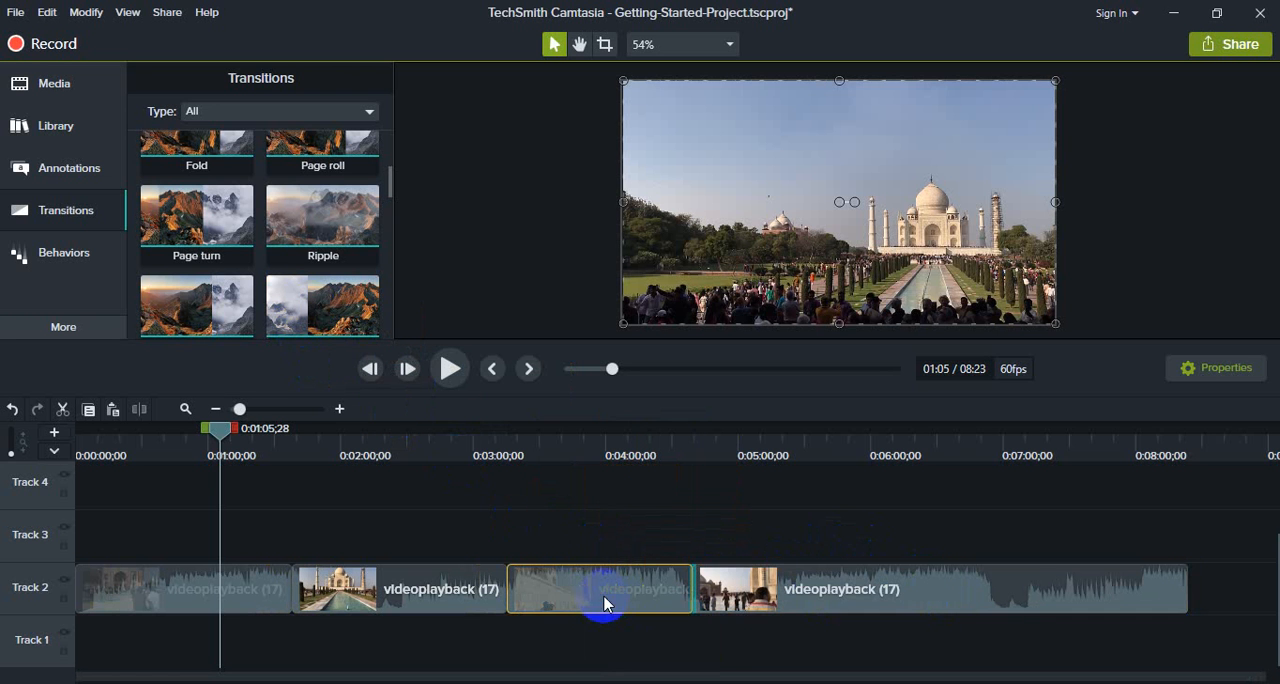
ctrl+click(712, 584)
drag(624, 605, 678, 606)
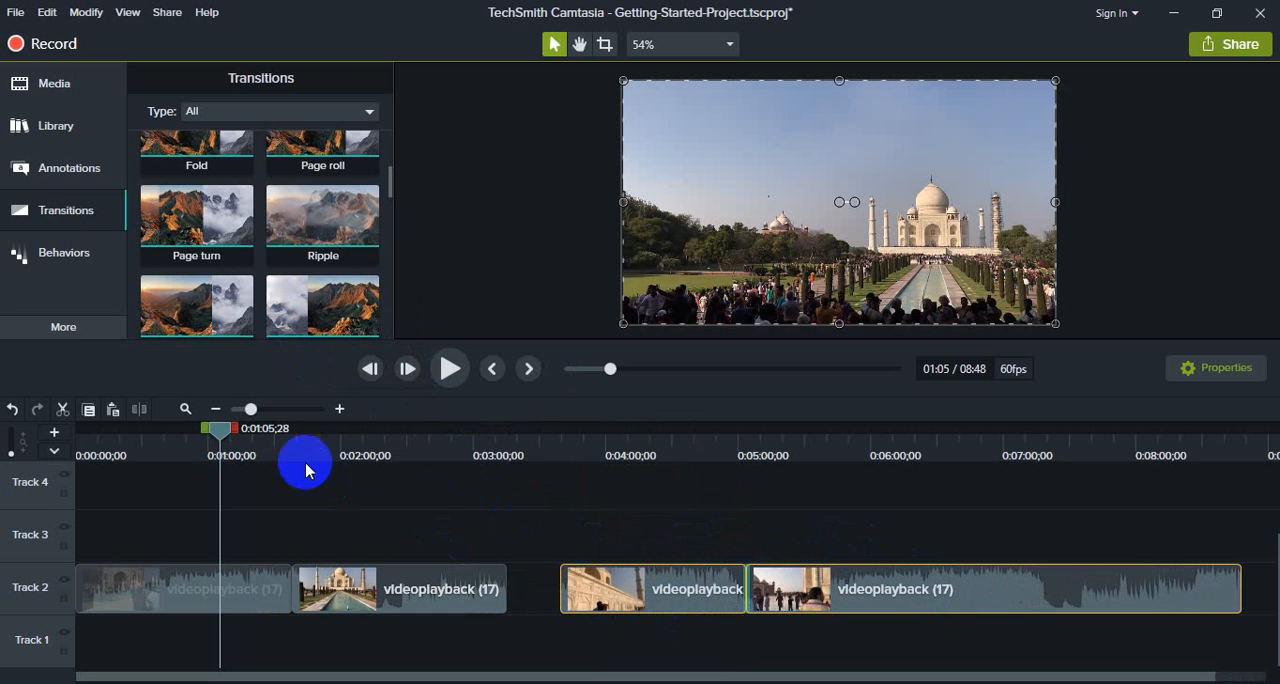
scroll(291, 278, down, 3)
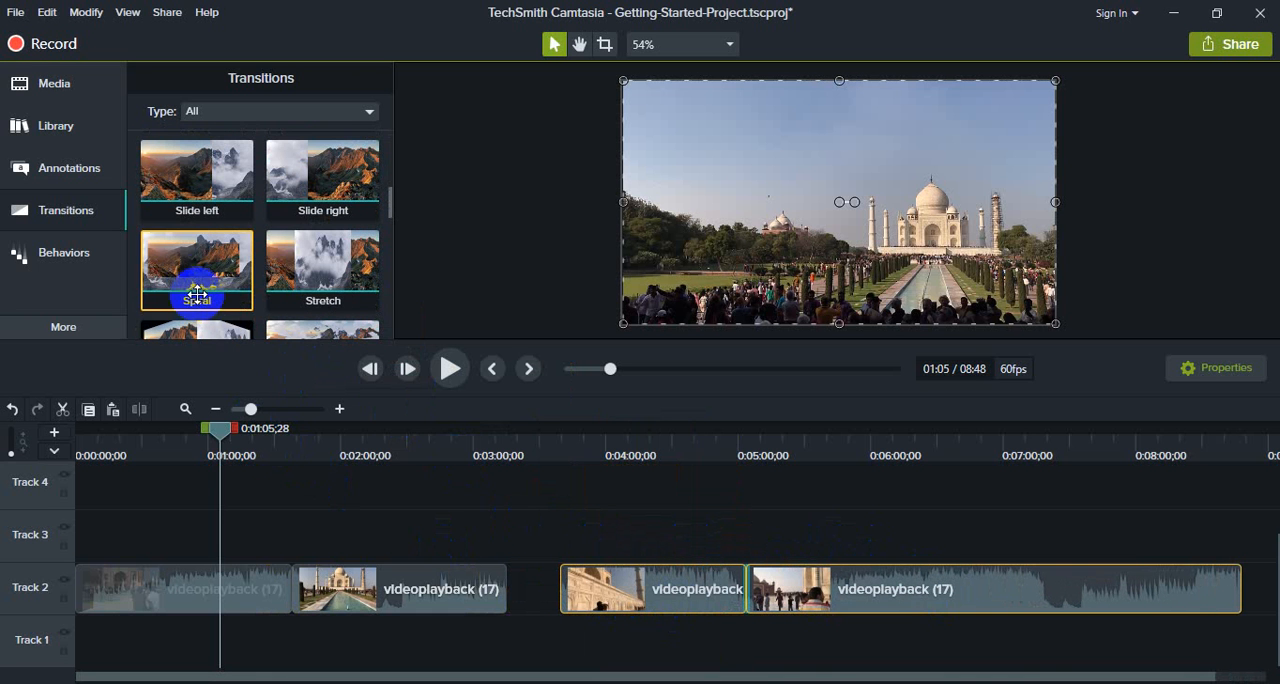
mouse_move(195, 282)
mouse_down()
mouse_move(353, 333)
mouse_move(480, 583)
mouse_up()
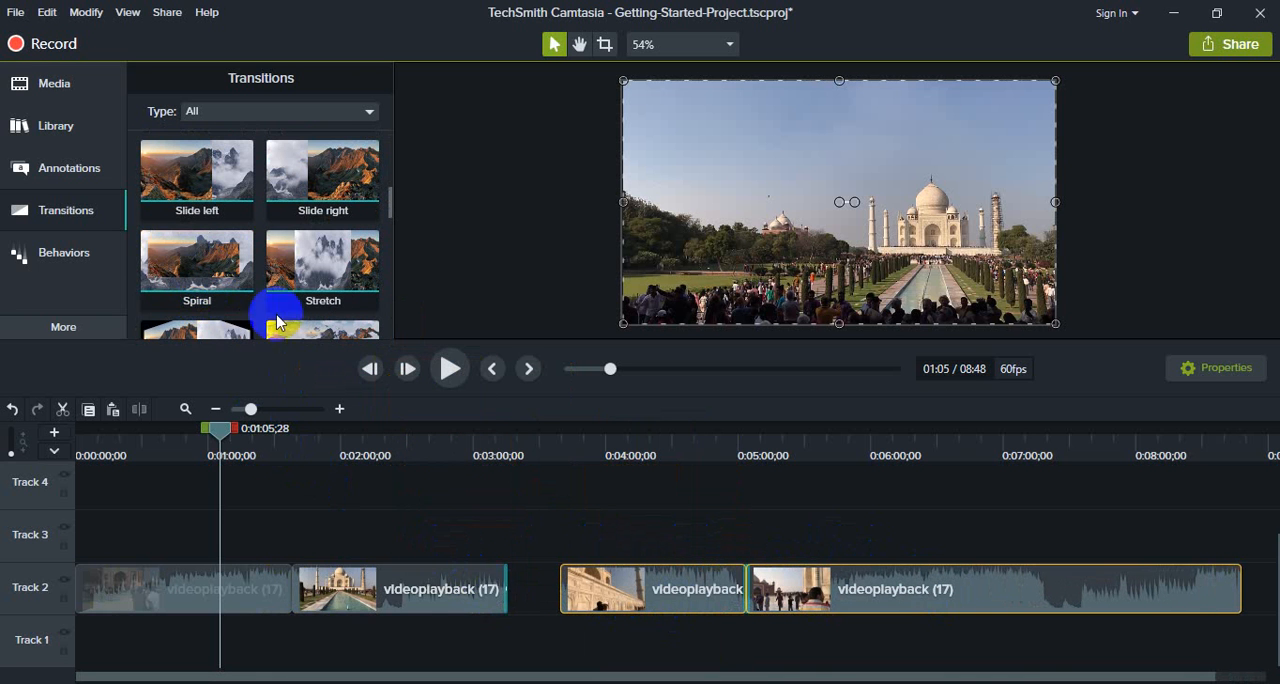
drag(324, 250, 563, 600)
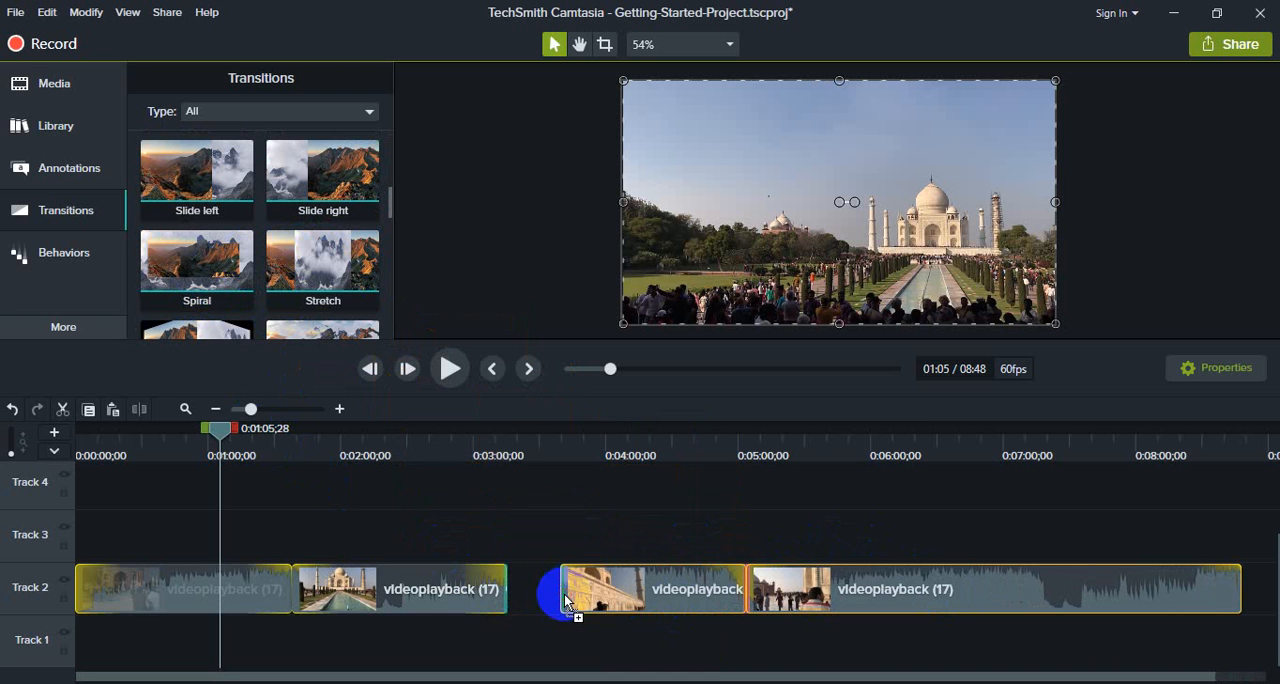
Step: Move the second segment away from the first, and add transitions to the first segment's end and the second segment's start
drag(380, 569, 429, 583)
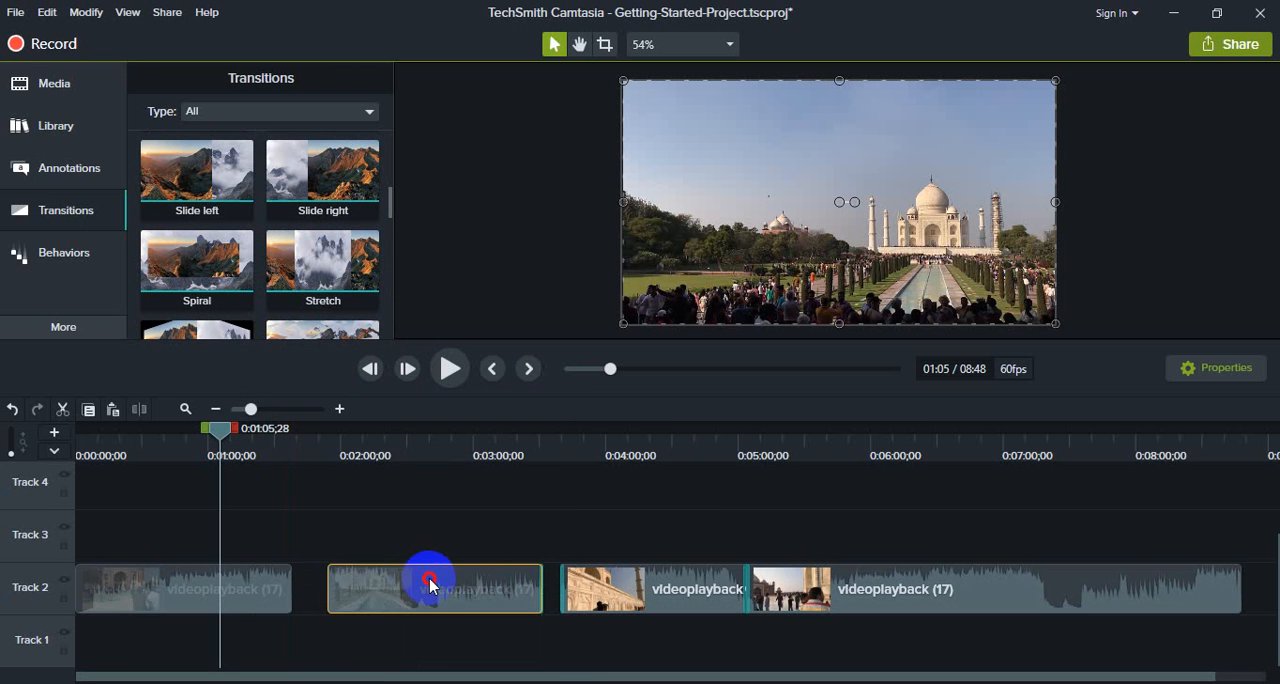
scroll(290, 298, down, 1)
drag(208, 310, 287, 583)
drag(292, 302, 344, 590)
Step: Move the separated video segments on Track 2 back together to close the gaps at the cuts
drag(1220, 524, 334, 591)
drag(640, 517, 609, 598)
drag(738, 595, 720, 595)
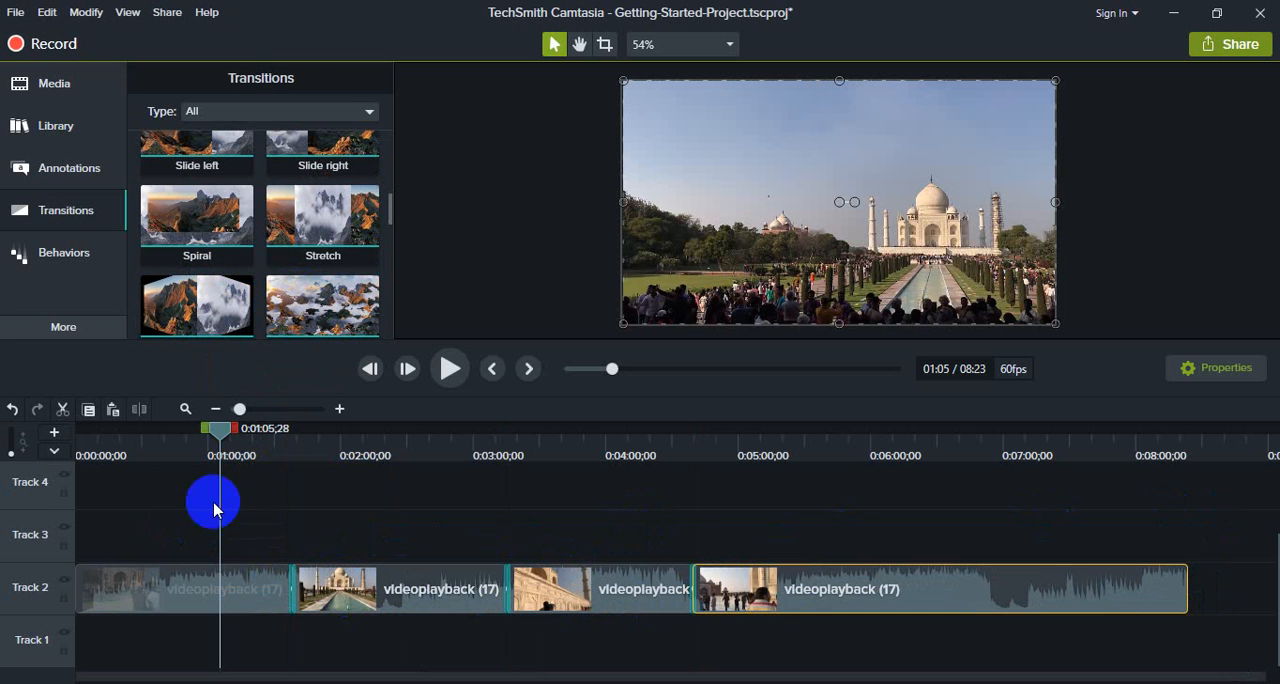
Step: Play back the video across each of the three cuts on Track 2 to preview the transitions
drag(228, 440, 292, 436)
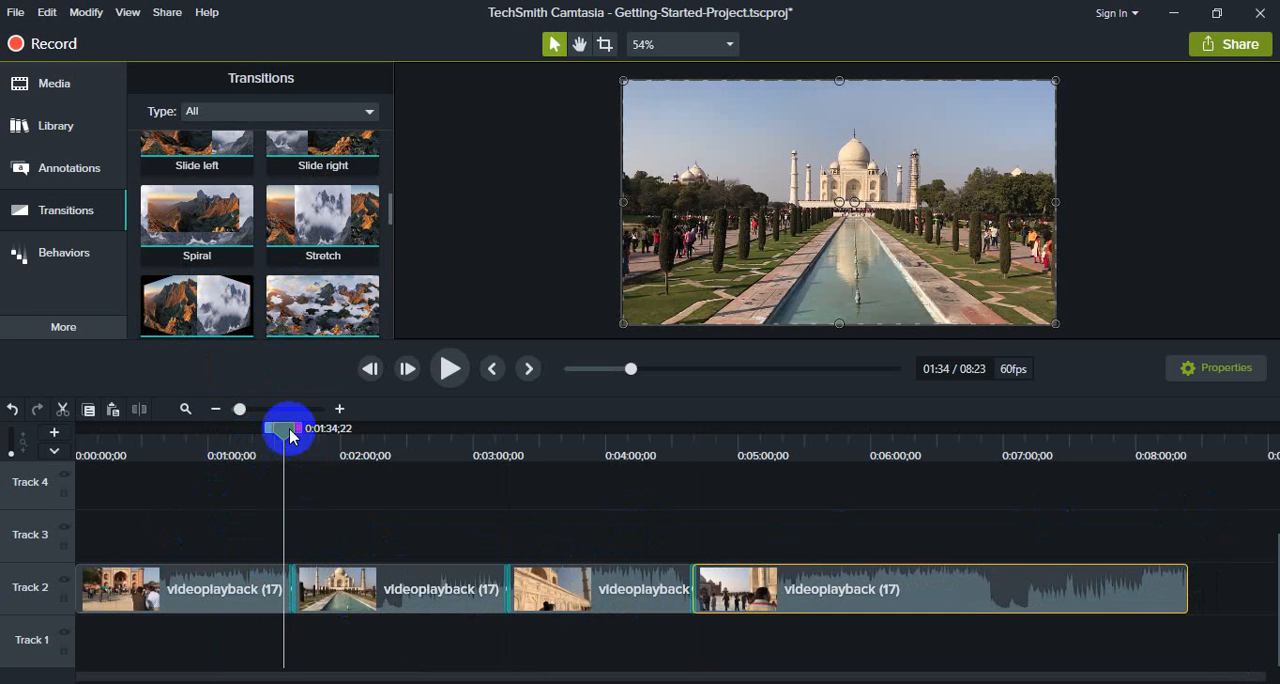
click(449, 385)
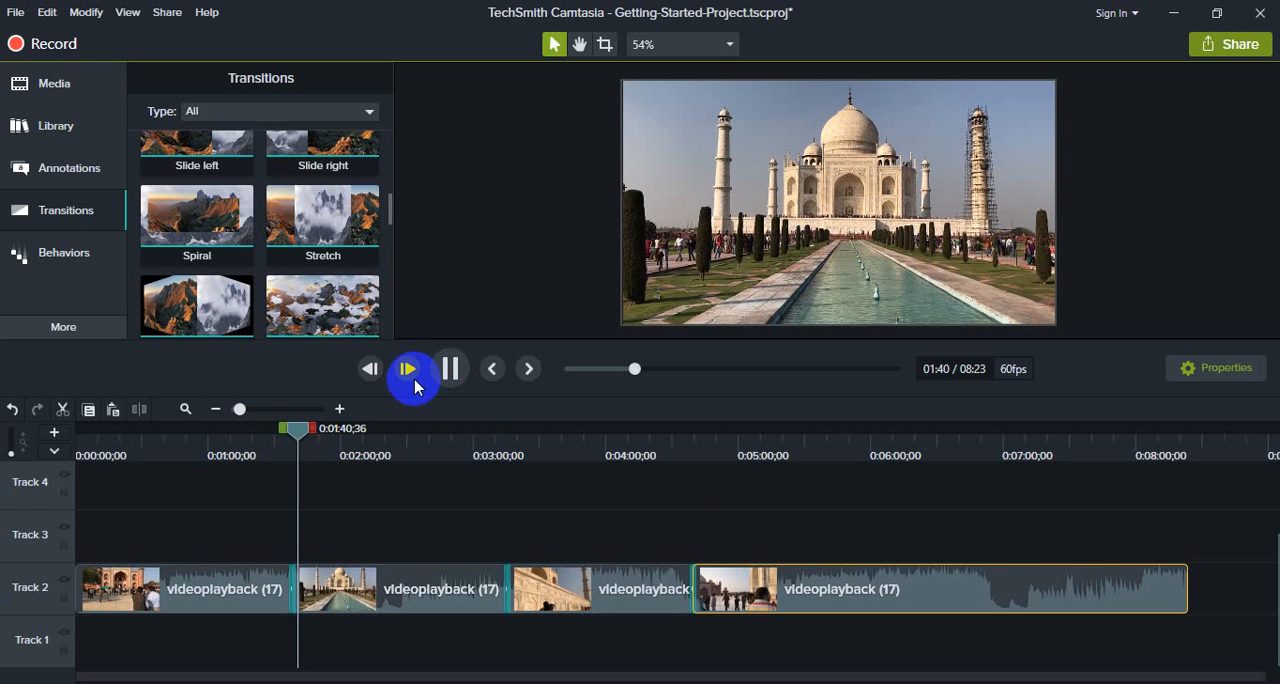
drag(297, 428, 477, 470)
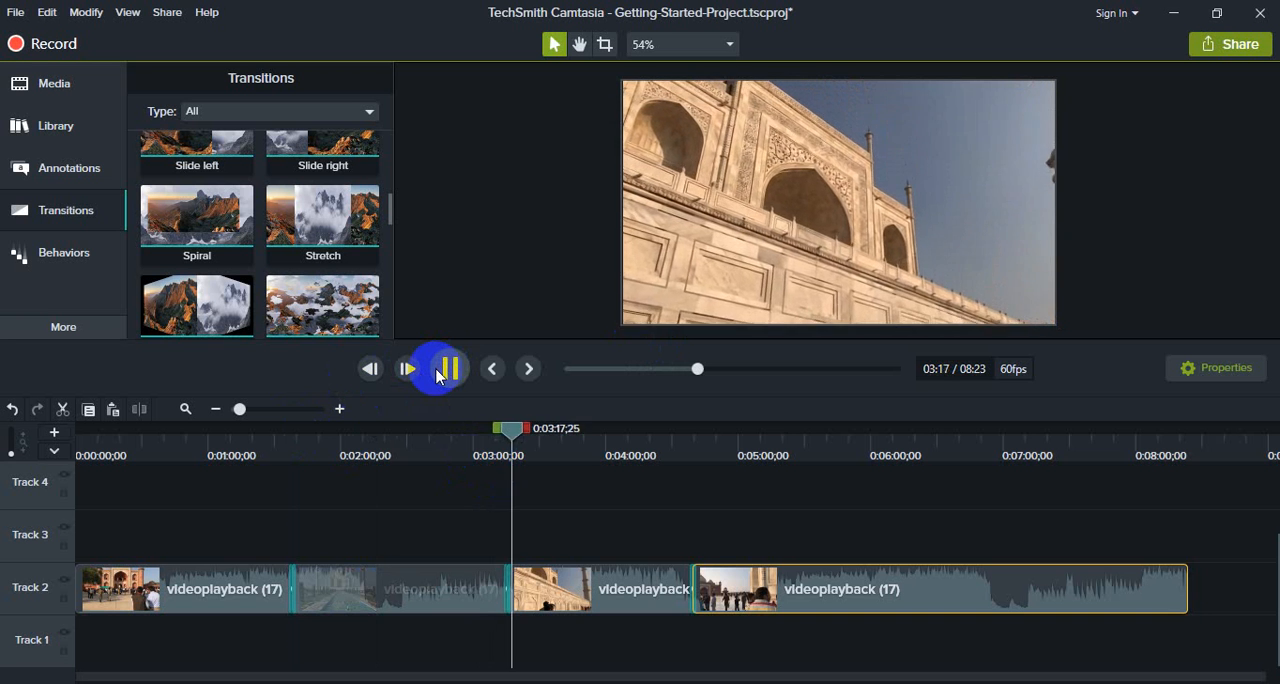
drag(513, 432, 683, 452)
click(450, 368)
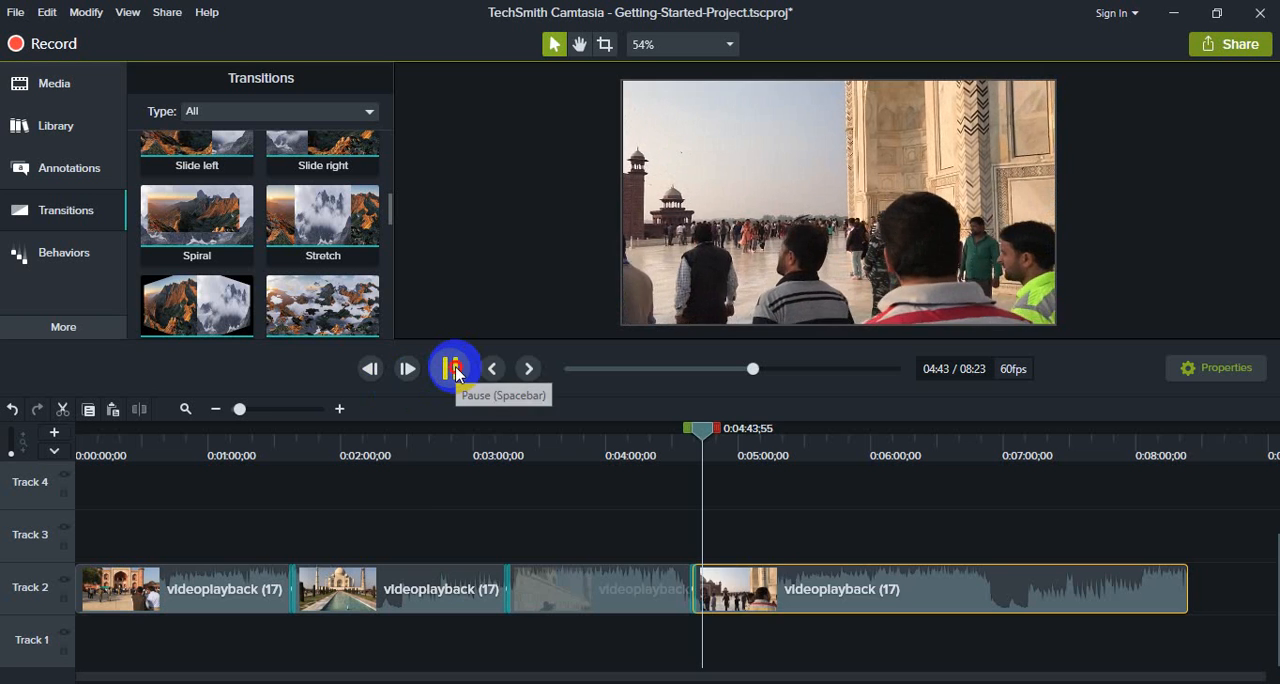
click(450, 368)
Step: Browse the transitions collection through to its last entries and return to its beginning
click(62, 211)
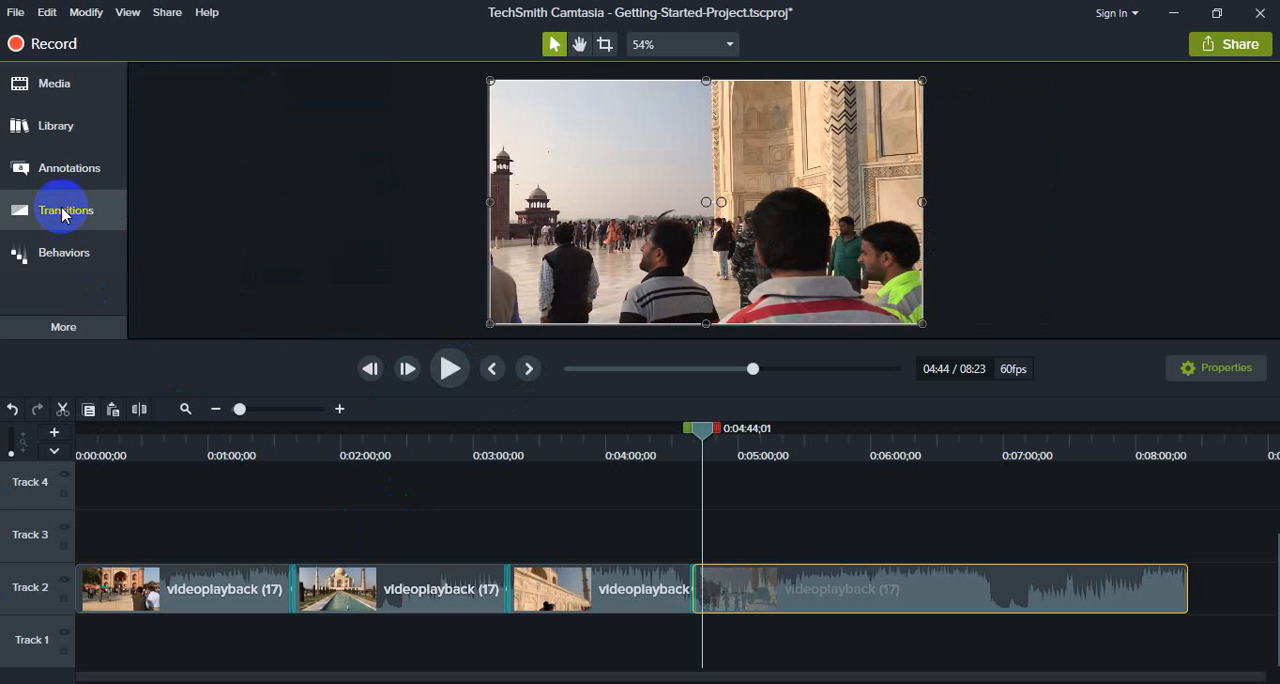
scroll(229, 206, down, 3)
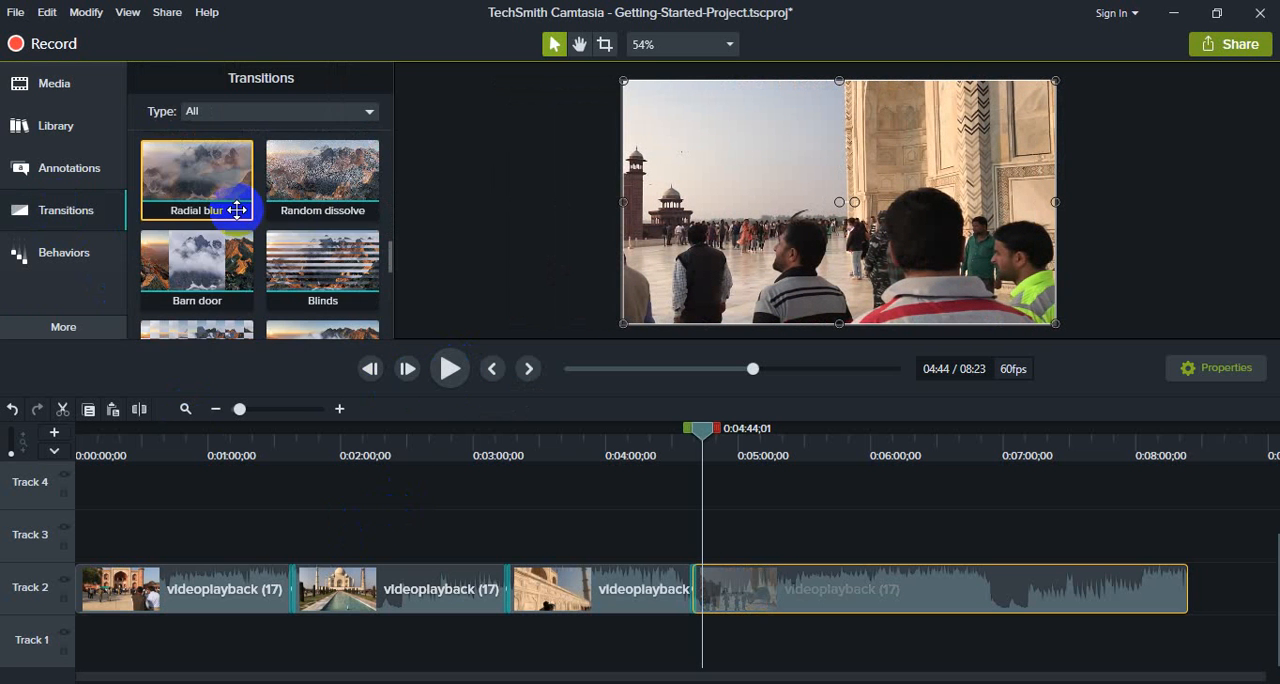
scroll(240, 231, down, 4)
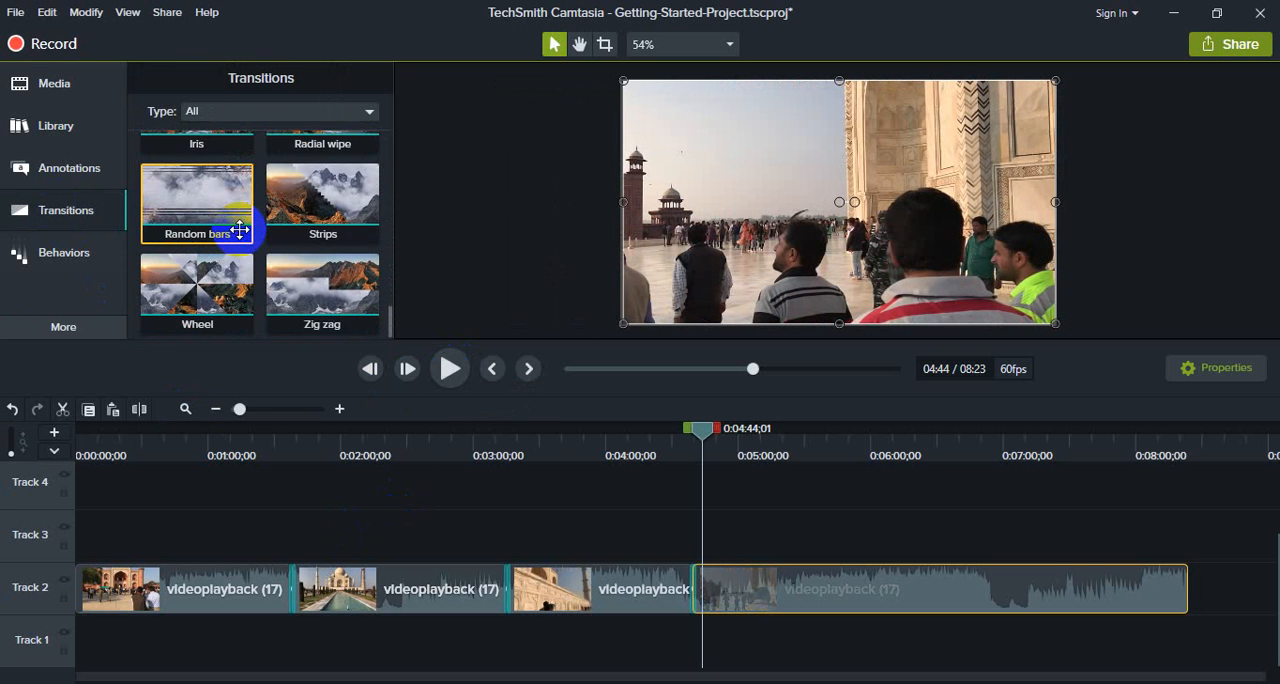
scroll(240, 230, up, 2)
scroll(240, 229, up, 8)
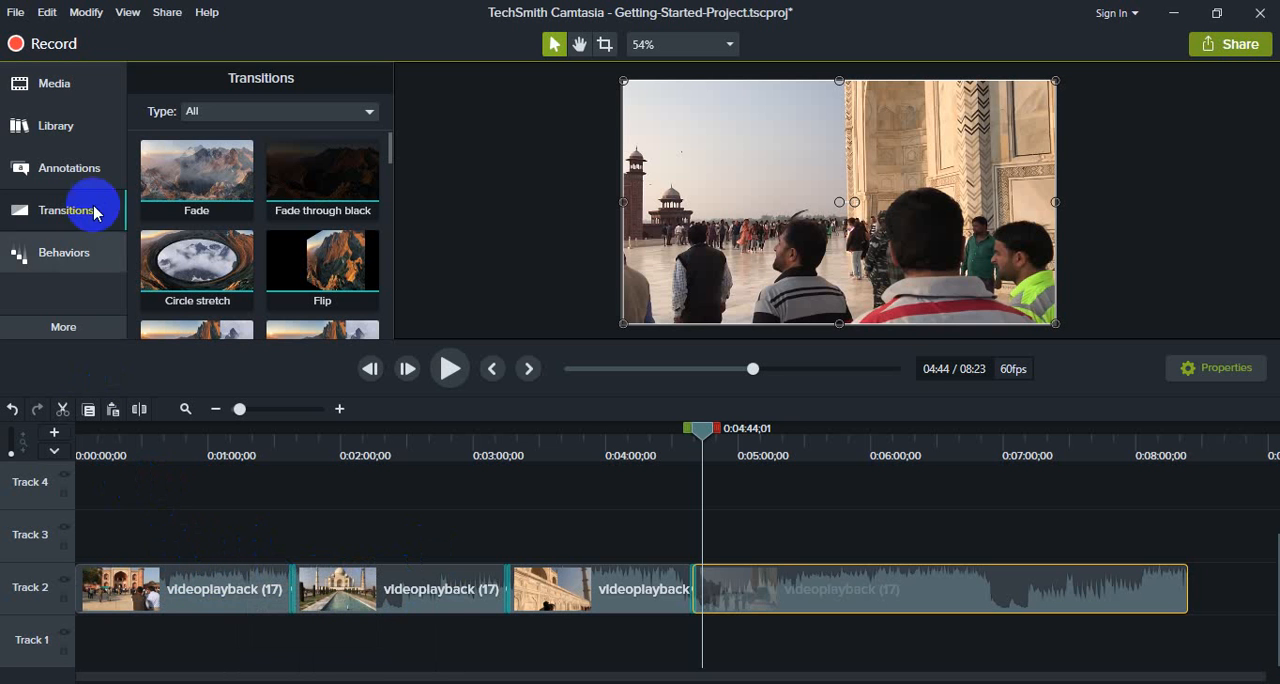
Step: View the callout and shape annotations, and return to the transitions collection
click(72, 172)
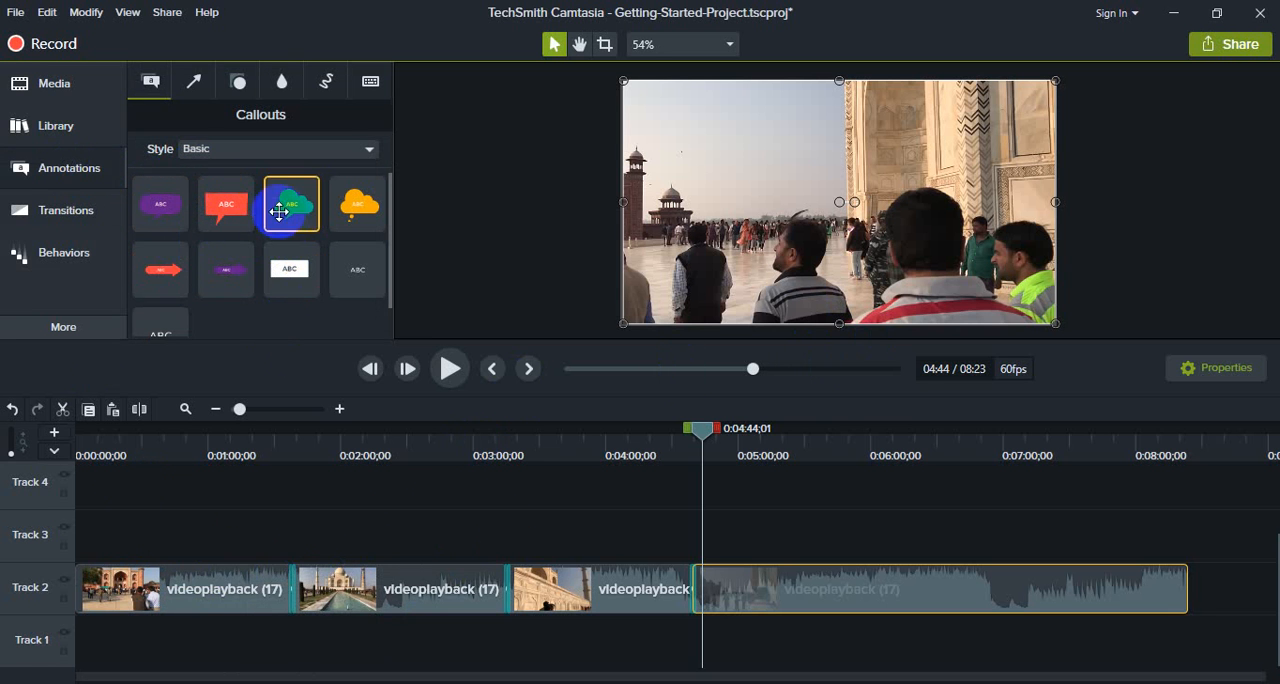
click(240, 84)
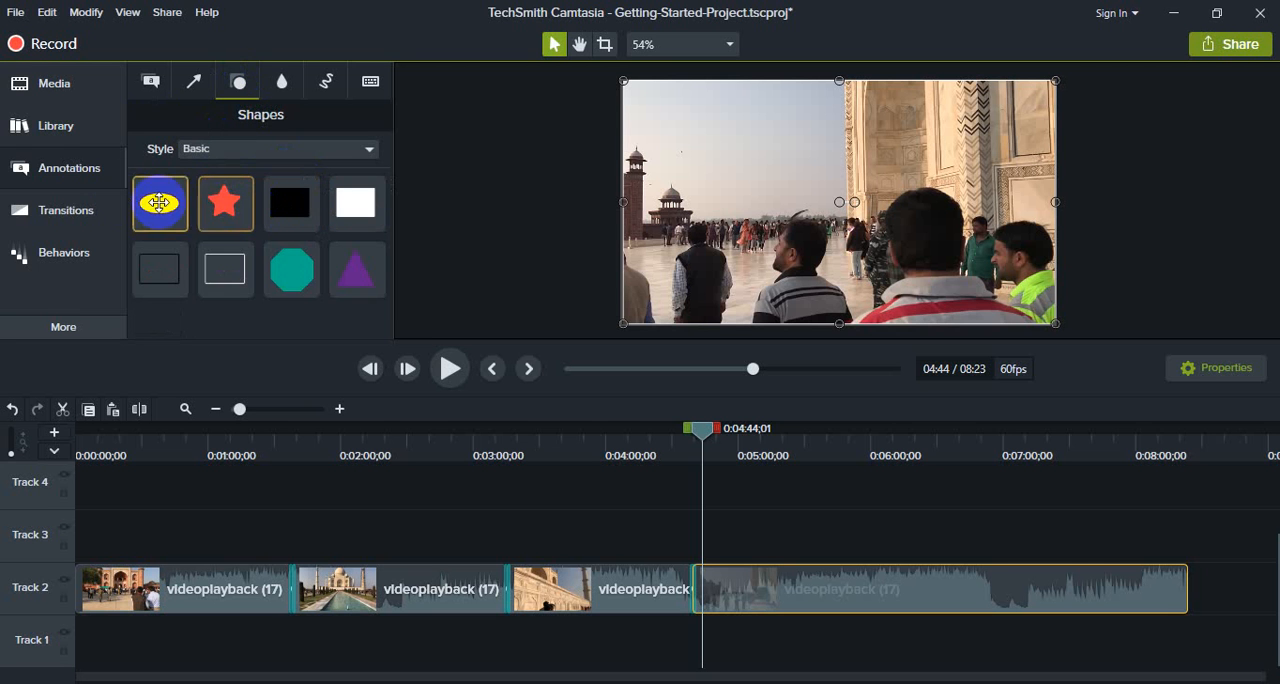
click(71, 181)
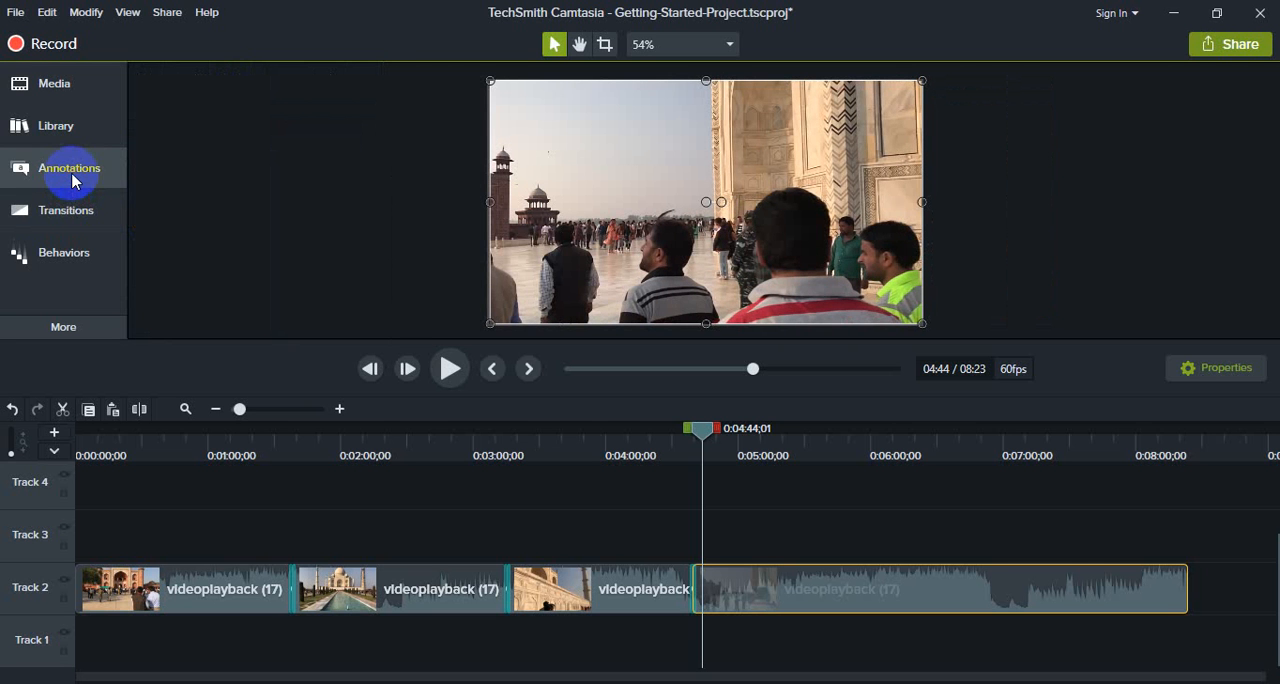
click(86, 214)
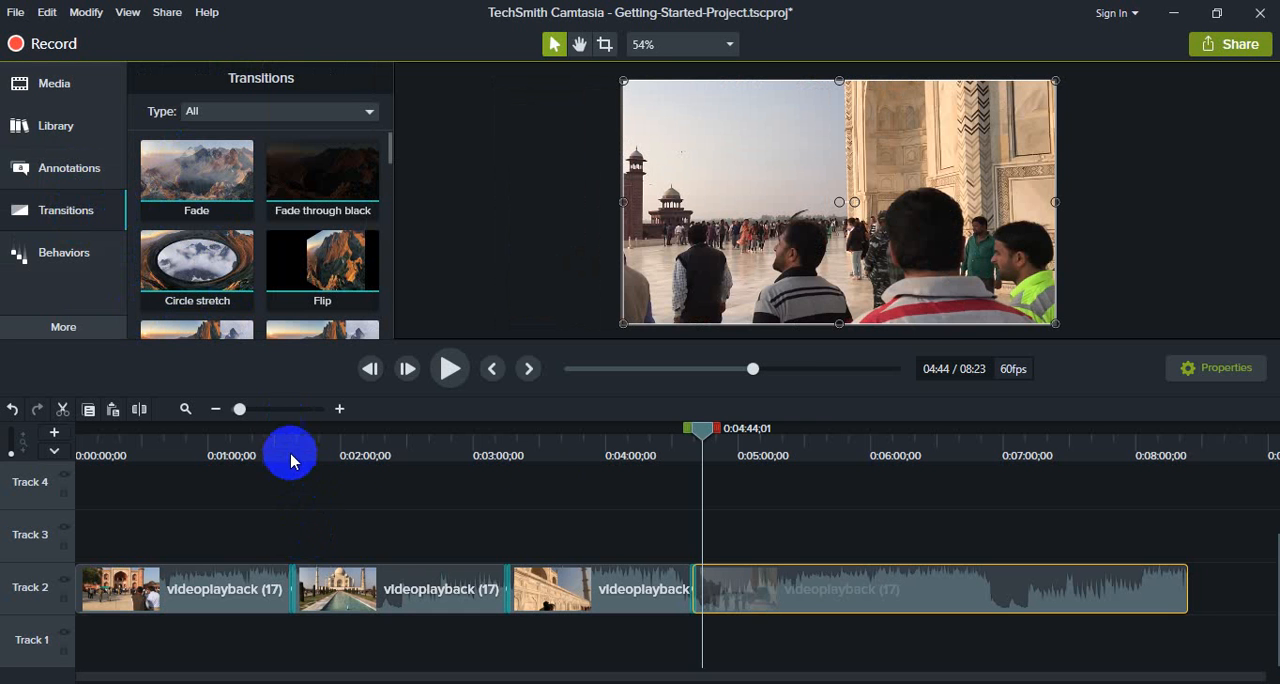
Step: Play back the video around the third cut on Track 2 to preview its transition again
drag(700, 437, 681, 459)
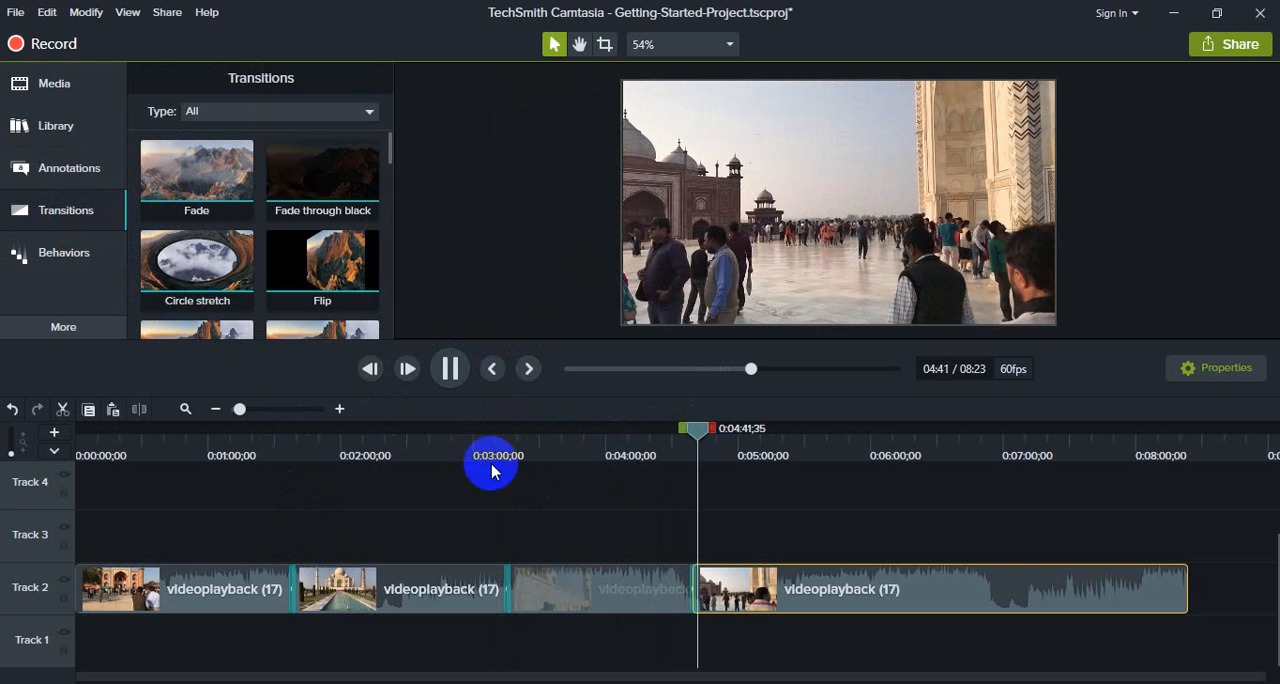
click(451, 370)
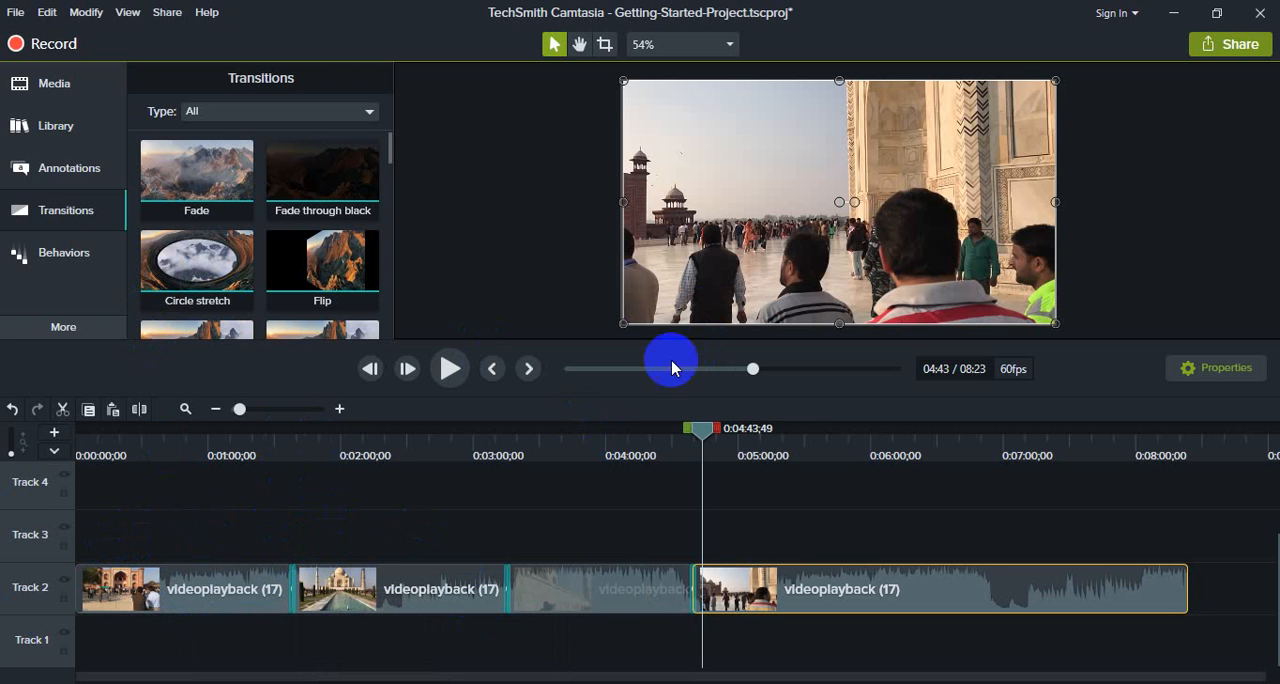
Step: Apply the Flip transition at the cut between the first and second segments on Track 2
drag(337, 277, 298, 605)
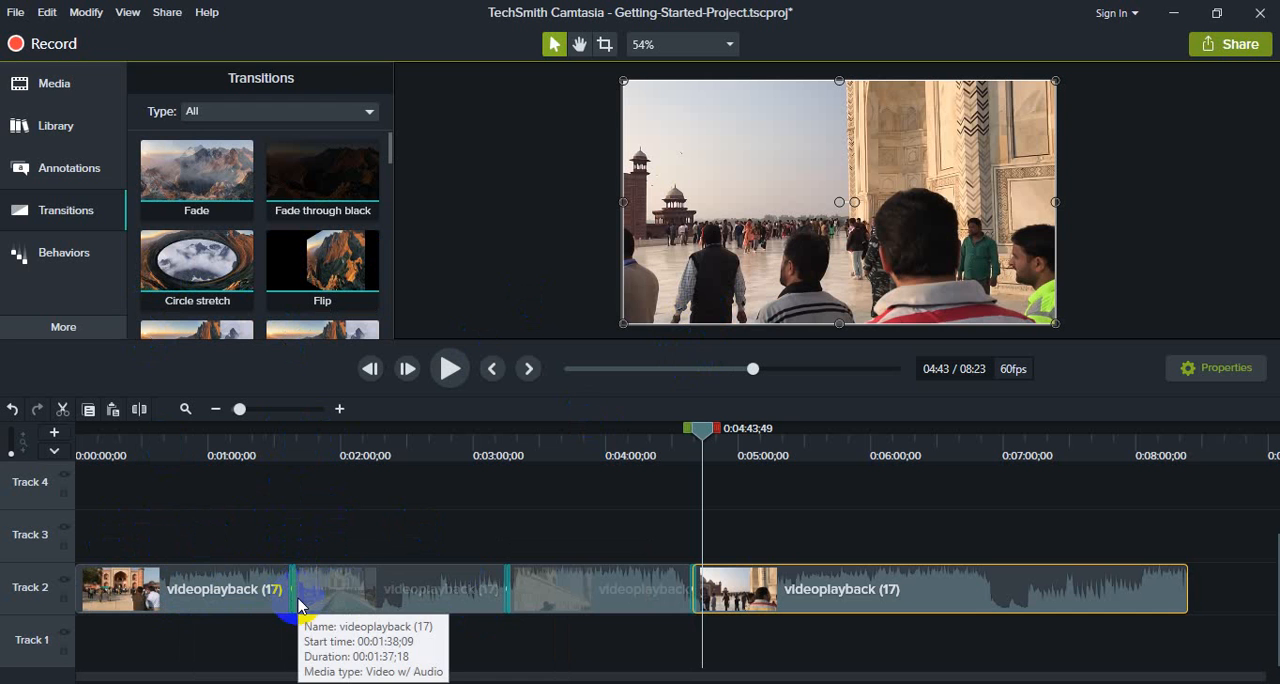